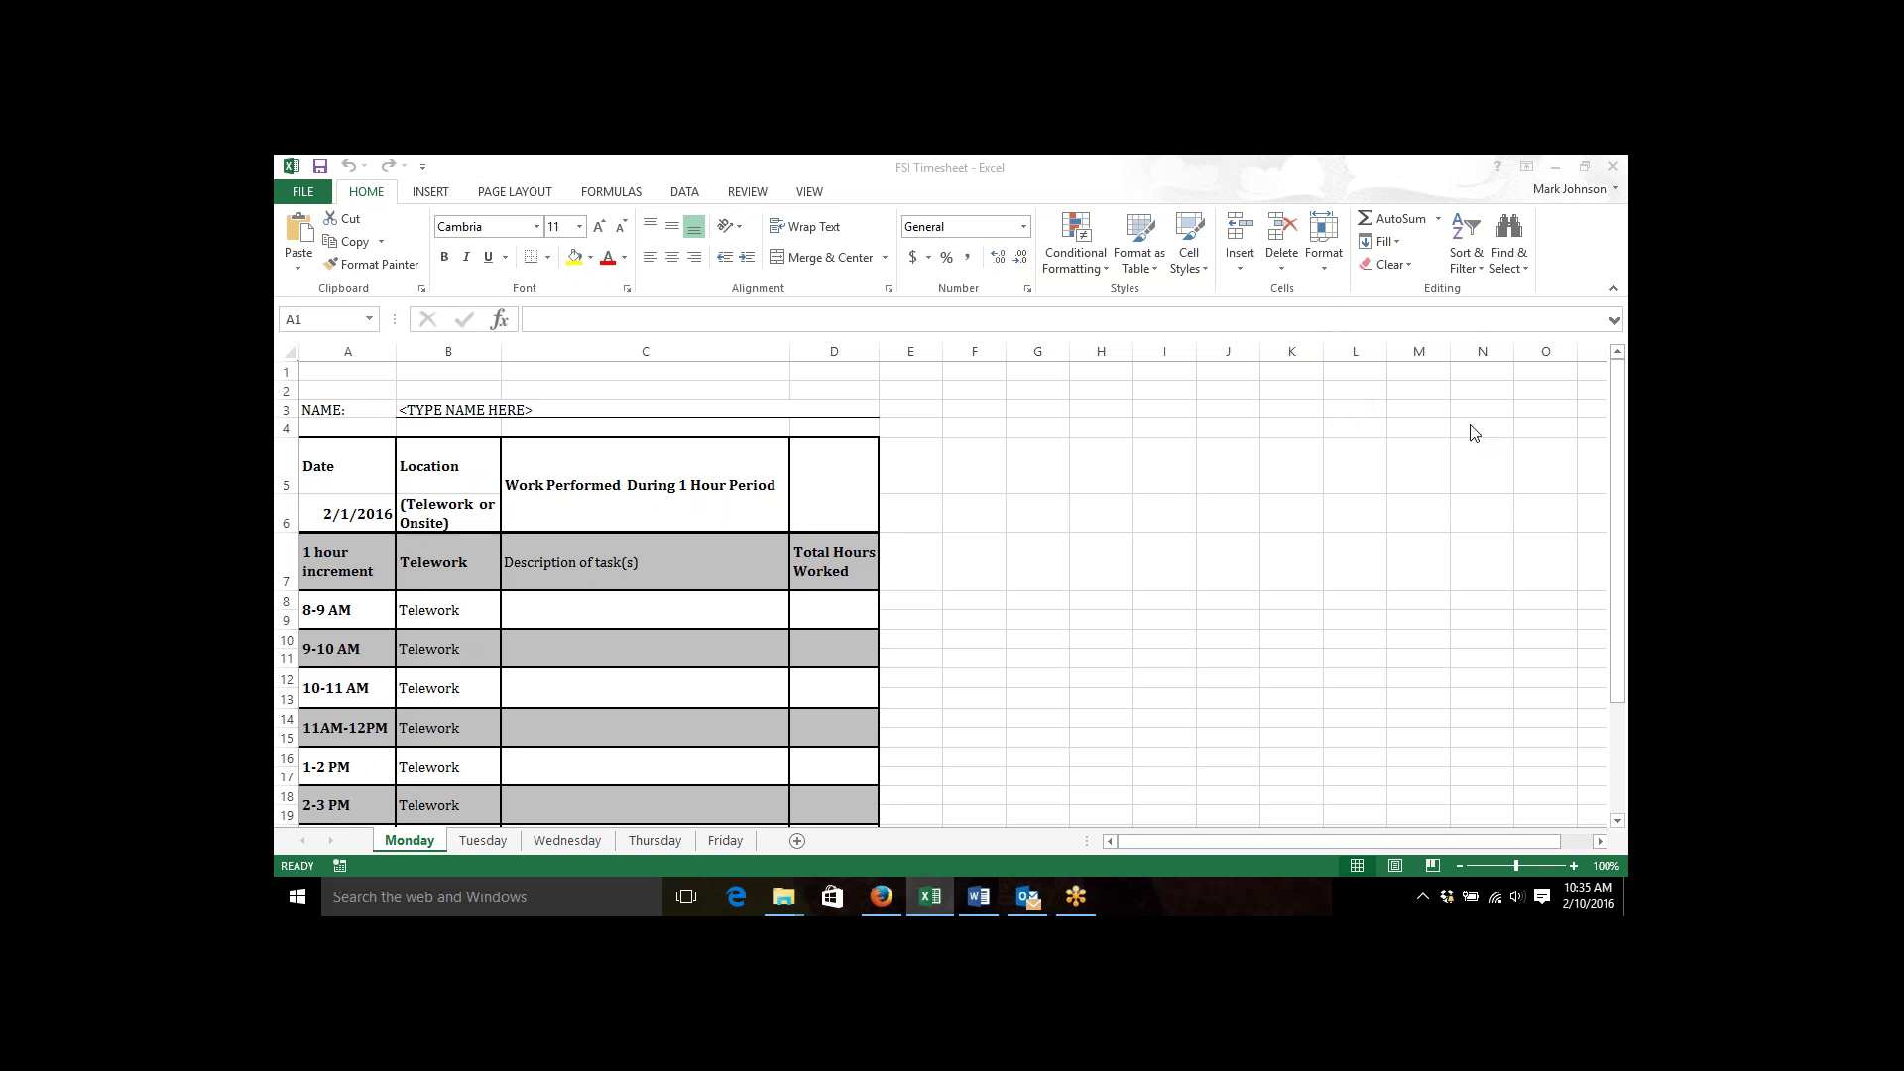
left_click(1606, 433)
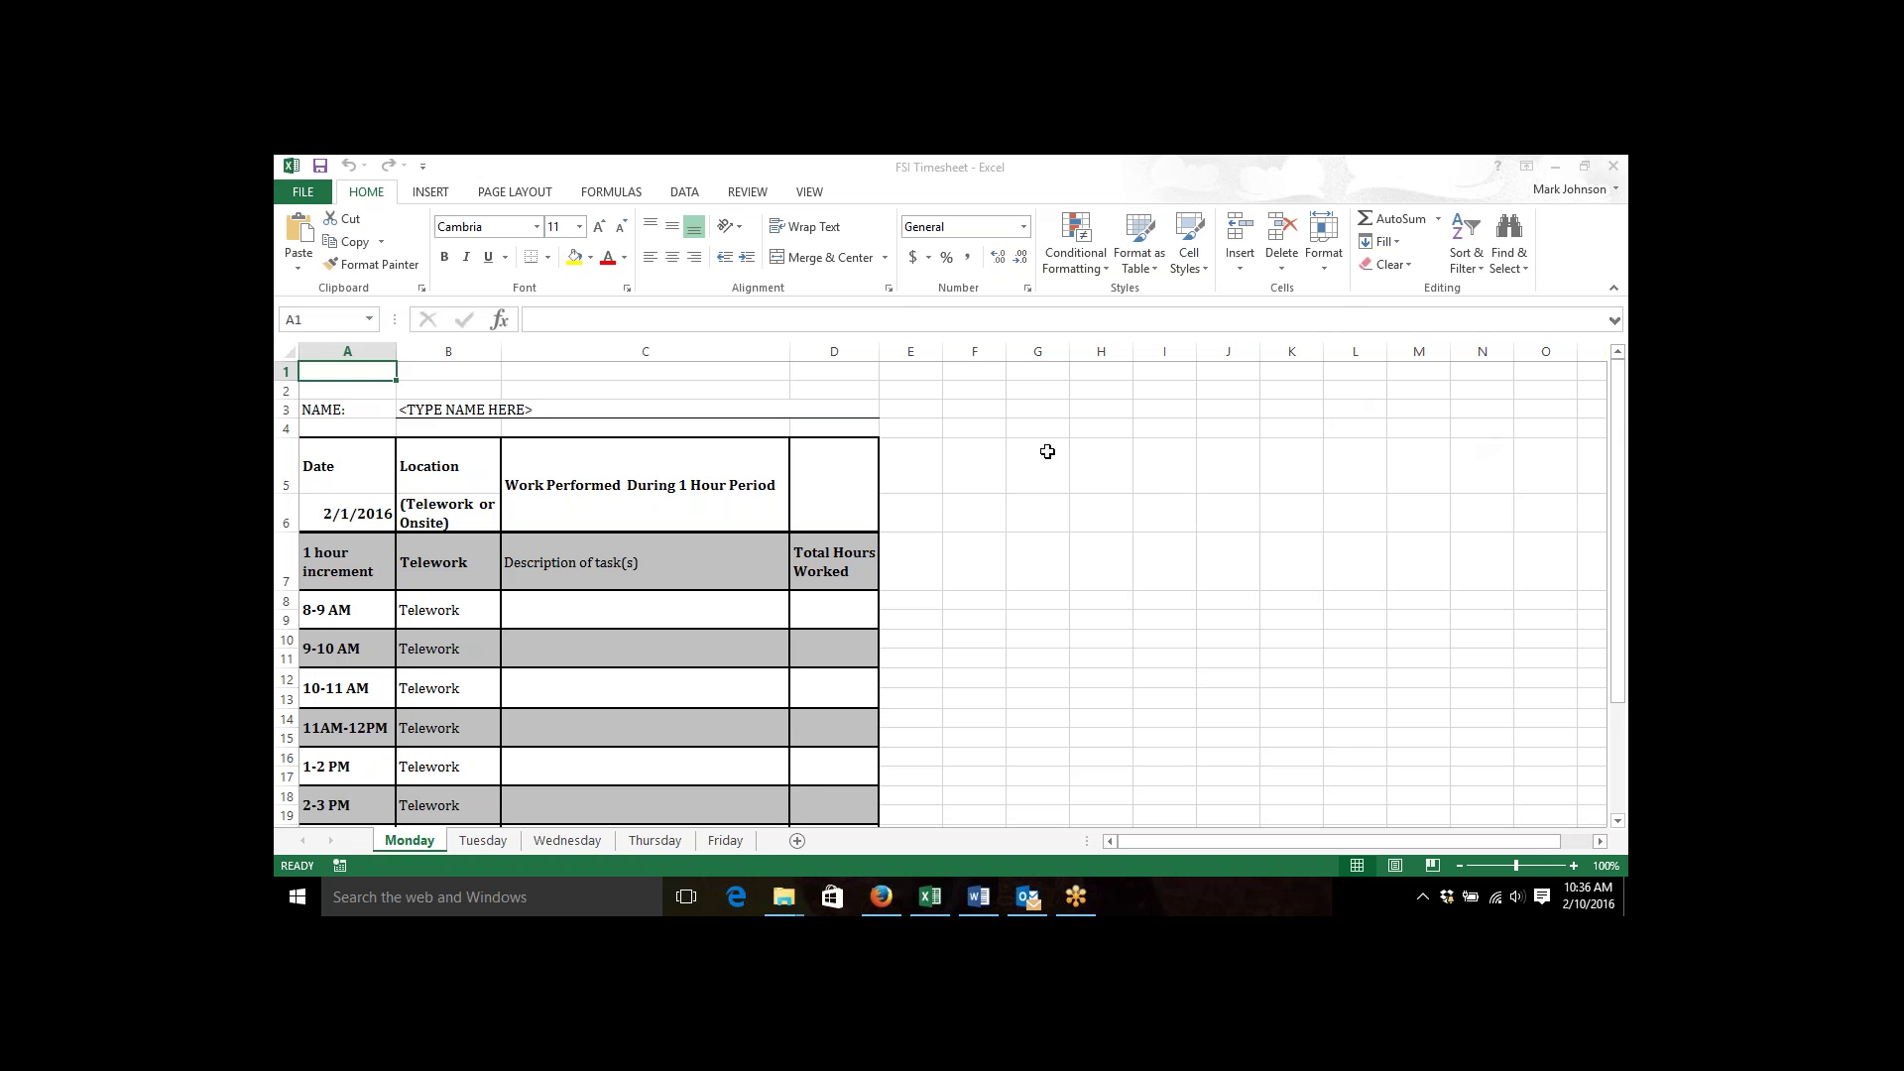
left_click(747, 172)
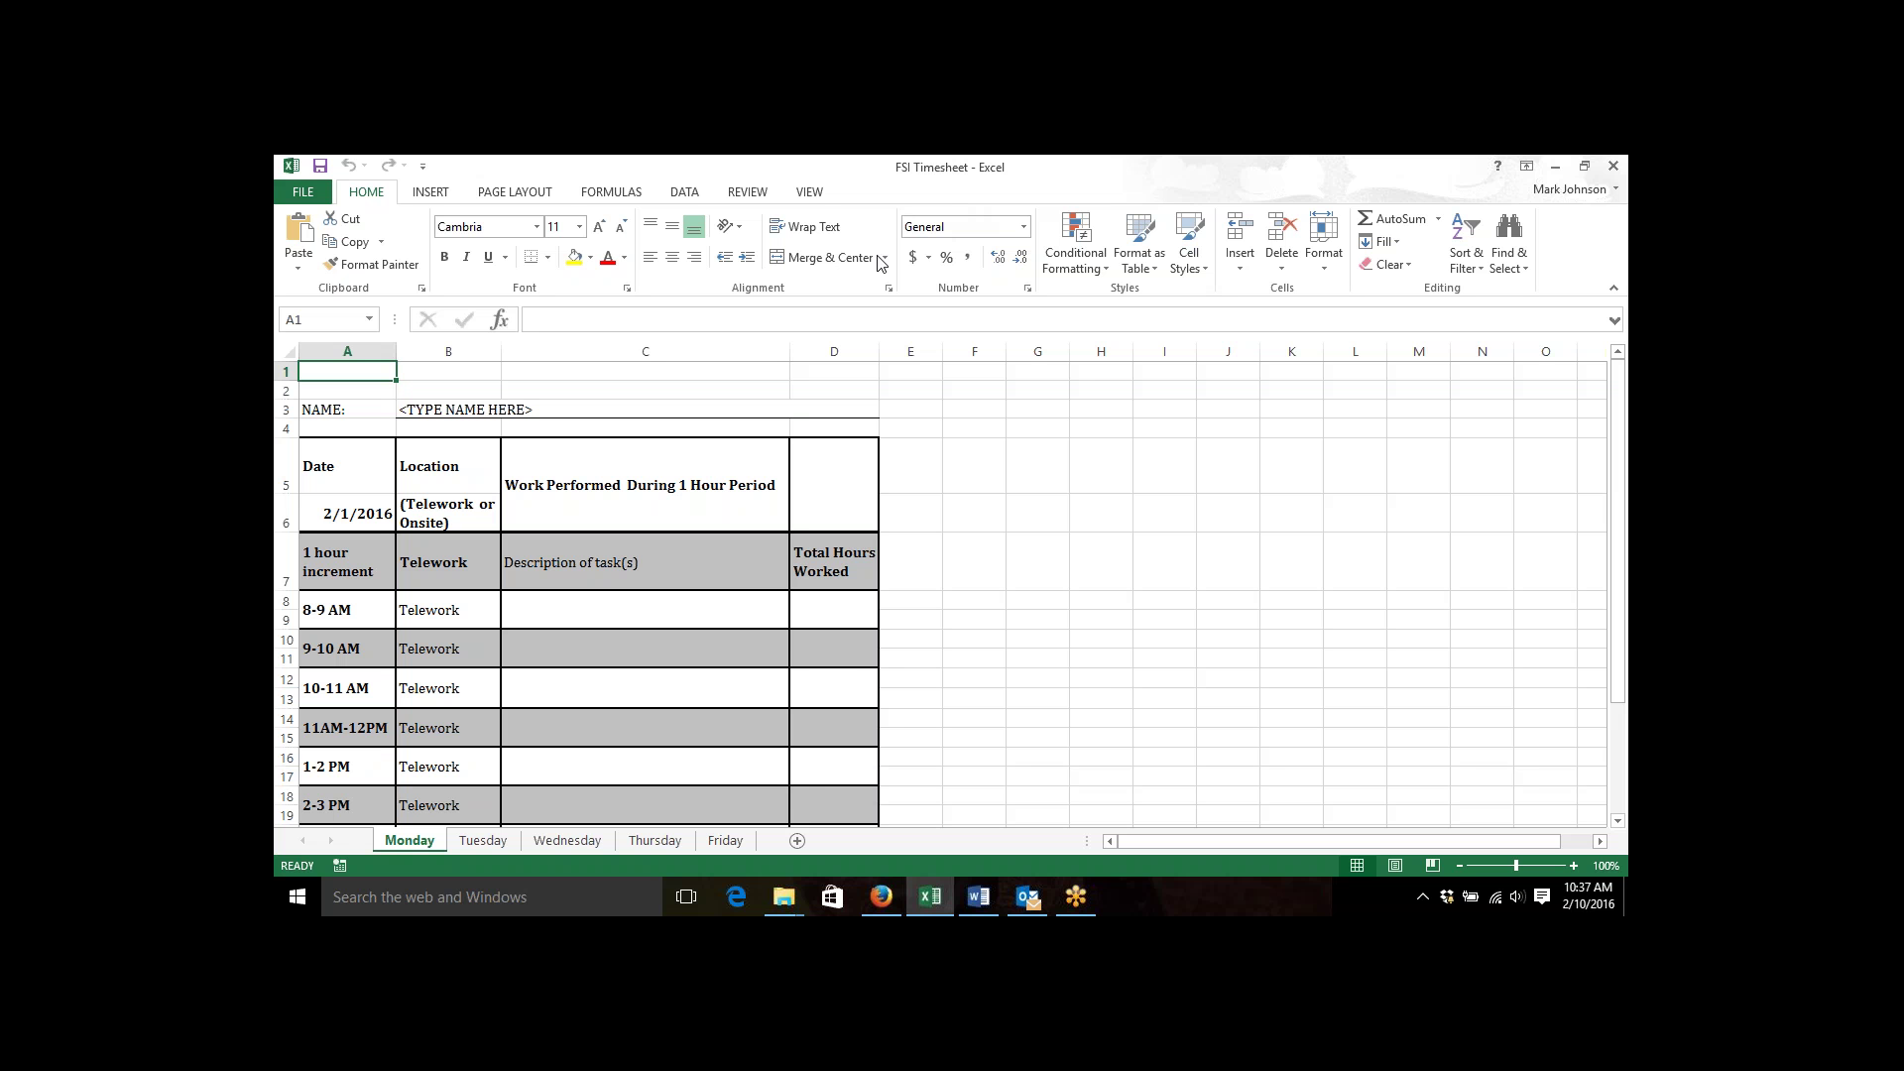
left_click(977, 897)
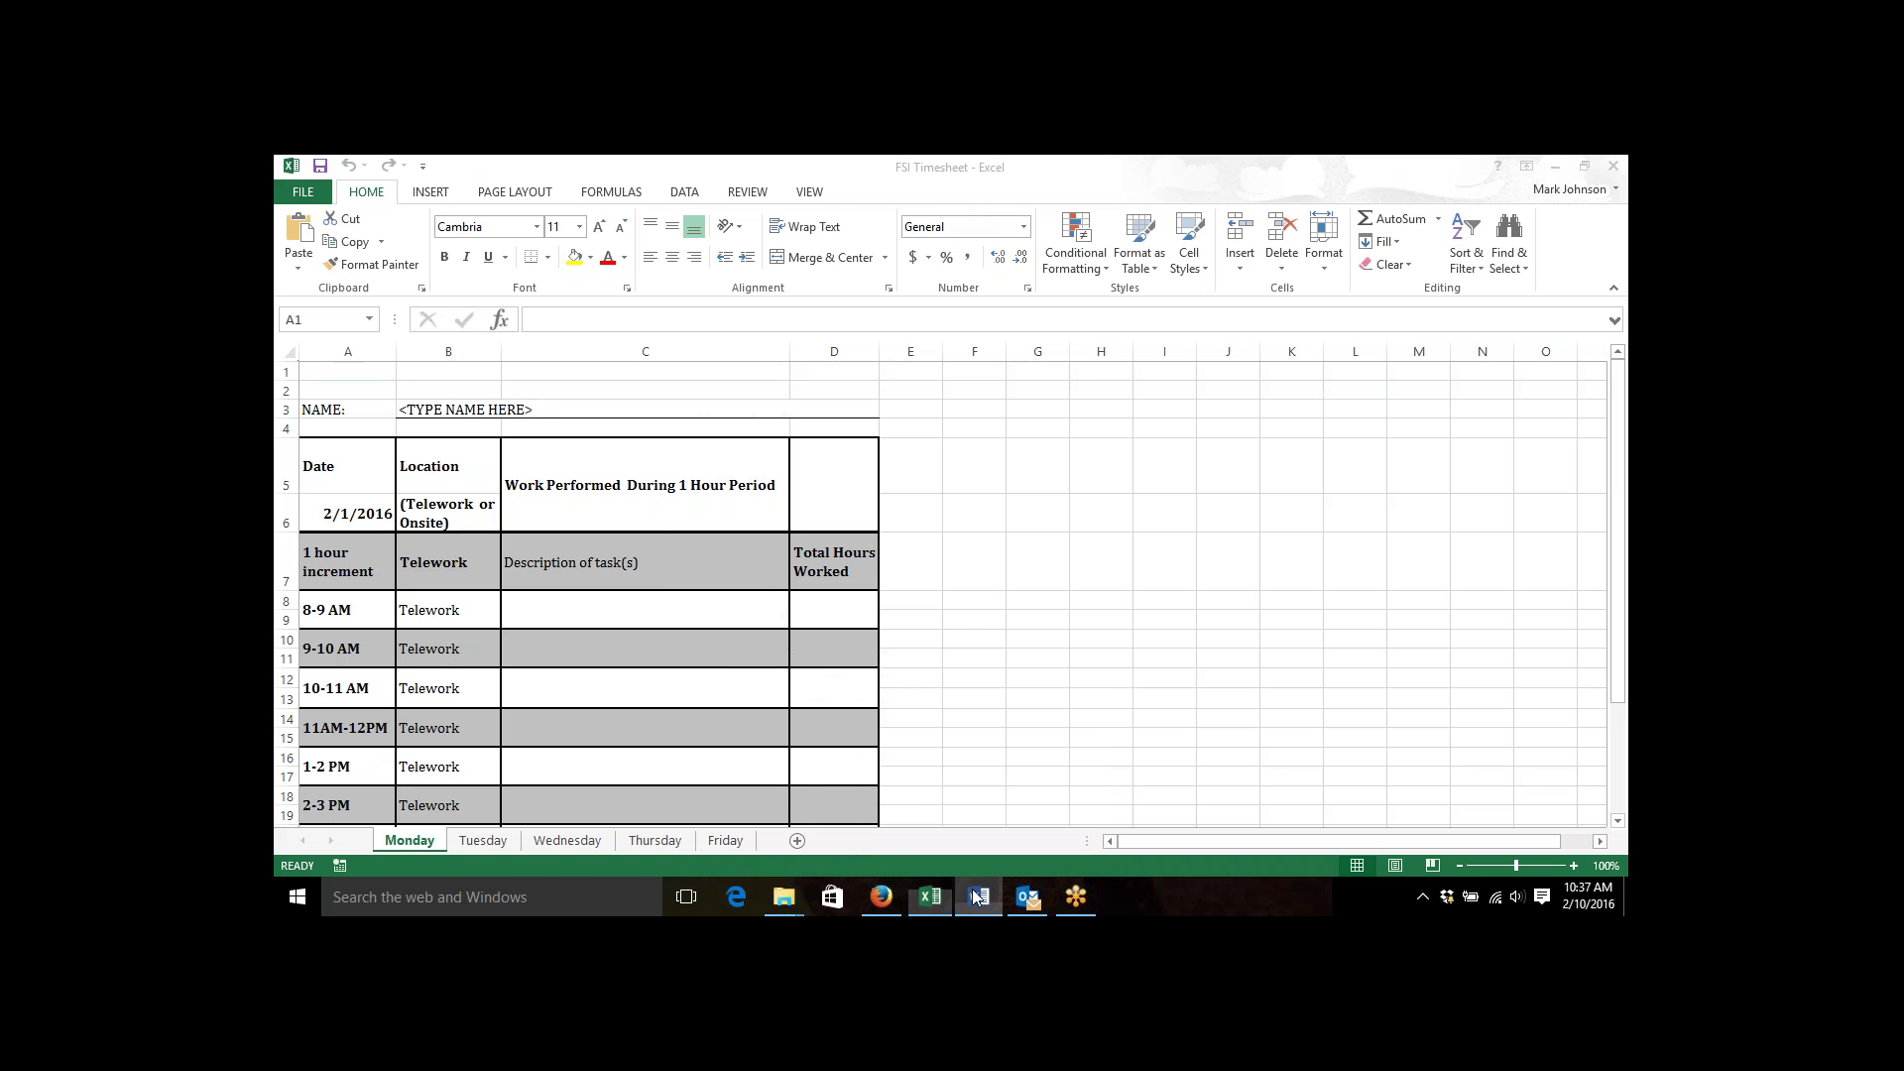
left_click(948, 552)
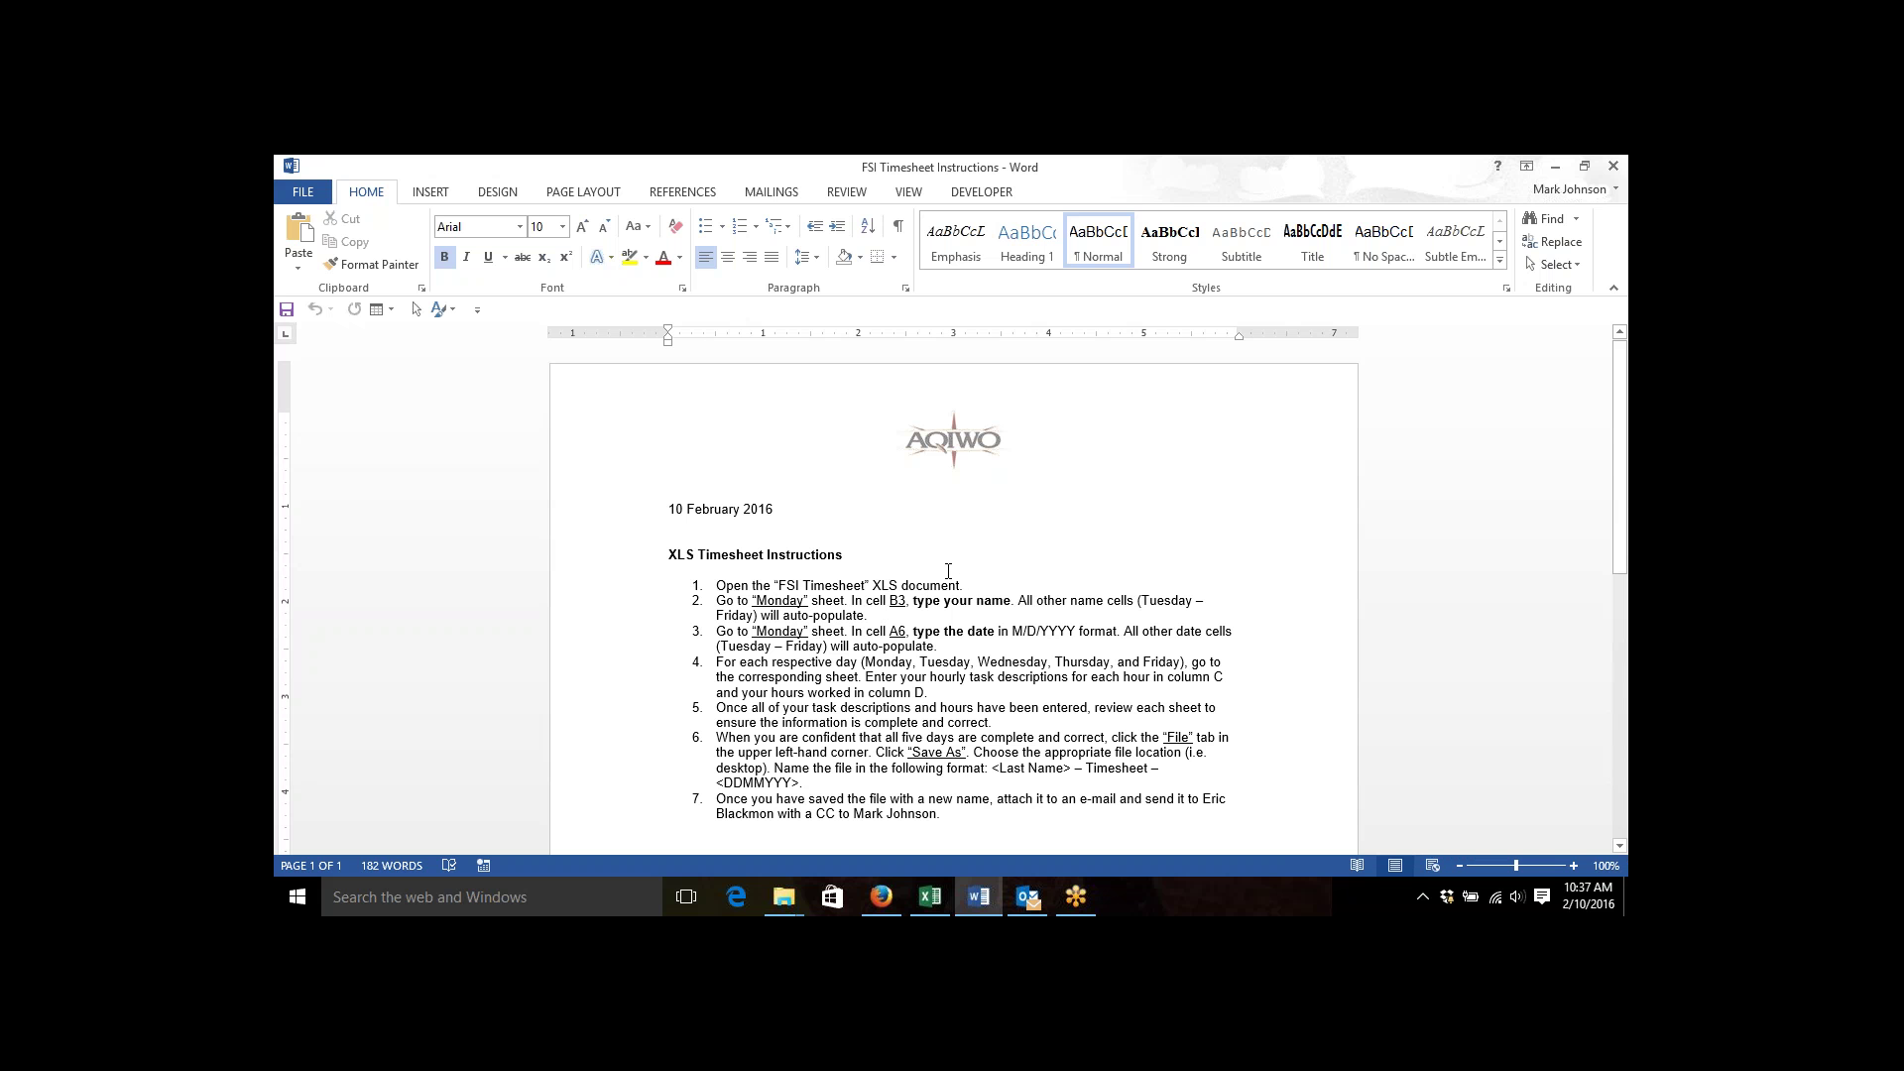
left_click(930, 896)
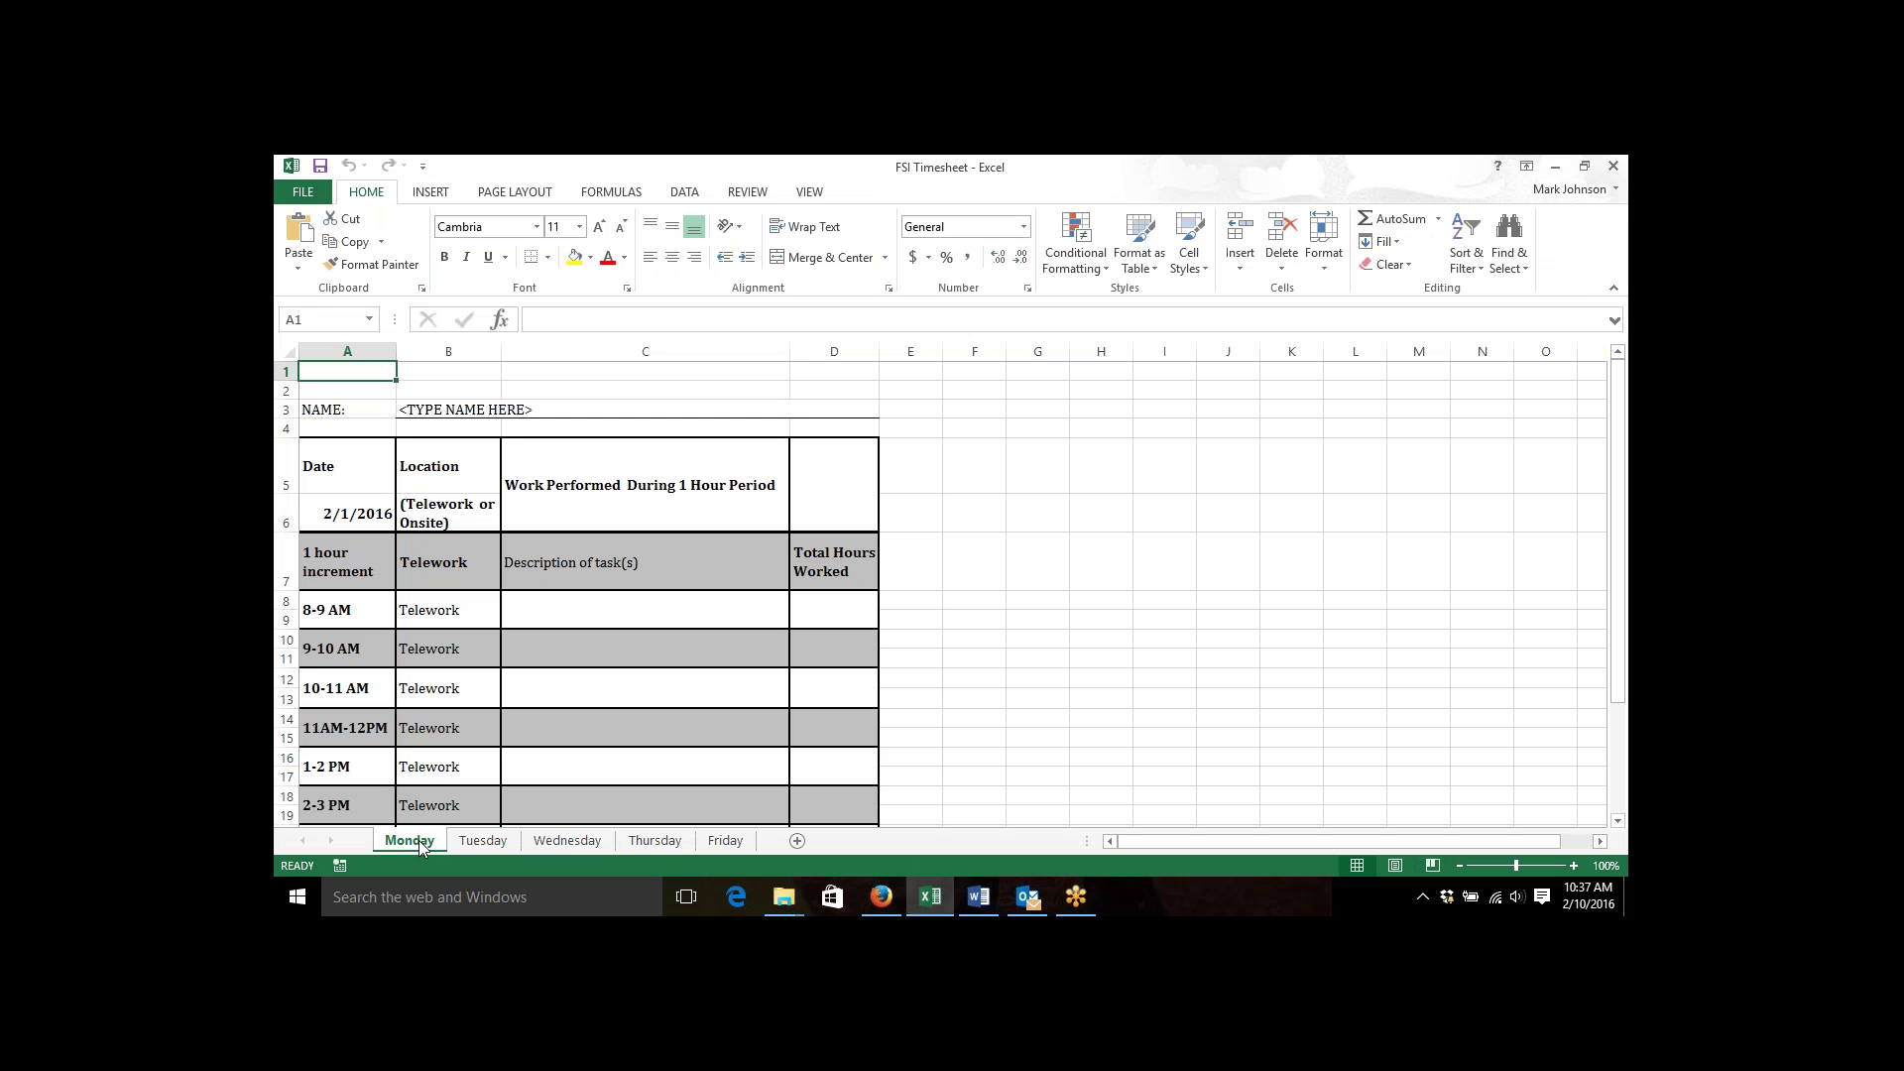
left_click(501, 841)
left_click(568, 841)
left_click(654, 842)
left_click(722, 841)
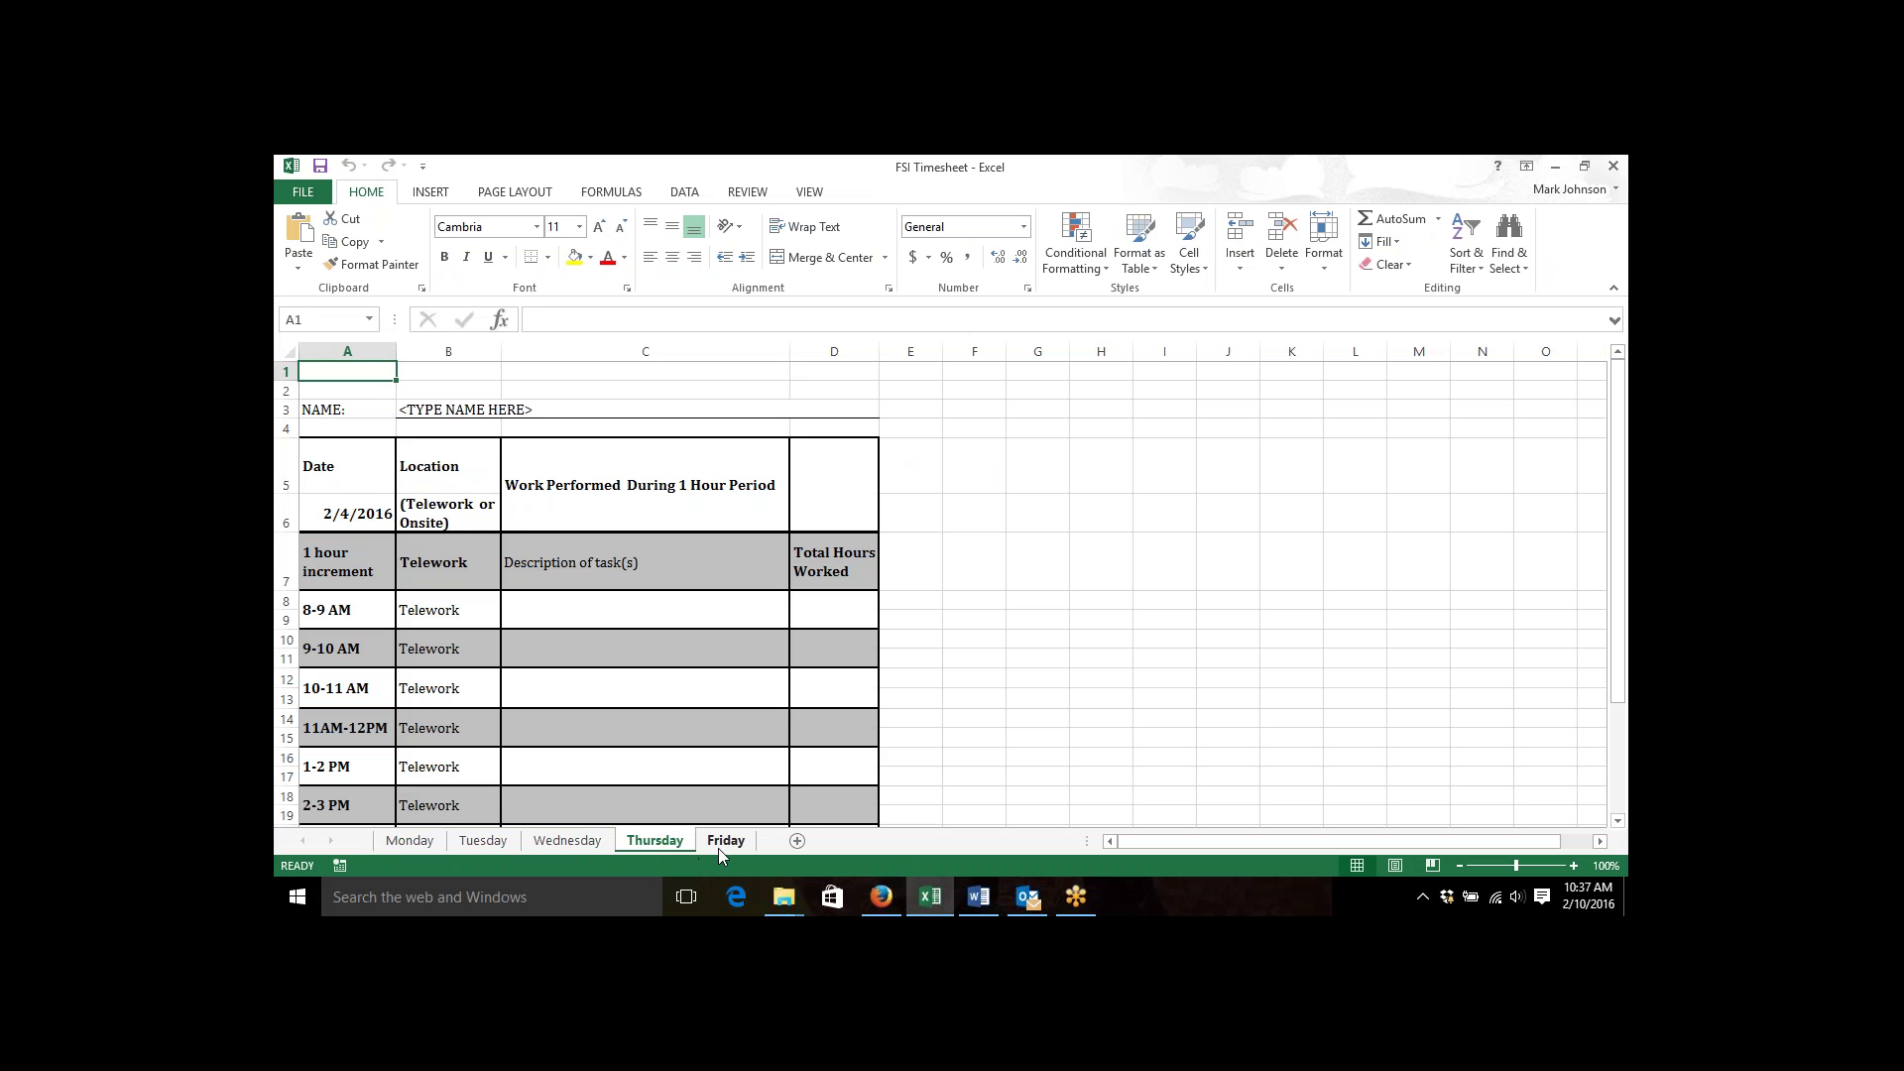
left_click(438, 845)
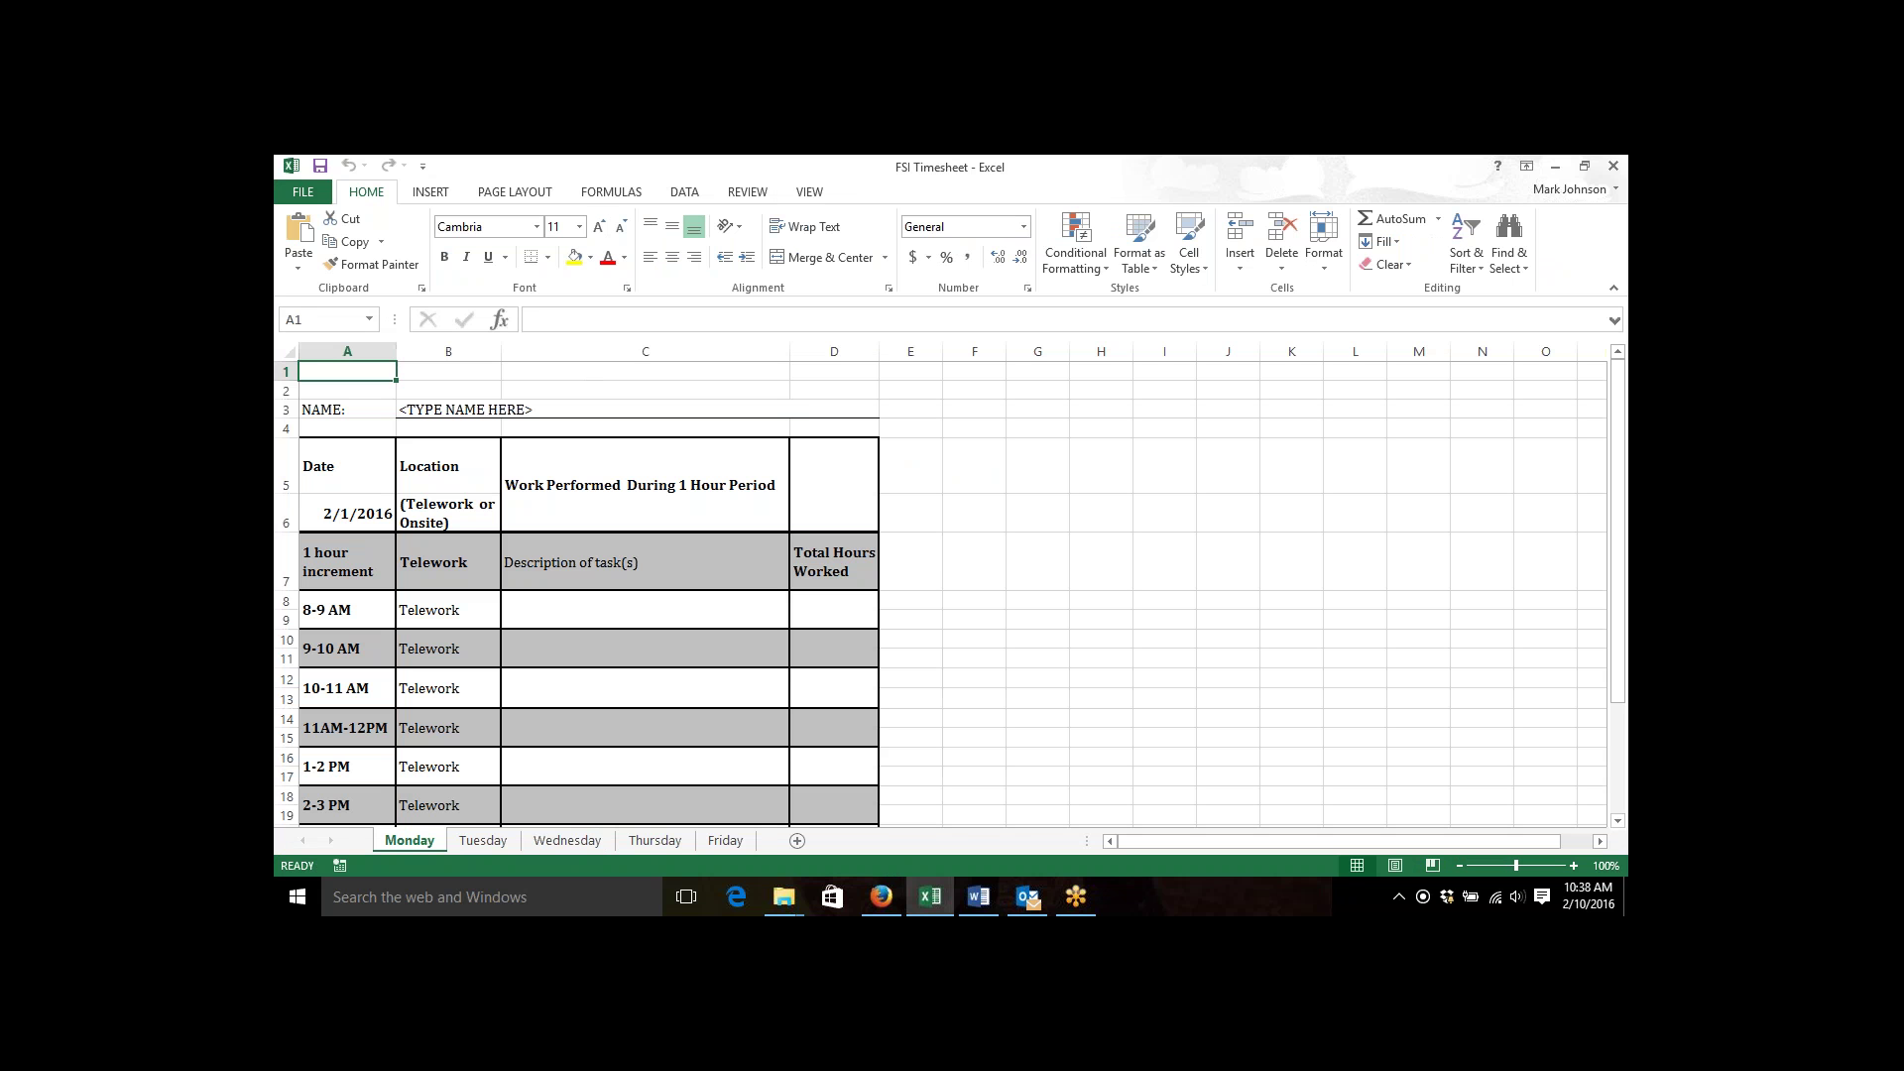
Enter the employee's full name in NAME cell B3 and confirm it fills the Contractor Signature line.
left_click(499, 410)
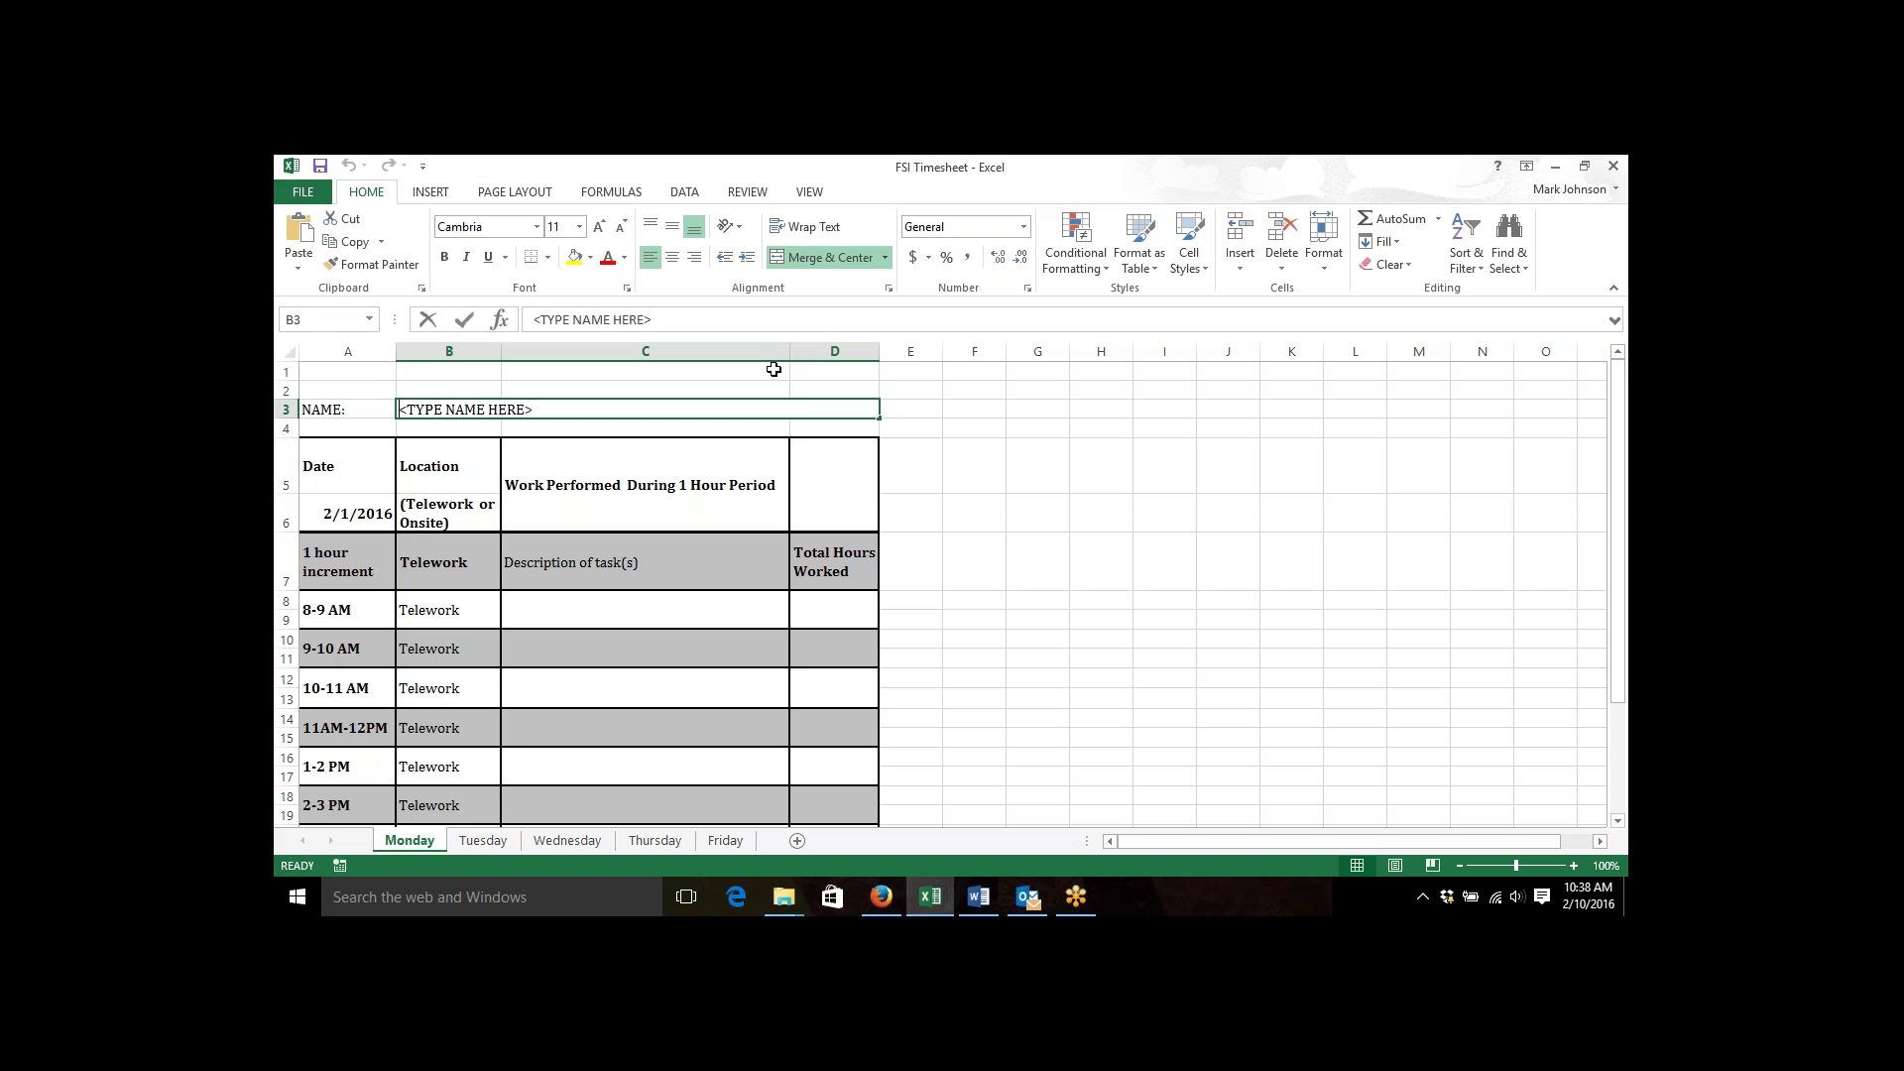
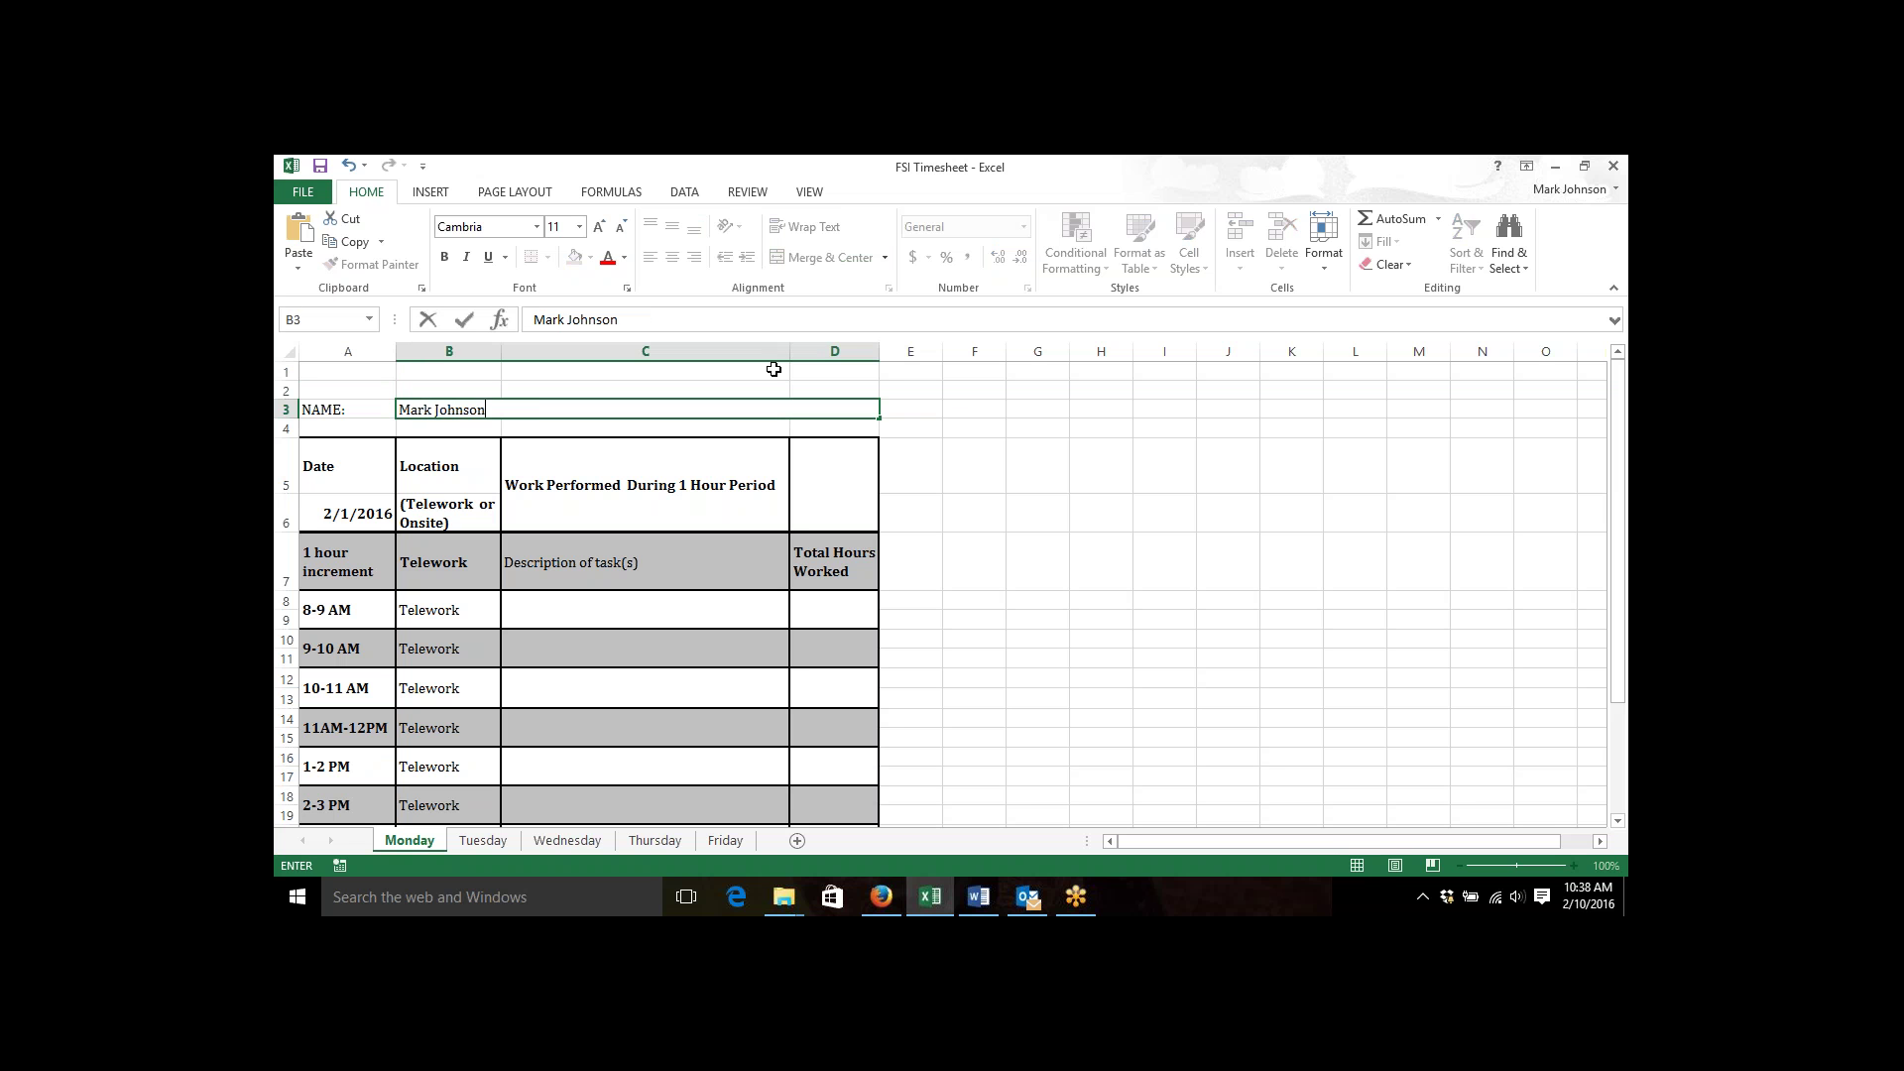
key("Tab")
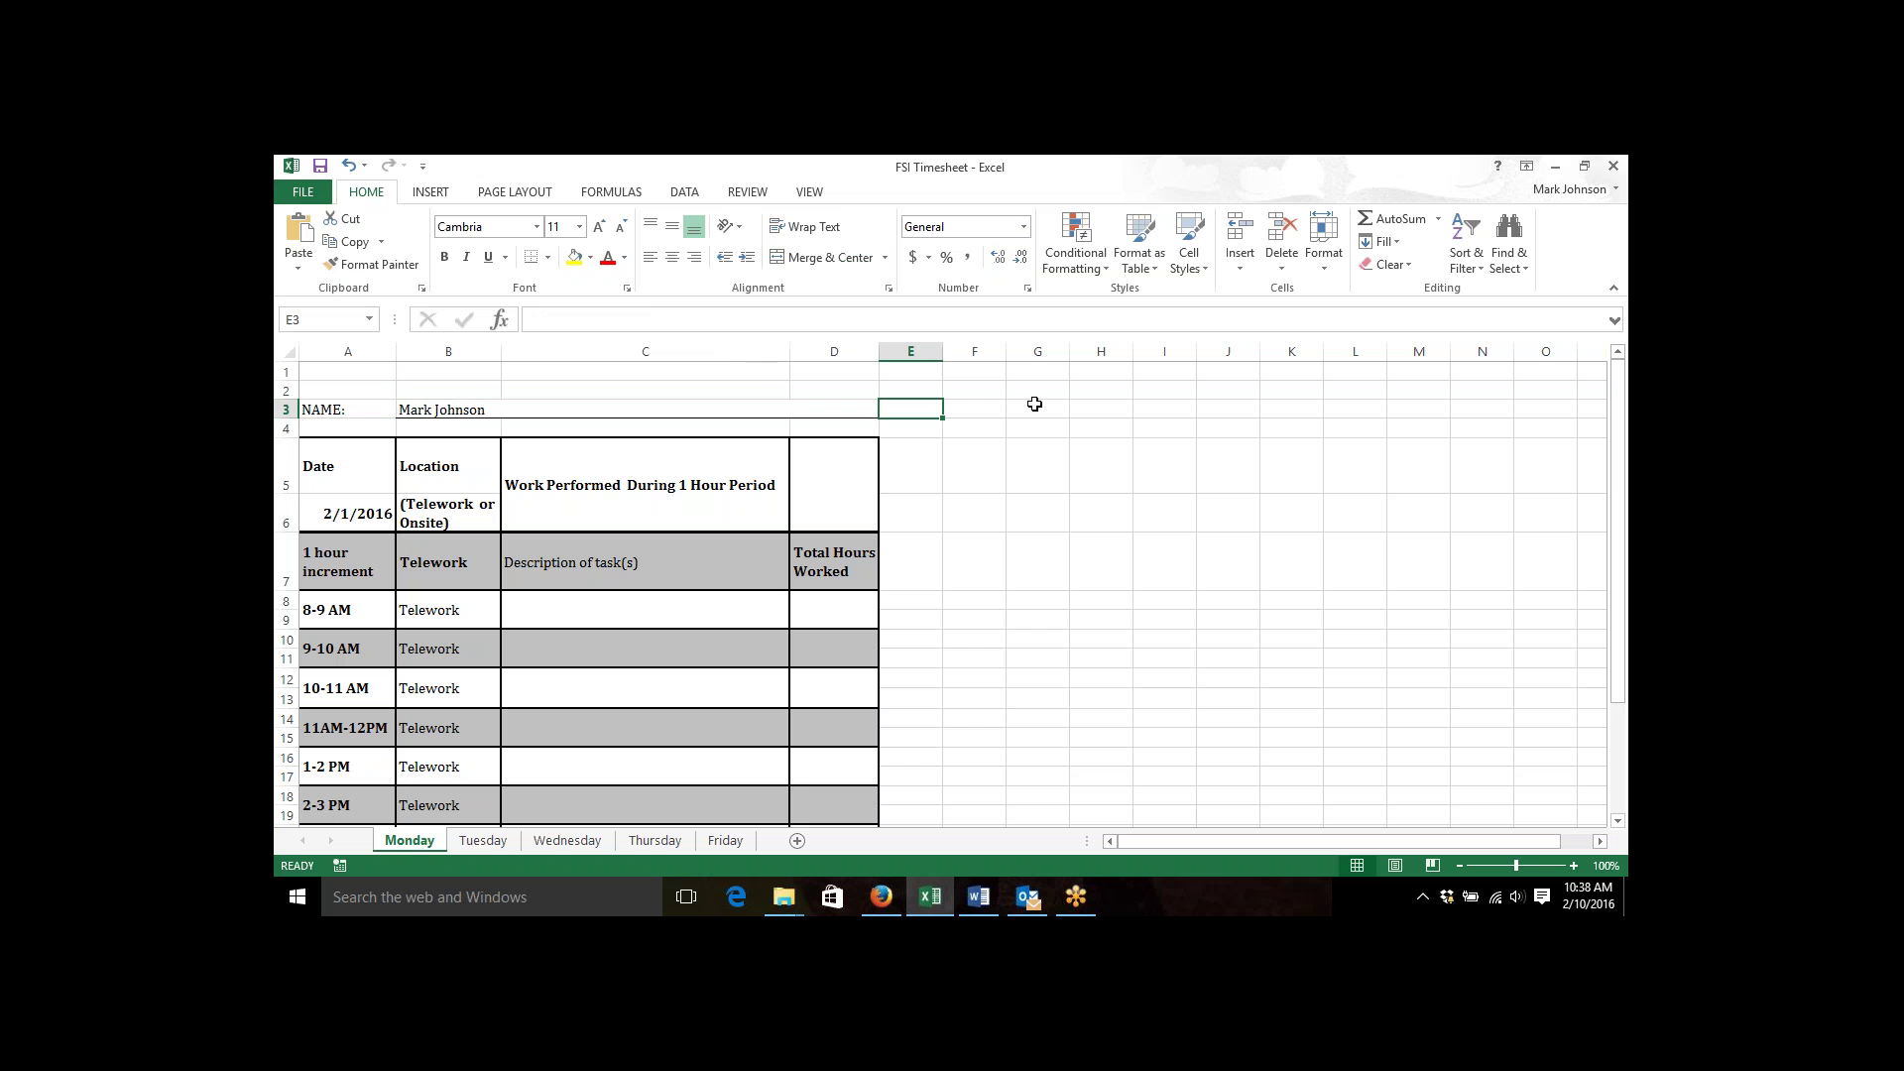
left_click(1593, 193)
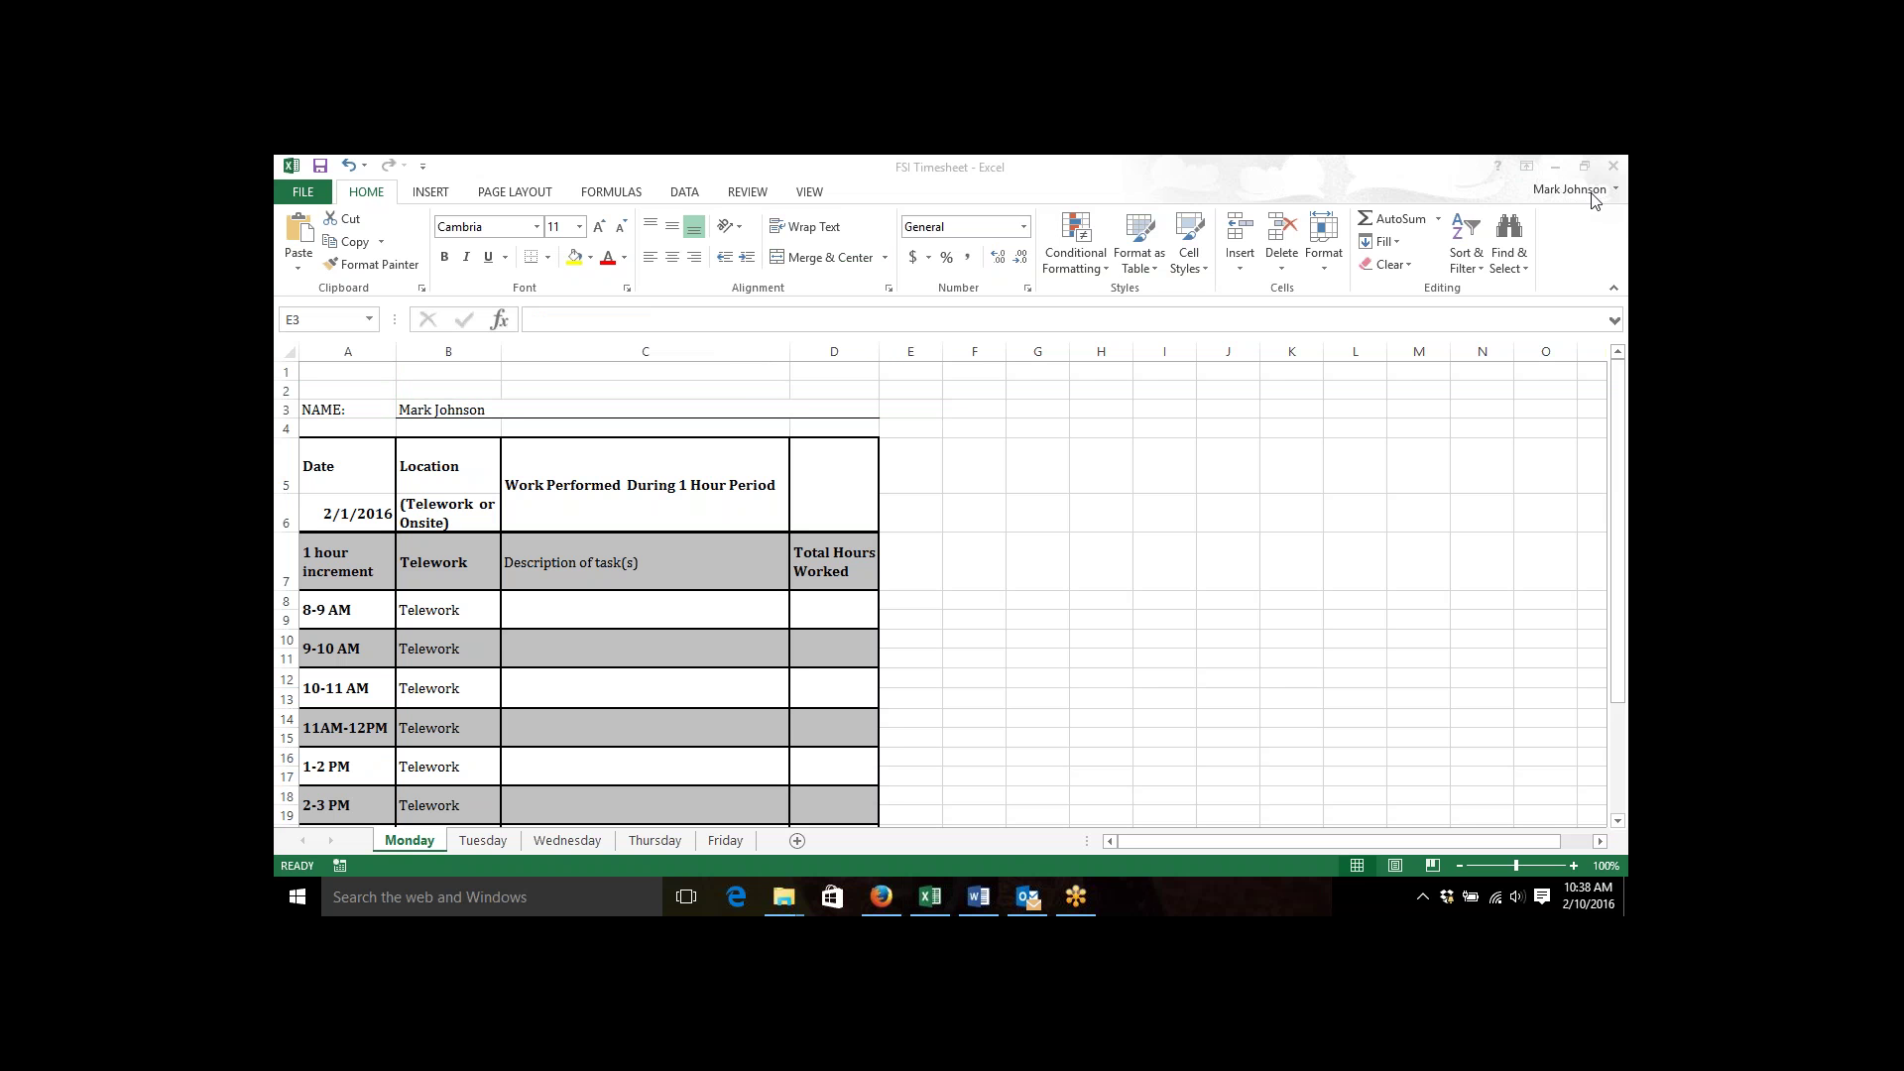
left_click(1374, 163)
key("Down")
key("Down")
key("Down")
key("Down")
key("Down")
key("Down")
key("Down")
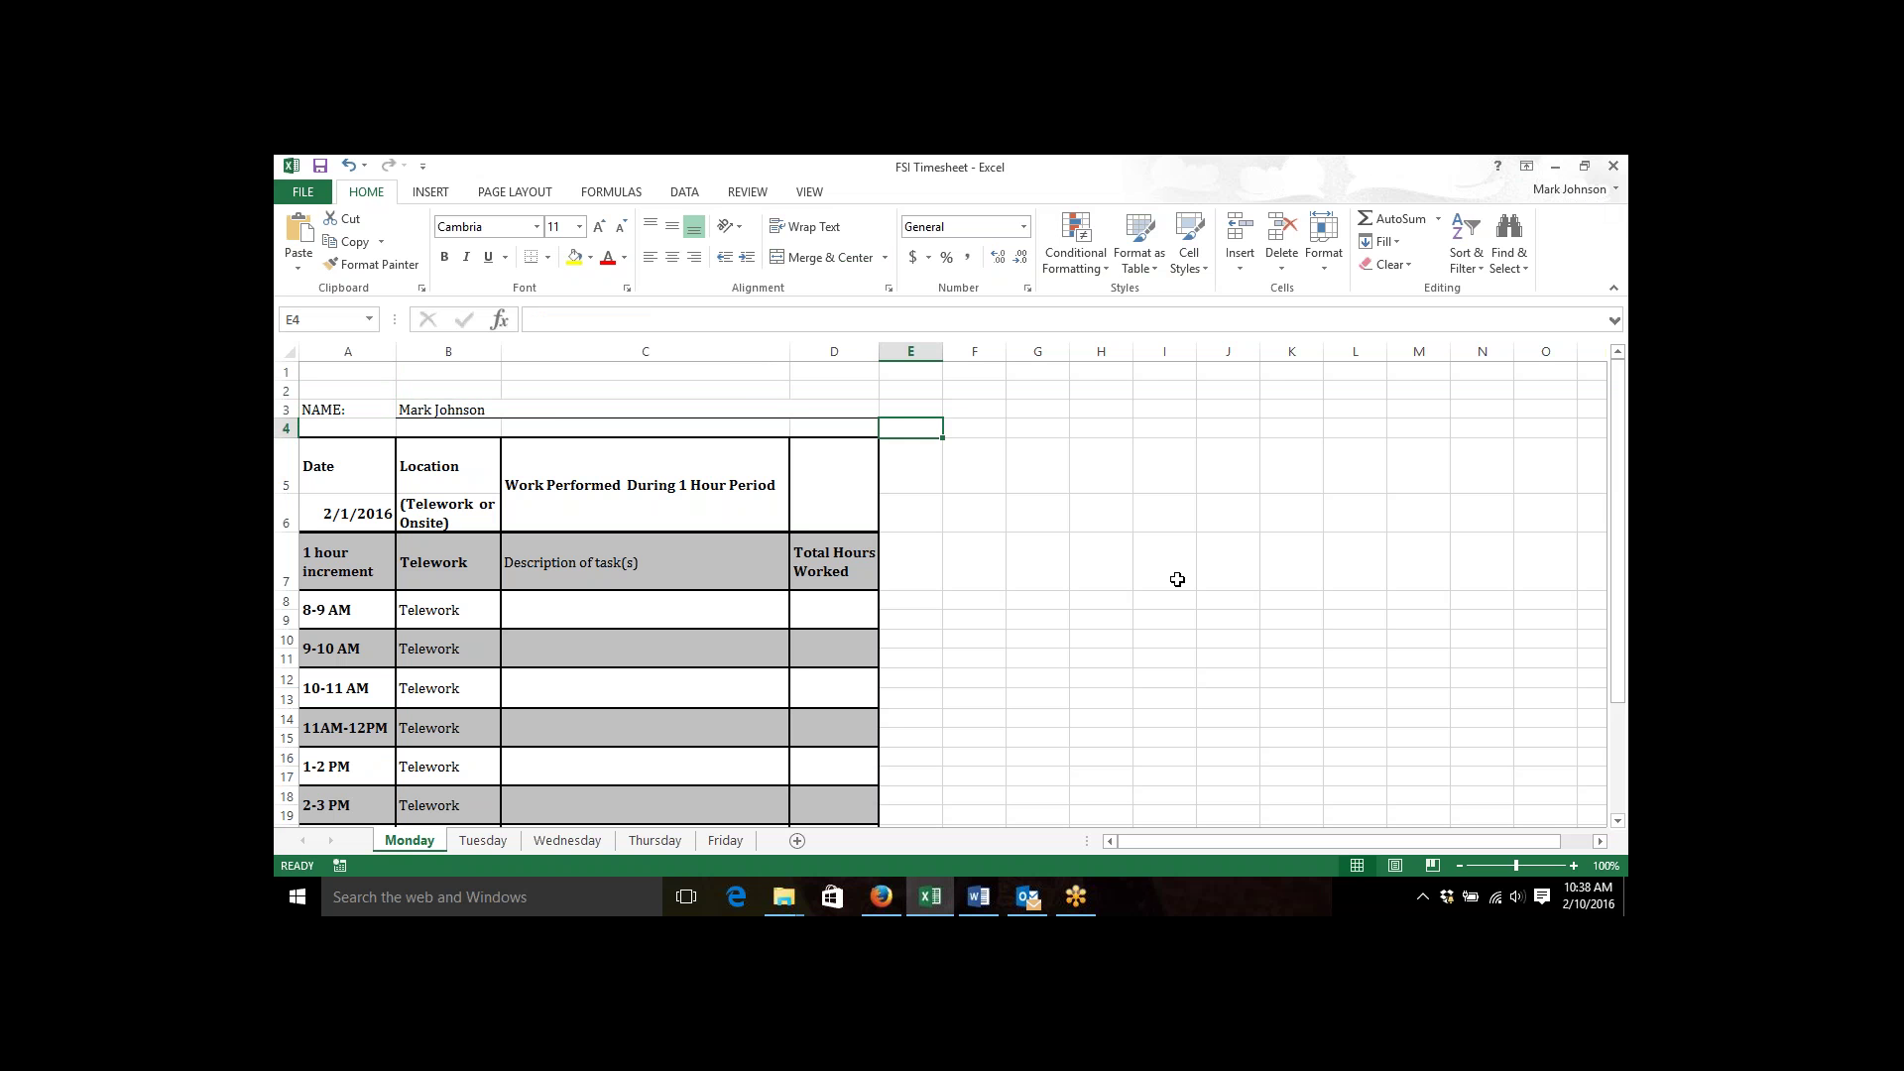
key("Down")
key("Down")
key("Down")
key("Down")
key("Down")
key("Down")
key("Down")
key("Down")
key("Down")
key("Down")
key("Down")
key("Down")
key("Down")
key("Down")
key("Down")
key("Down")
key("Down")
key("Down")
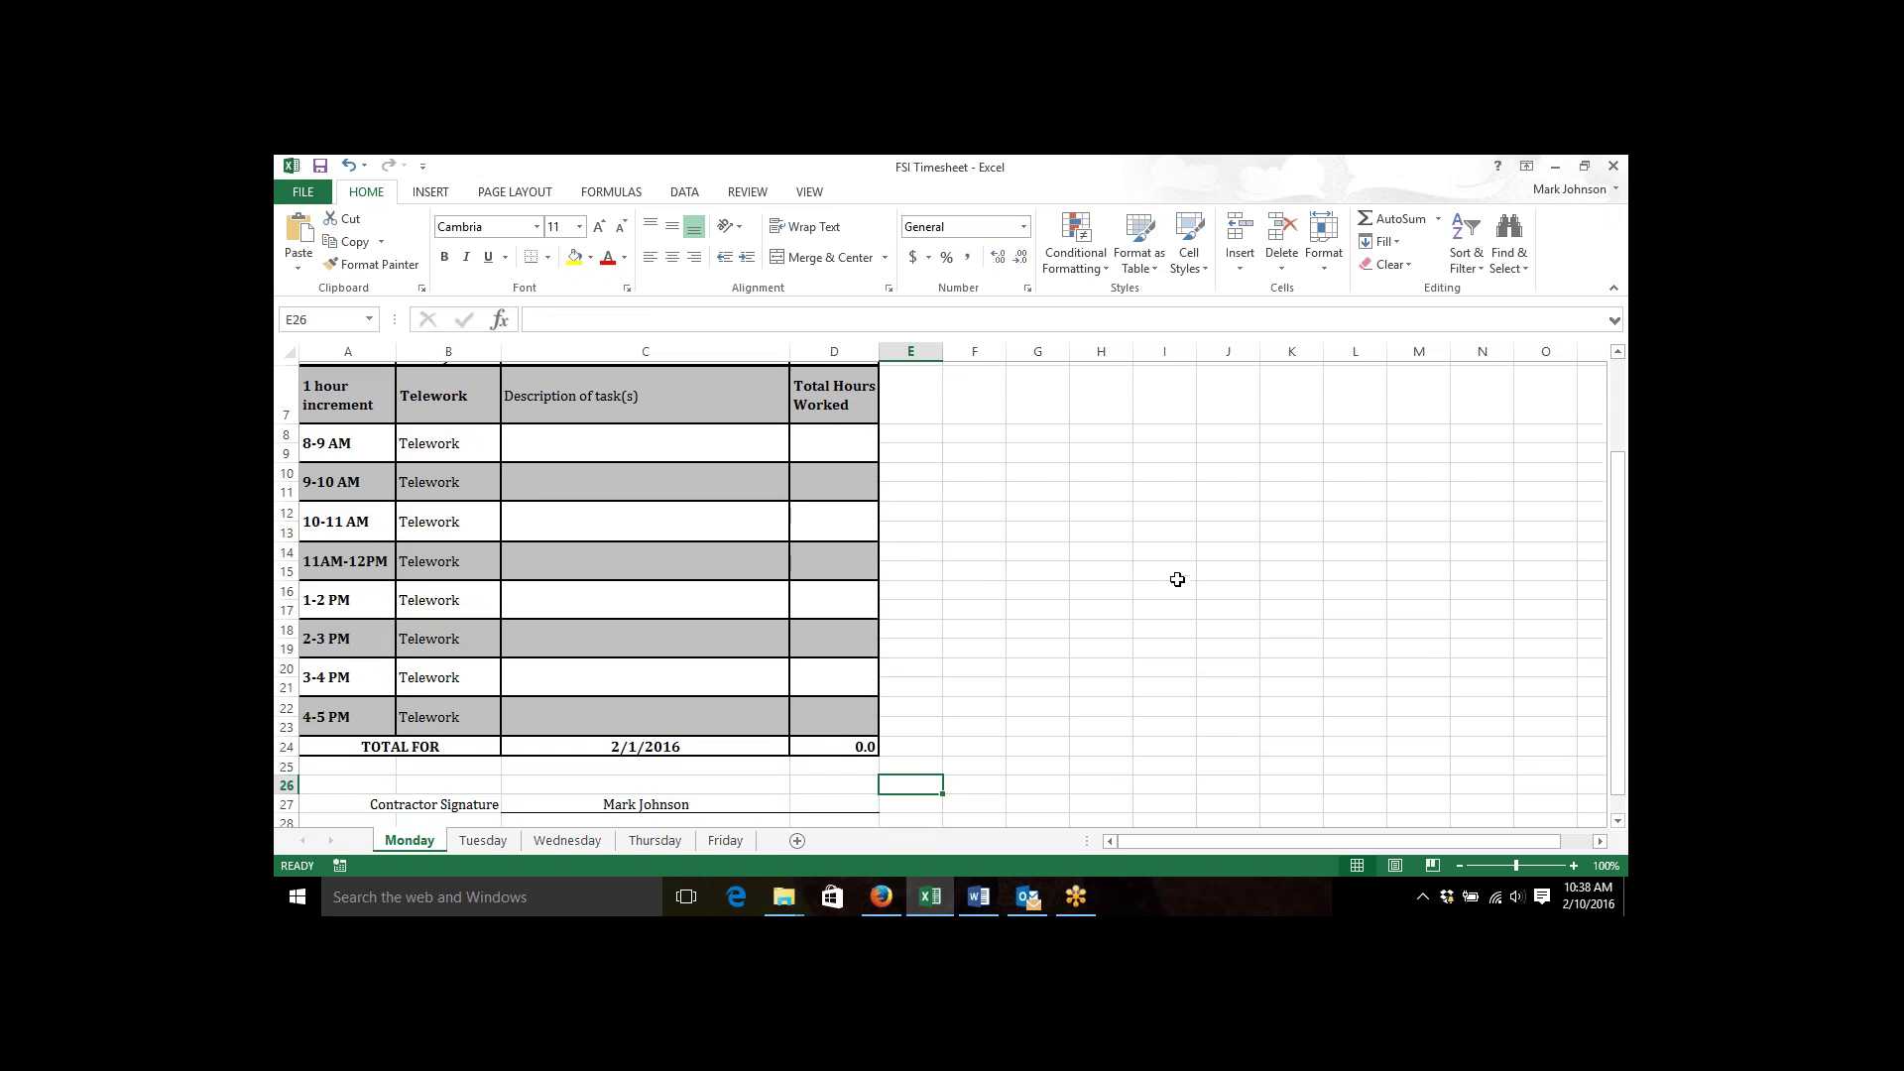
key("Down")
key("Down")
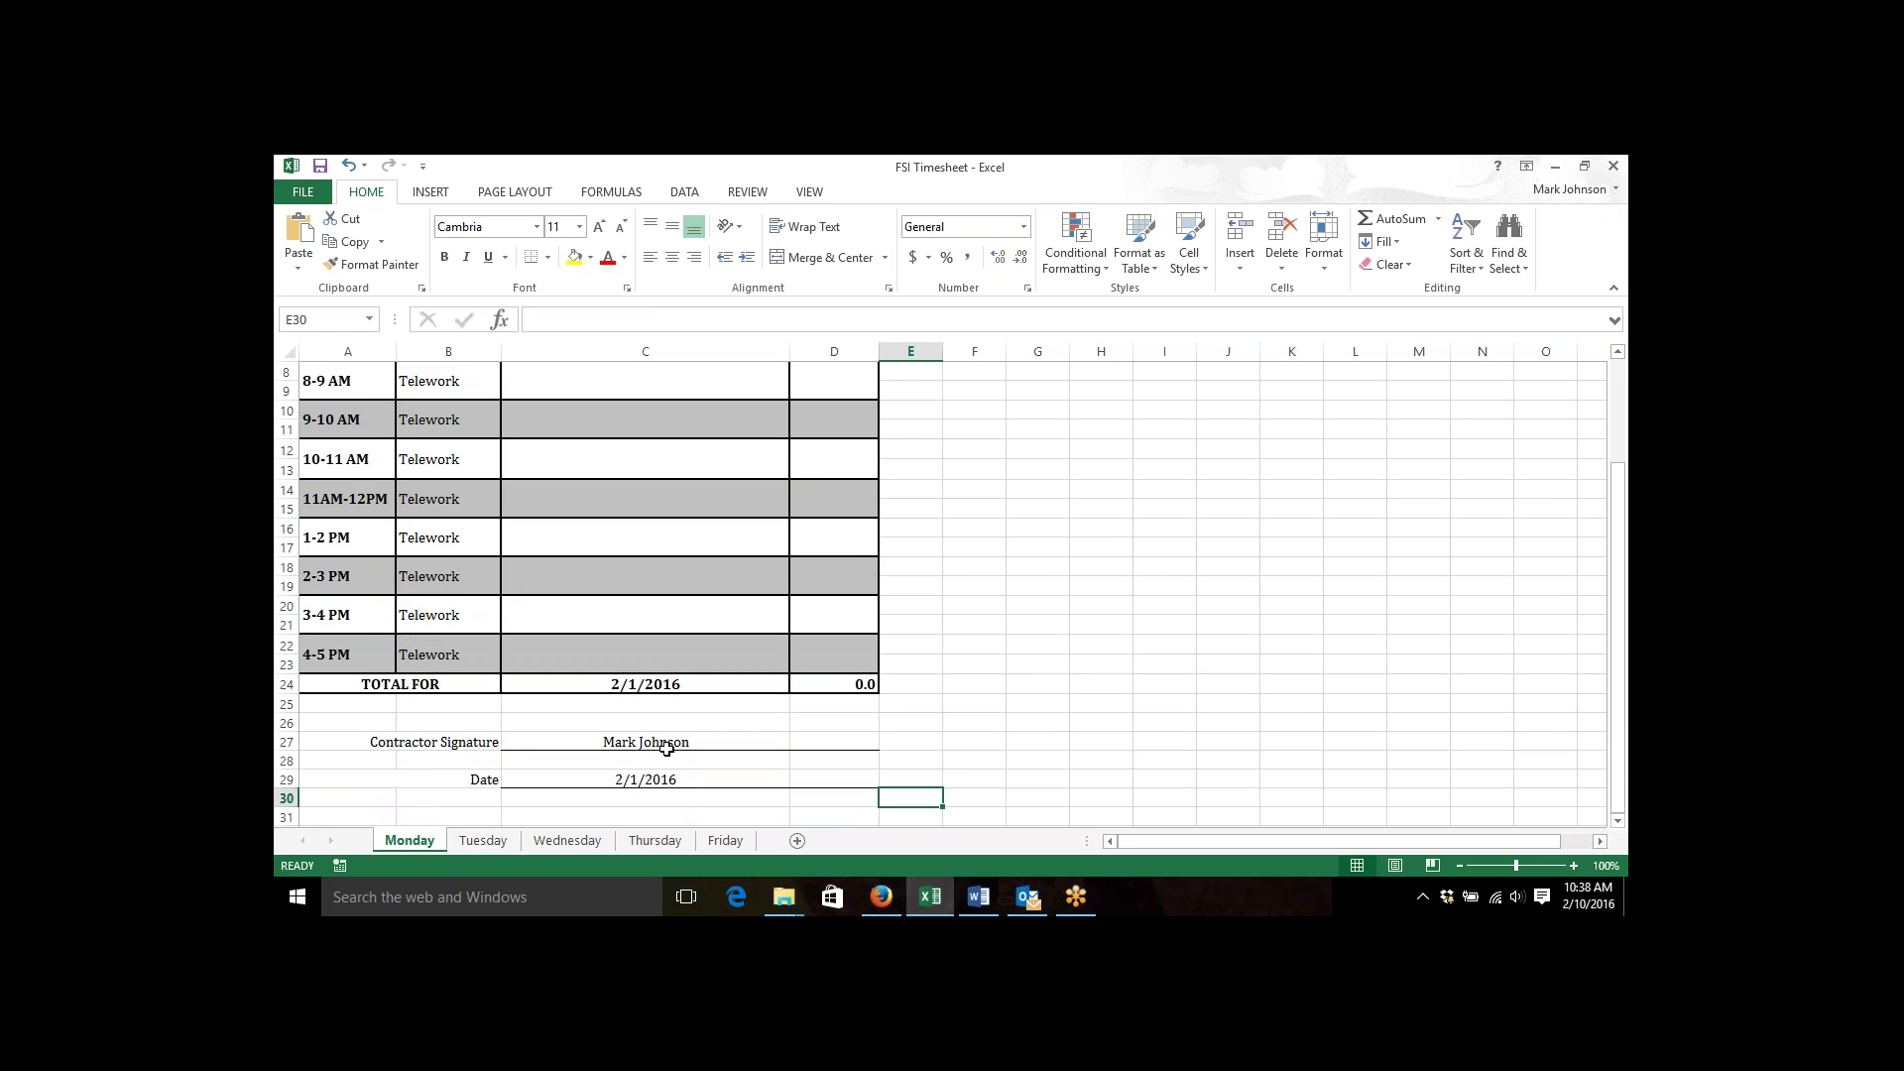
left_click(486, 841)
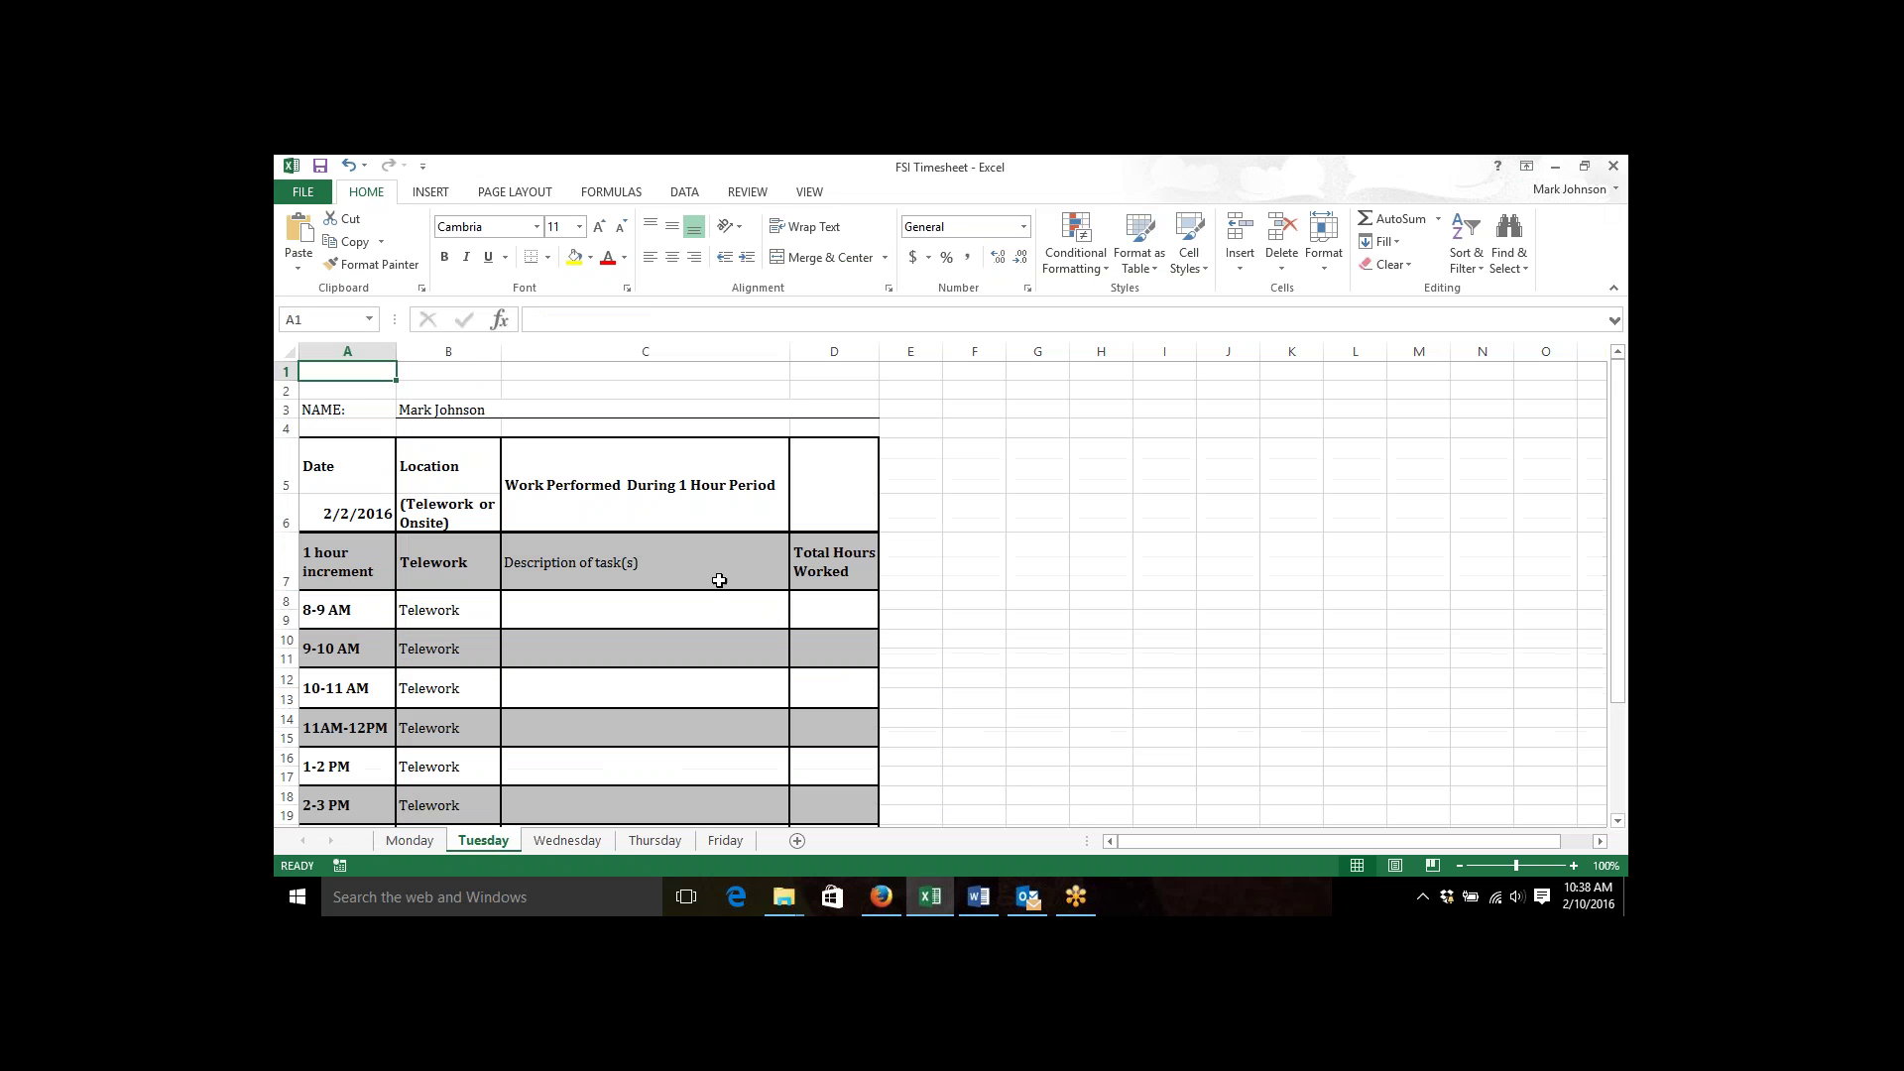
left_click(511, 403)
key("Down")
key("Down")
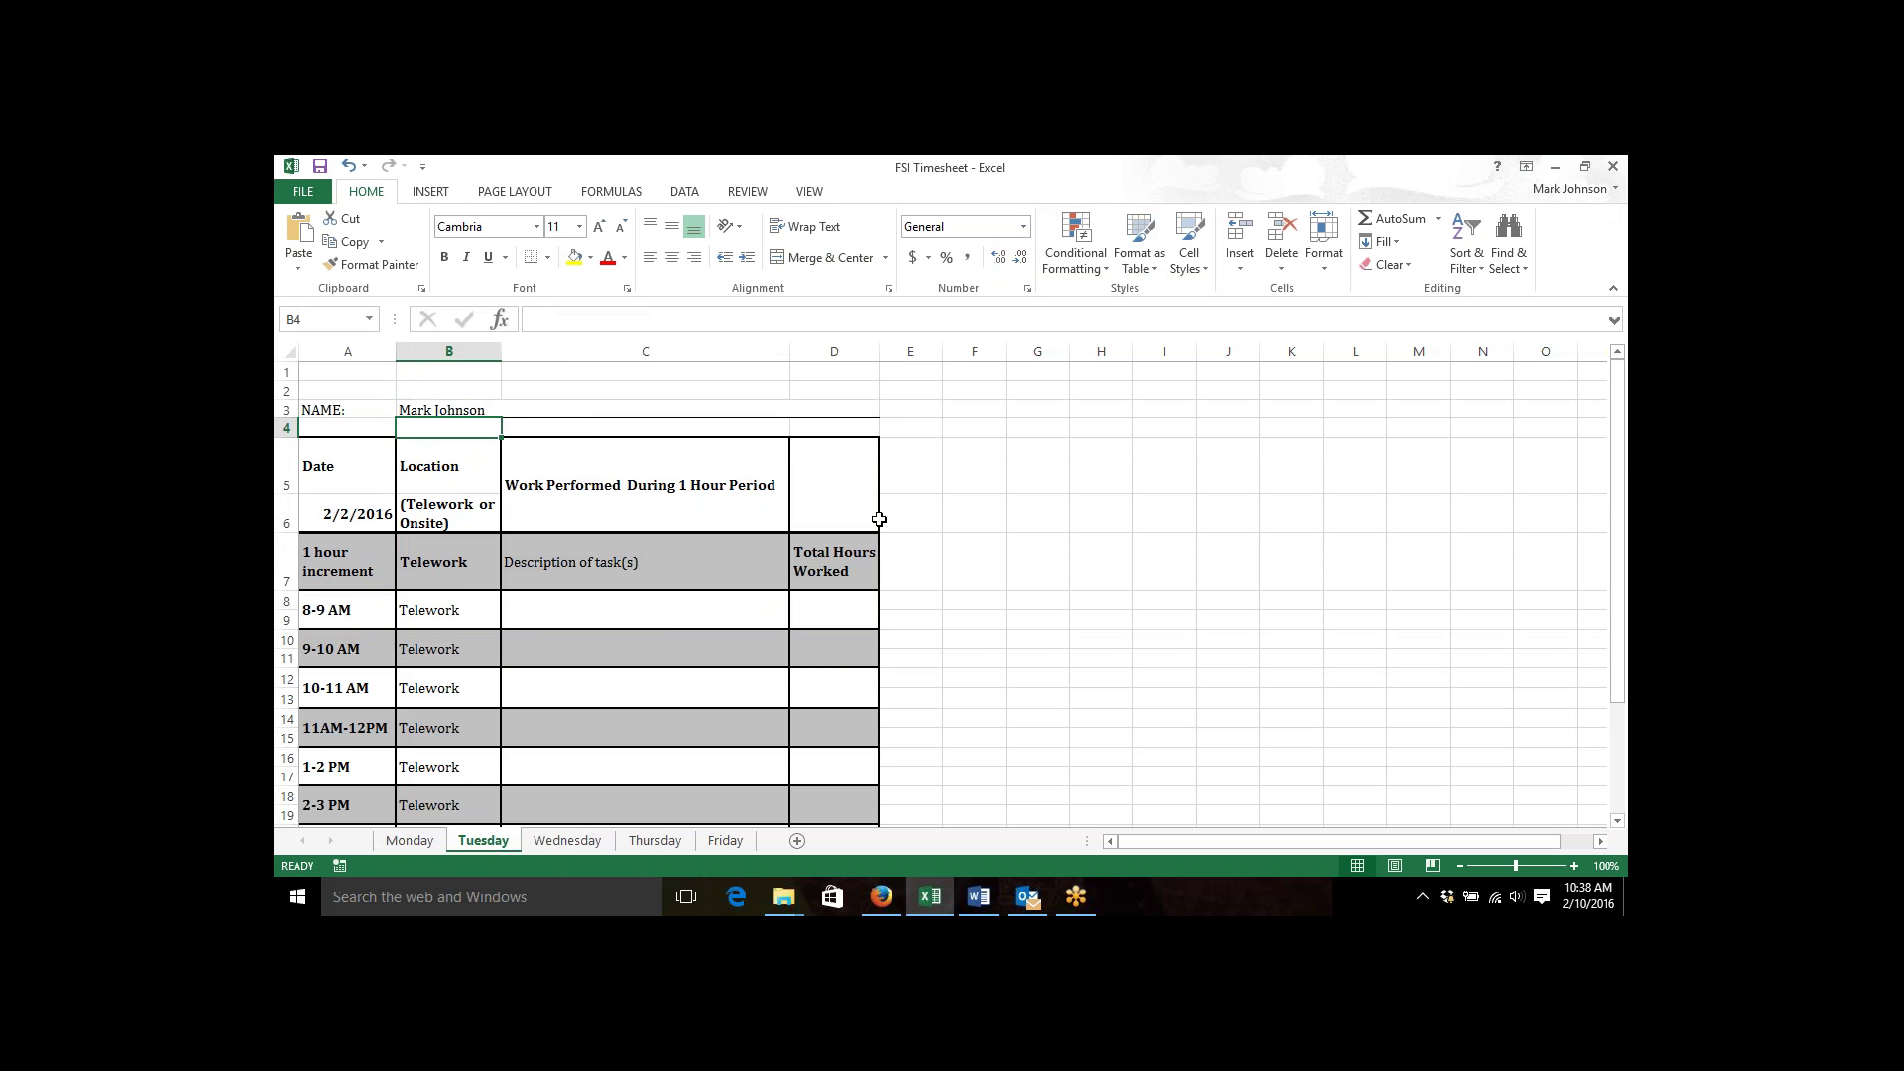
key("ctrl+Down")
key("Down")
key("Down")
key("Down")
key("Down")
key("Down")
key("Down")
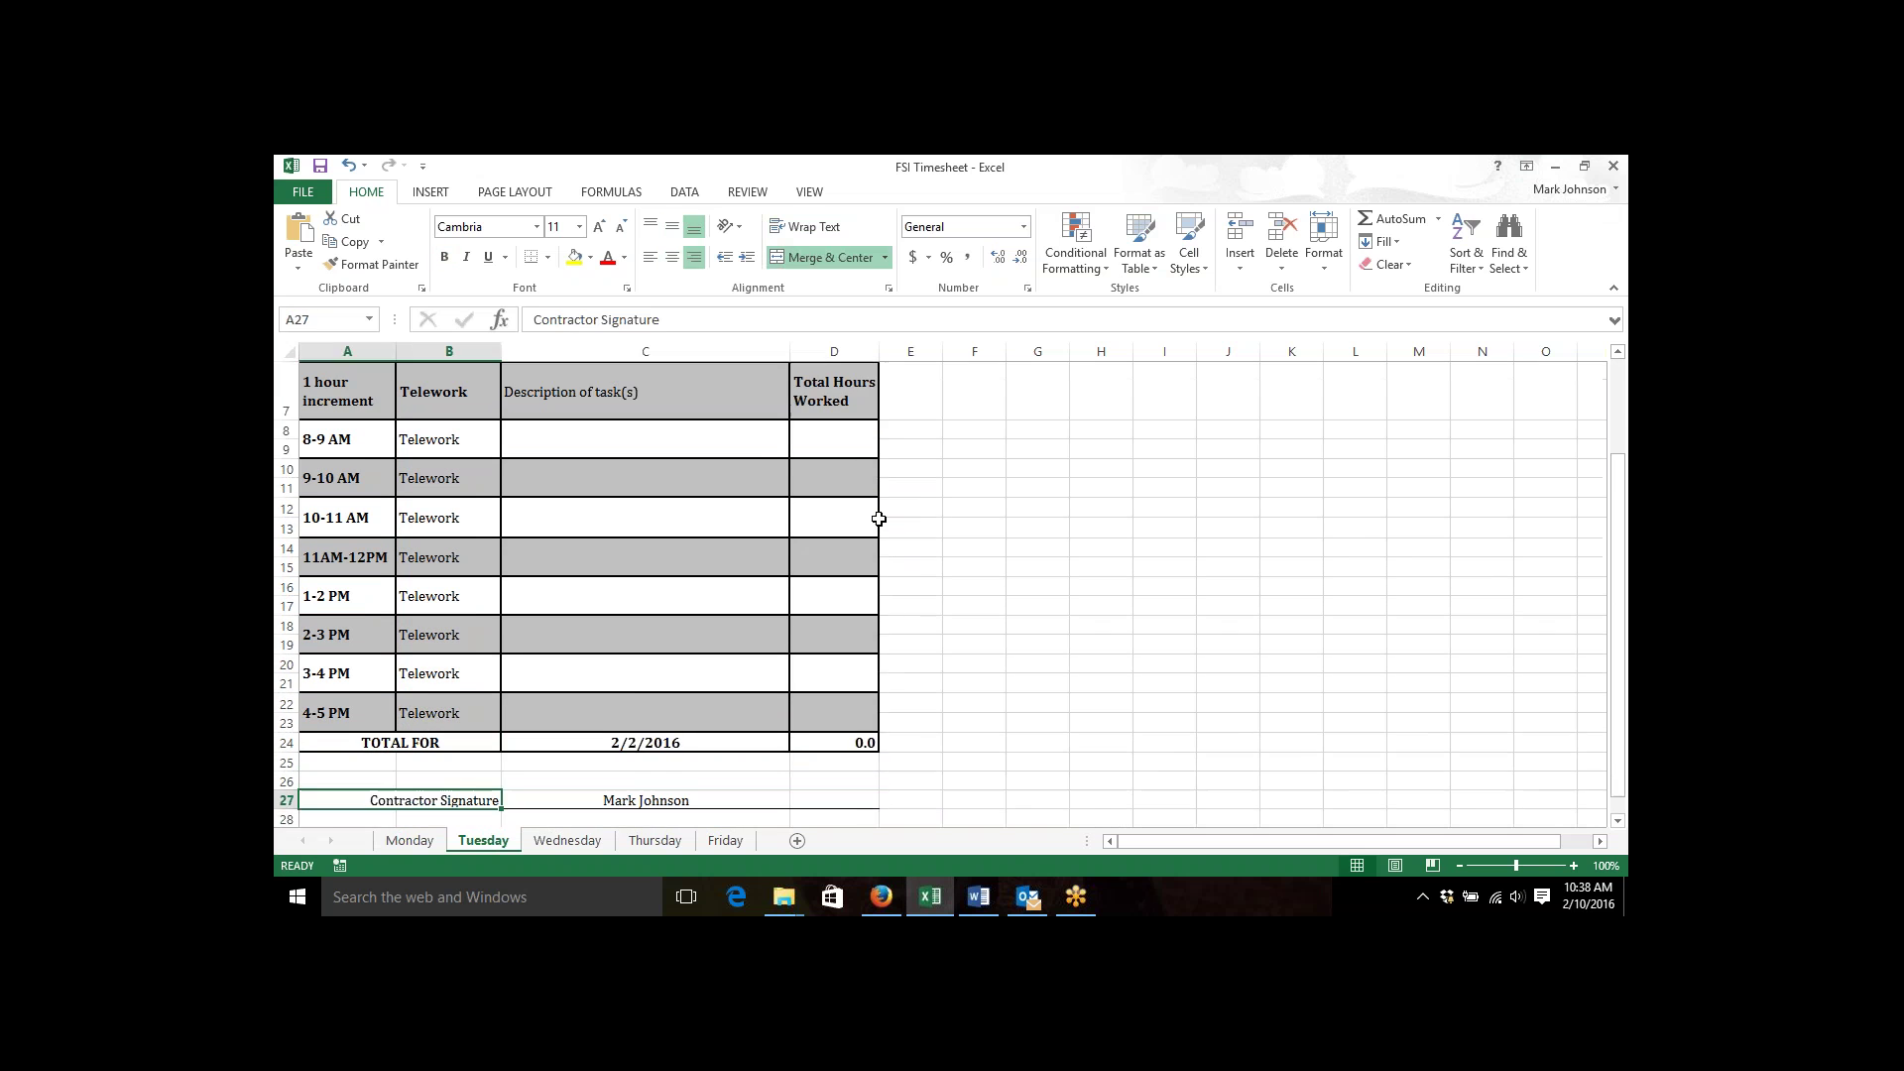
left_click(566, 841)
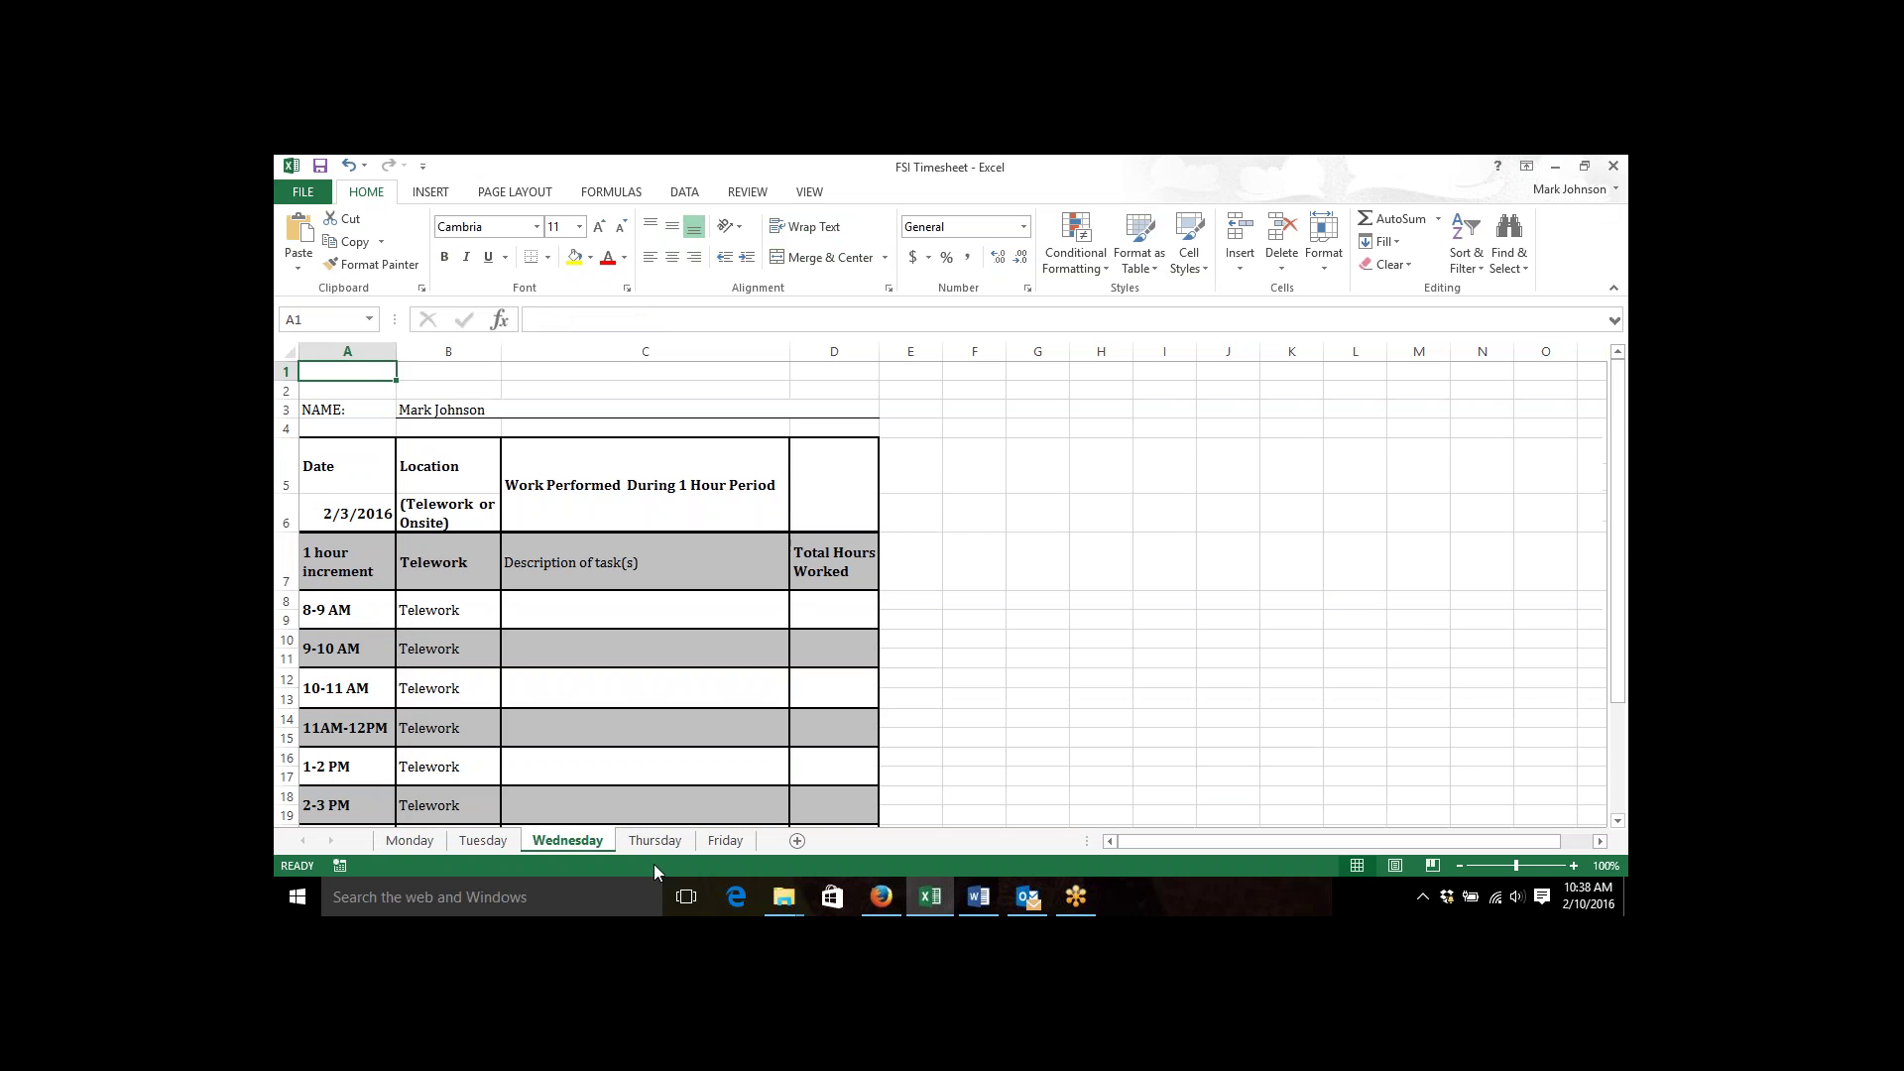
left_click(656, 841)
key("Page_Down")
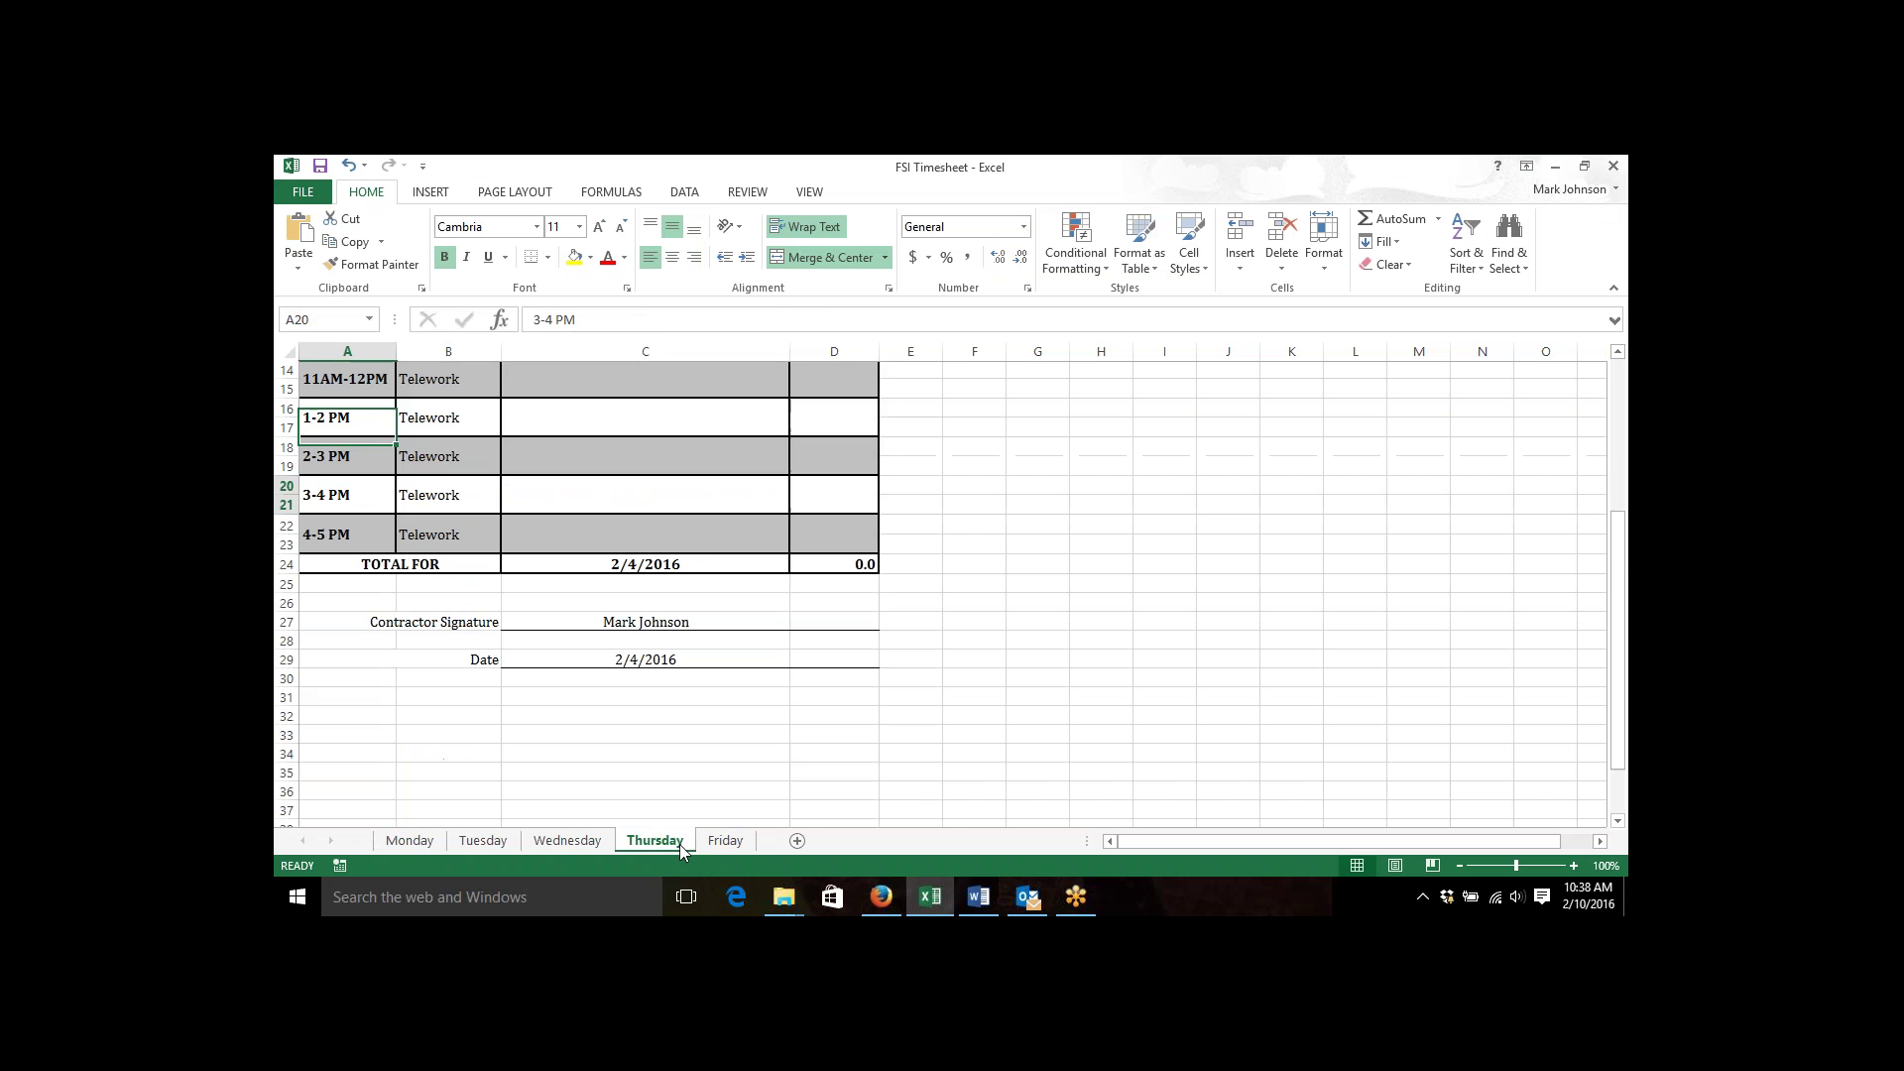
key("Page_Up")
left_click(710, 843)
key("Page_Down")
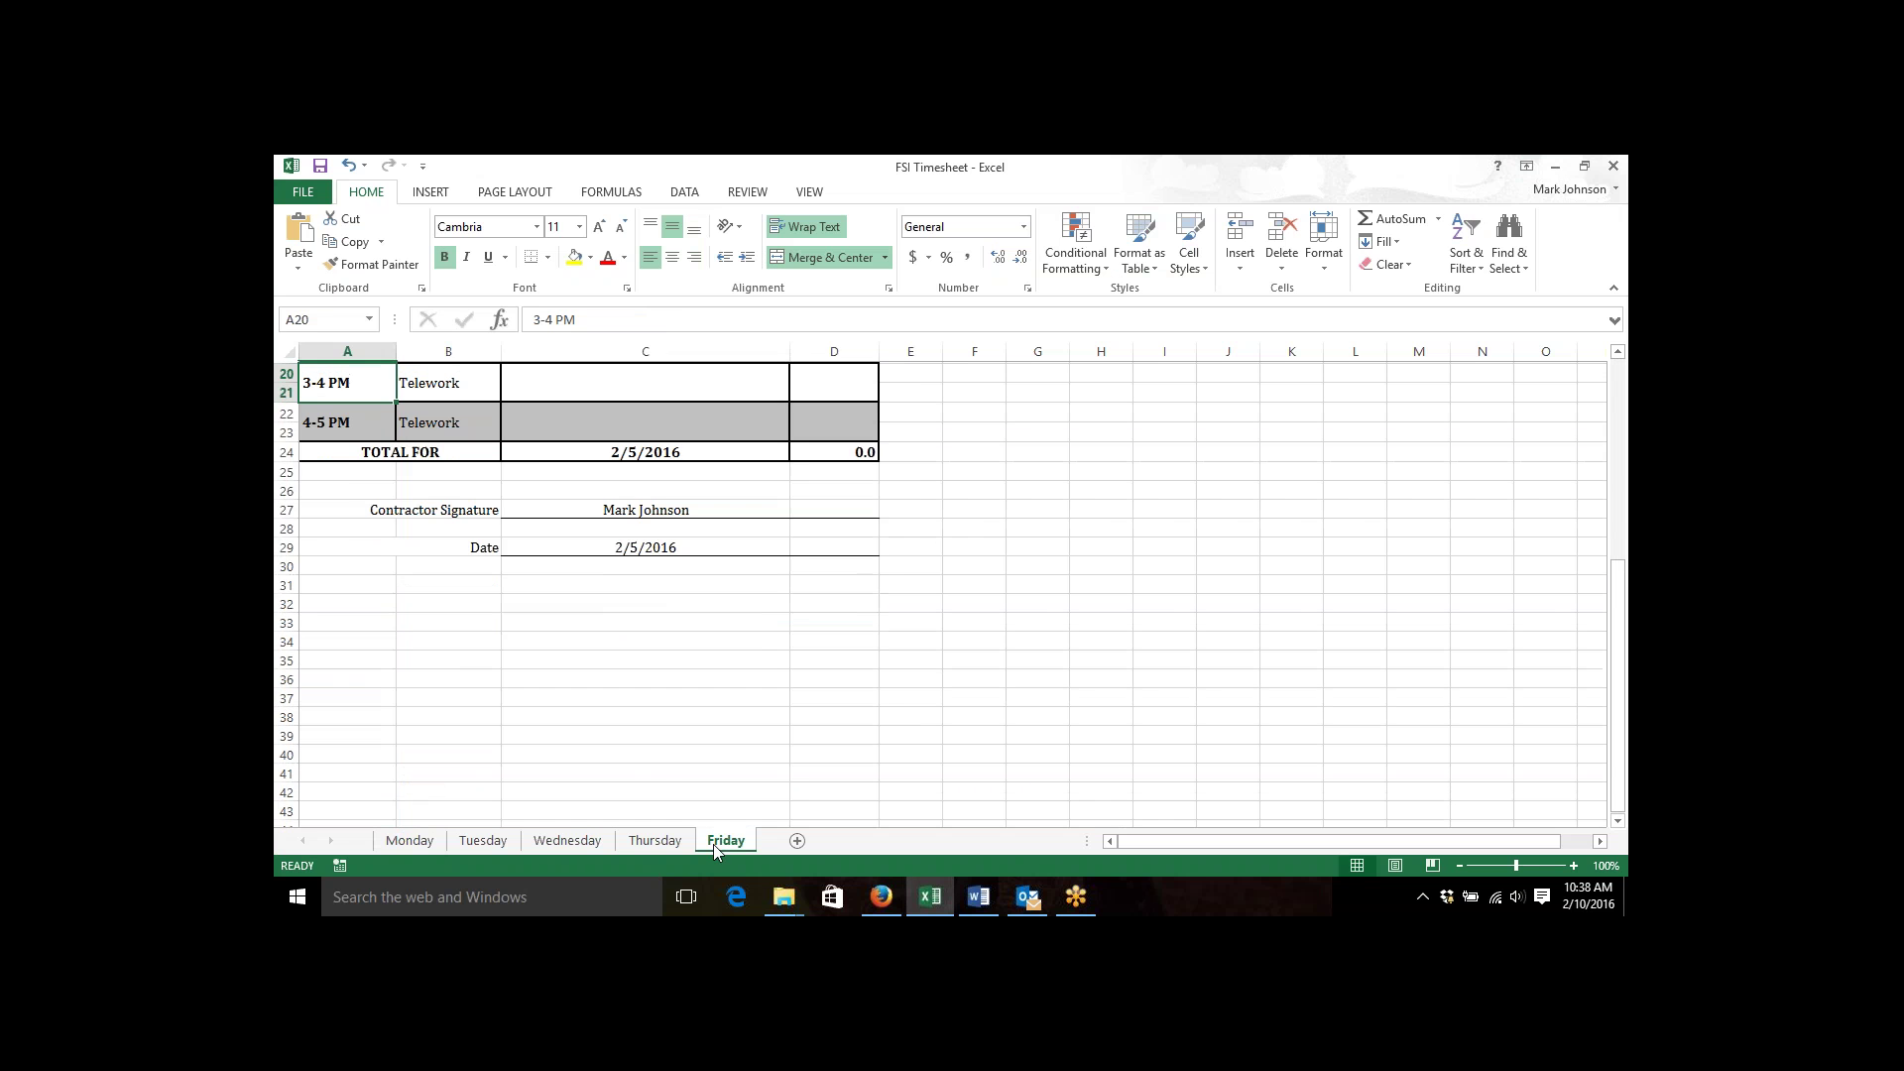
key("Page_Up")
left_click(408, 841)
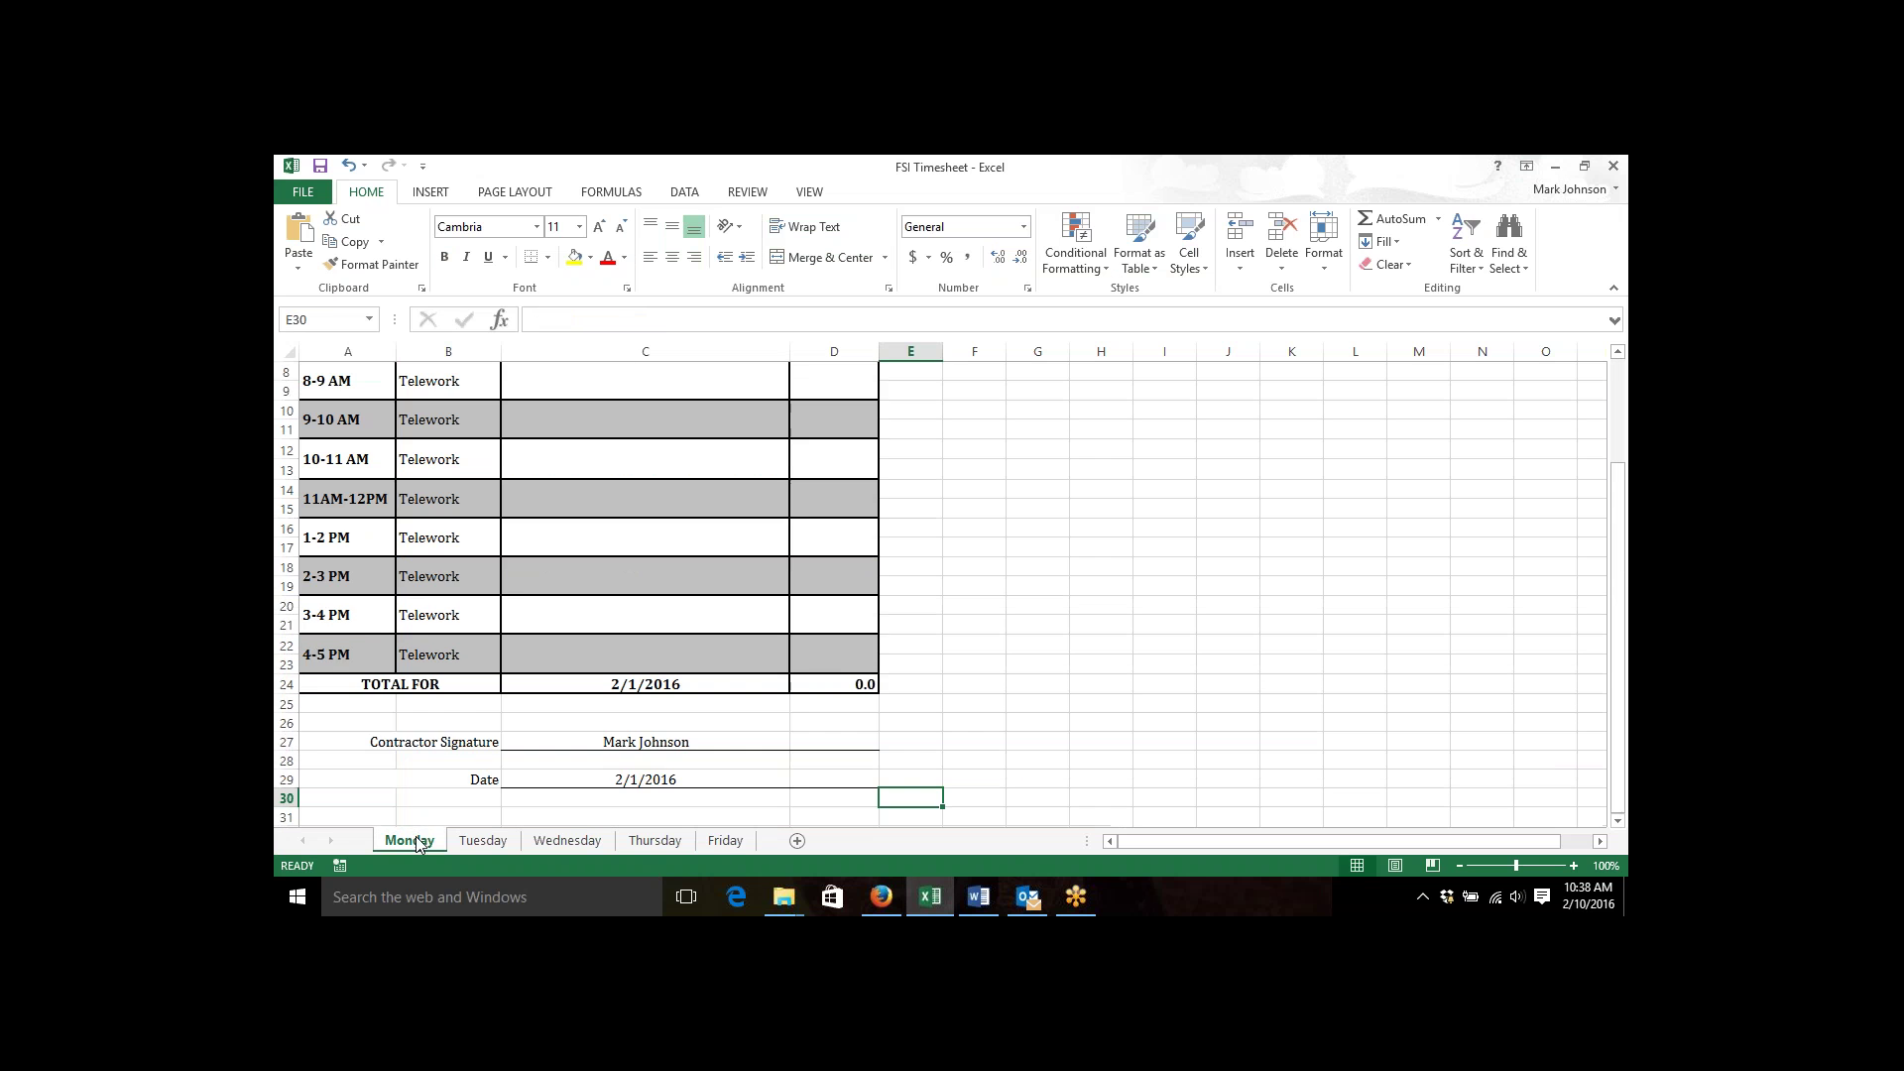
key("ctrl+Home")
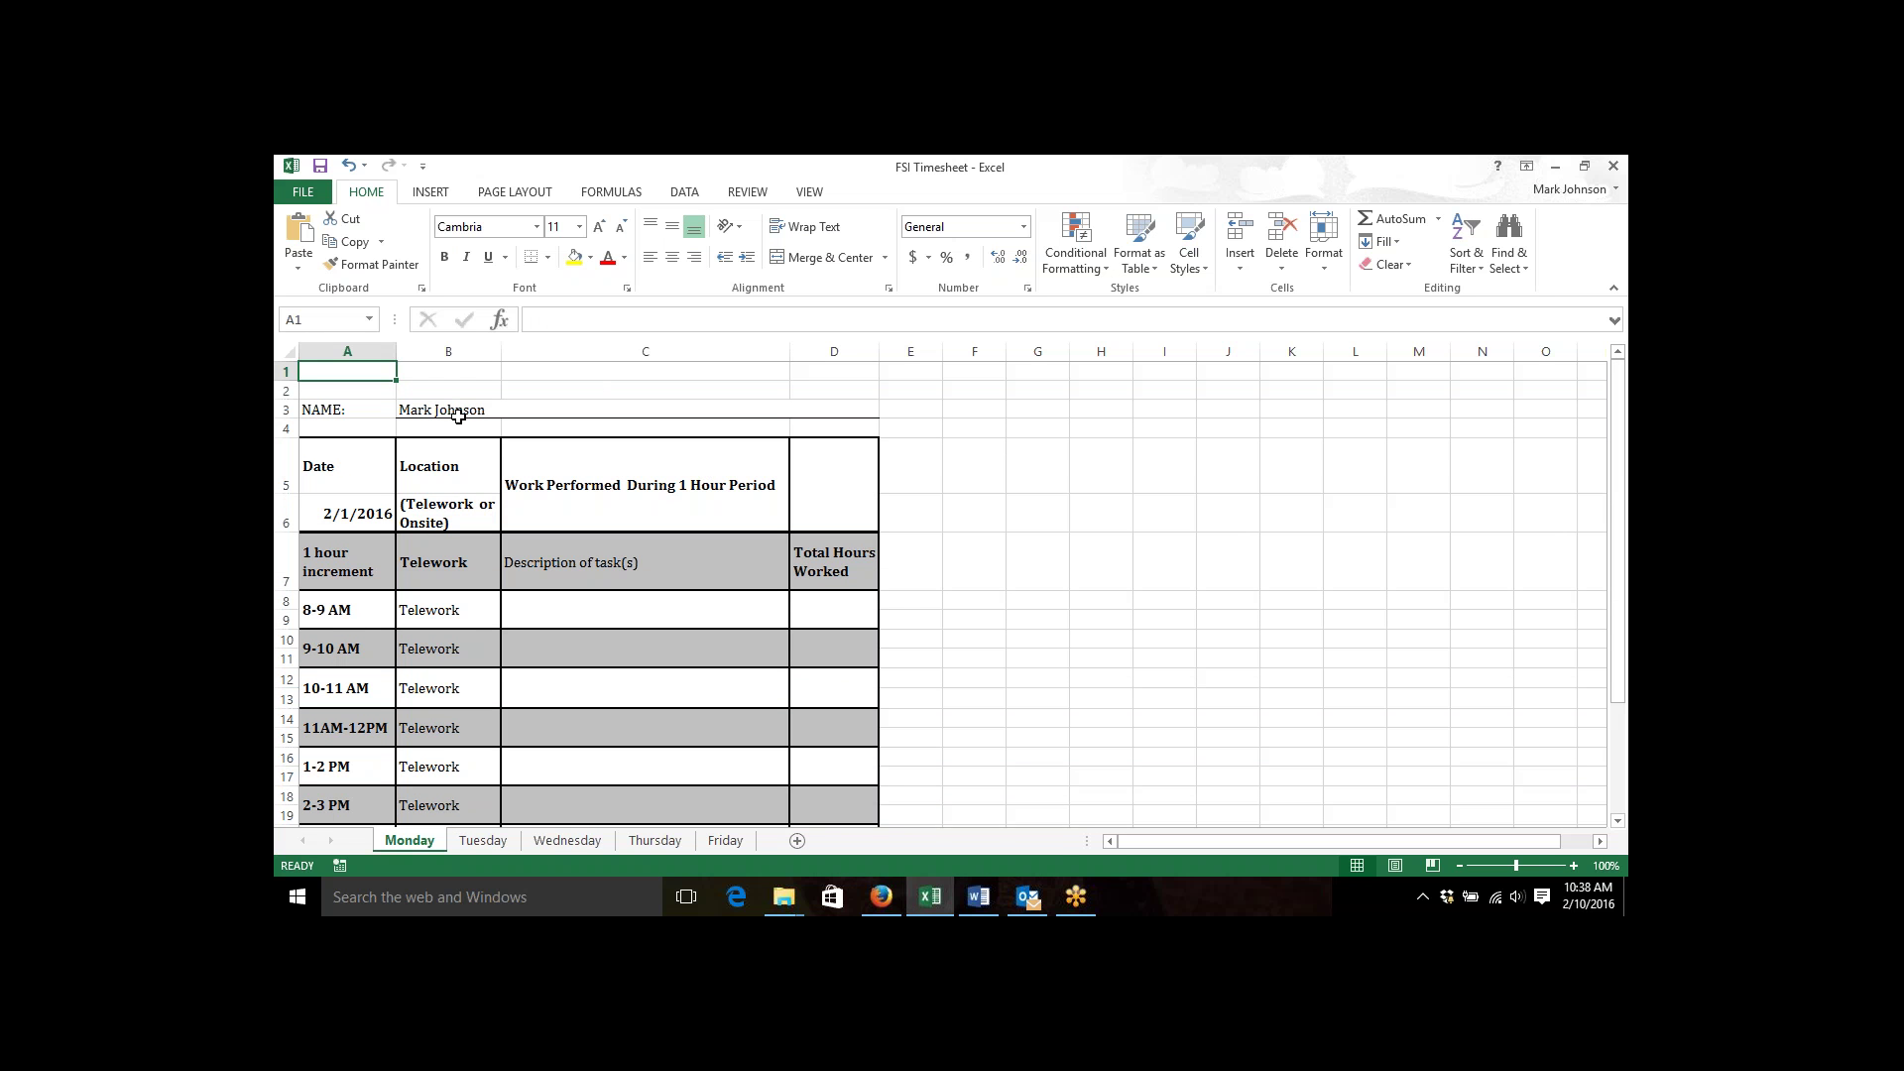
Enter 2/8/2016 as Monday's date in cell A6.
left_click(359, 501)
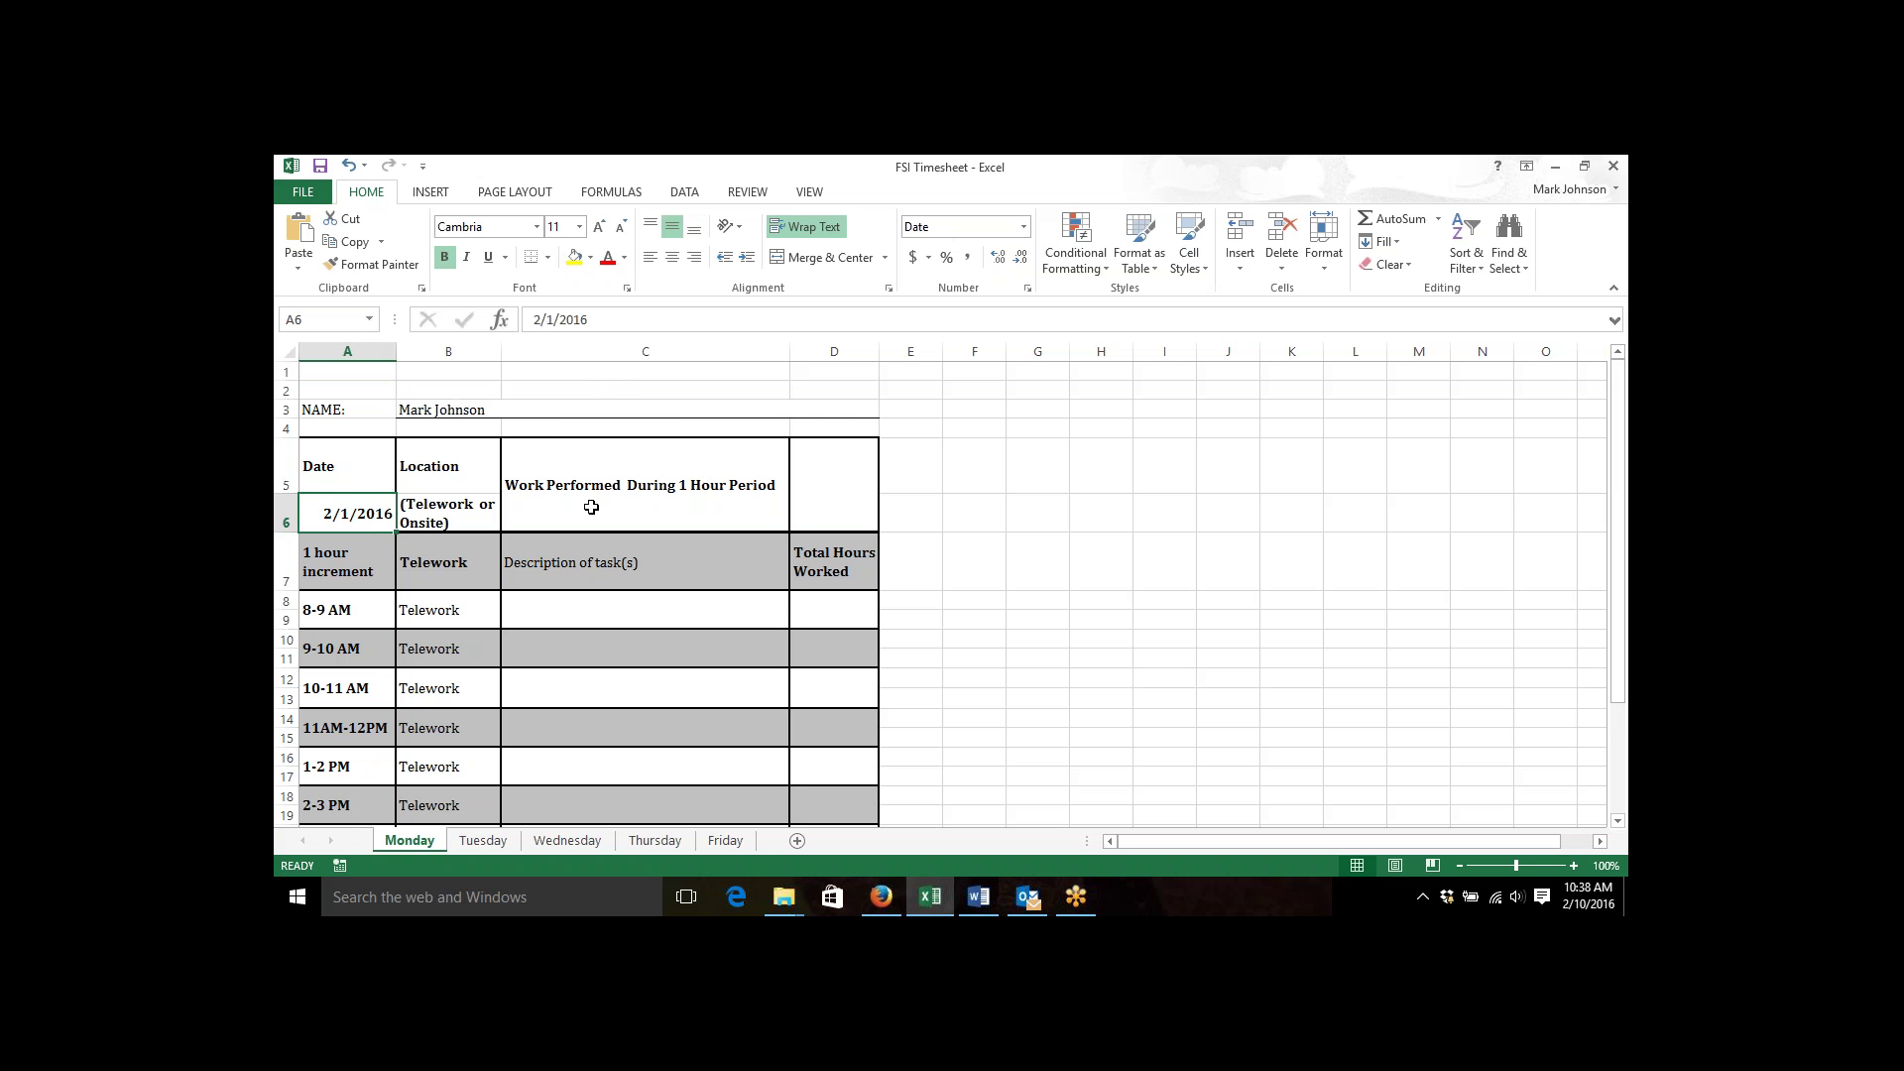
type("2/")
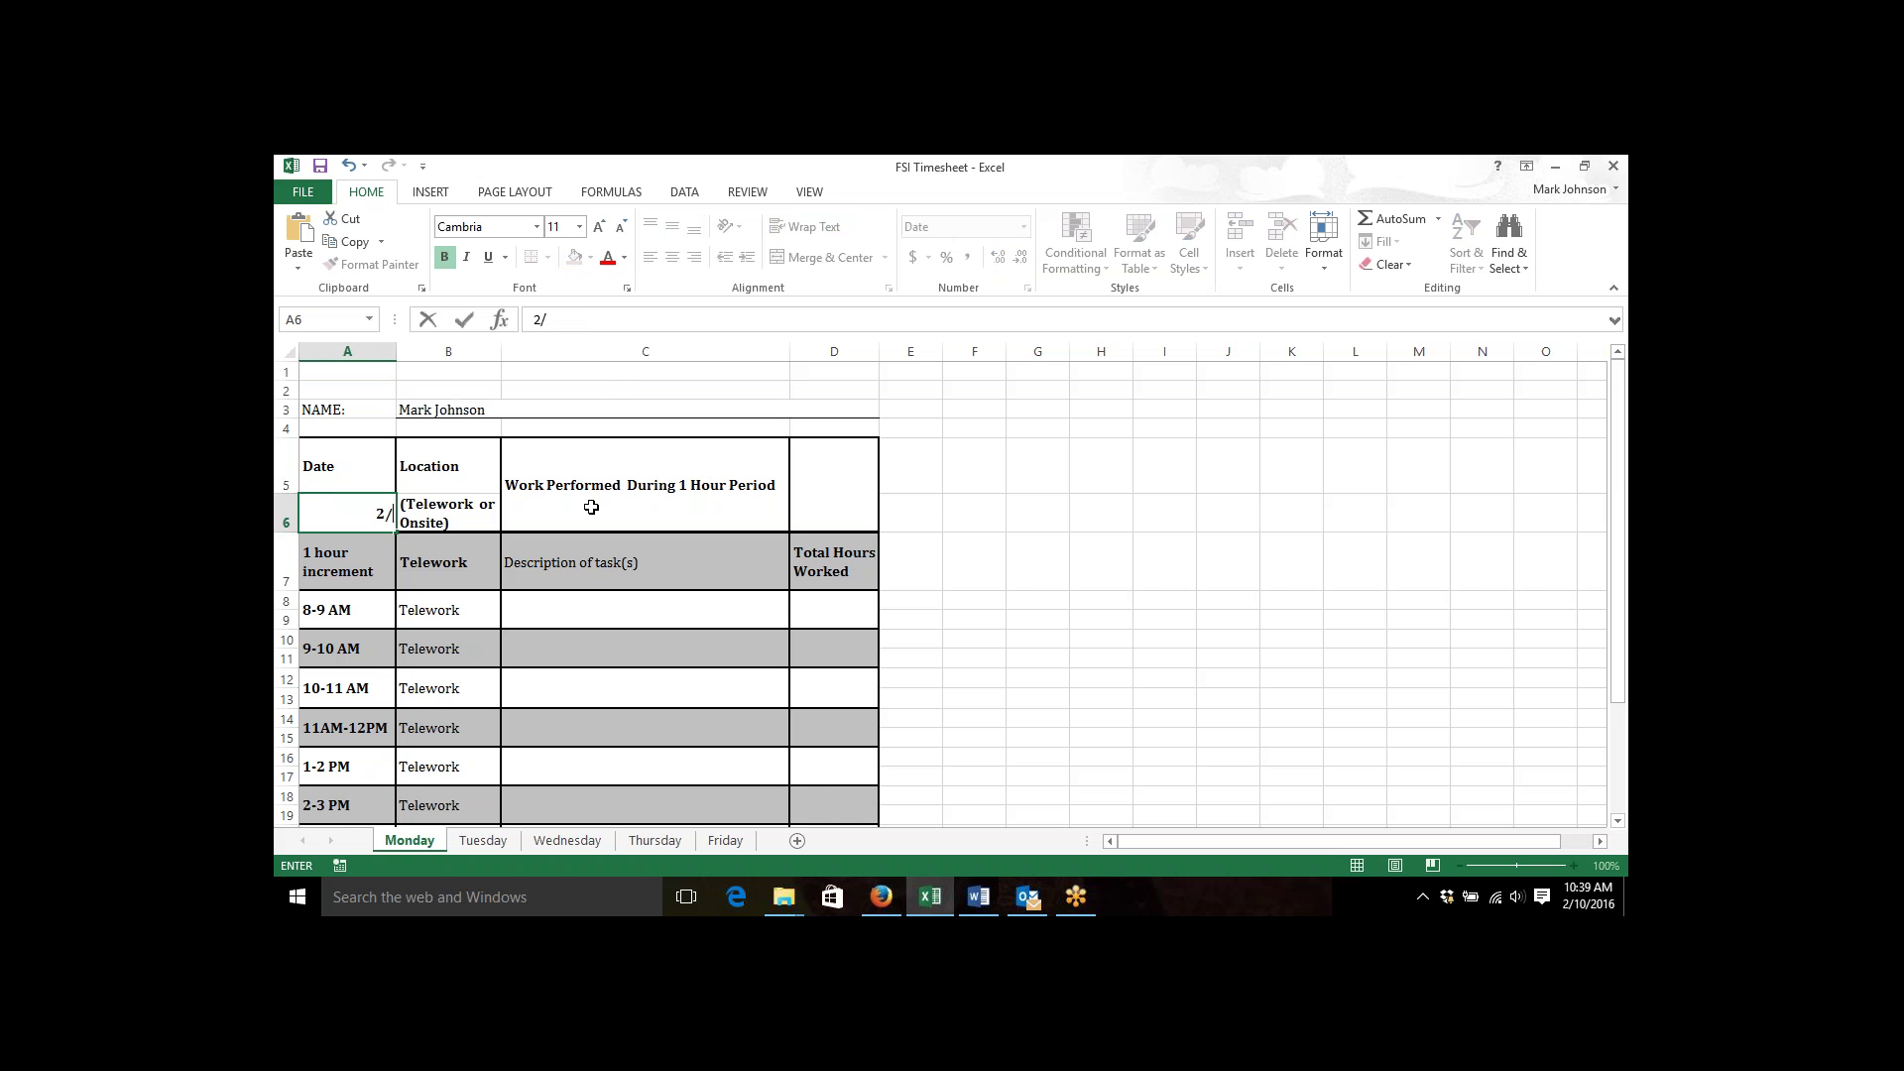
type("8/2016")
key("Tab")
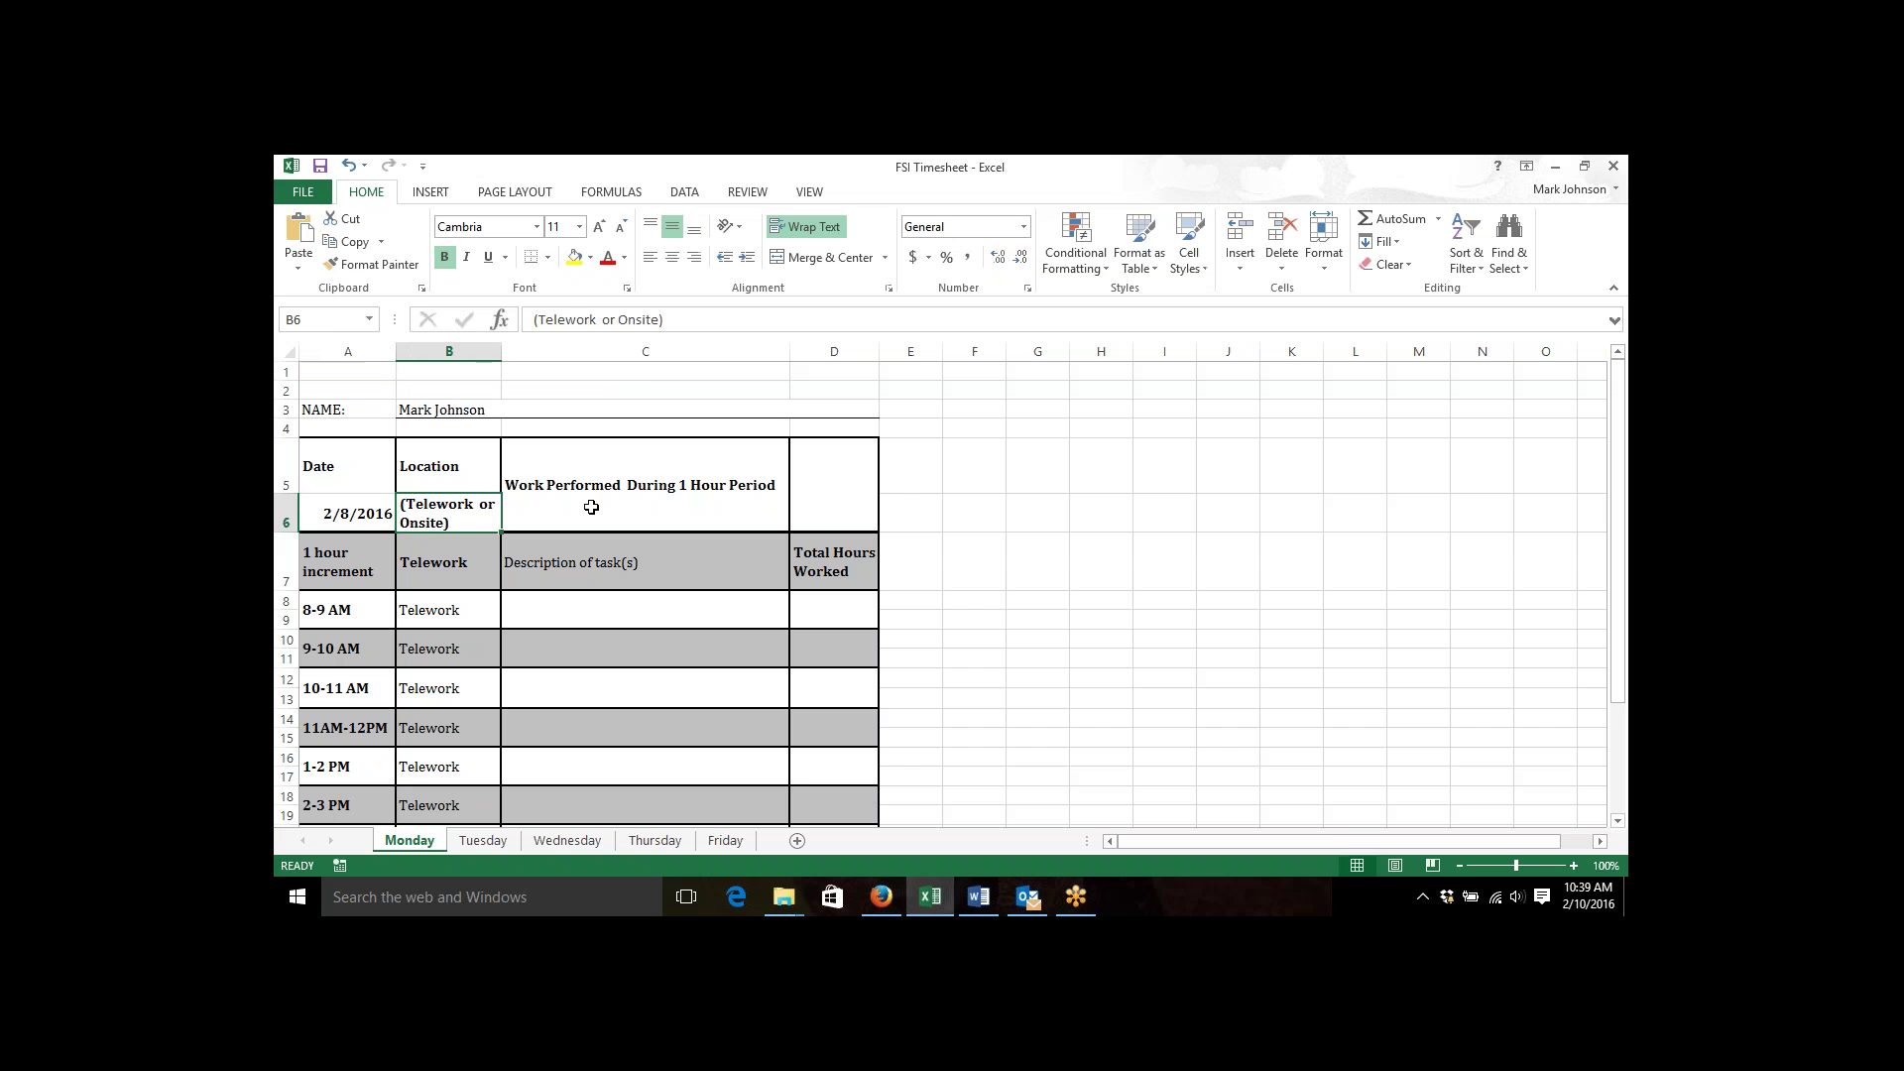
Check the auto-filled TOTAL FOR and signature dates, then view the Tuesday sheet.
left_click(1219, 549)
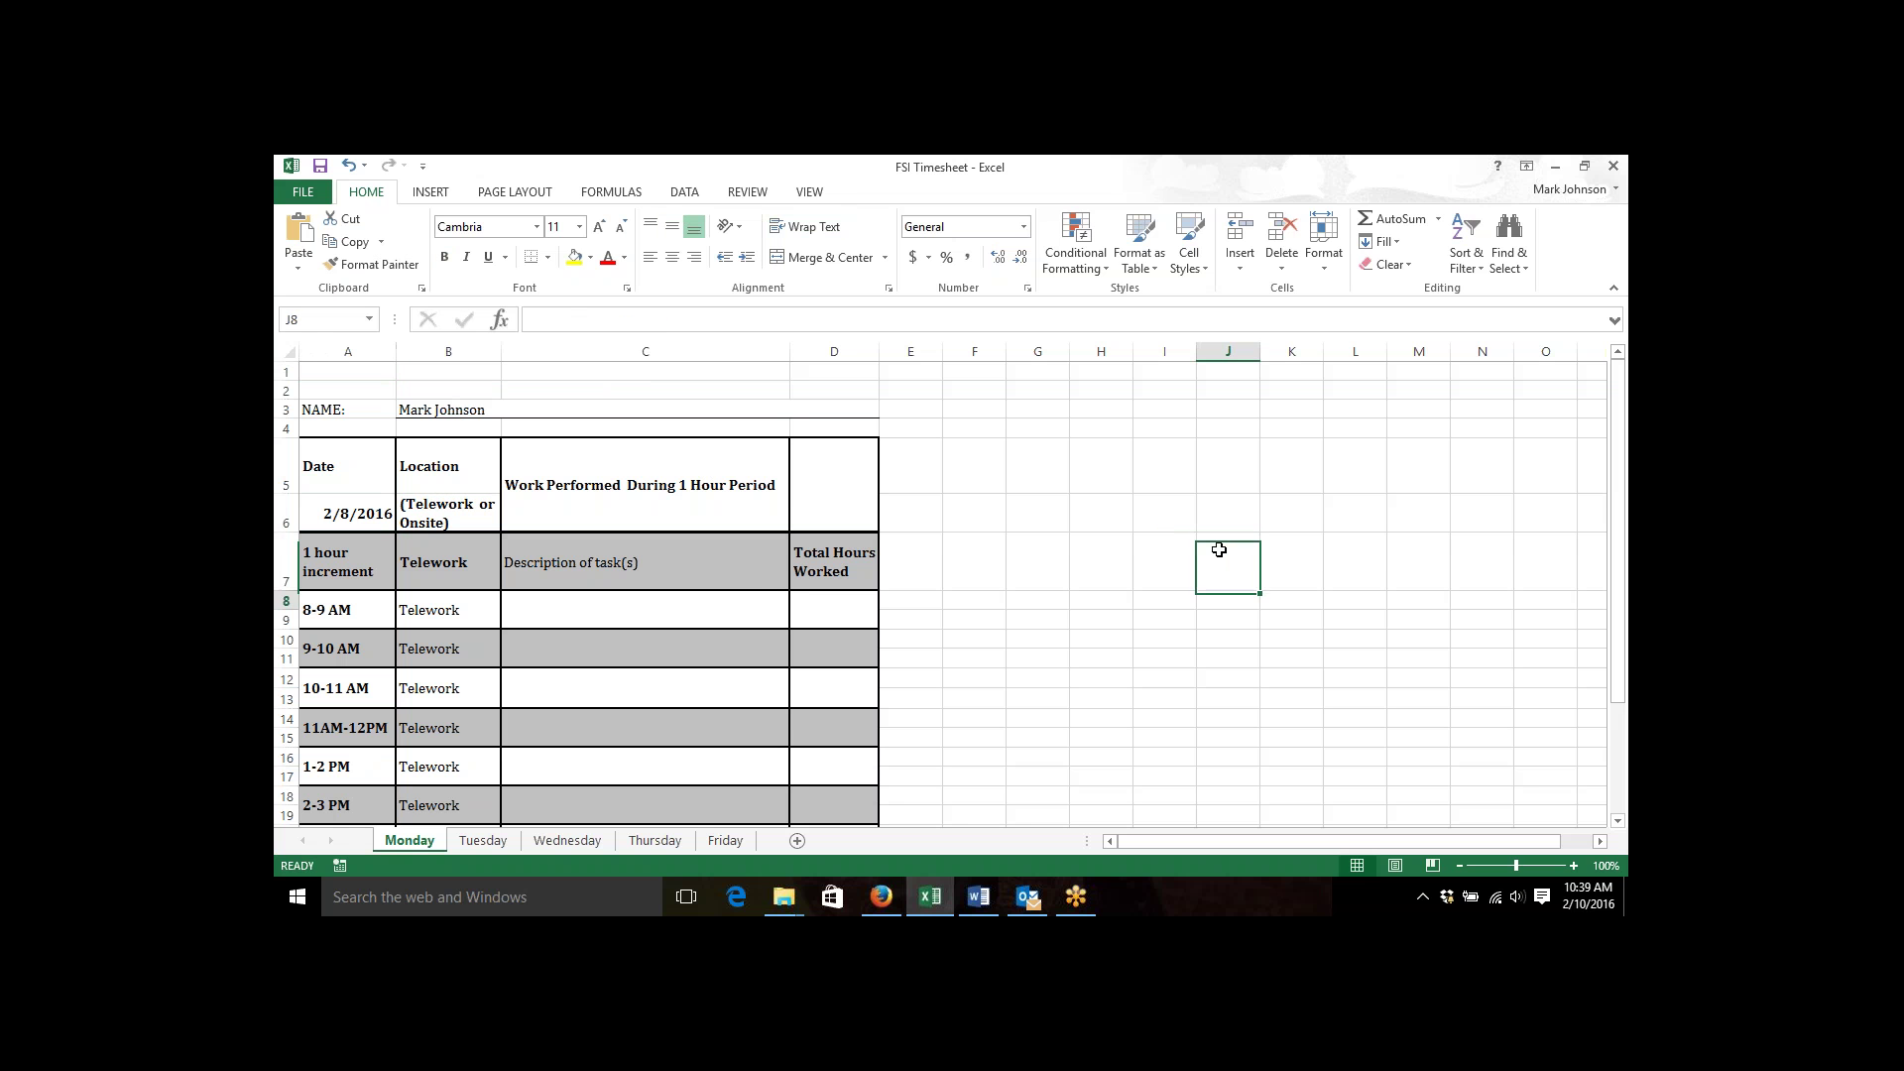
key("Down")
key("Down")
key("Down")
key("Down")
key("Down")
key("Down")
key("Down")
key("Down")
key("Down")
key("Down")
key("Down")
key("Down")
key("Down")
key("Down")
key("Down")
key("Down")
key("Down")
key("Down")
key("Down")
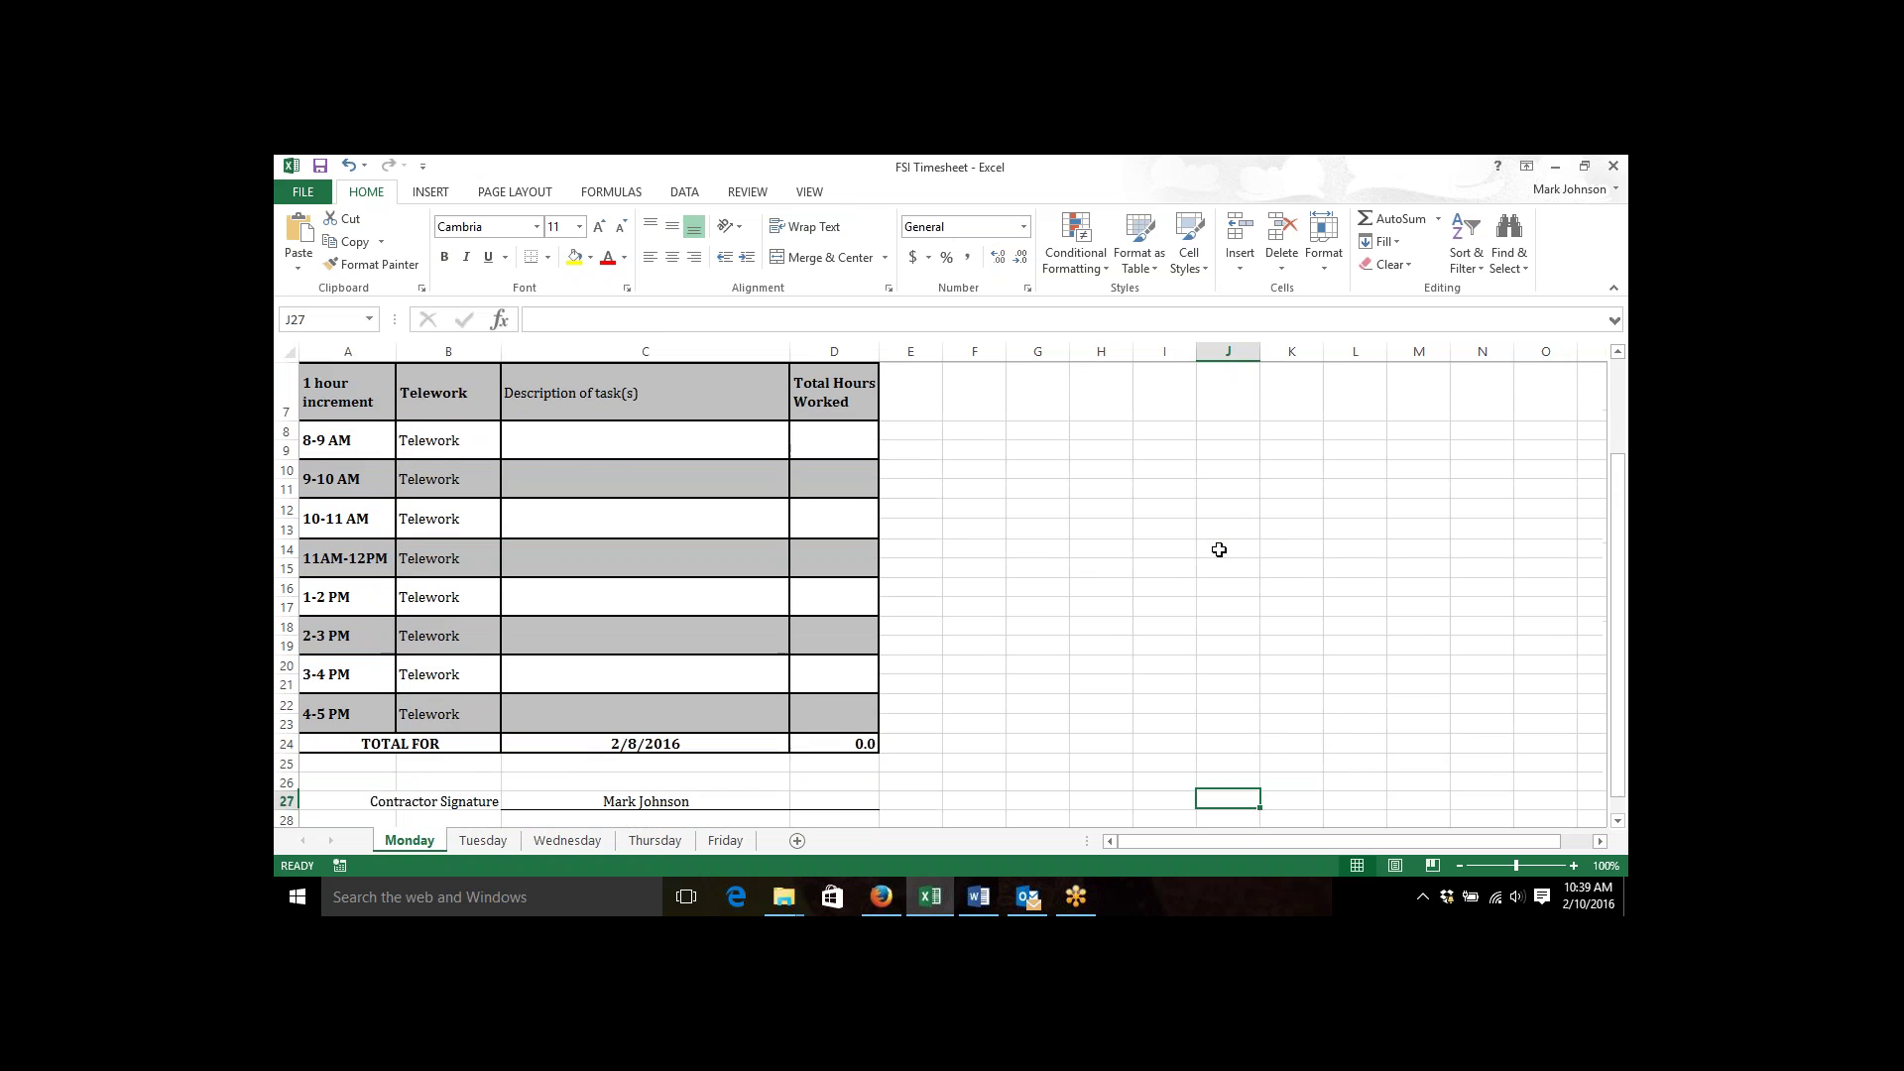
key("Down")
key("Down")
key("Down")
key("Down")
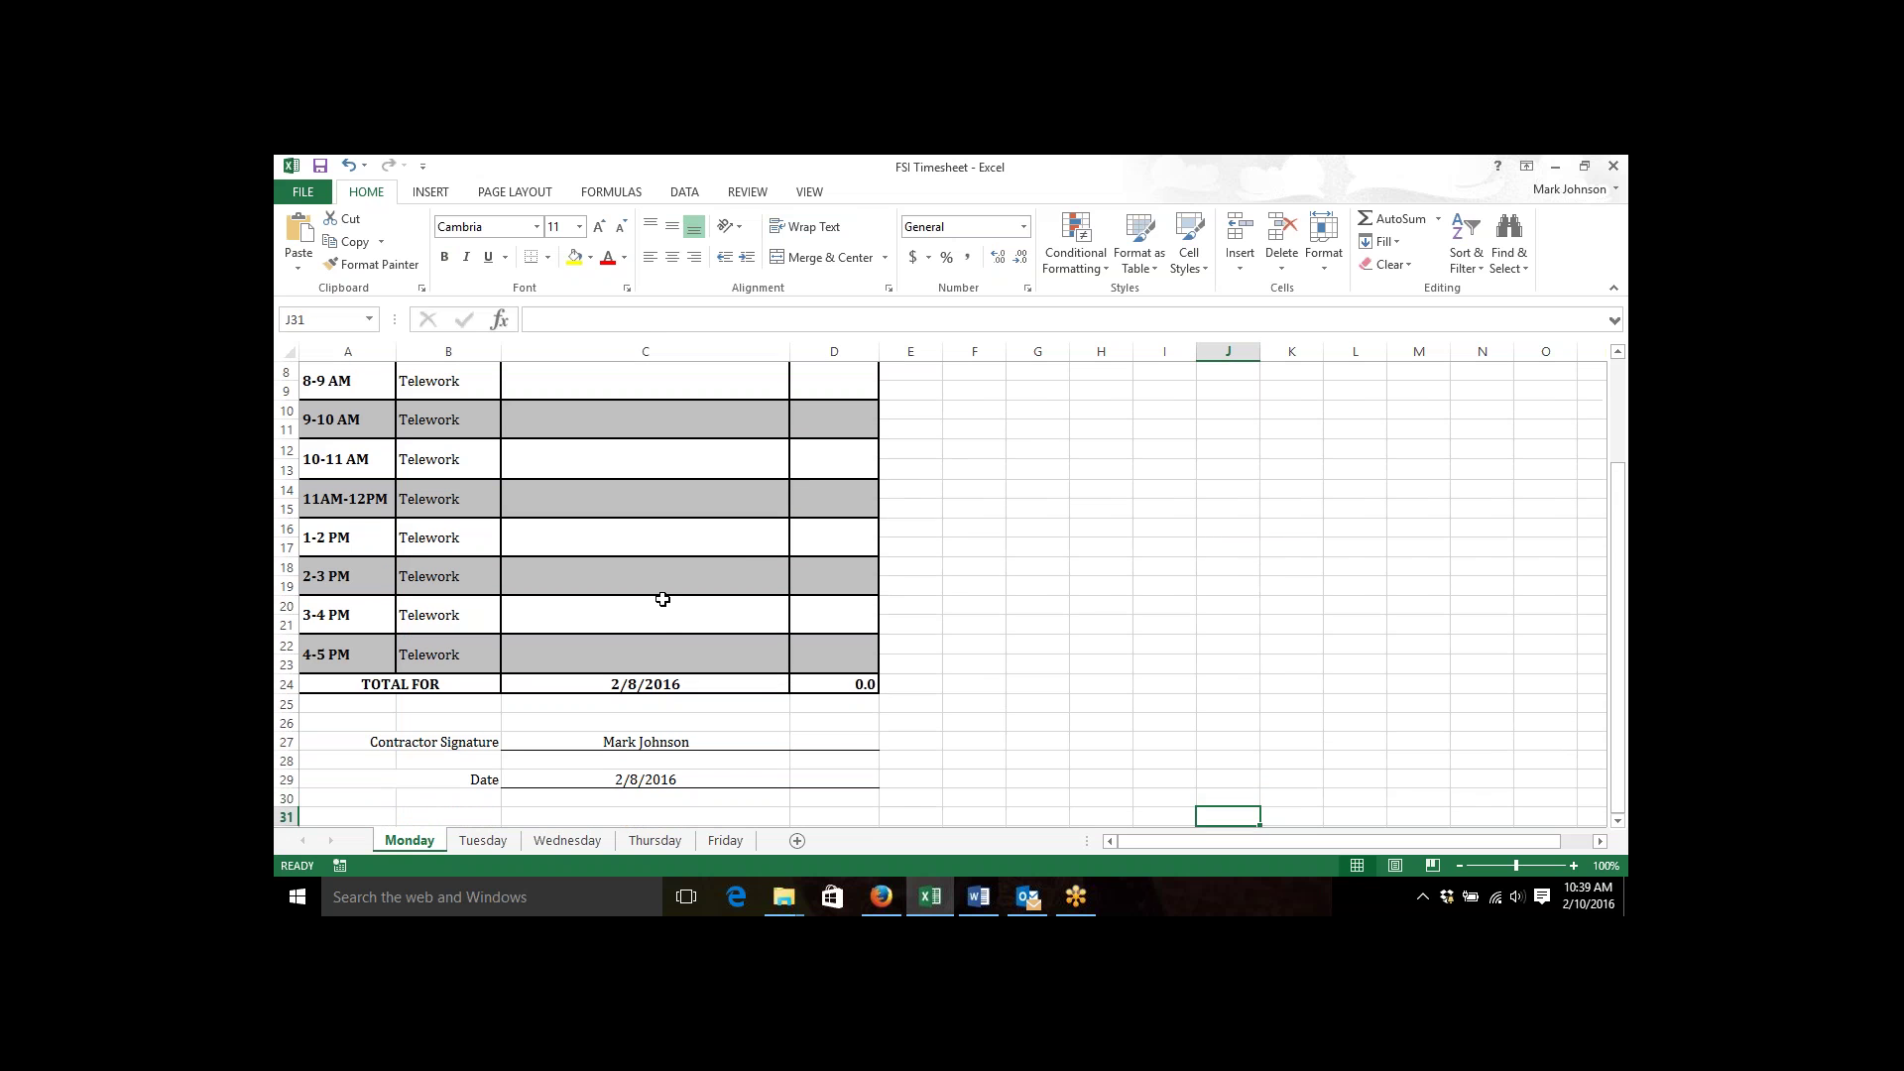
left_click(649, 682)
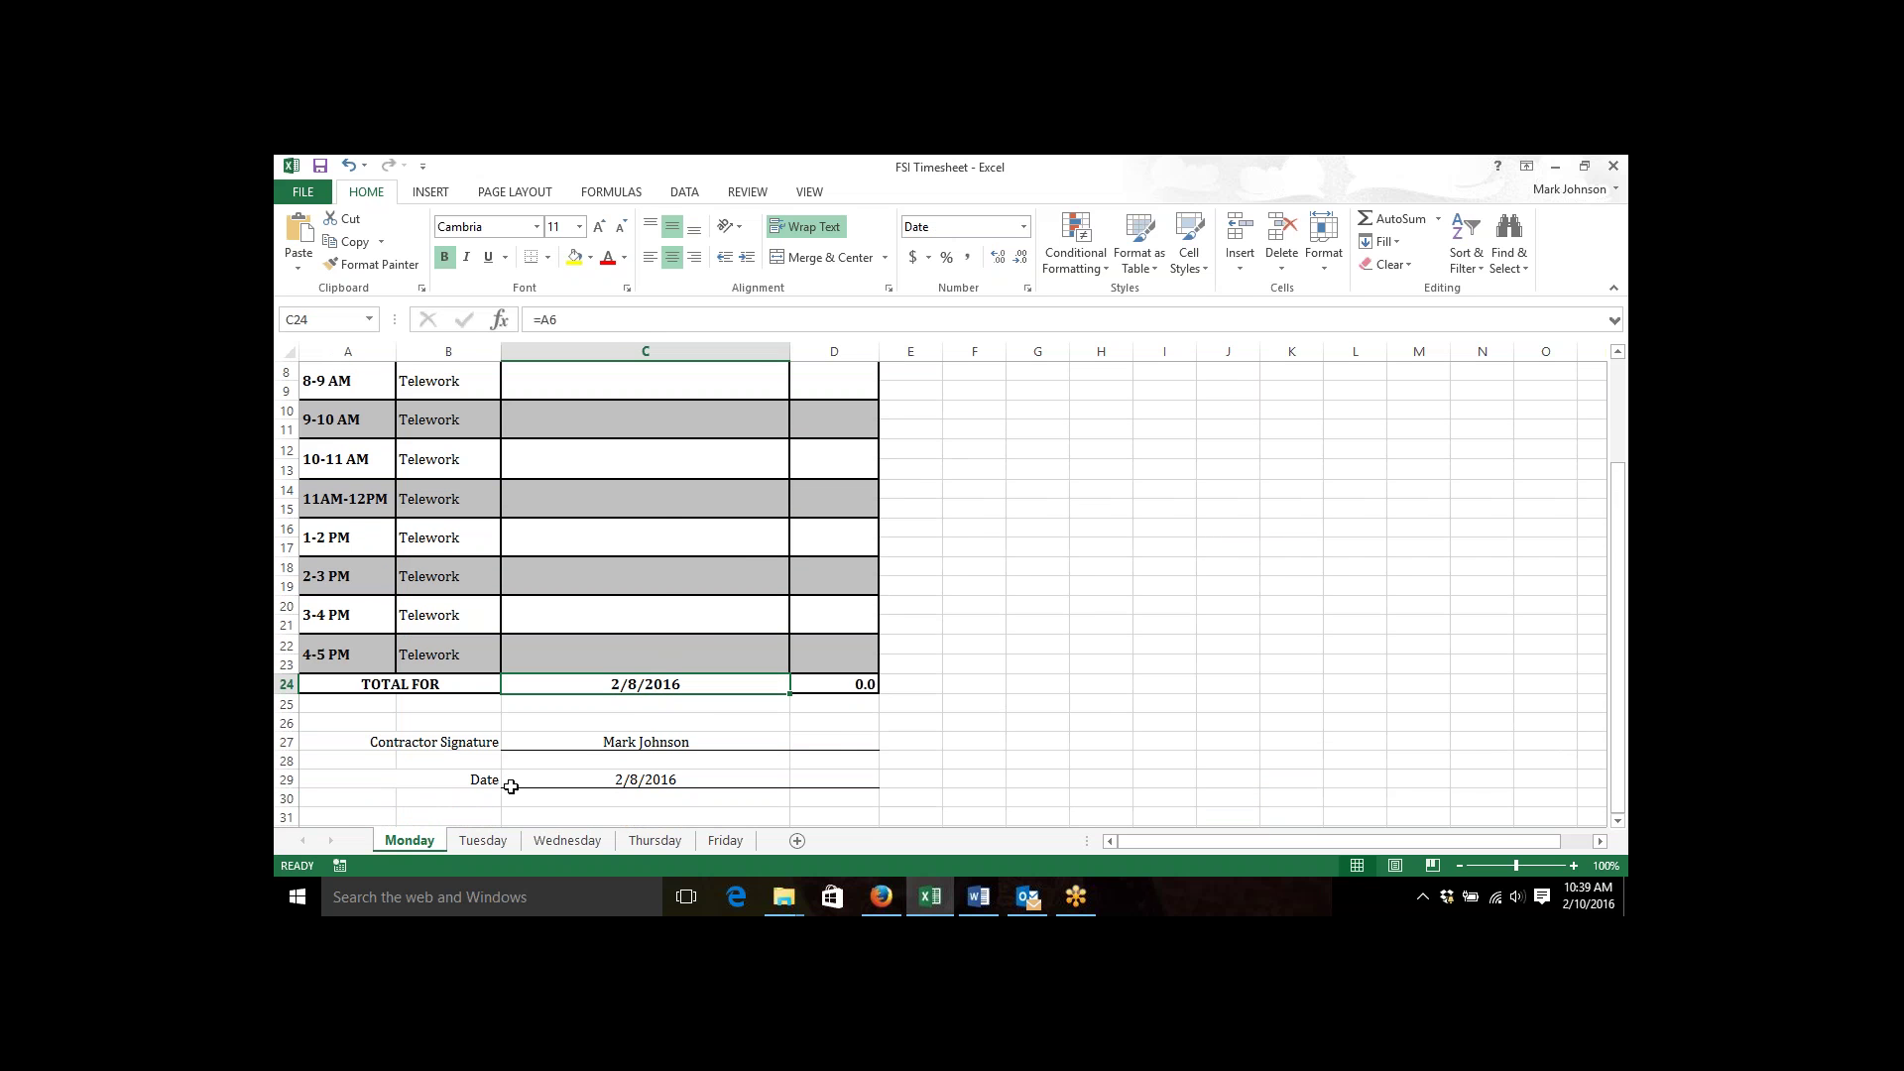
left_click(480, 841)
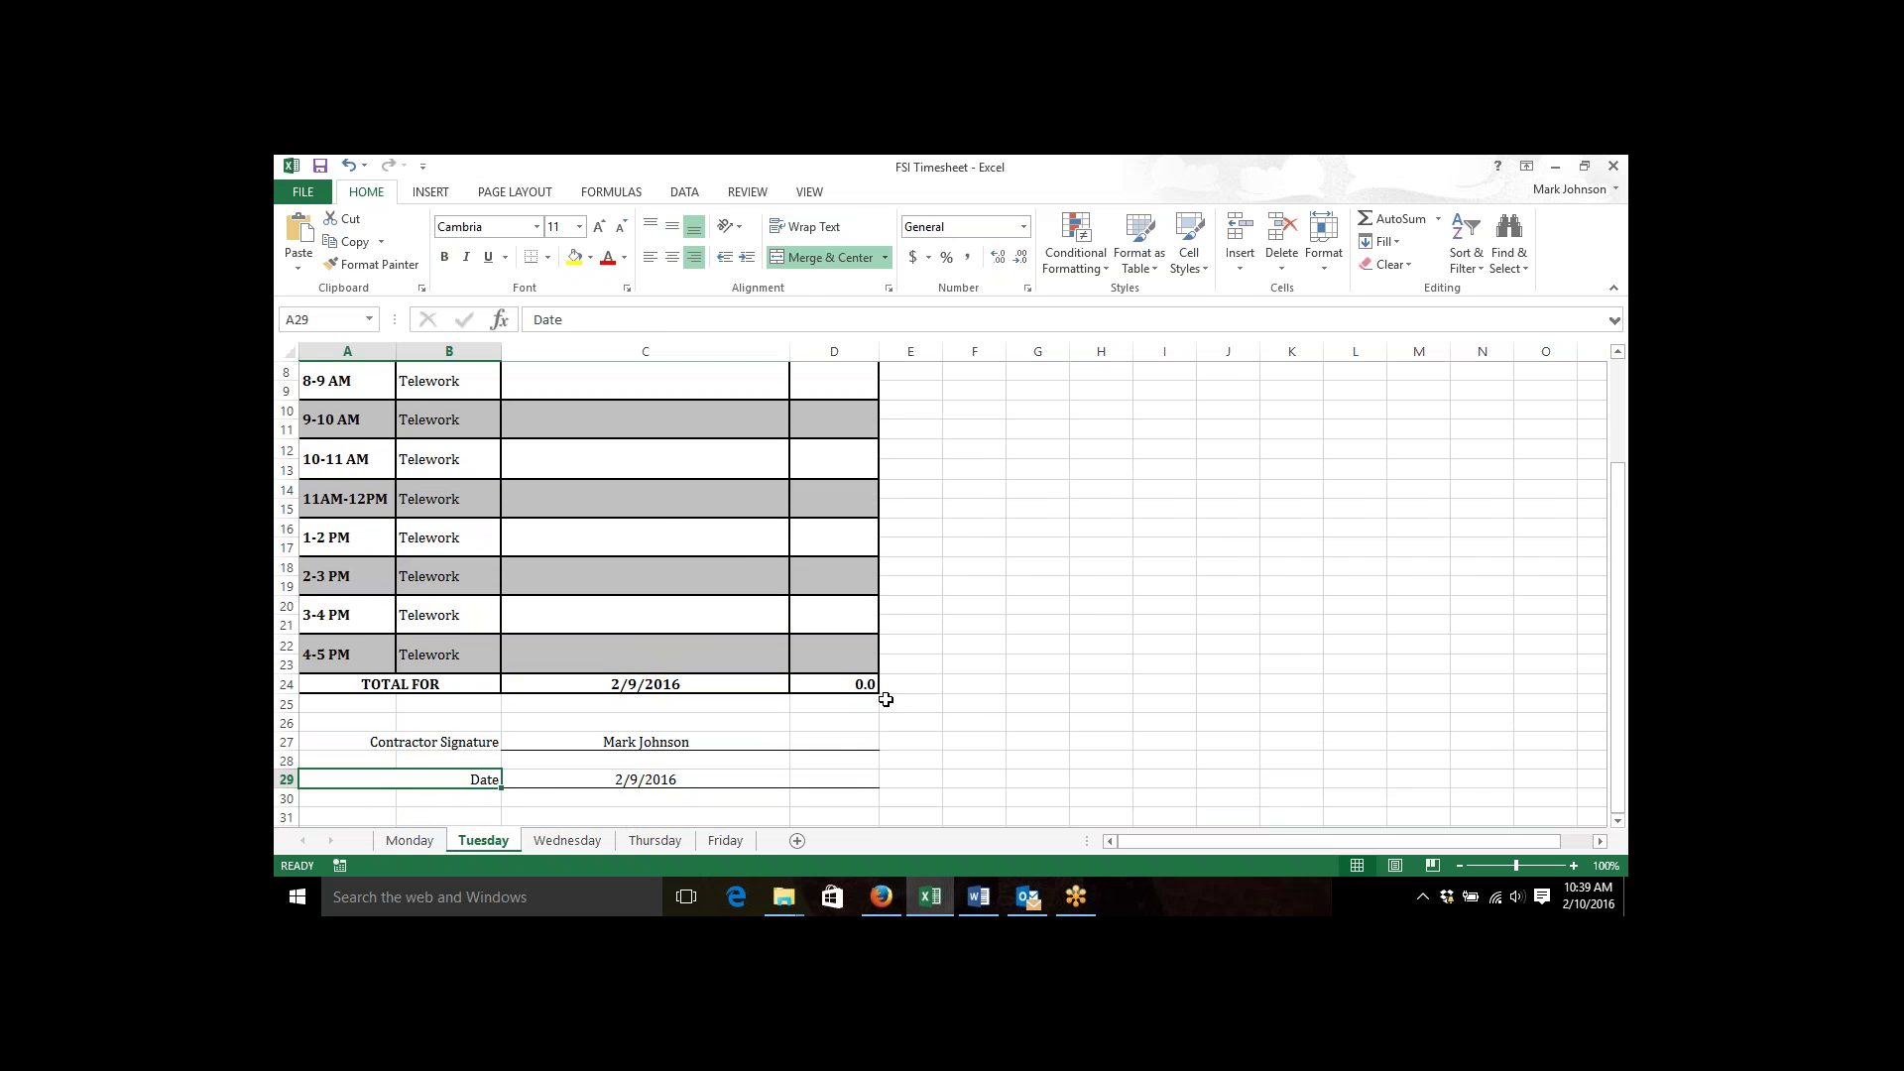
Verify Tuesday's date formula and its TOTAL FOR row show 2/9/2016.
key("Up")
key("Up")
key("Up")
key("Up")
key("Up")
key("Up")
key("Up")
key("Up")
key("Up")
key("Up")
key("Up")
key("Up")
key("Up")
key("Up")
key("Up")
key("Up")
key("Up")
key("Up")
key("Up")
key("Up")
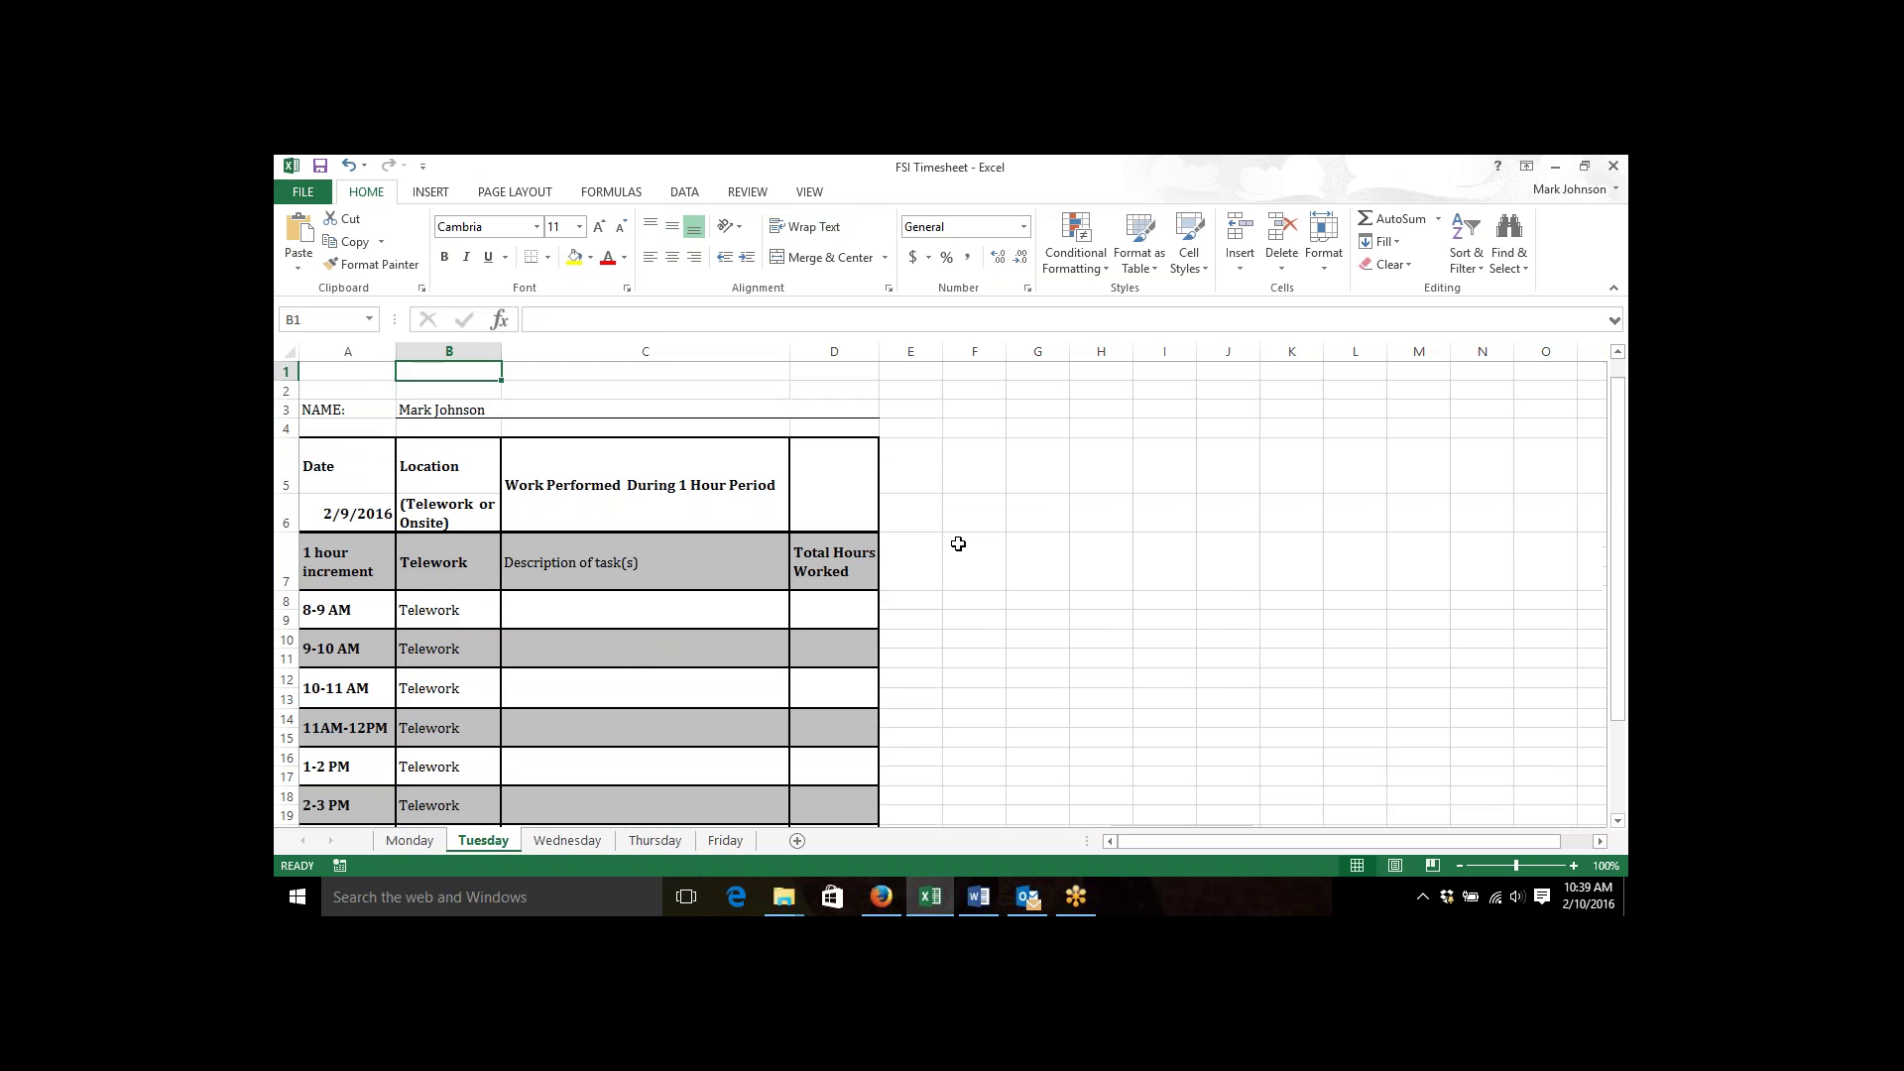
key("Down")
key("Down")
key("Down")
key("Down")
key("Down")
key("Left")
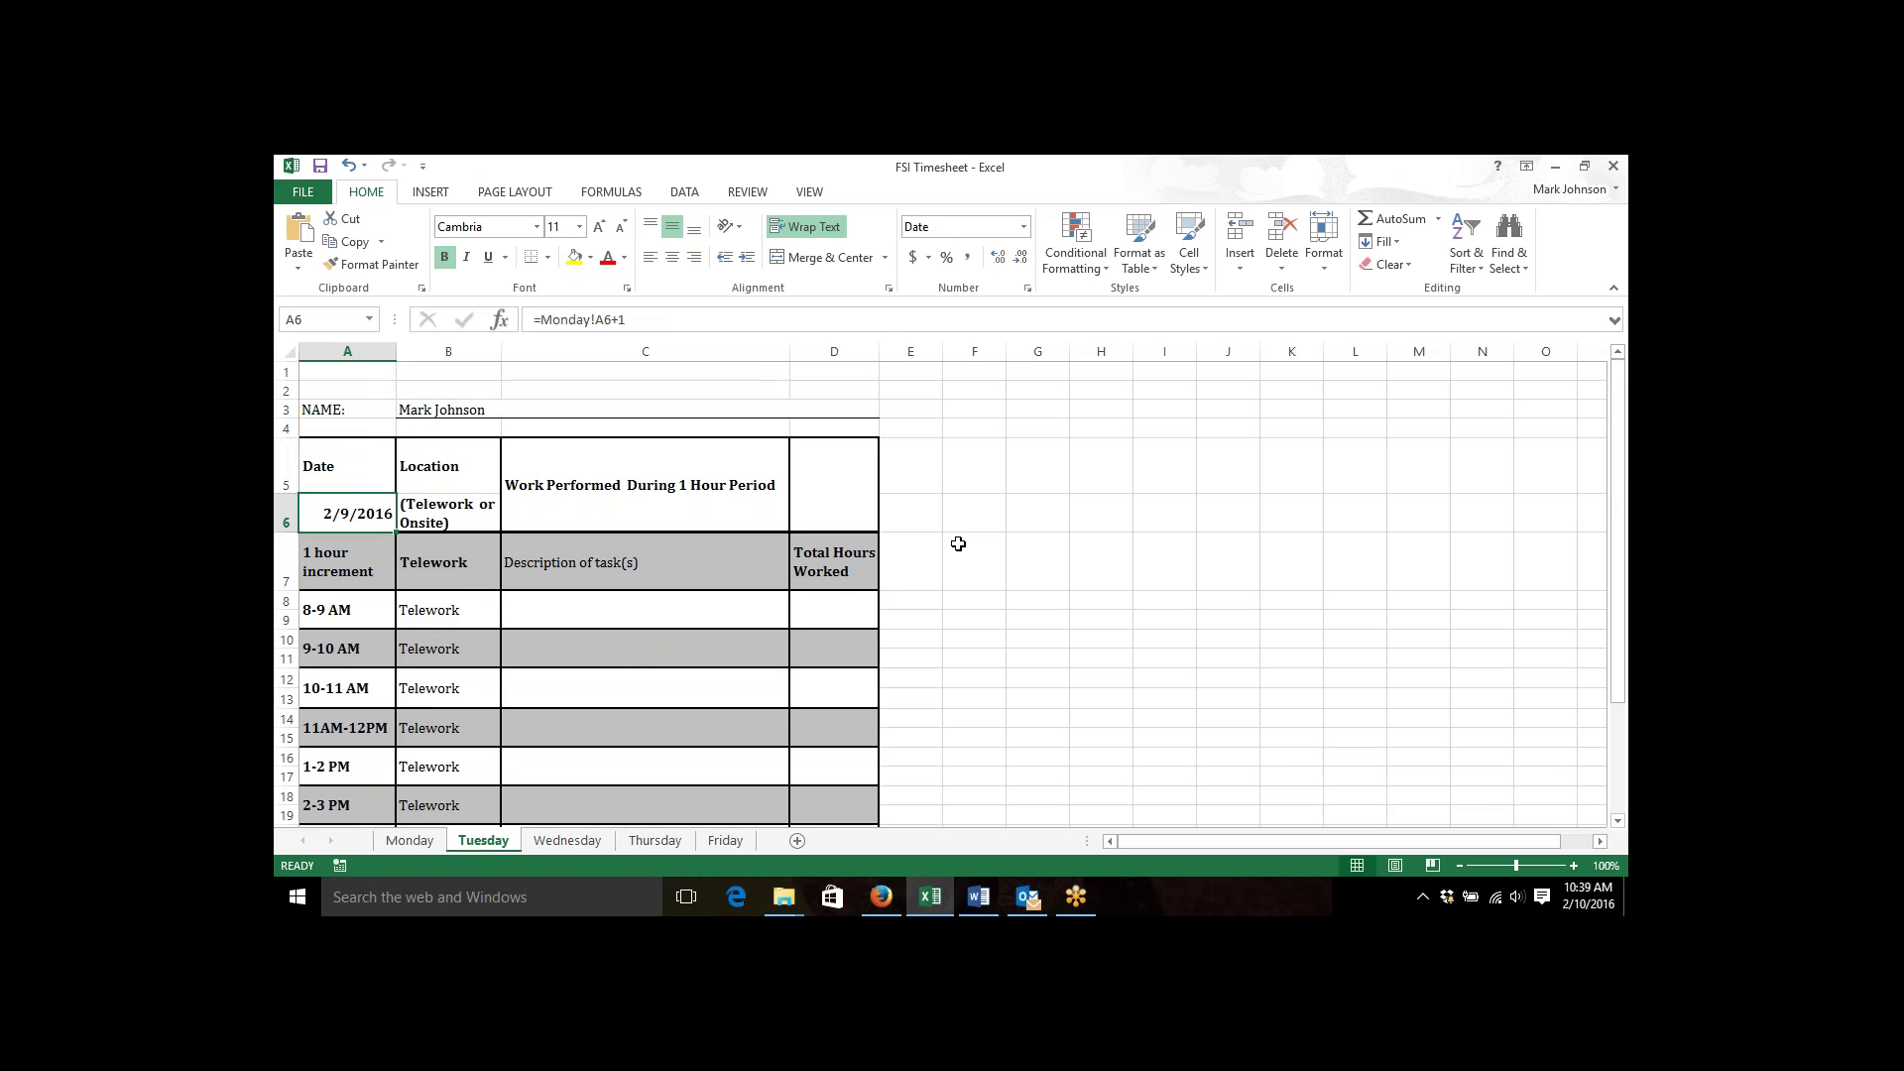
key("Right")
key("Left")
key("Right")
key("Left")
left_click(978, 549)
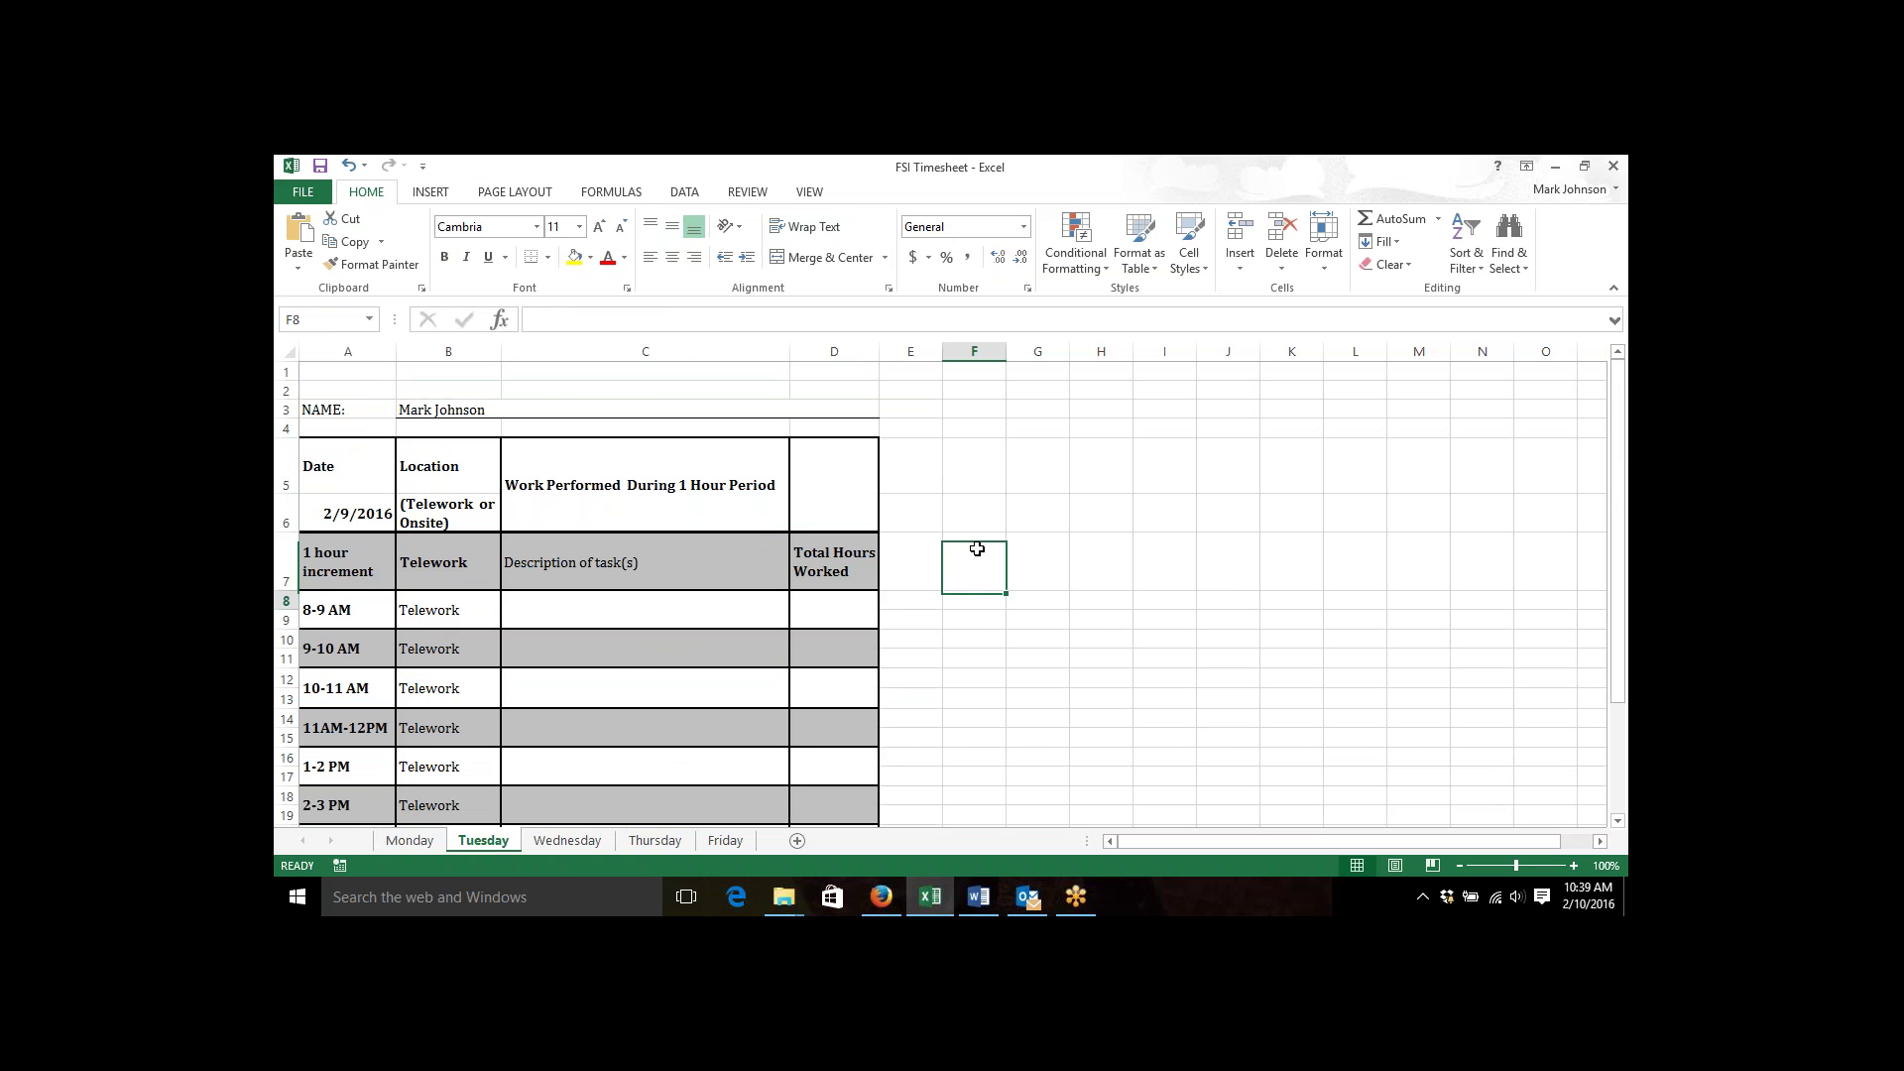
key("Down")
key("Down")
key("Down")
key("Down")
key("Down")
key("Down")
key("Down")
key("Down")
key("Down")
key("Down")
key("Down")
key("Down")
key("Down")
key("Down")
key("Down")
key("Down")
key("Down")
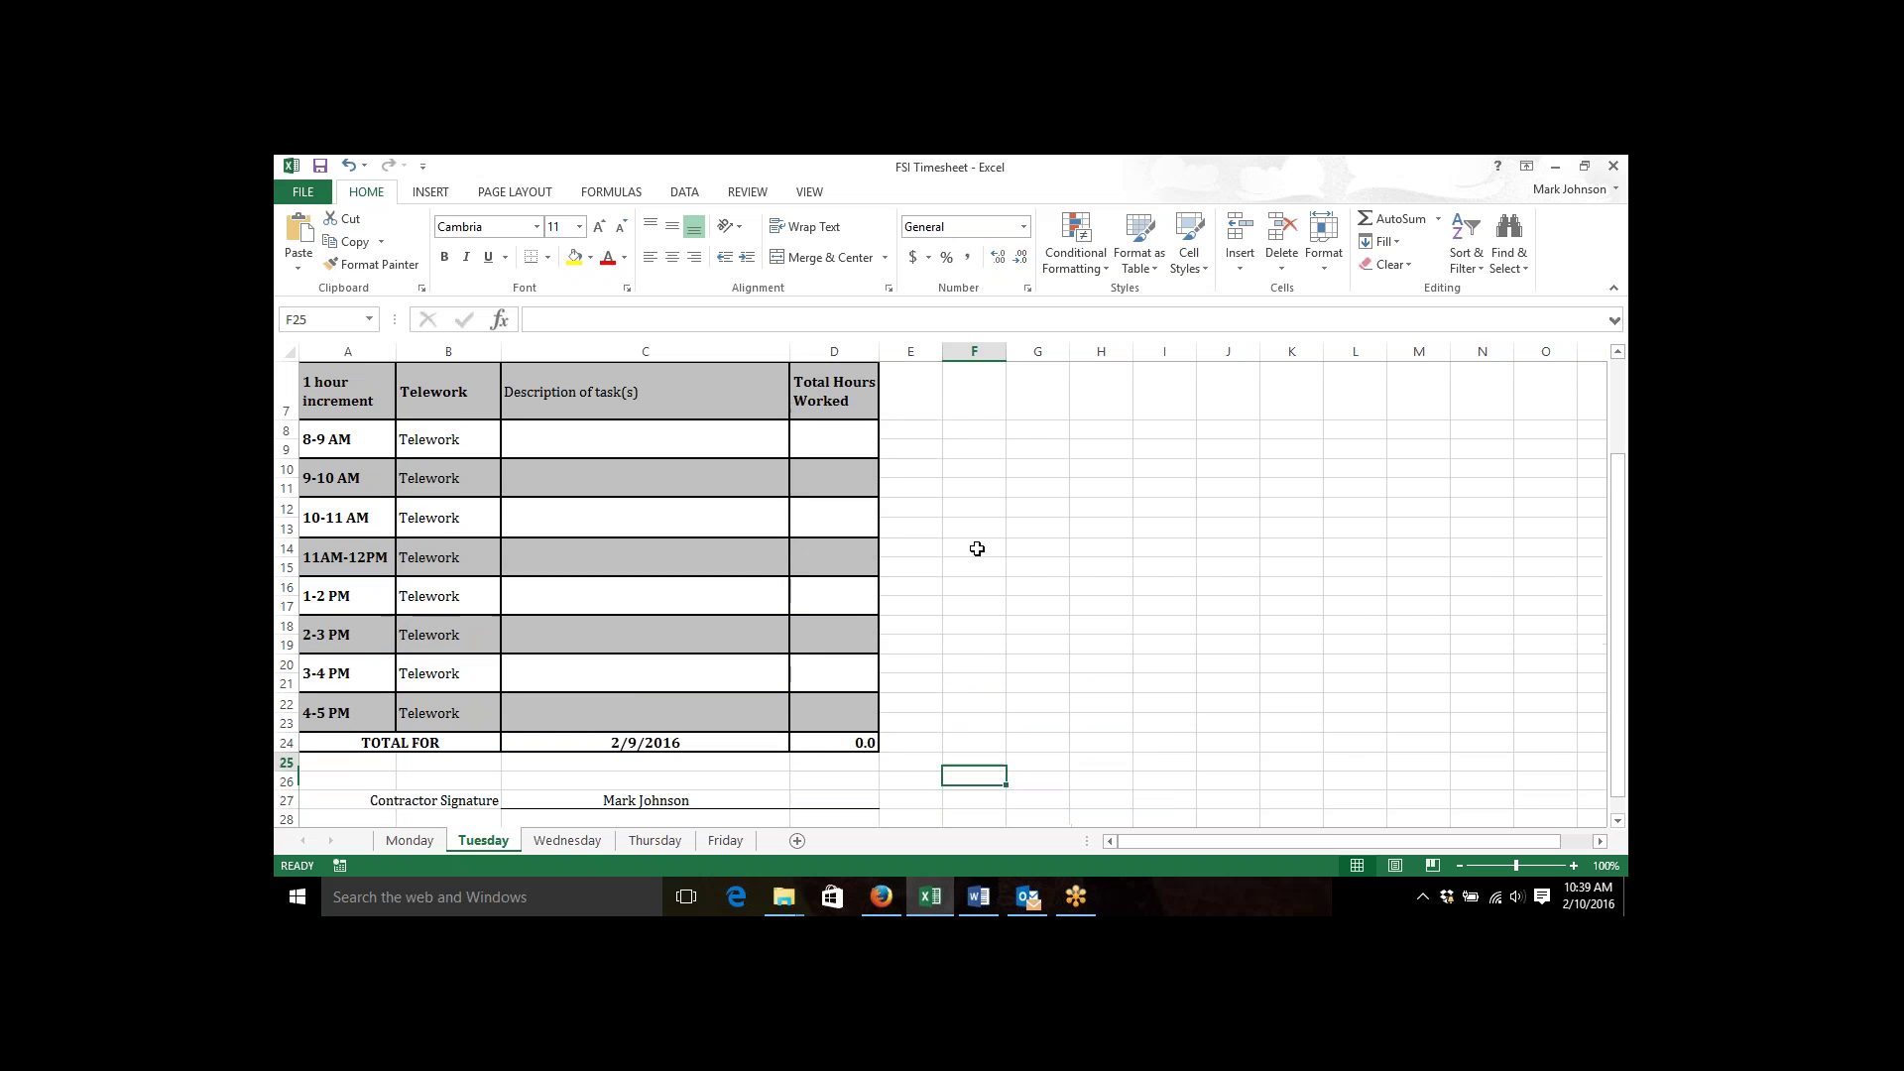
key("Left")
key("Left")
key("Left")
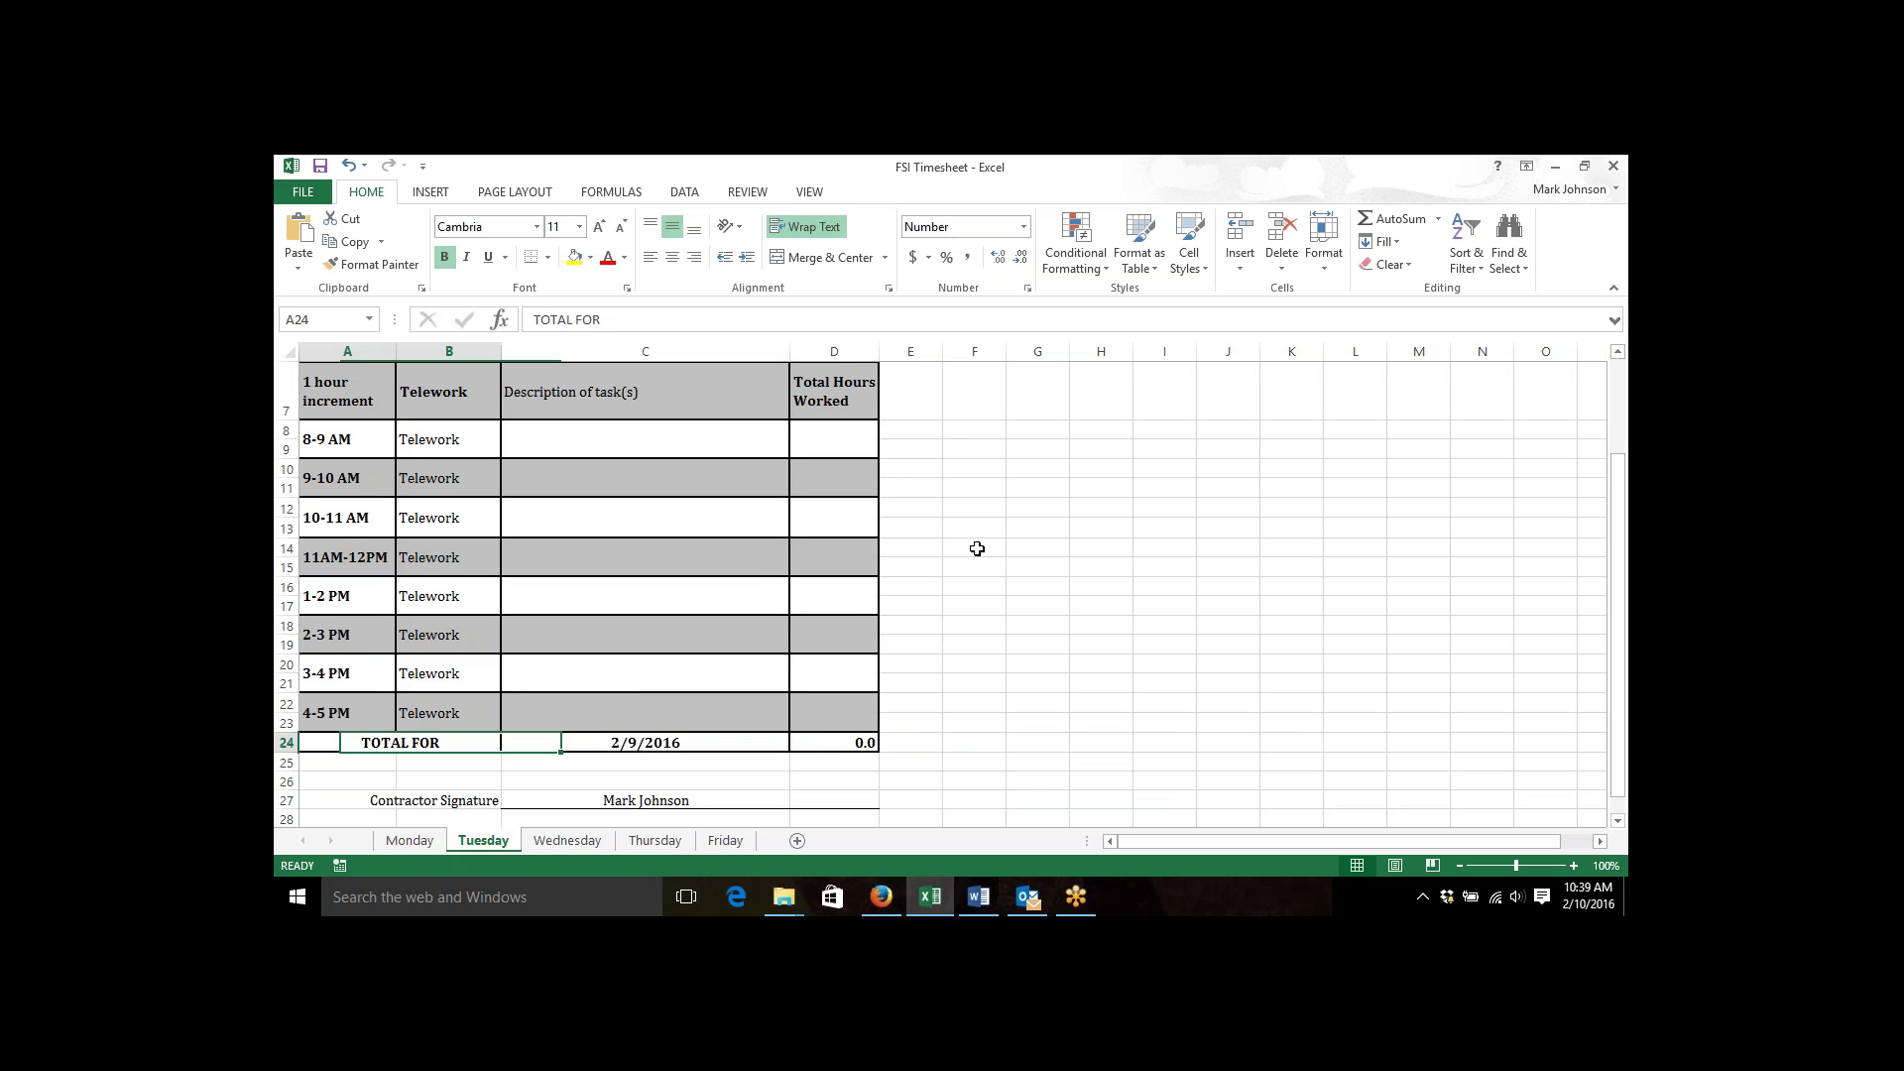
key("Down")
key("Down")
key("Down")
key("Down")
key("Down")
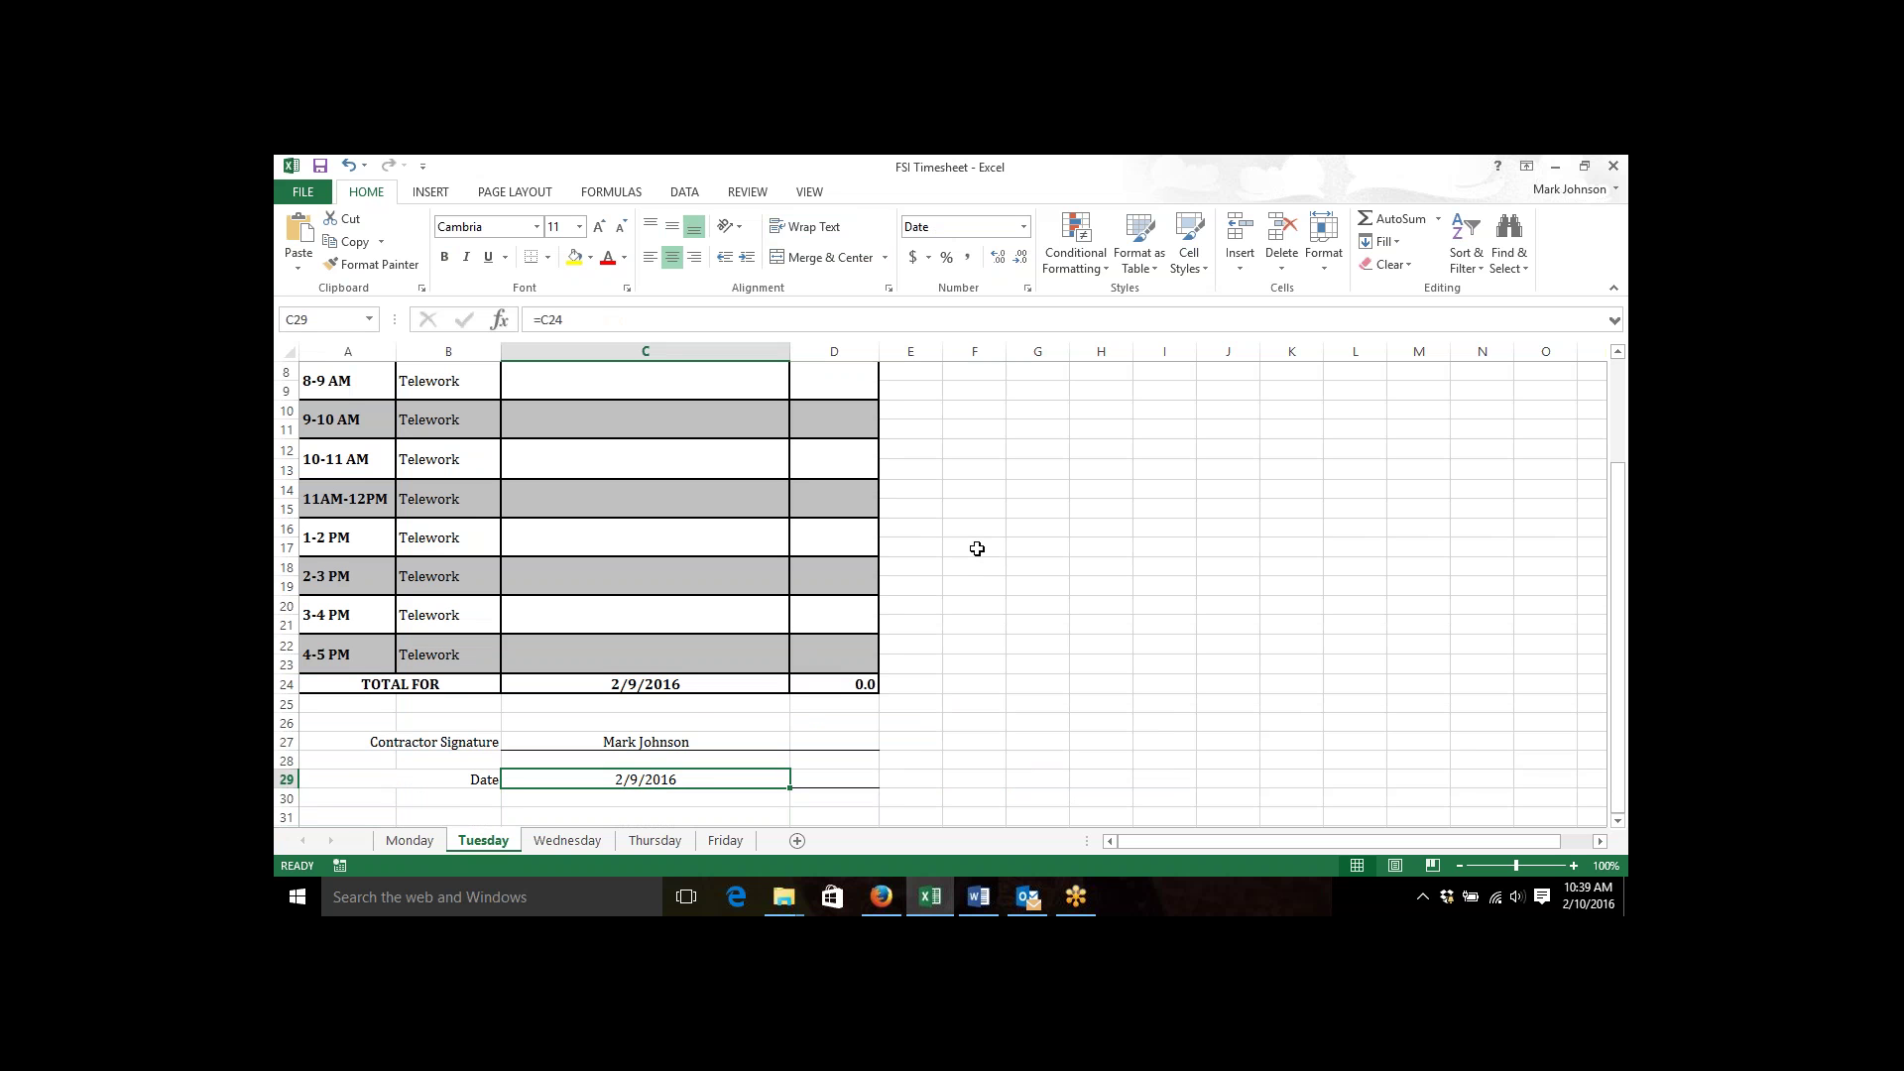
Look over Wednesday's sheet, then return to the top of the Monday sheet.
left_click(565, 842)
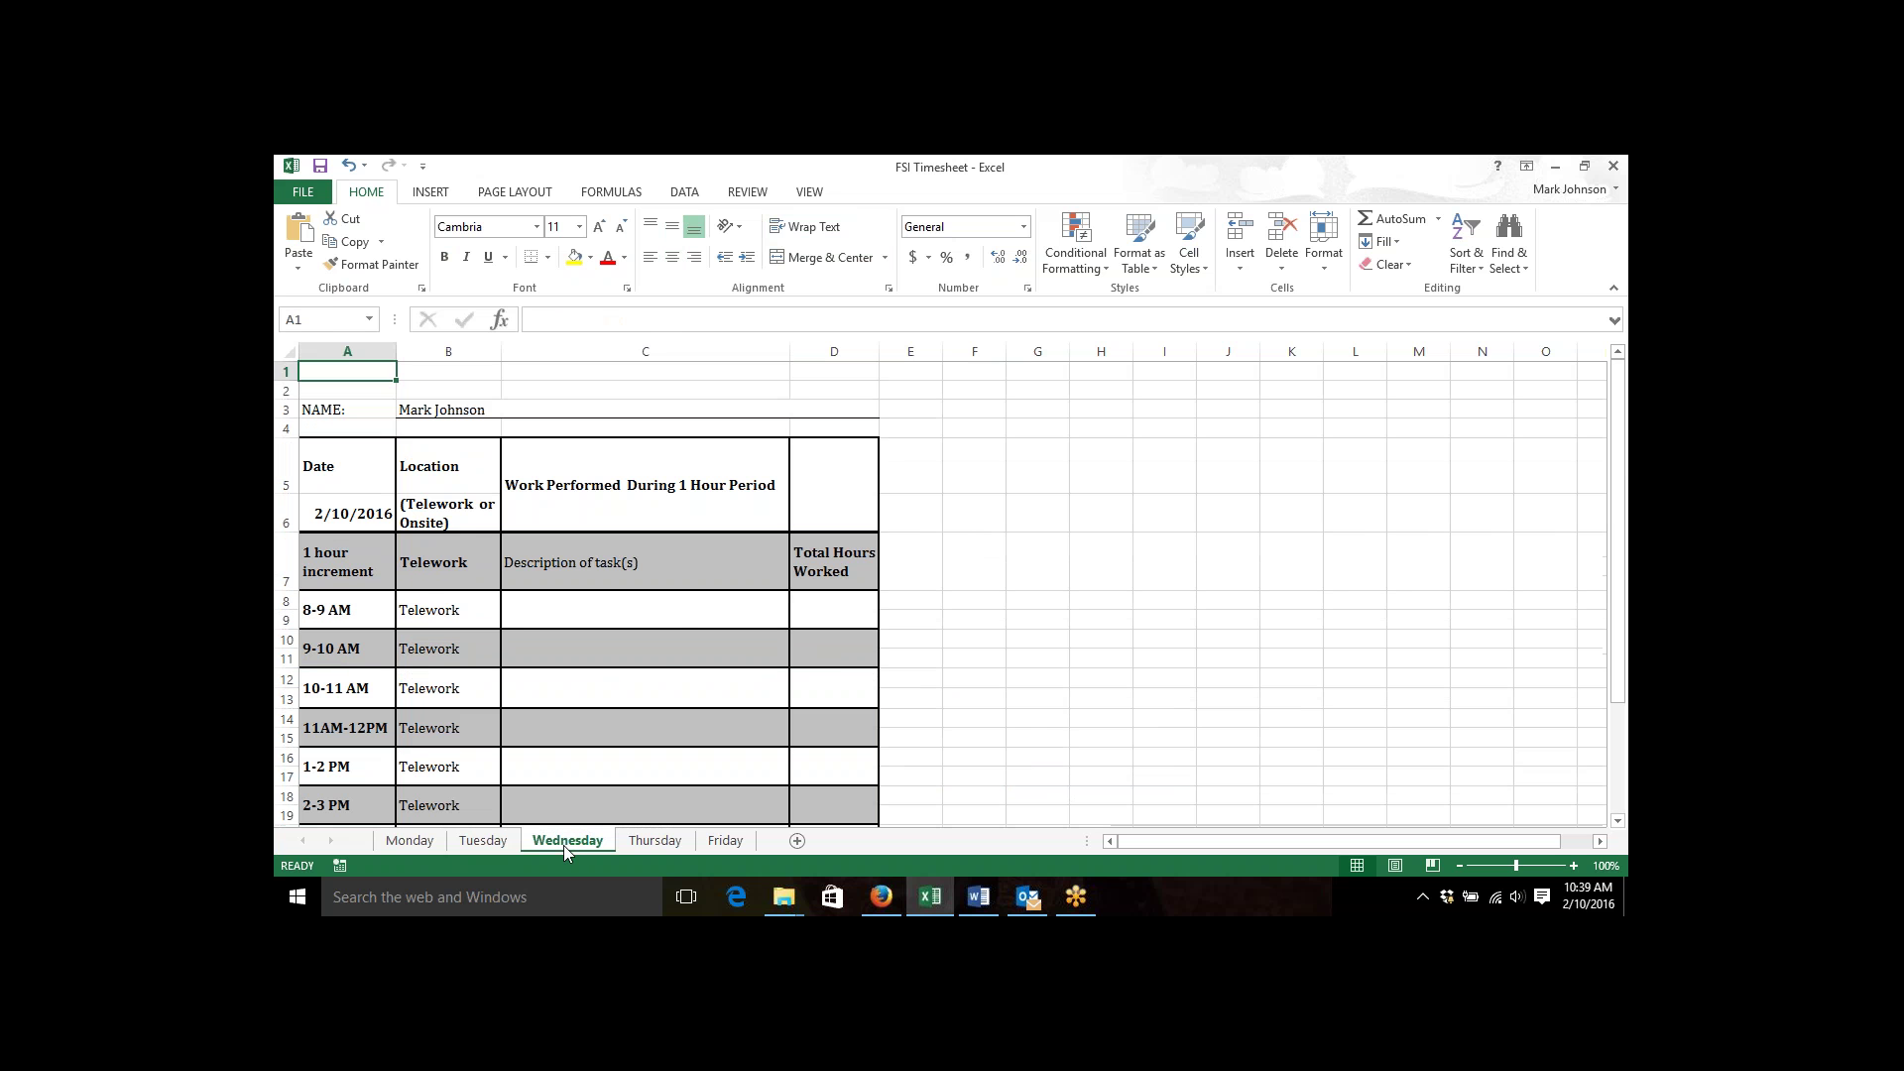
key("Down")
key("Down")
key("Down")
key("Down")
key("Down")
key("Down")
key("Down")
key("Down")
key("Down")
key("Down")
key("Down")
key("Down")
key("Down")
key("Down")
key("Down")
key("Down")
key("Down")
key("Down")
key("Down")
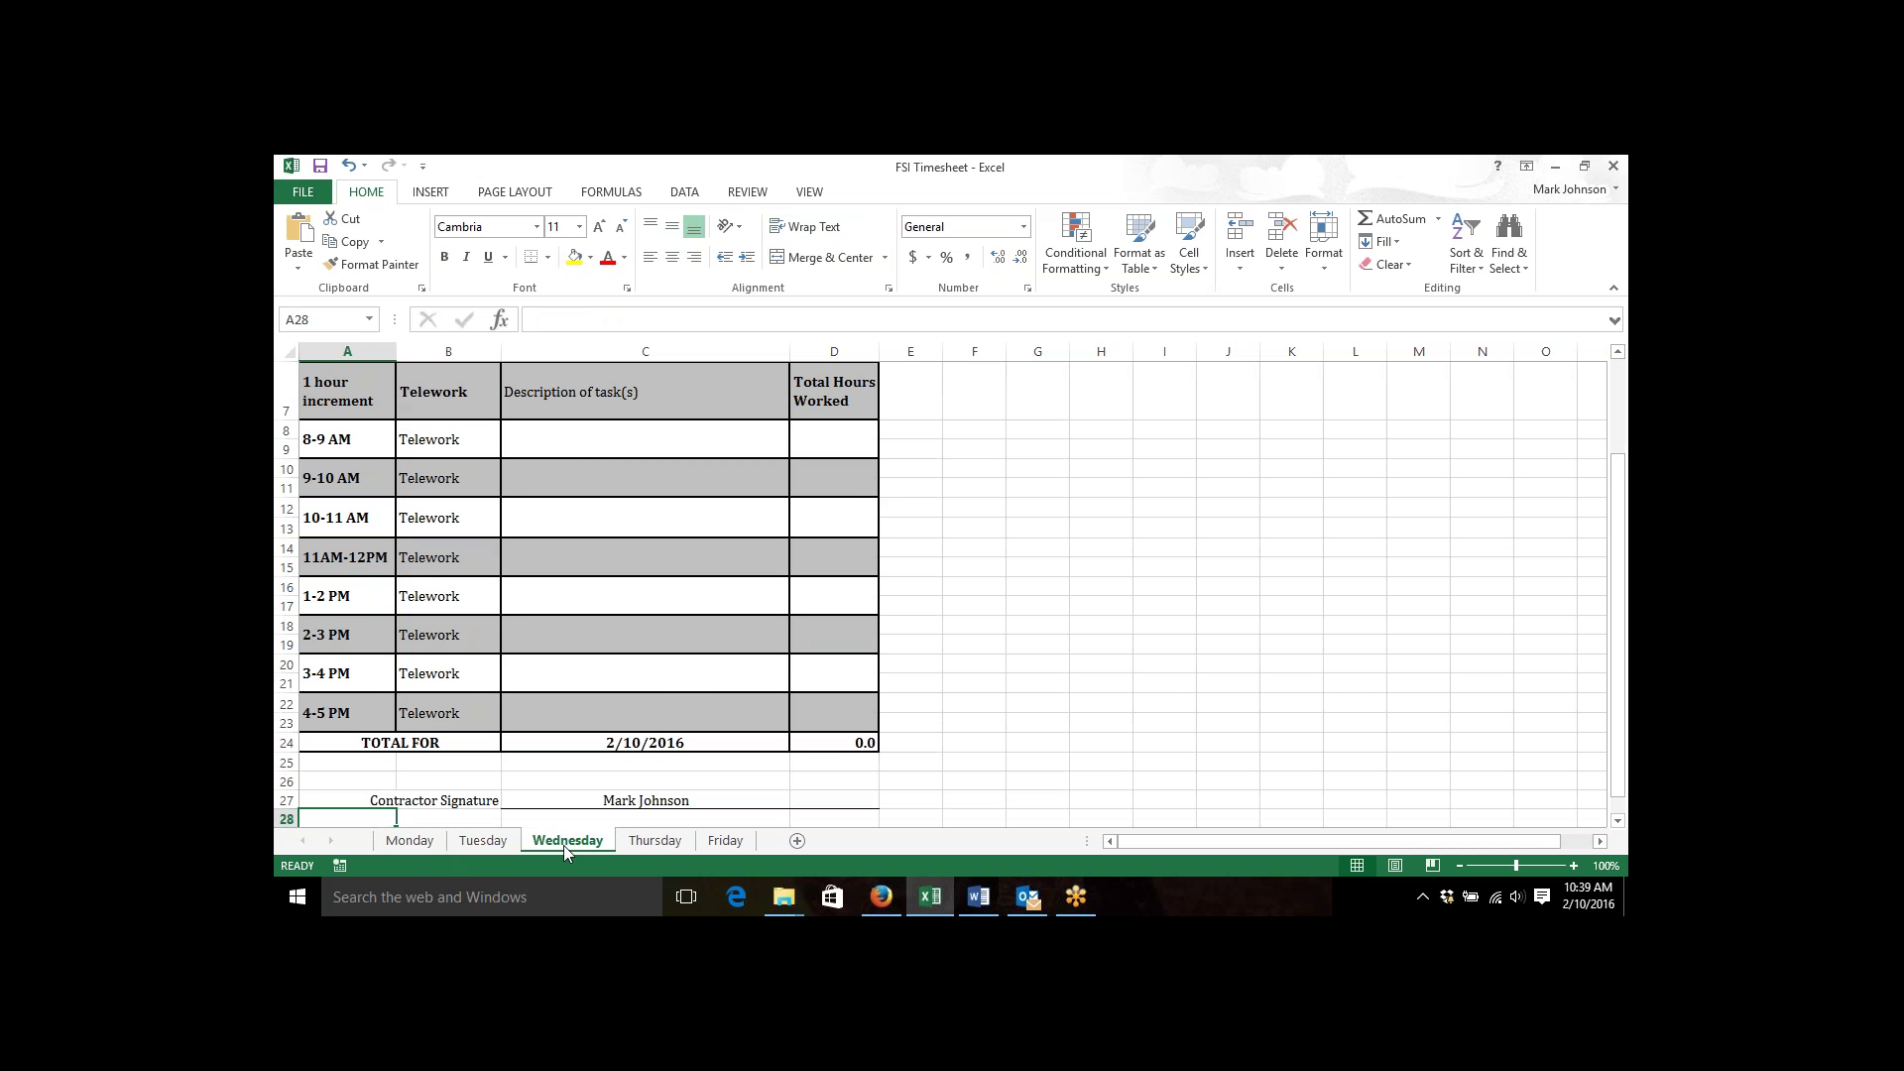
key("ctrl+Home")
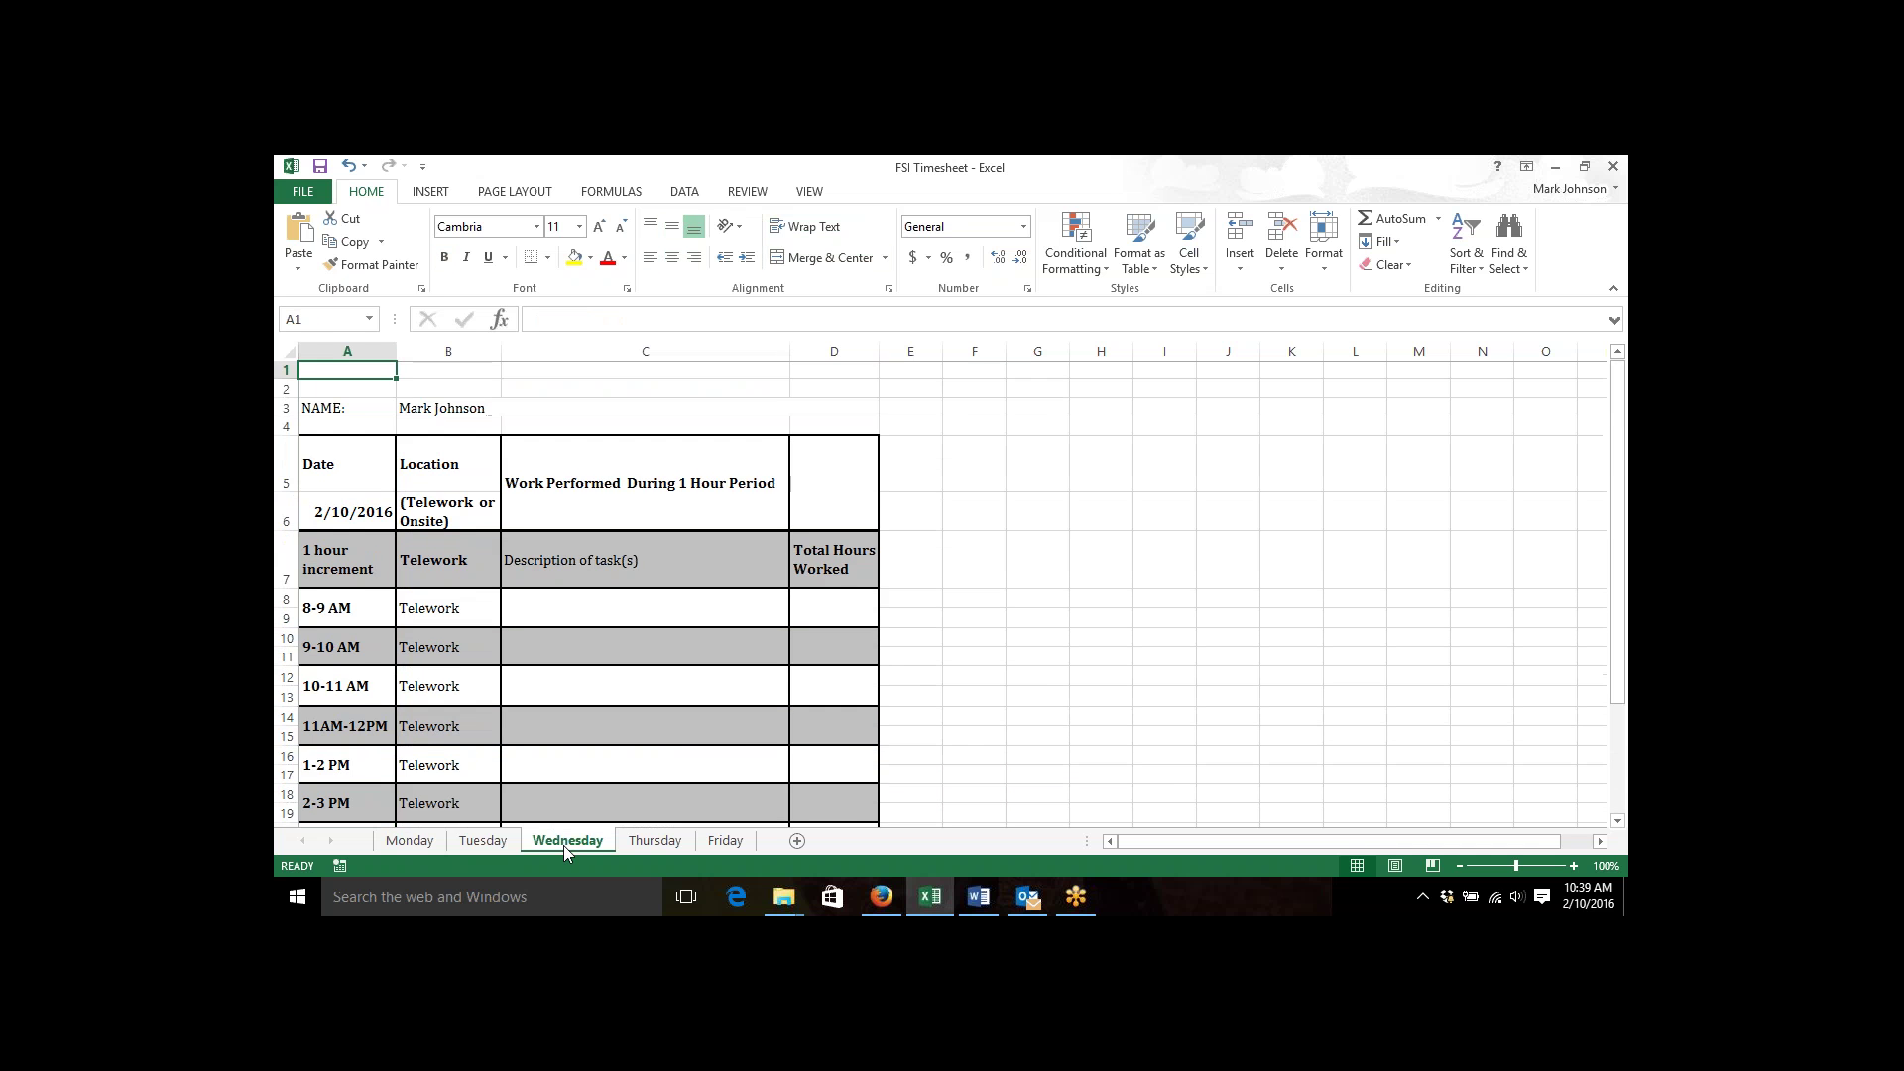
left_click(501, 841)
key("ctrl+Home")
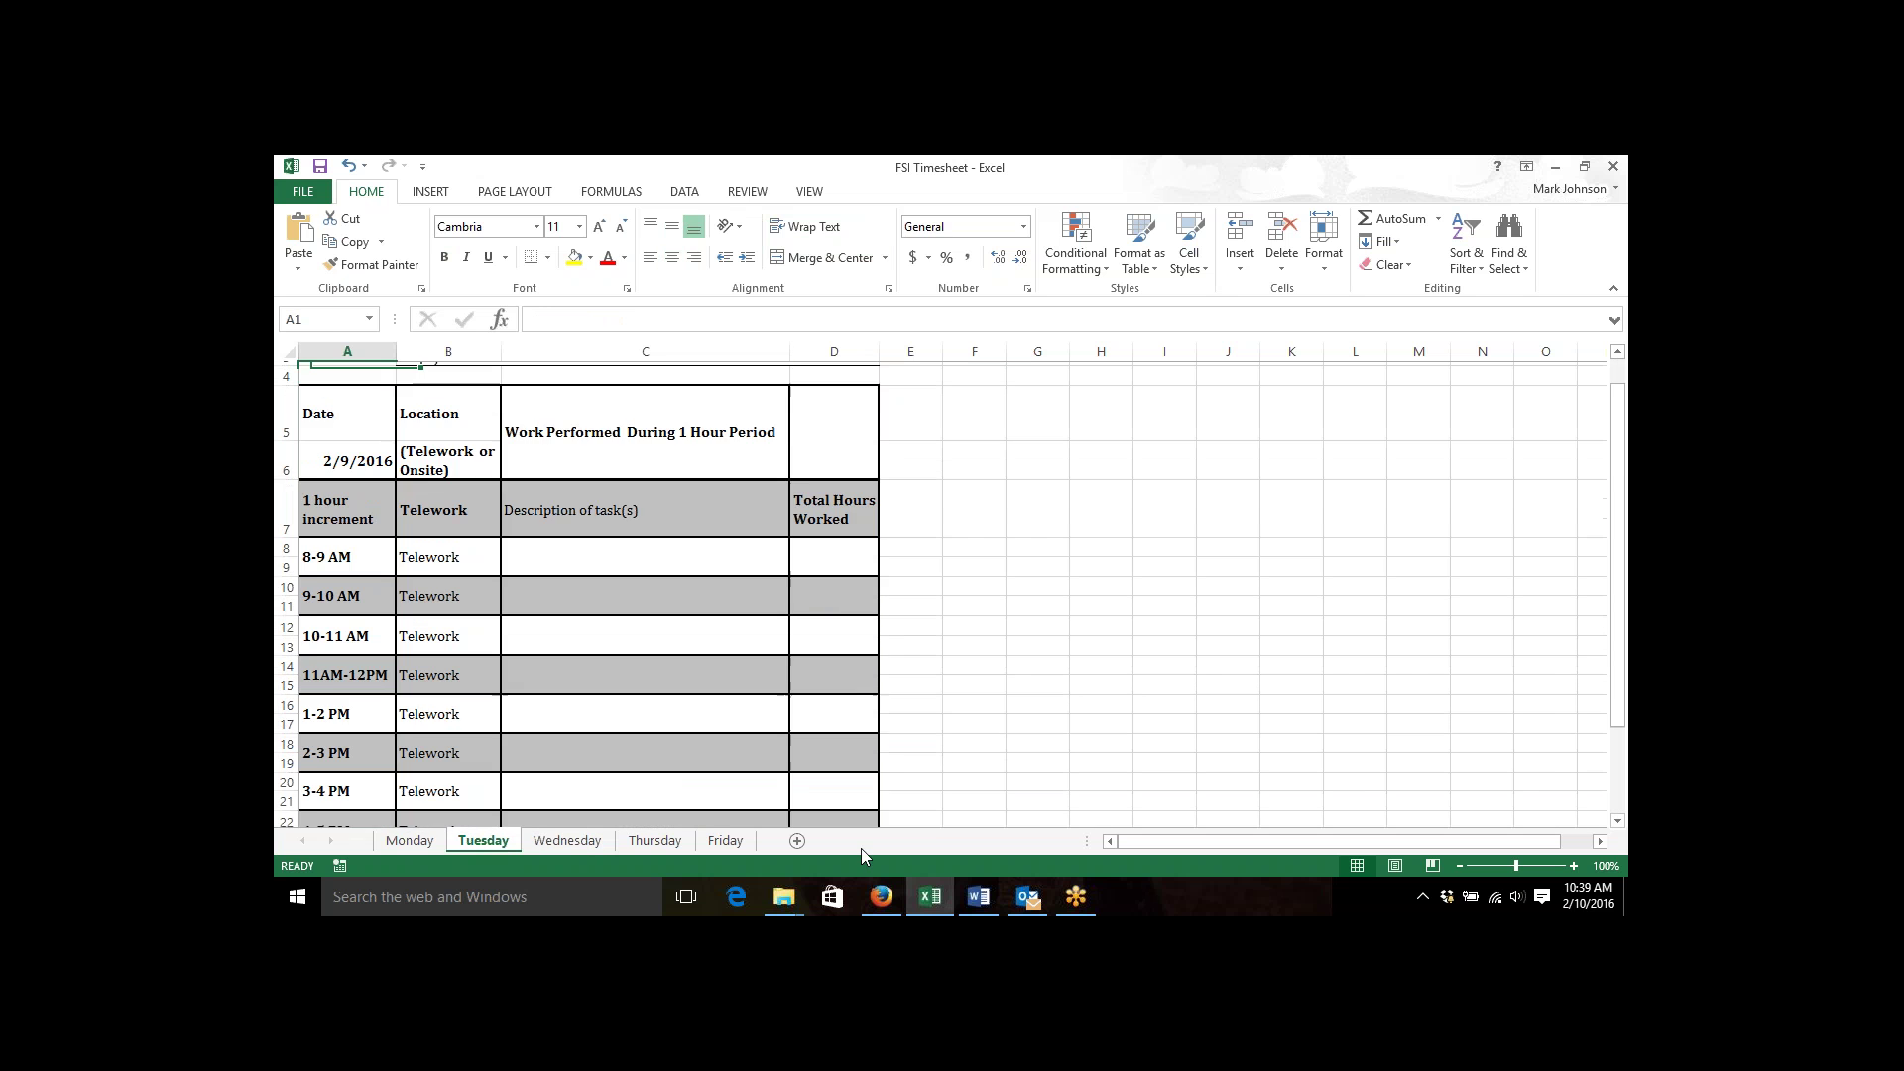
left_click(410, 841)
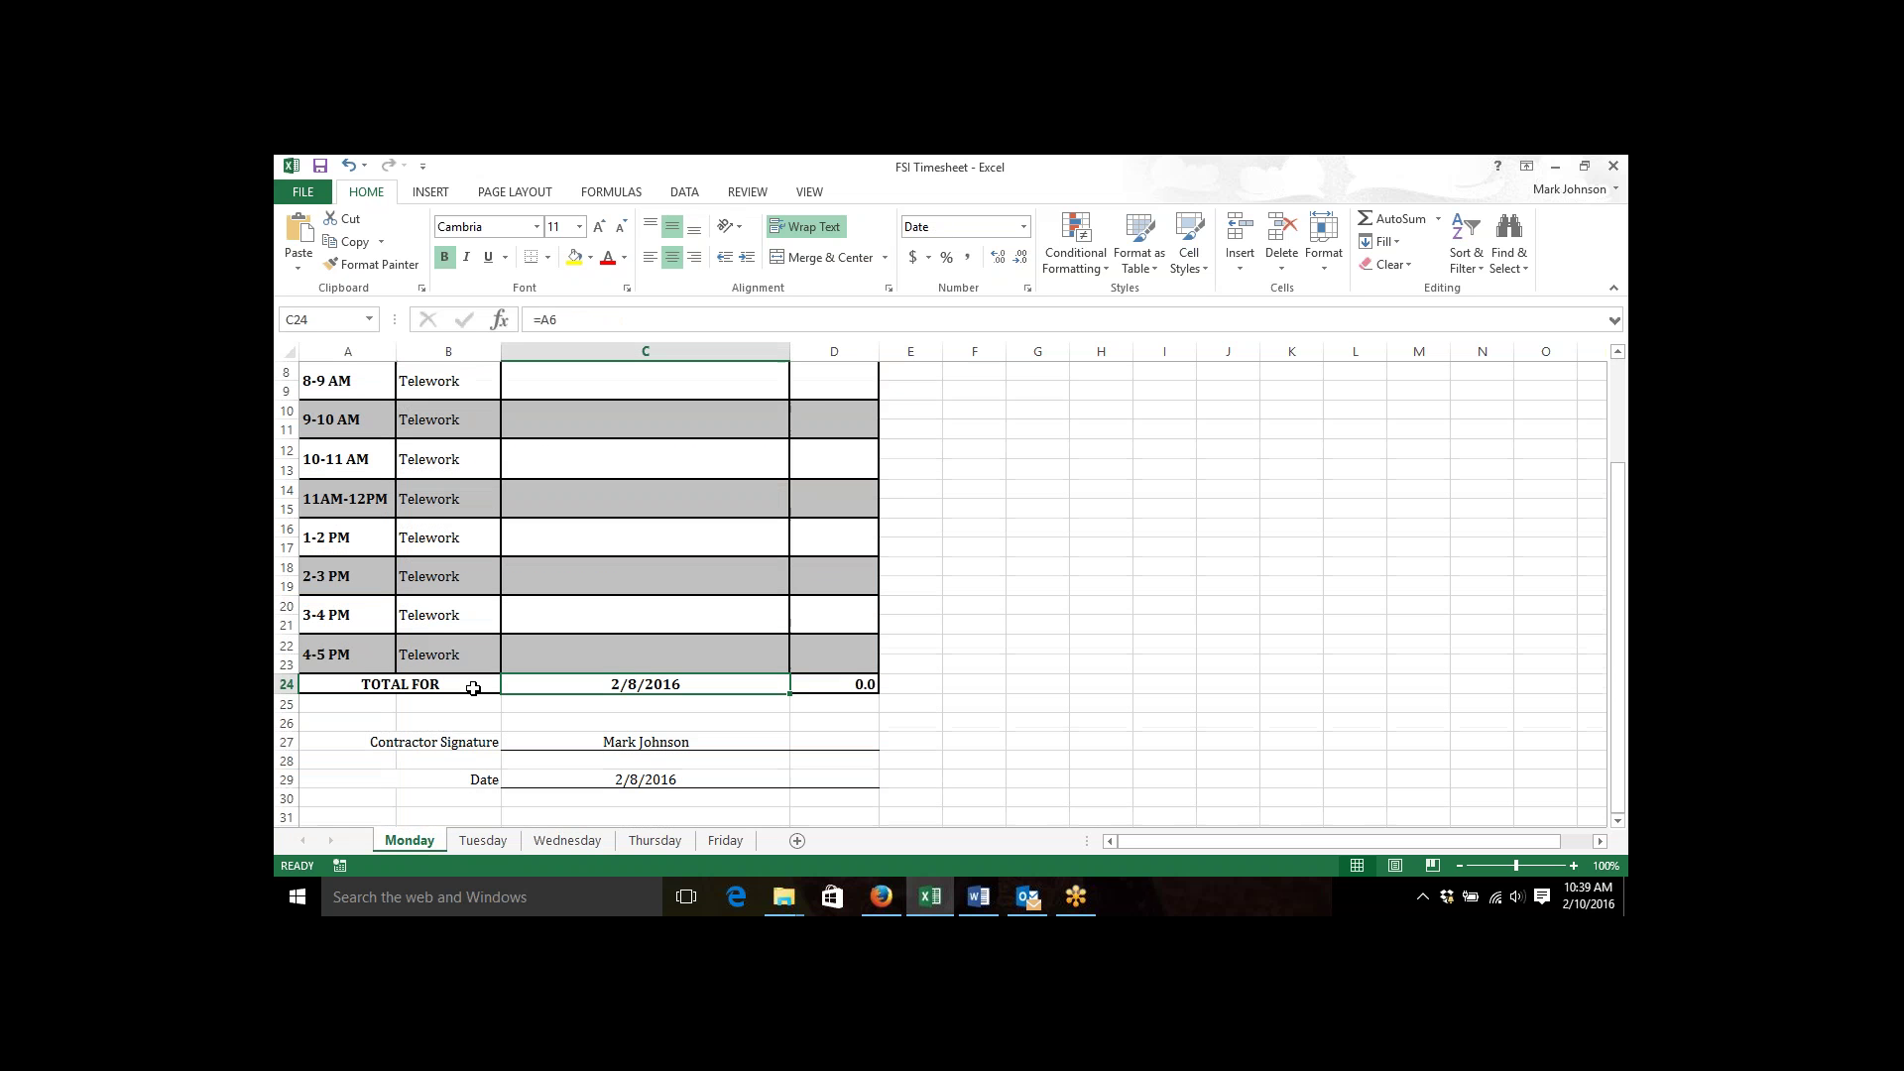
key("ctrl+Home")
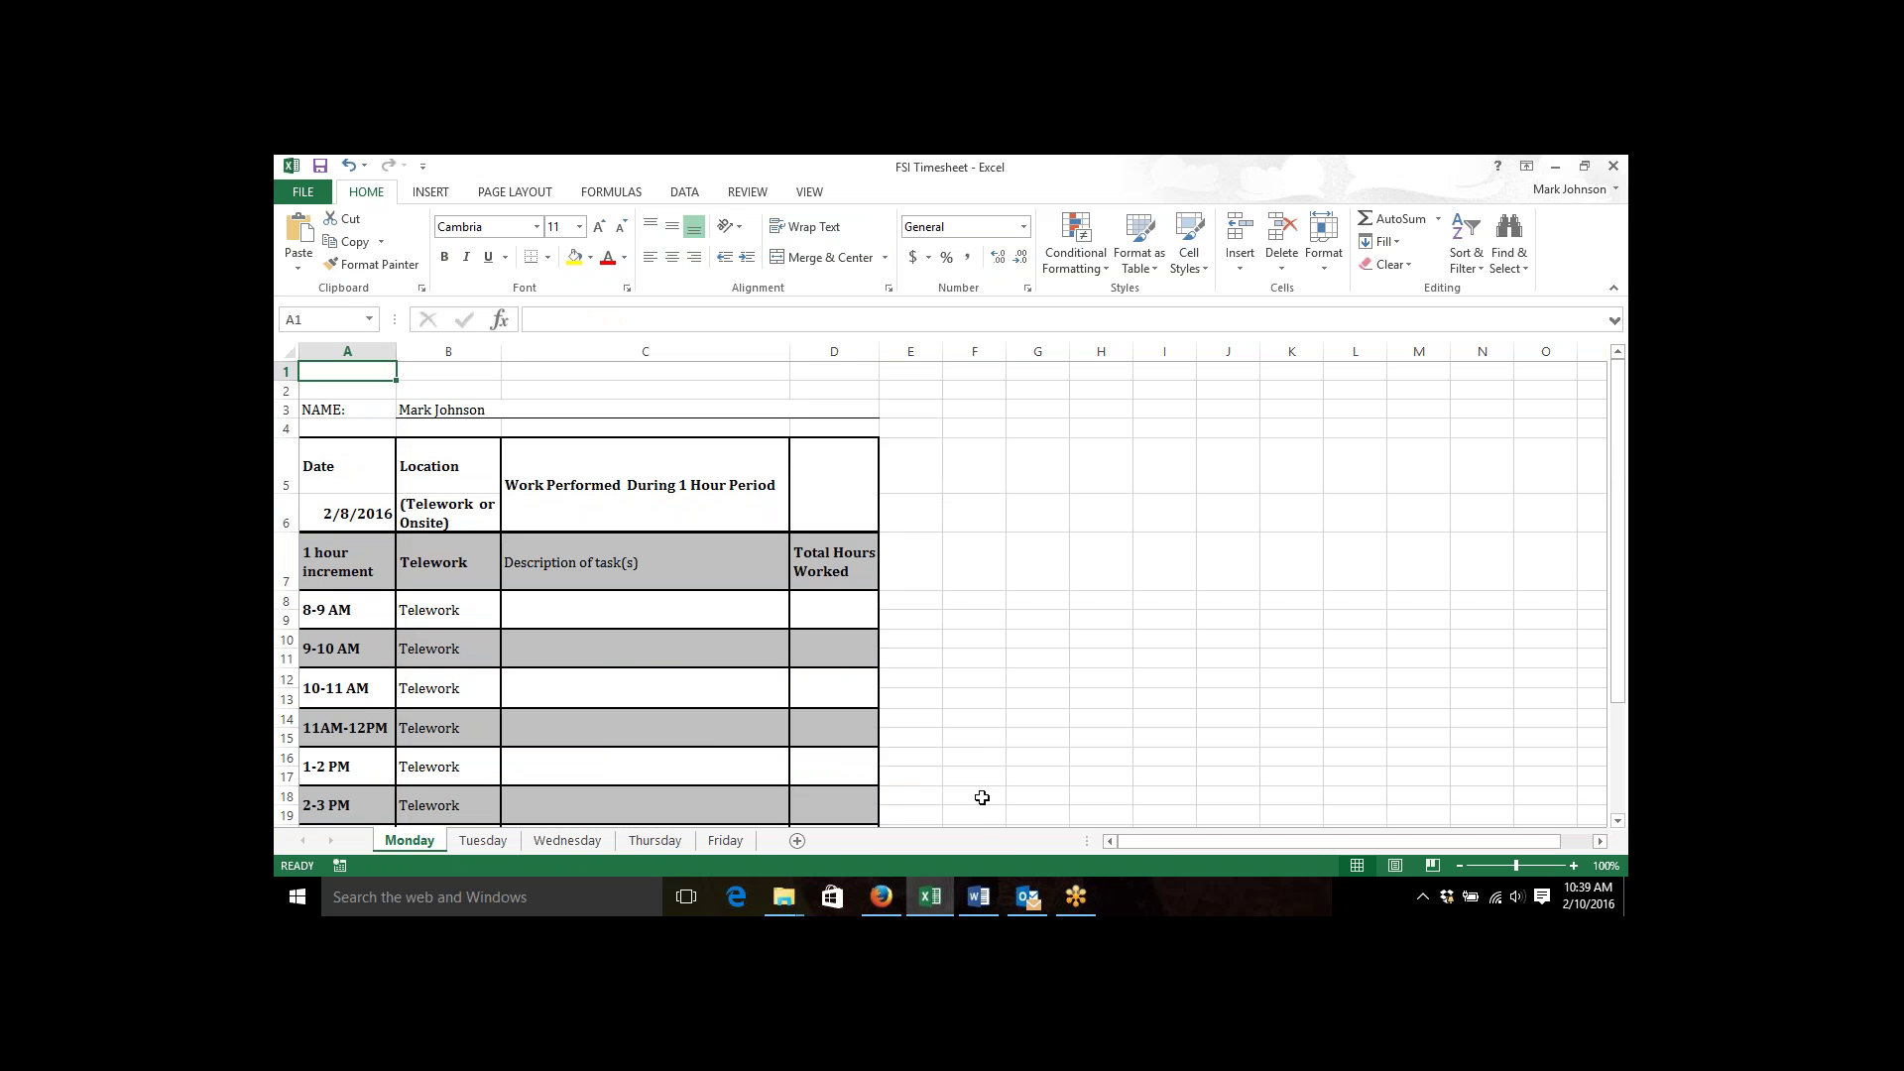
Reread the Word timesheet instructions, then select Monday's 8-9 AM task description cell.
left_click(978, 897)
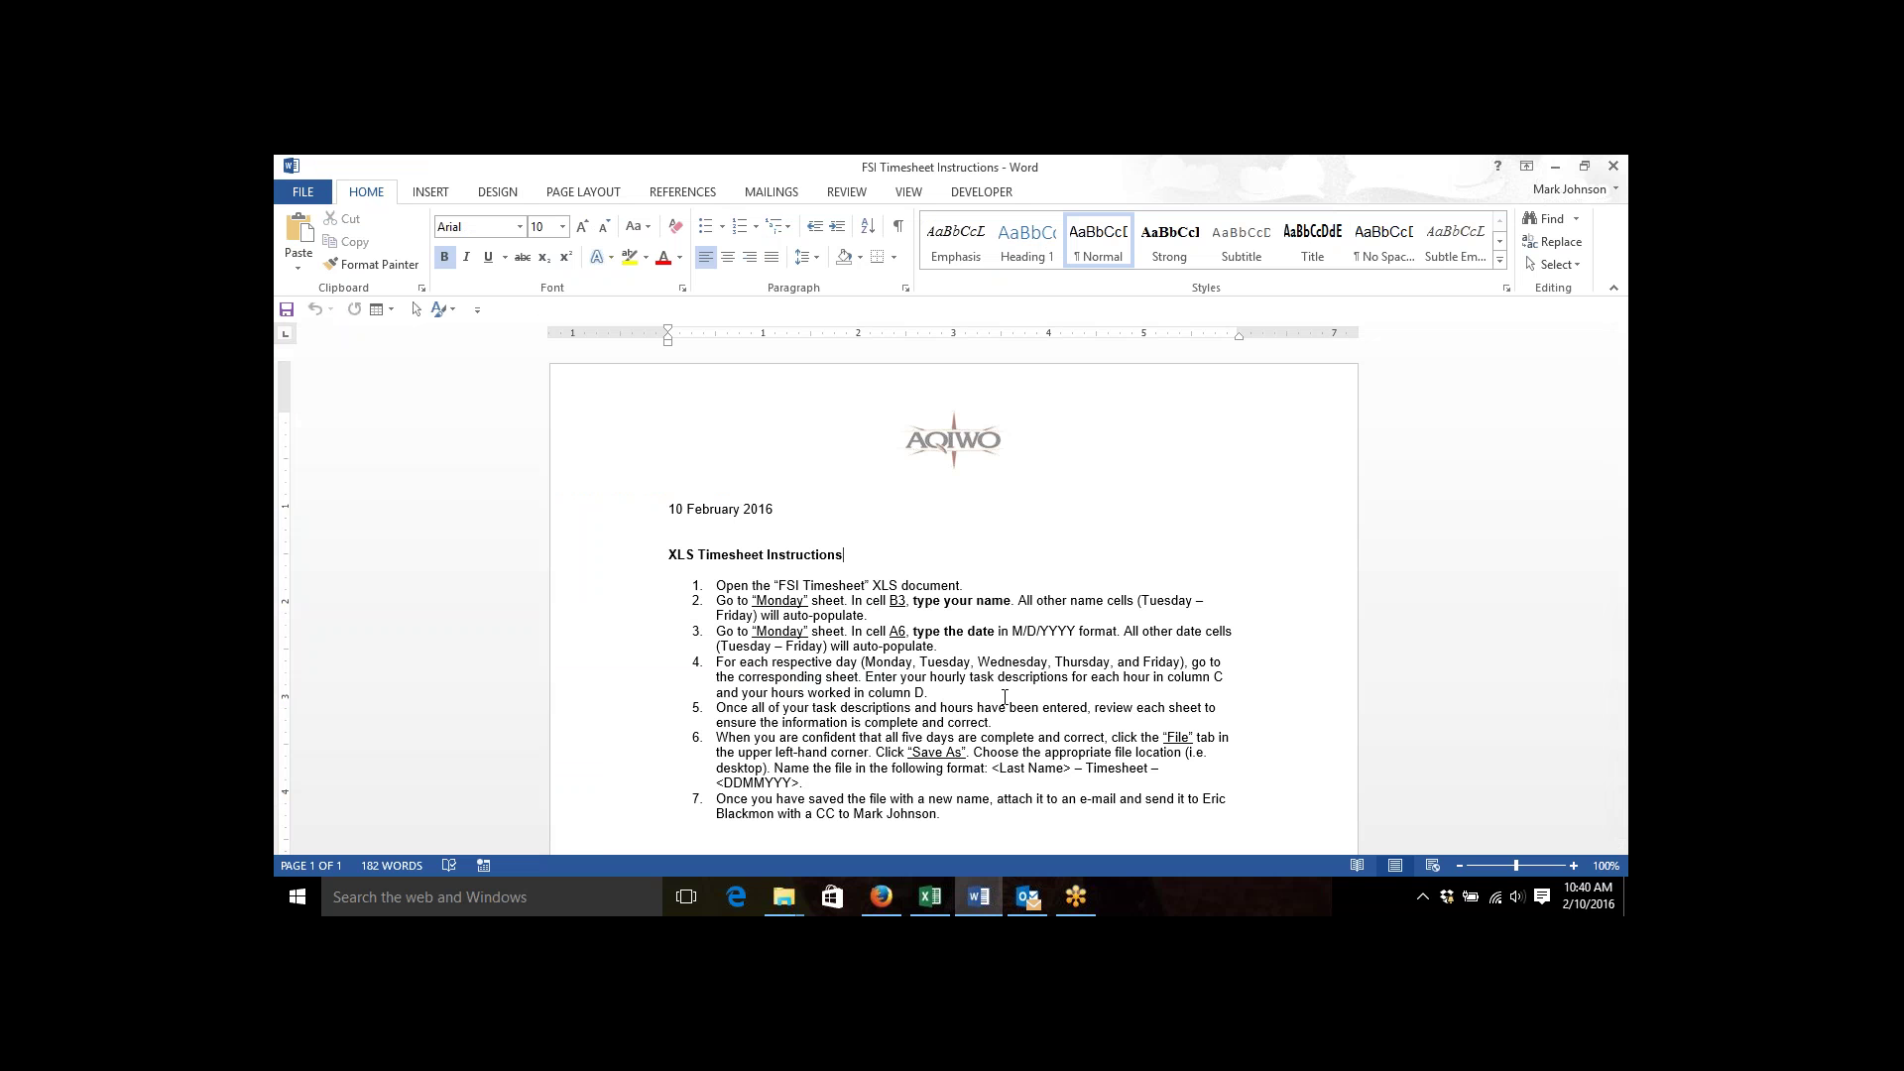
left_click(930, 896)
left_click(573, 608)
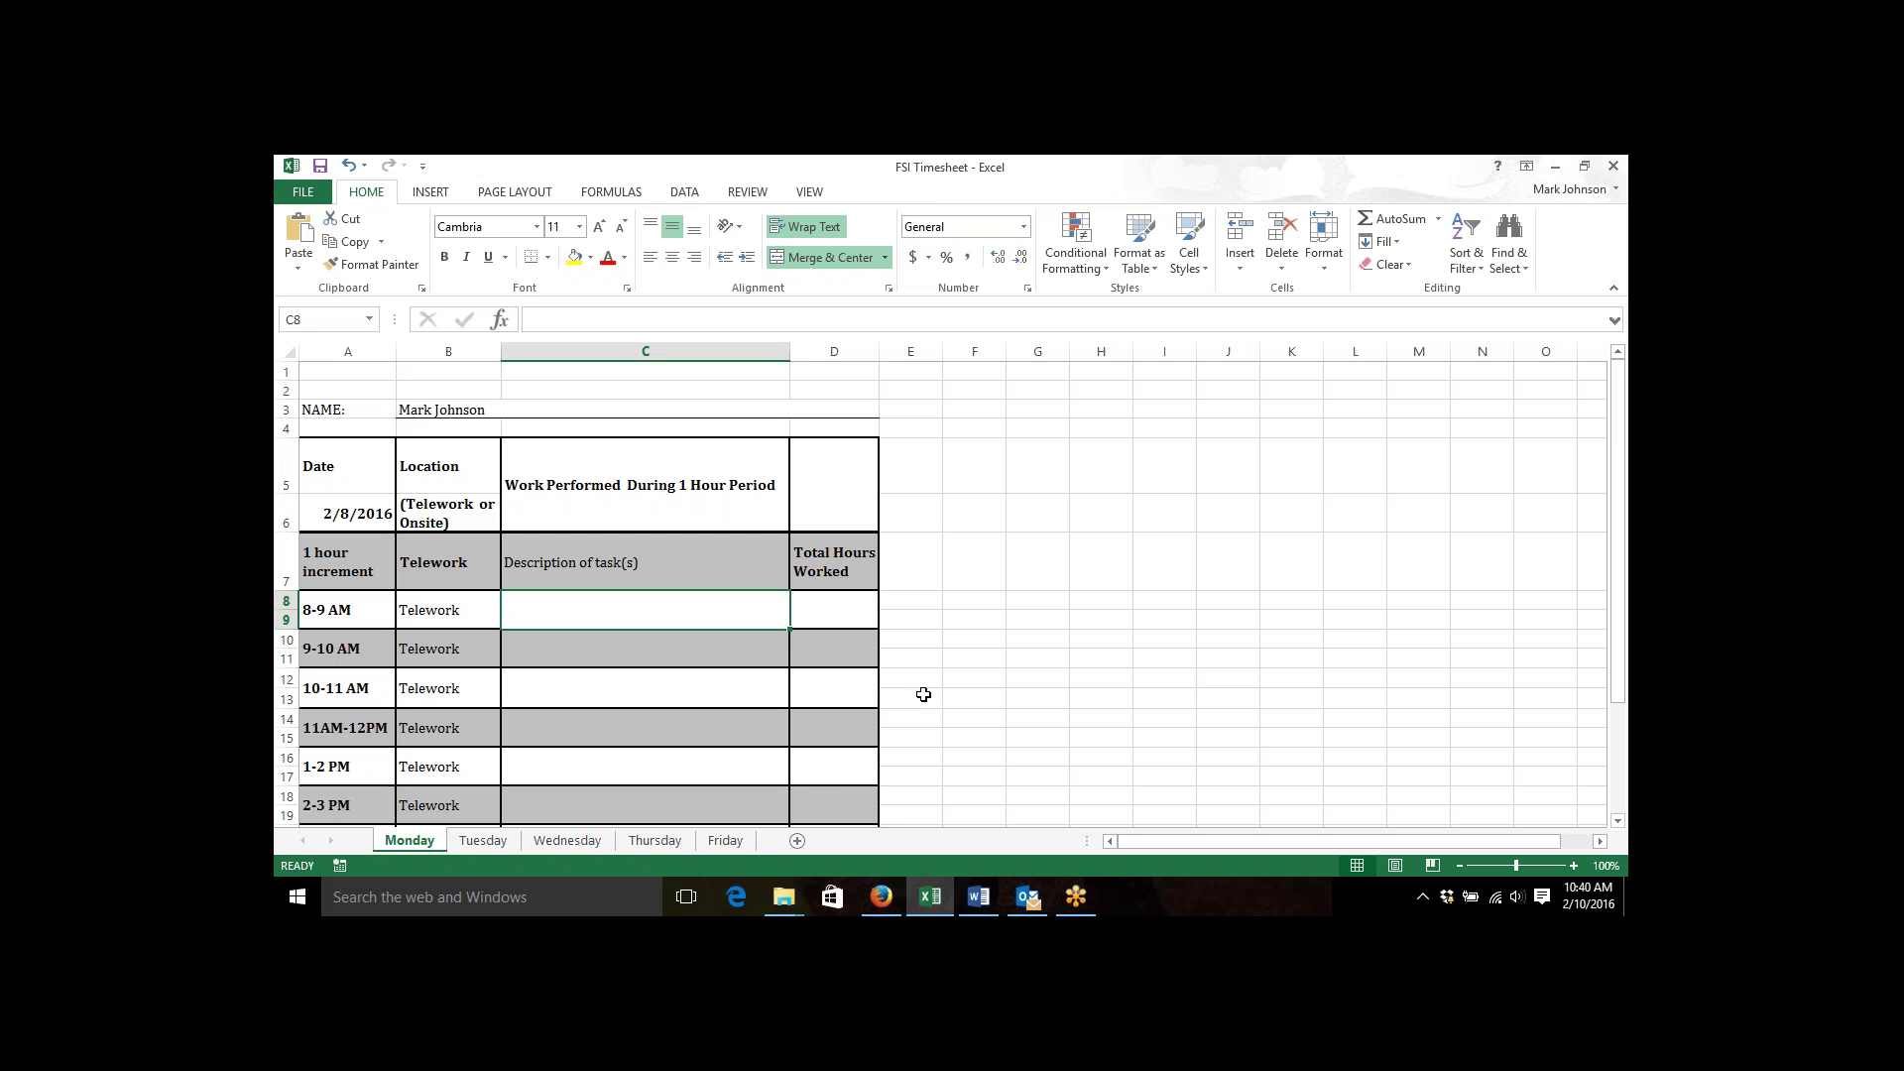
Log Task 1 with 1 hour for 8-9 AM and confirm the total reads 1.0.
type("Task ")
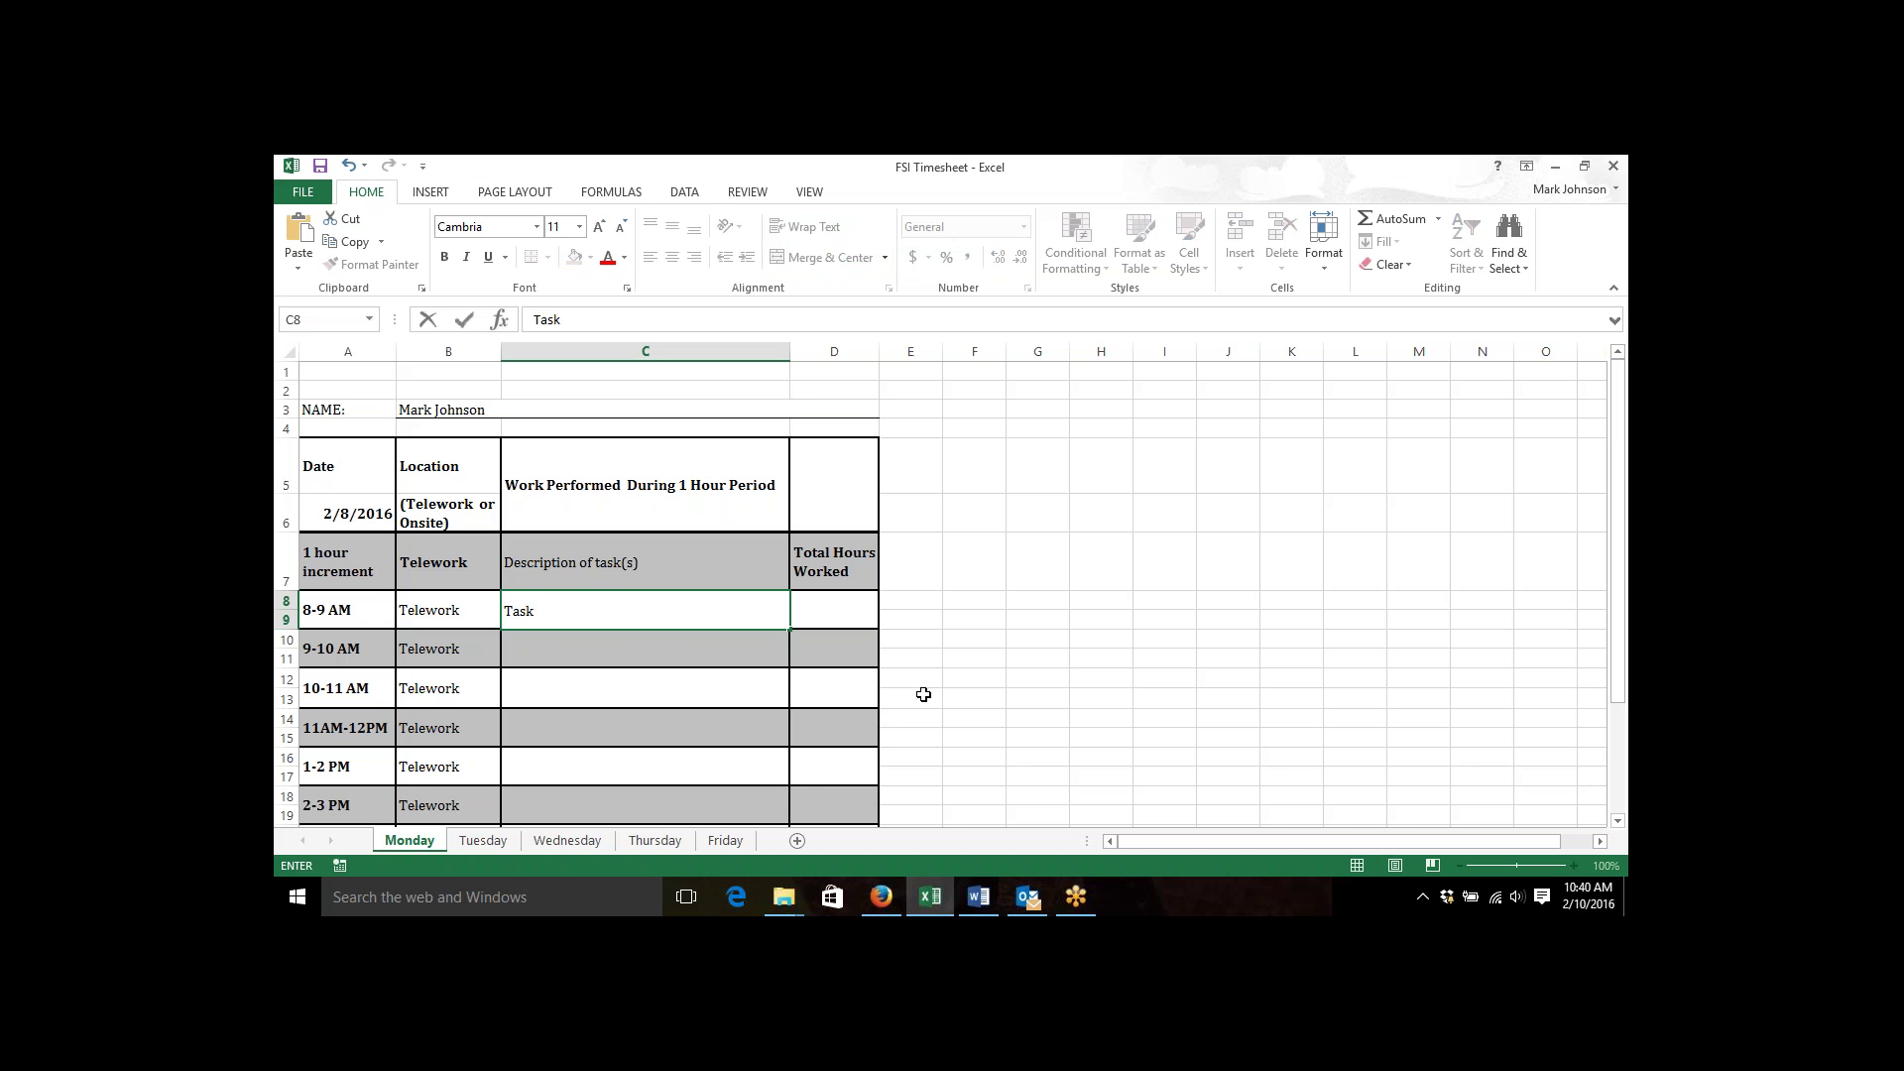
type("1")
key("Tab")
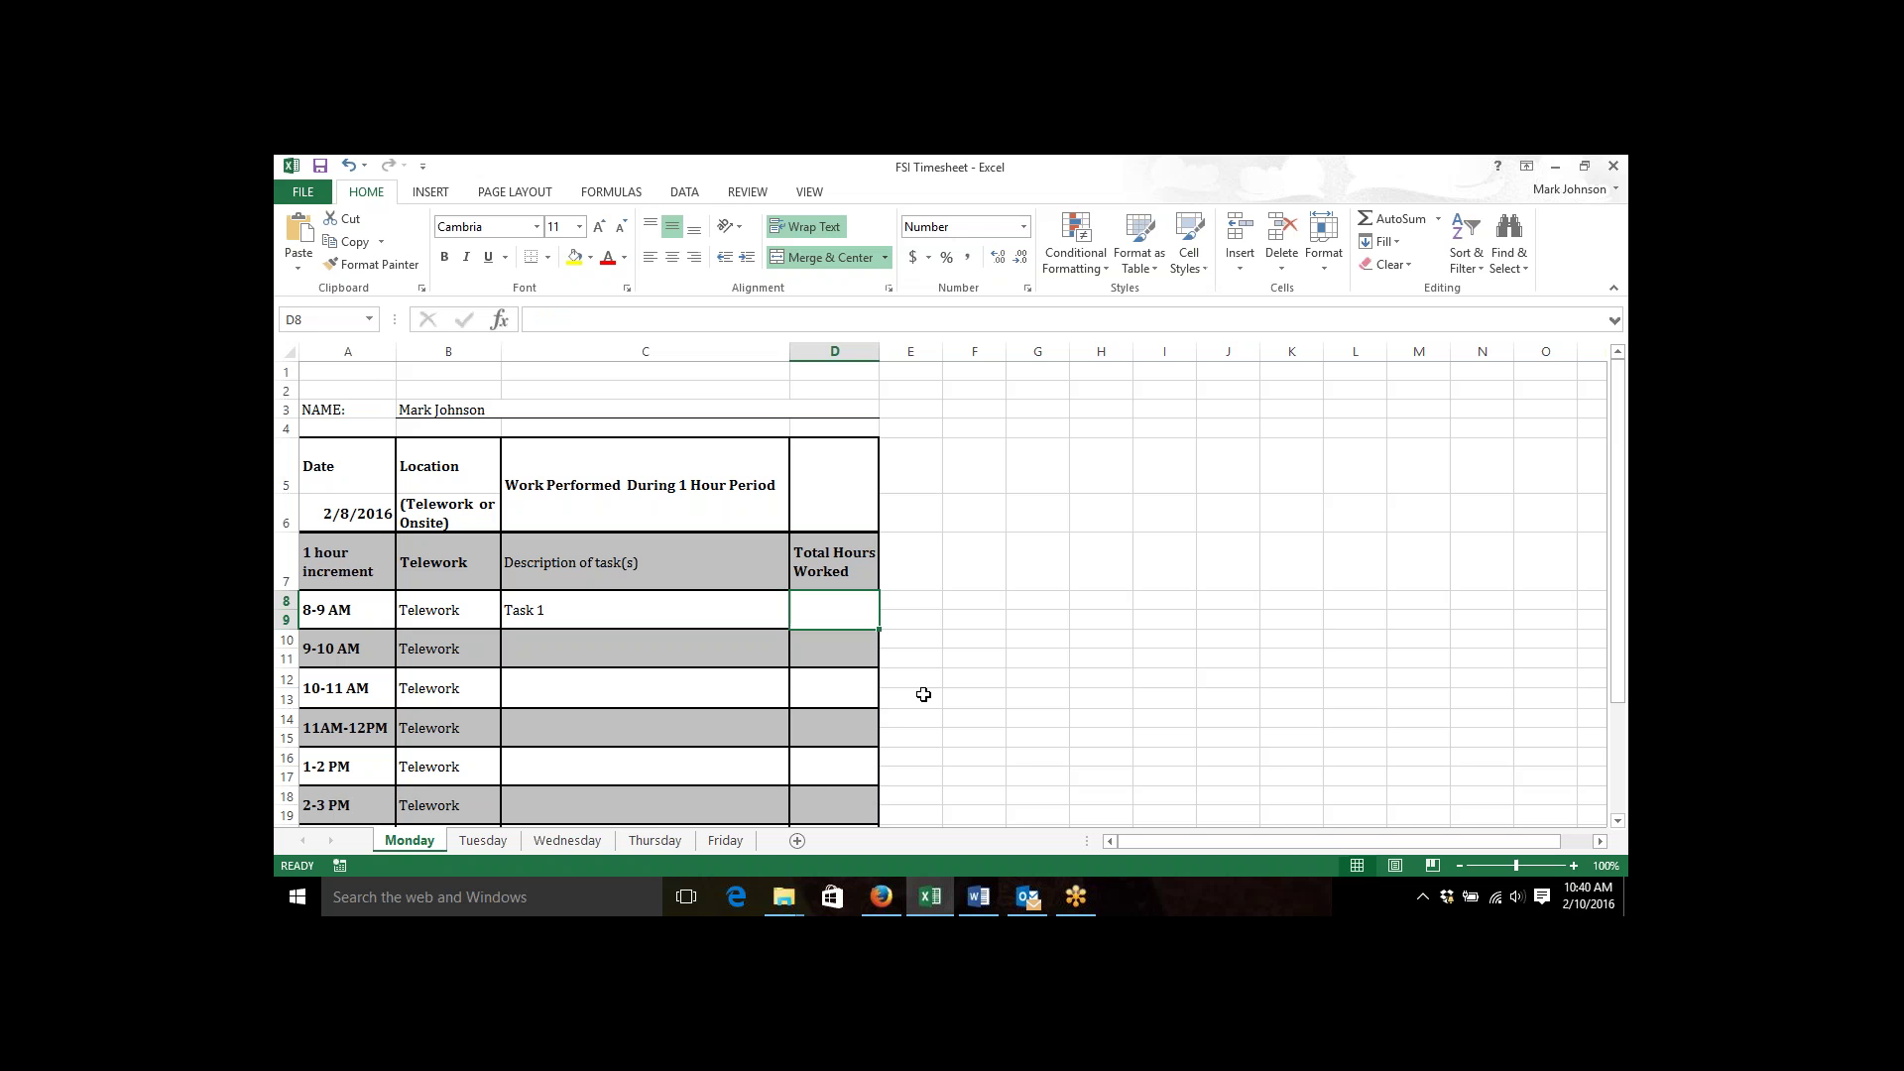
type("1")
key("Tab")
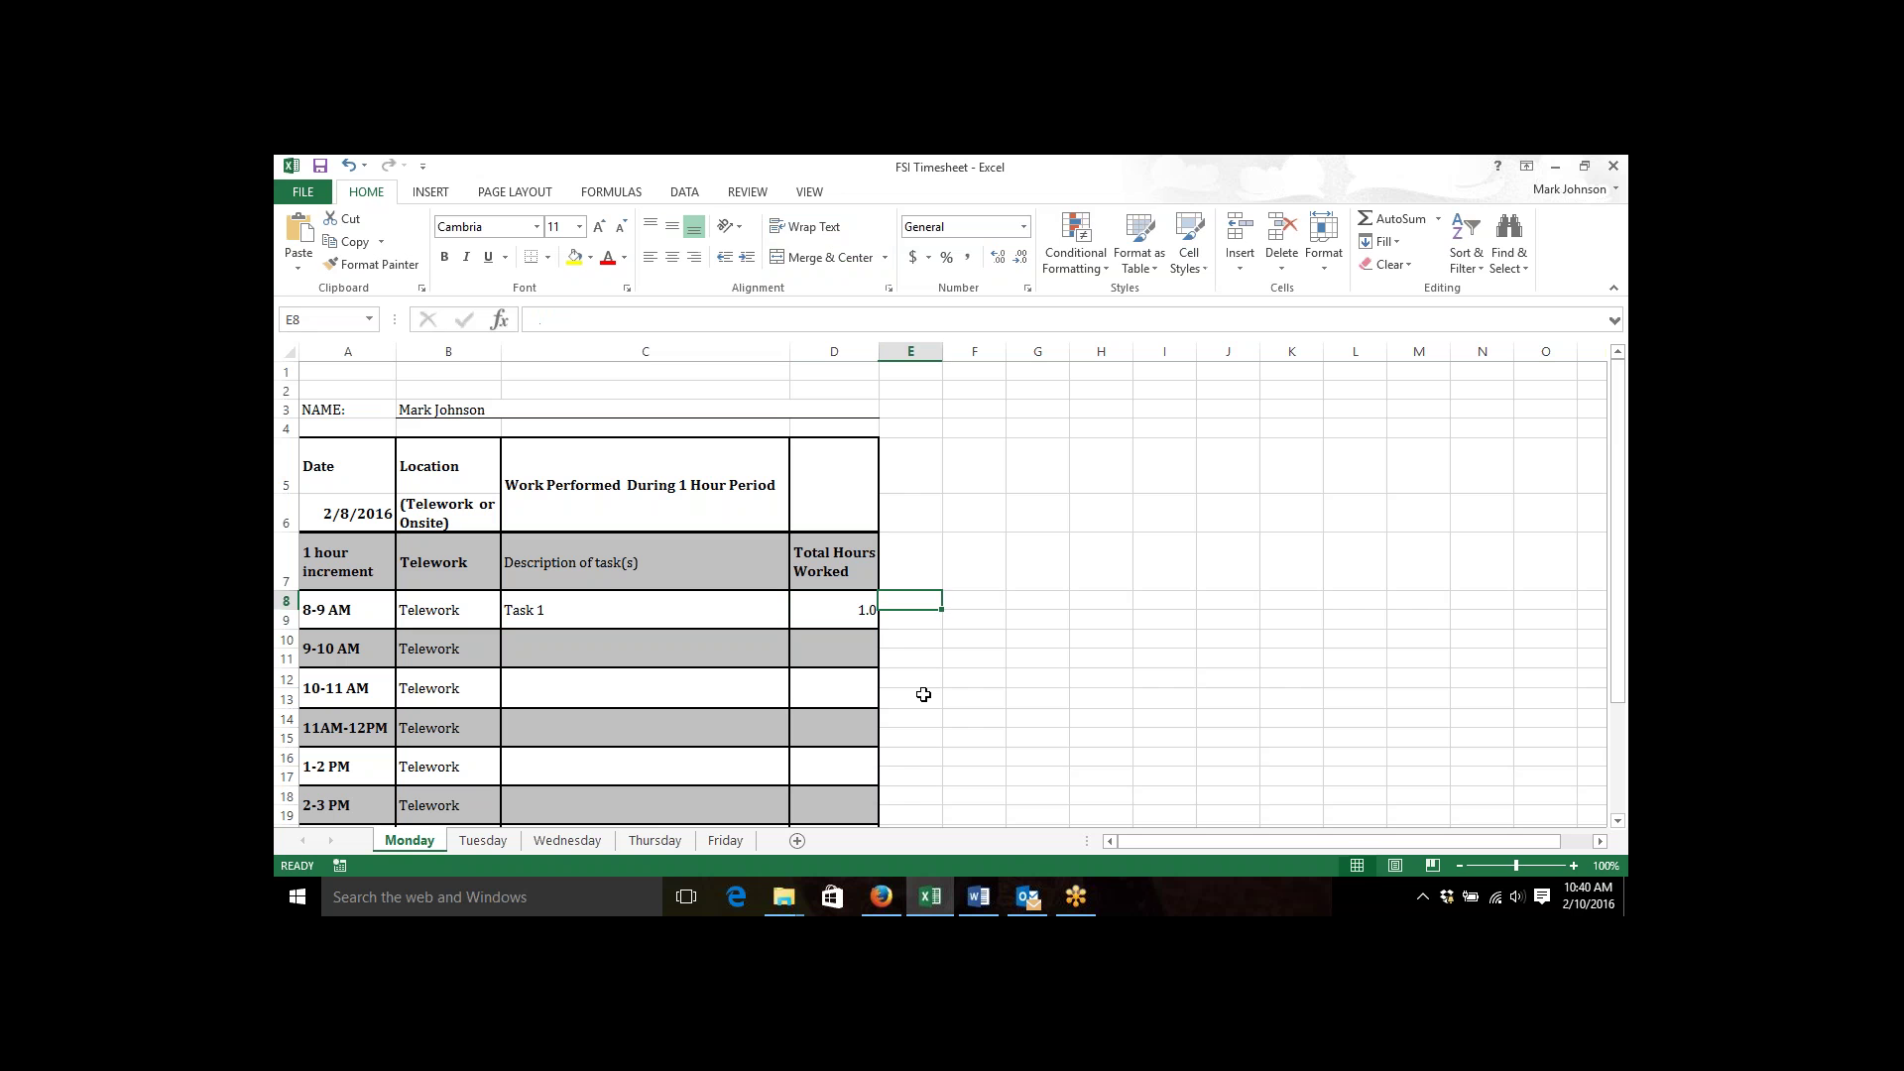
key("Down")
key("Down")
key("Down")
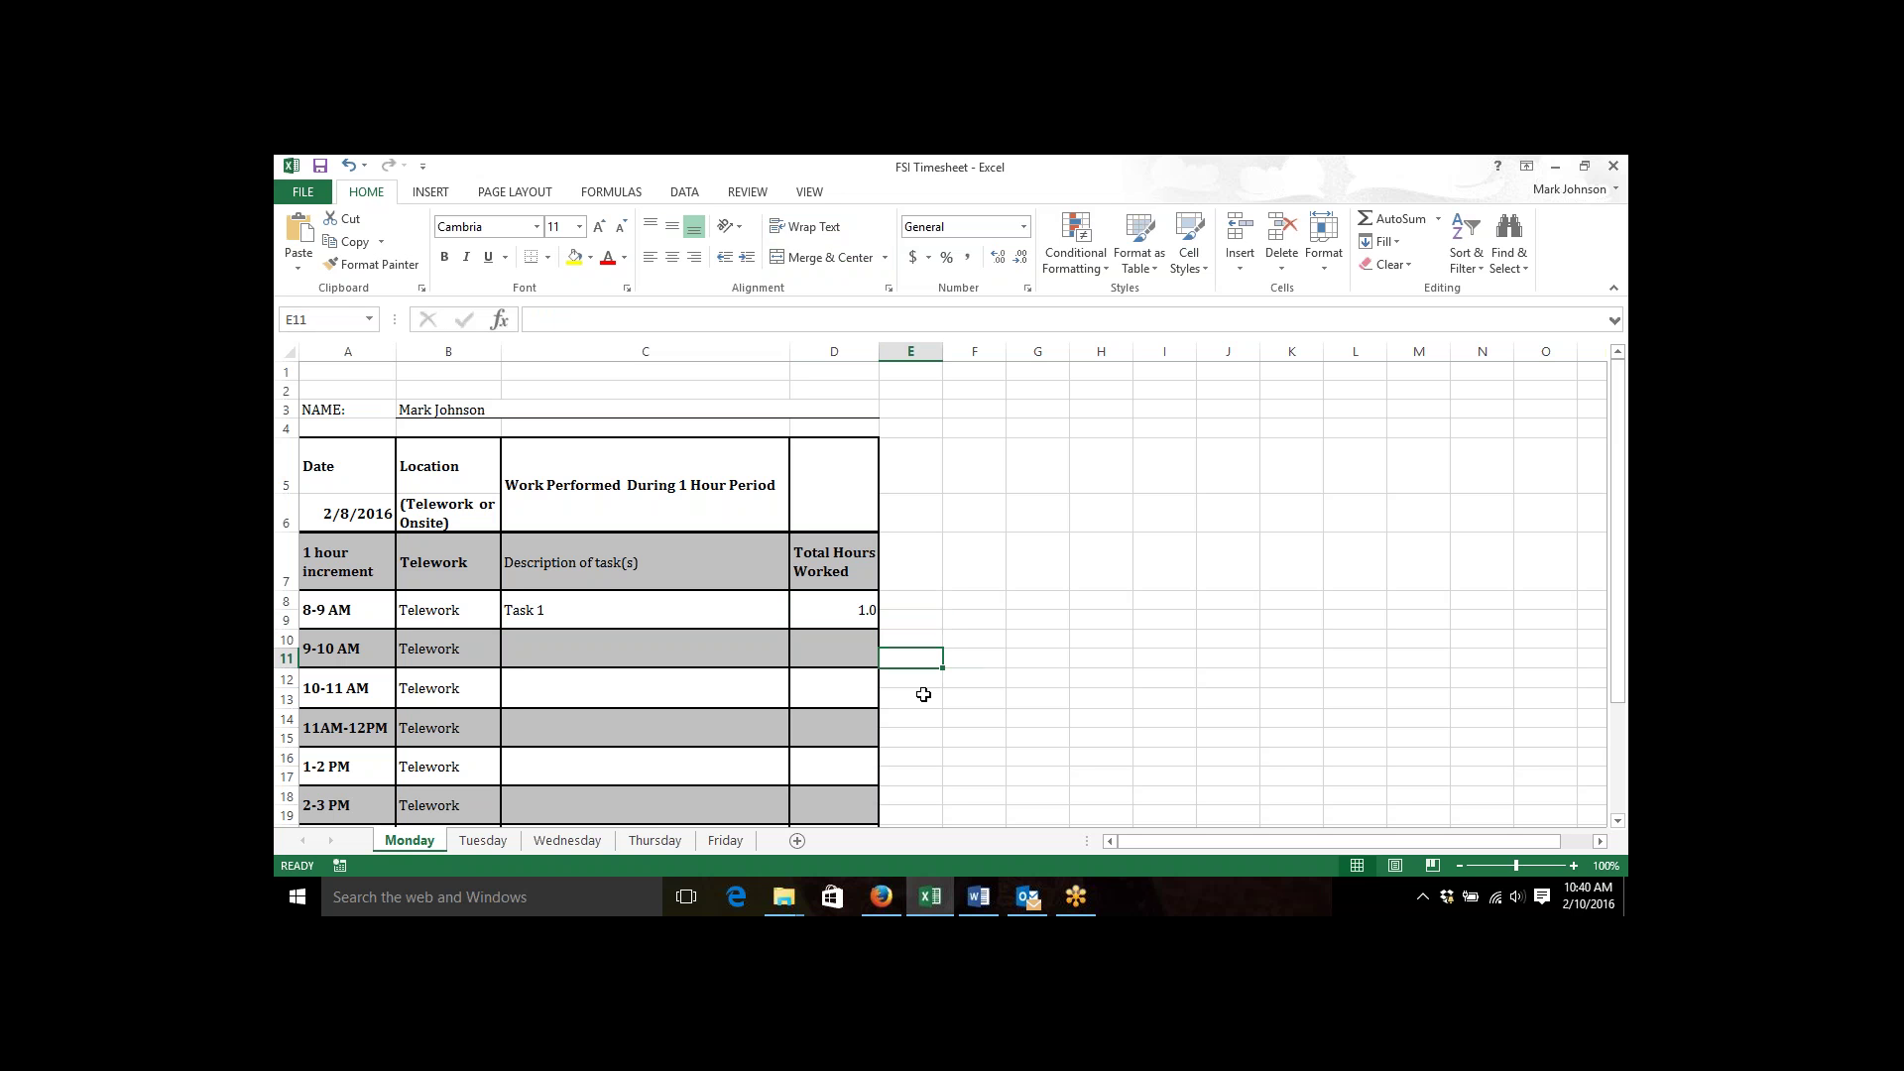
key("Down")
key("Down")
key("Down")
key("Down")
key("Down")
key("Down")
key("Down")
key("Down")
key("Down")
key("Down")
key("Down")
key("Down")
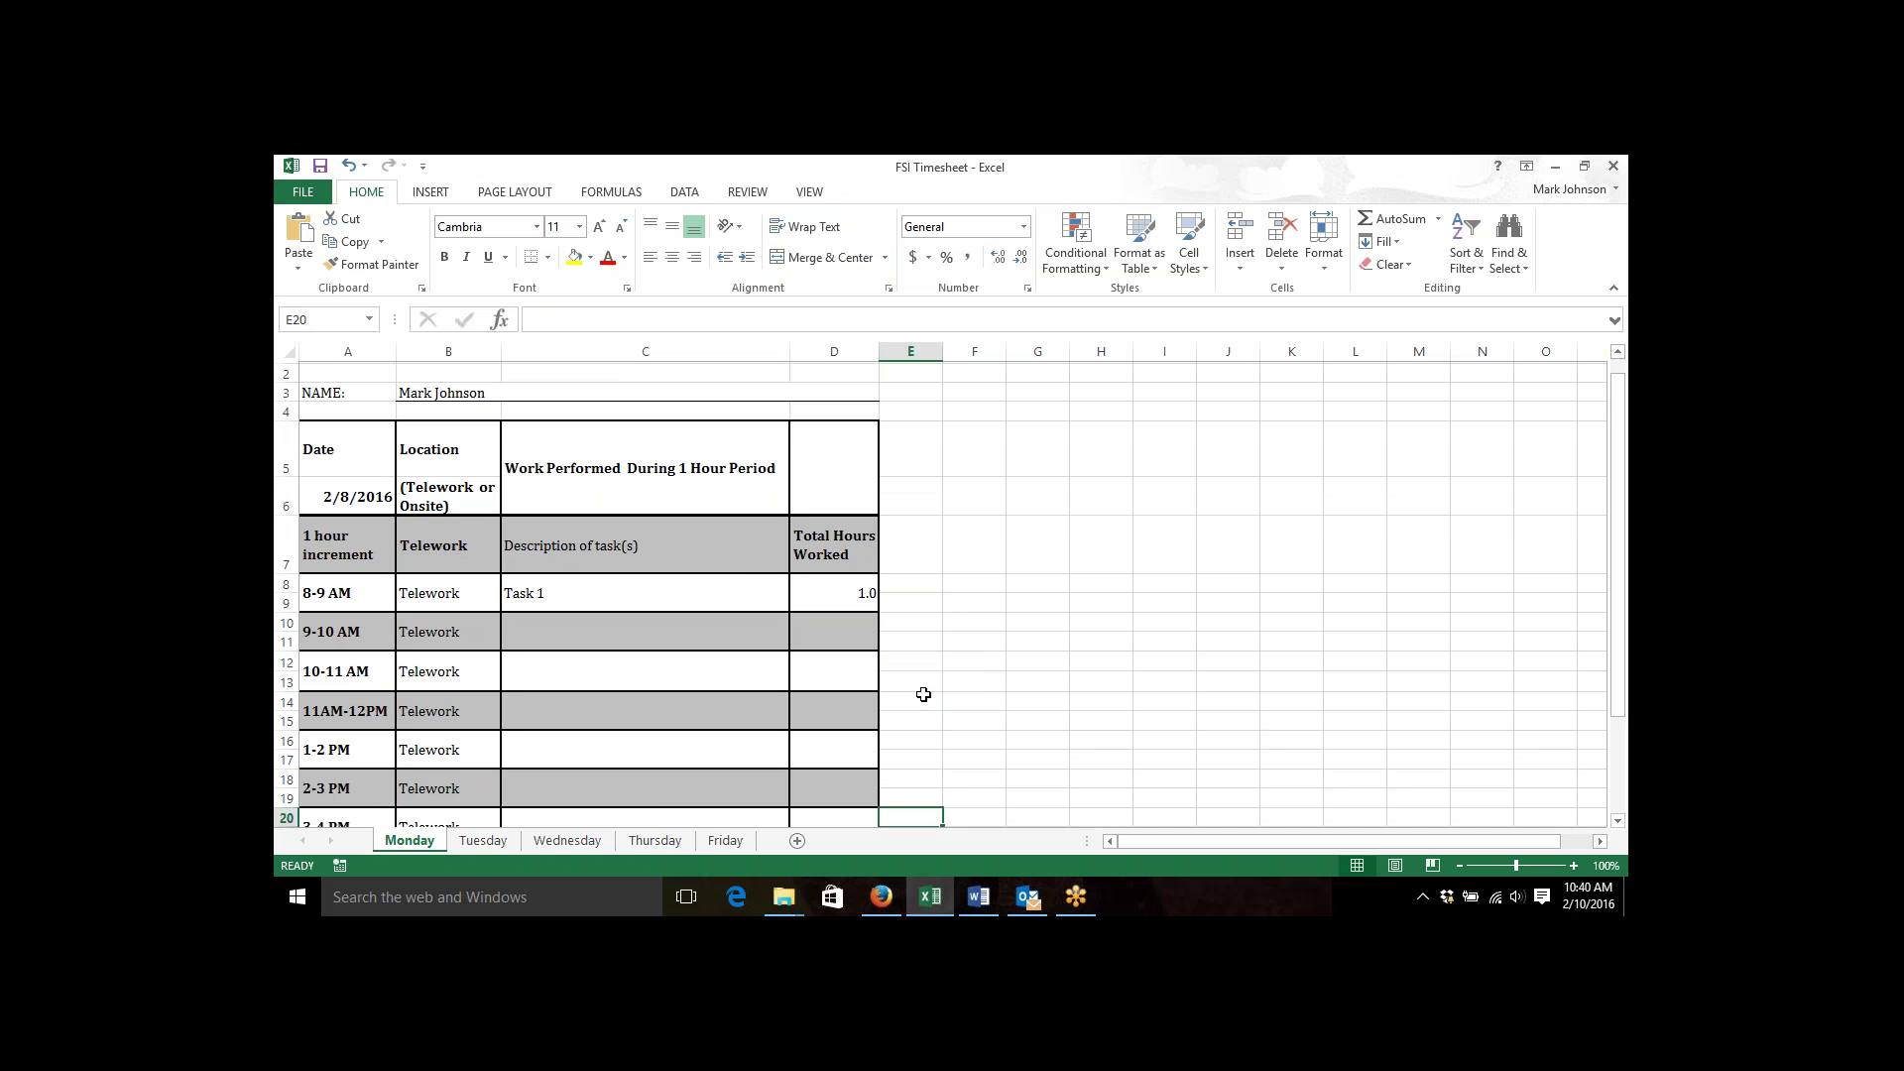
key("Down")
key("Up")
key("Up")
key("Up")
key("Up")
key("Up")
key("Up")
key("Up")
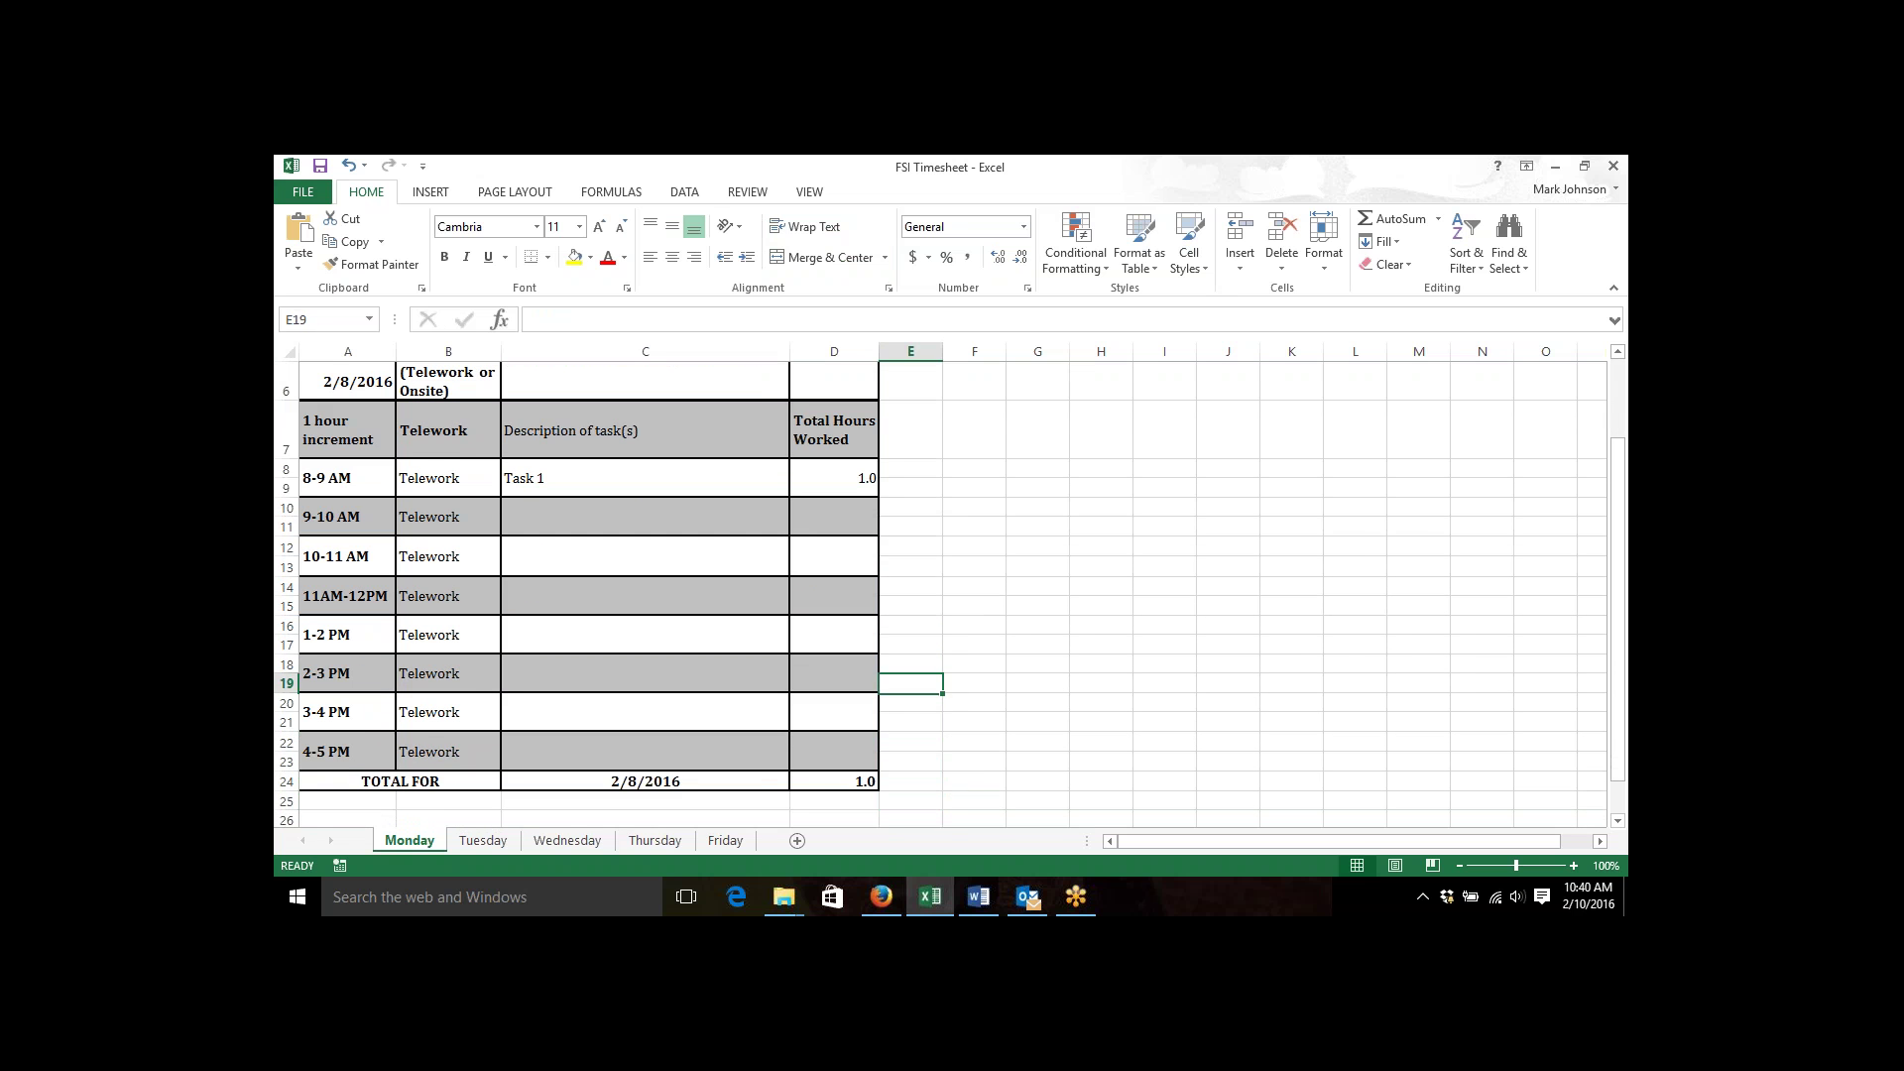
Enter Tas2 with 1 hour in the 9-10 AM slot, bringing the total to 2.0.
key("Up")
key("Up")
key("Up")
key("Up")
key("Up")
key("Up")
key("Up")
key("Left")
key("Left")
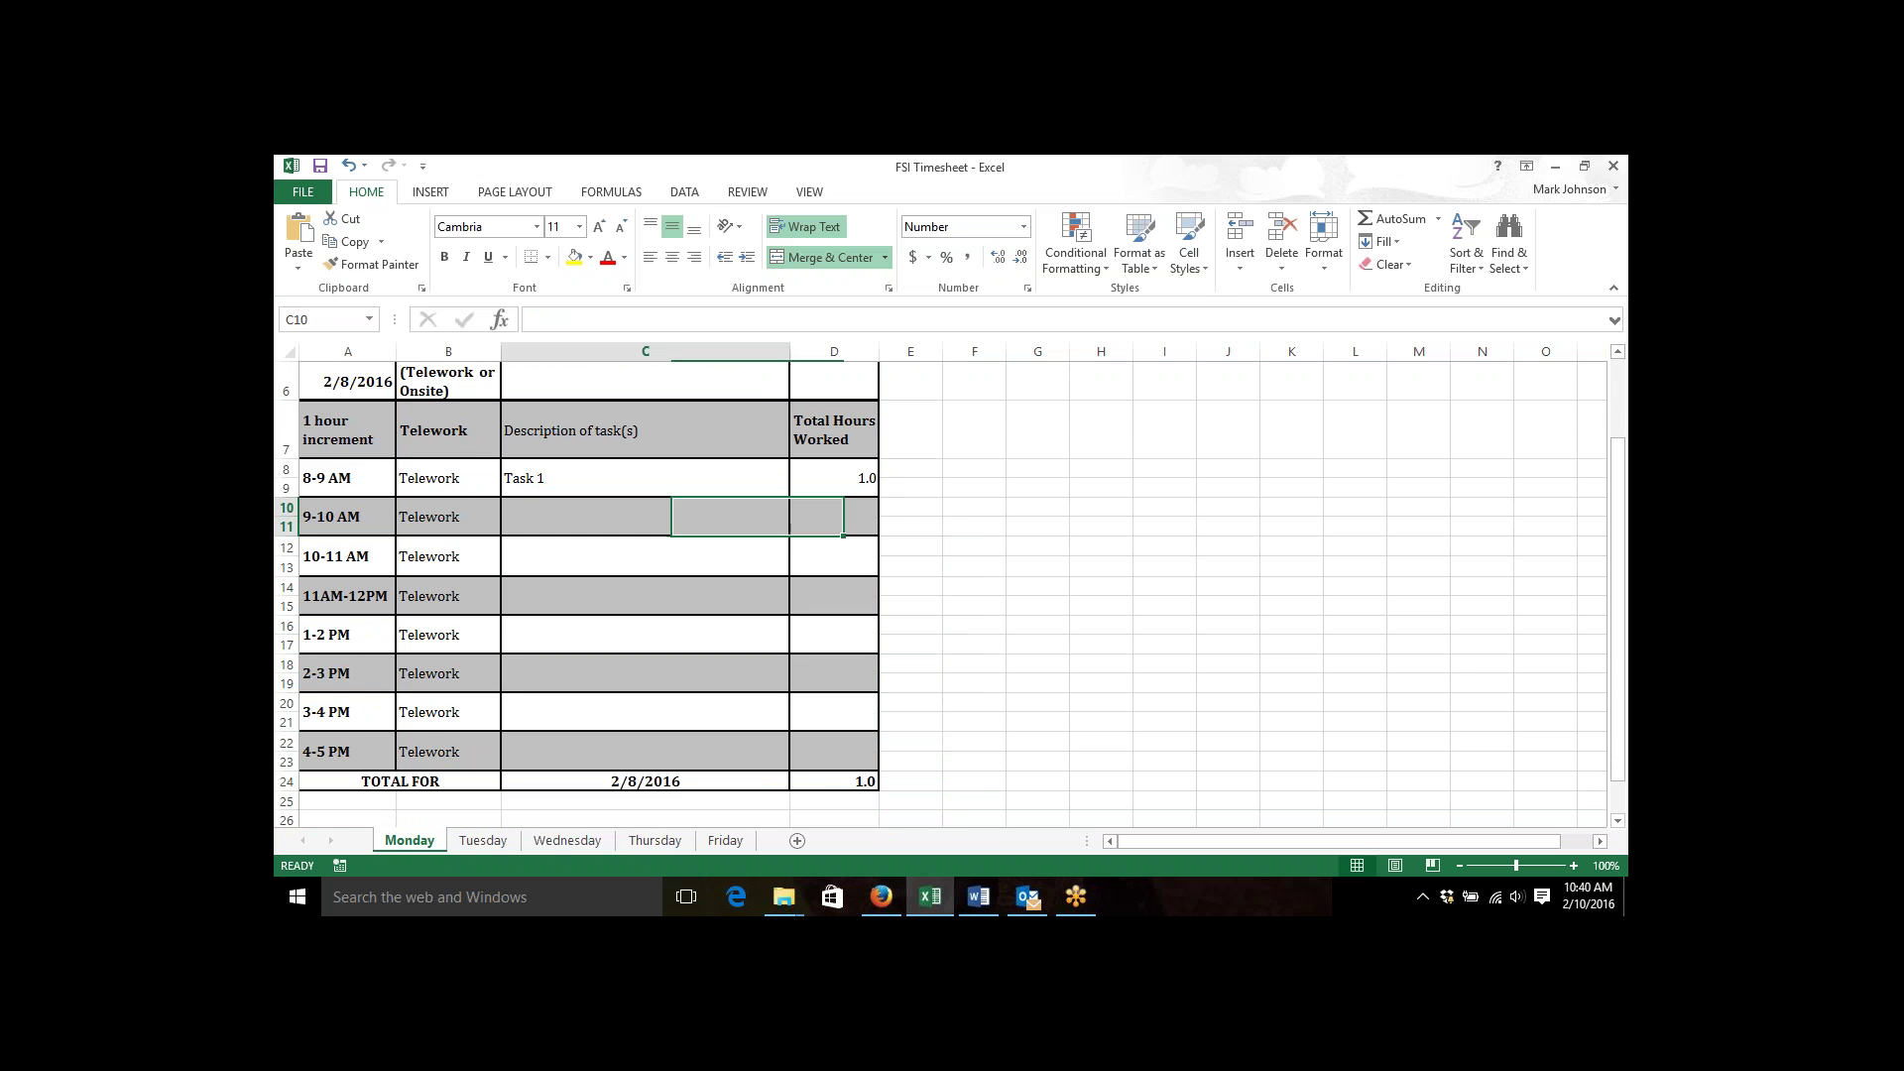
type("Task 1")
key("BackSpace")
key("BackSpace")
key("BackSpace")
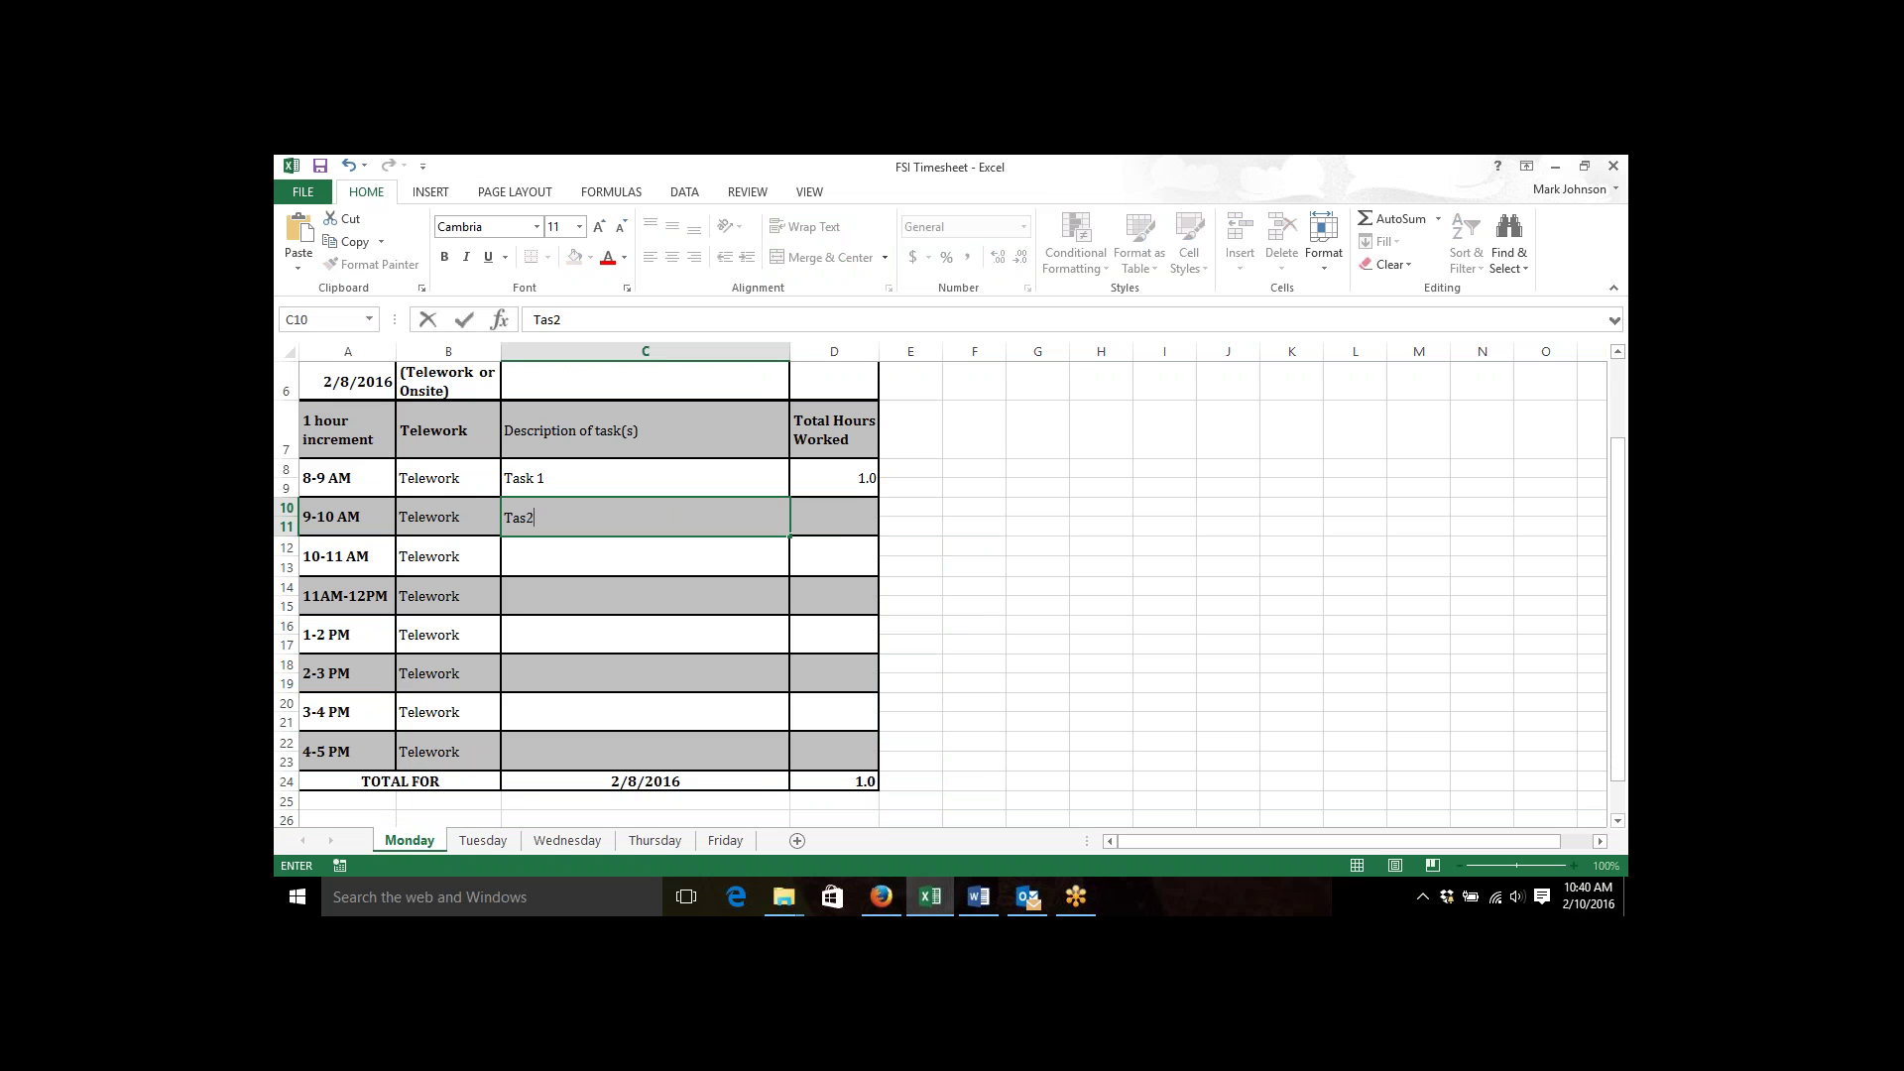
type("2")
key("Tab")
type("1")
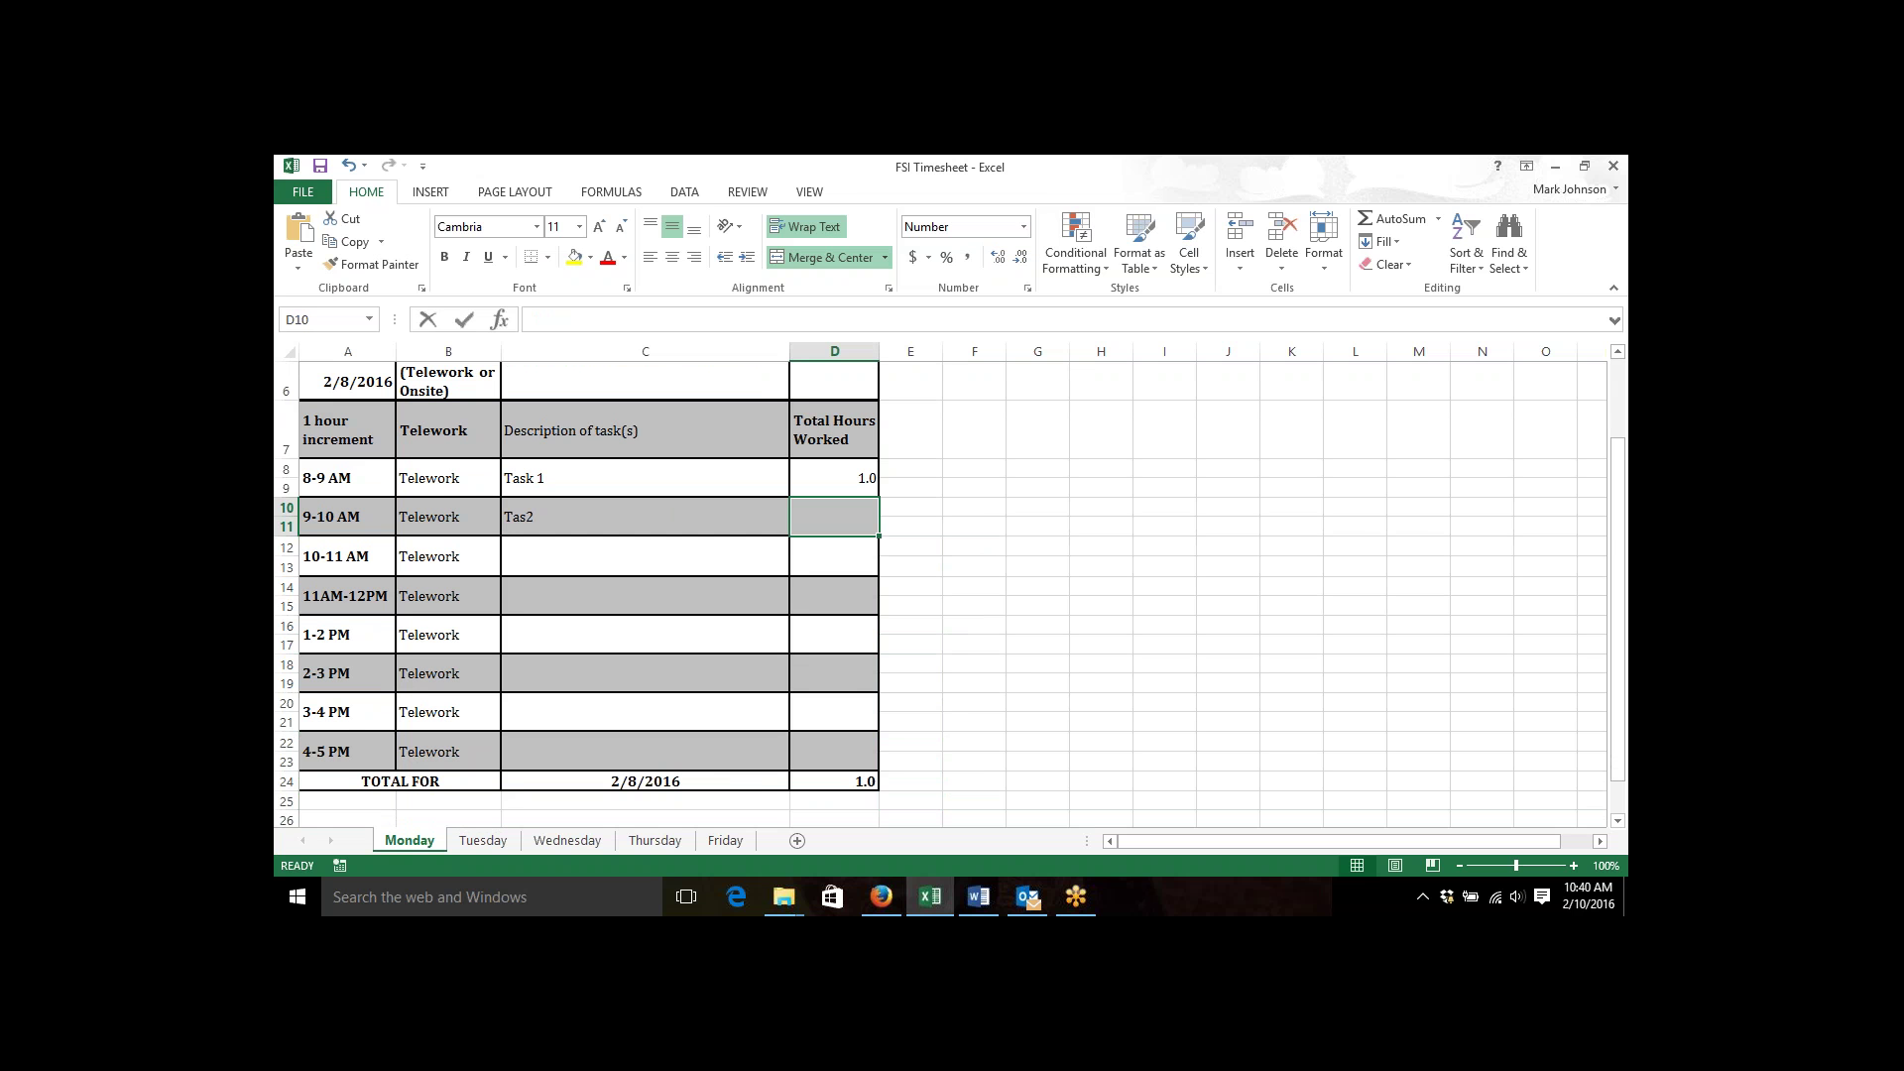
key("Return")
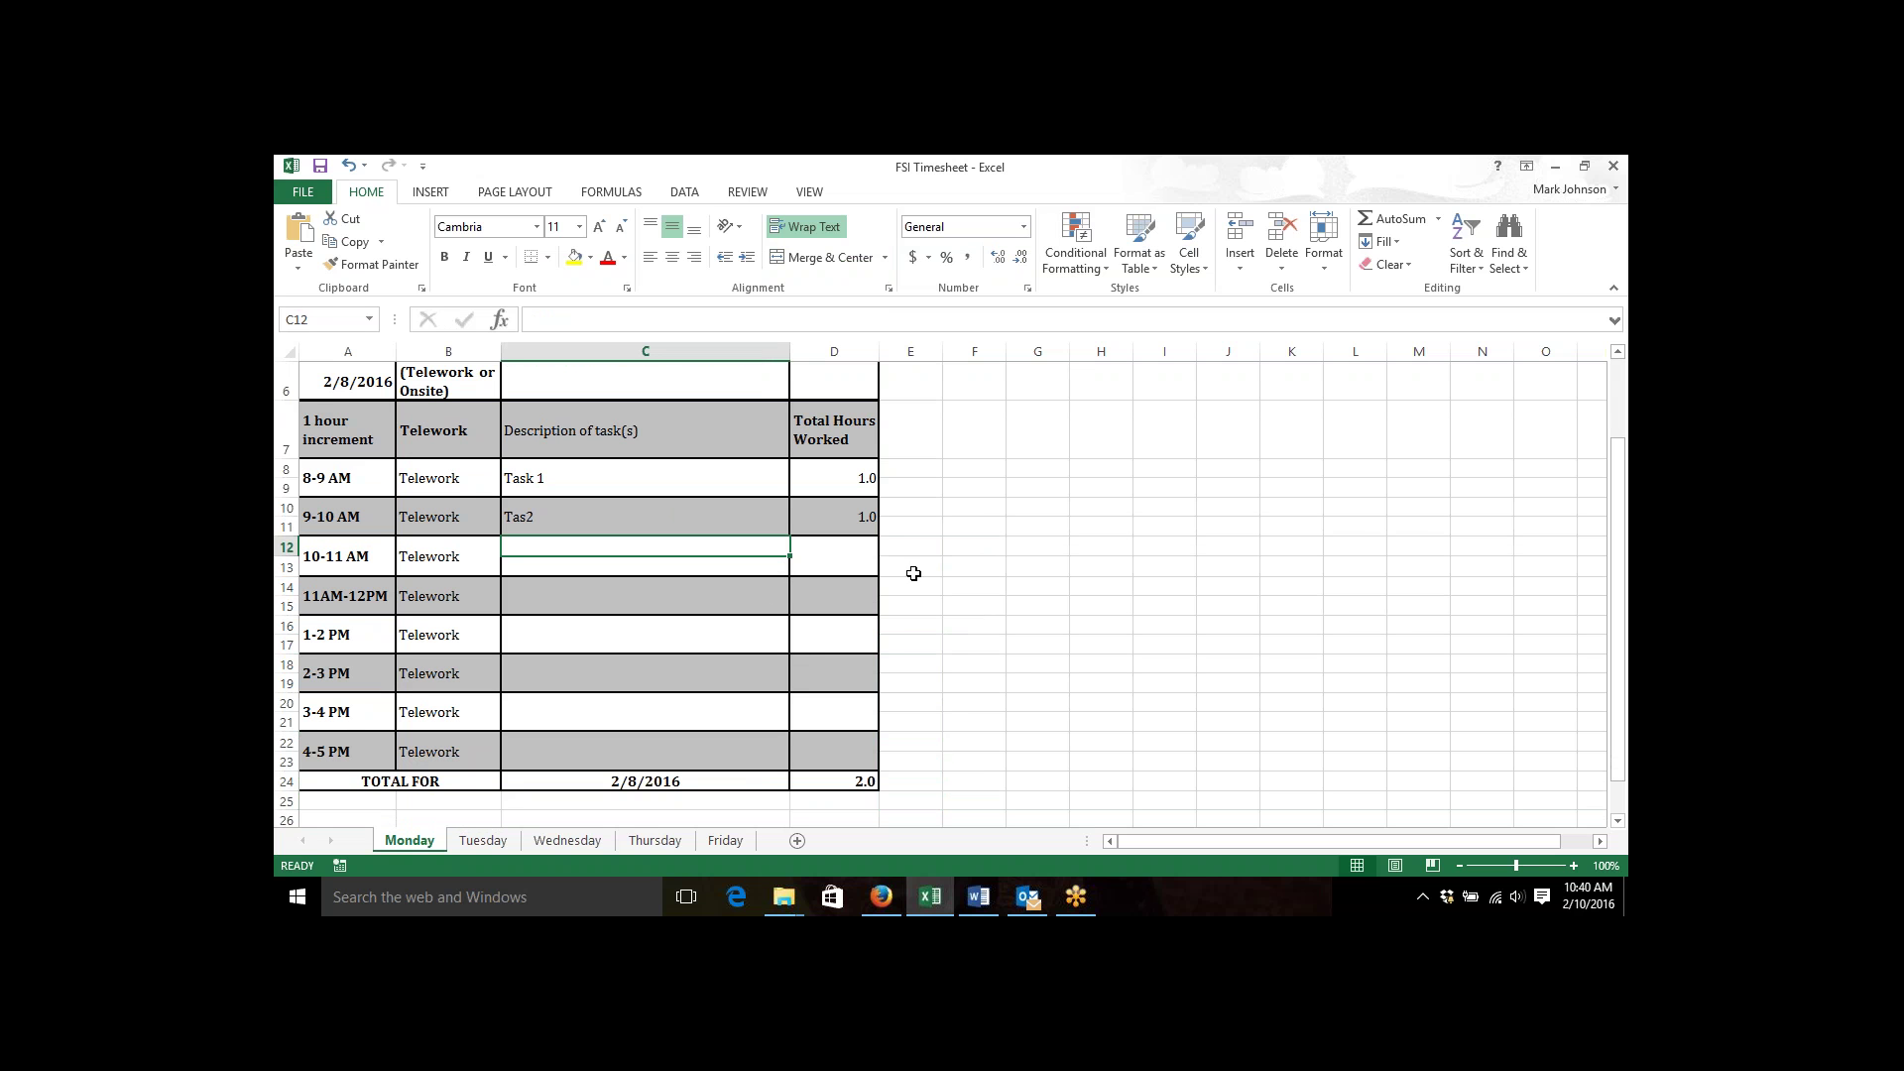
left_click(959, 575)
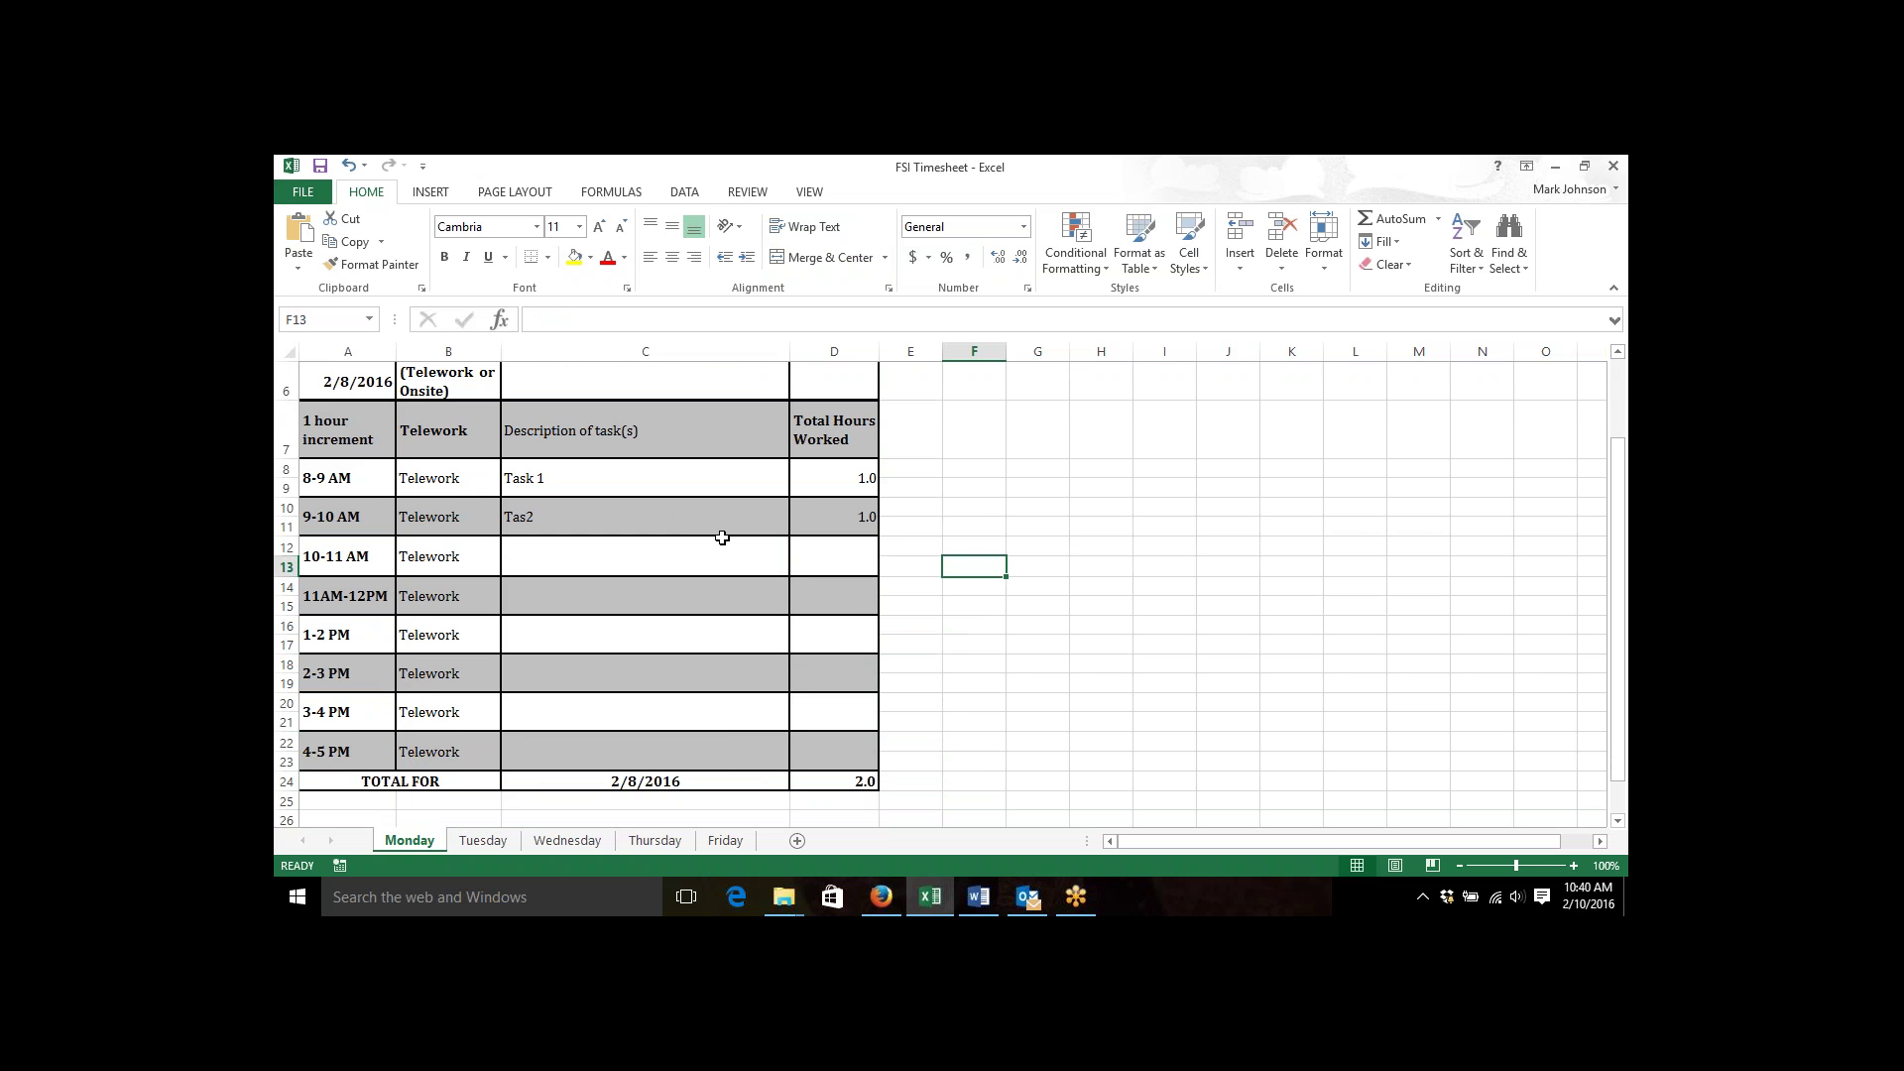
left_click(712, 541)
left_click(947, 590)
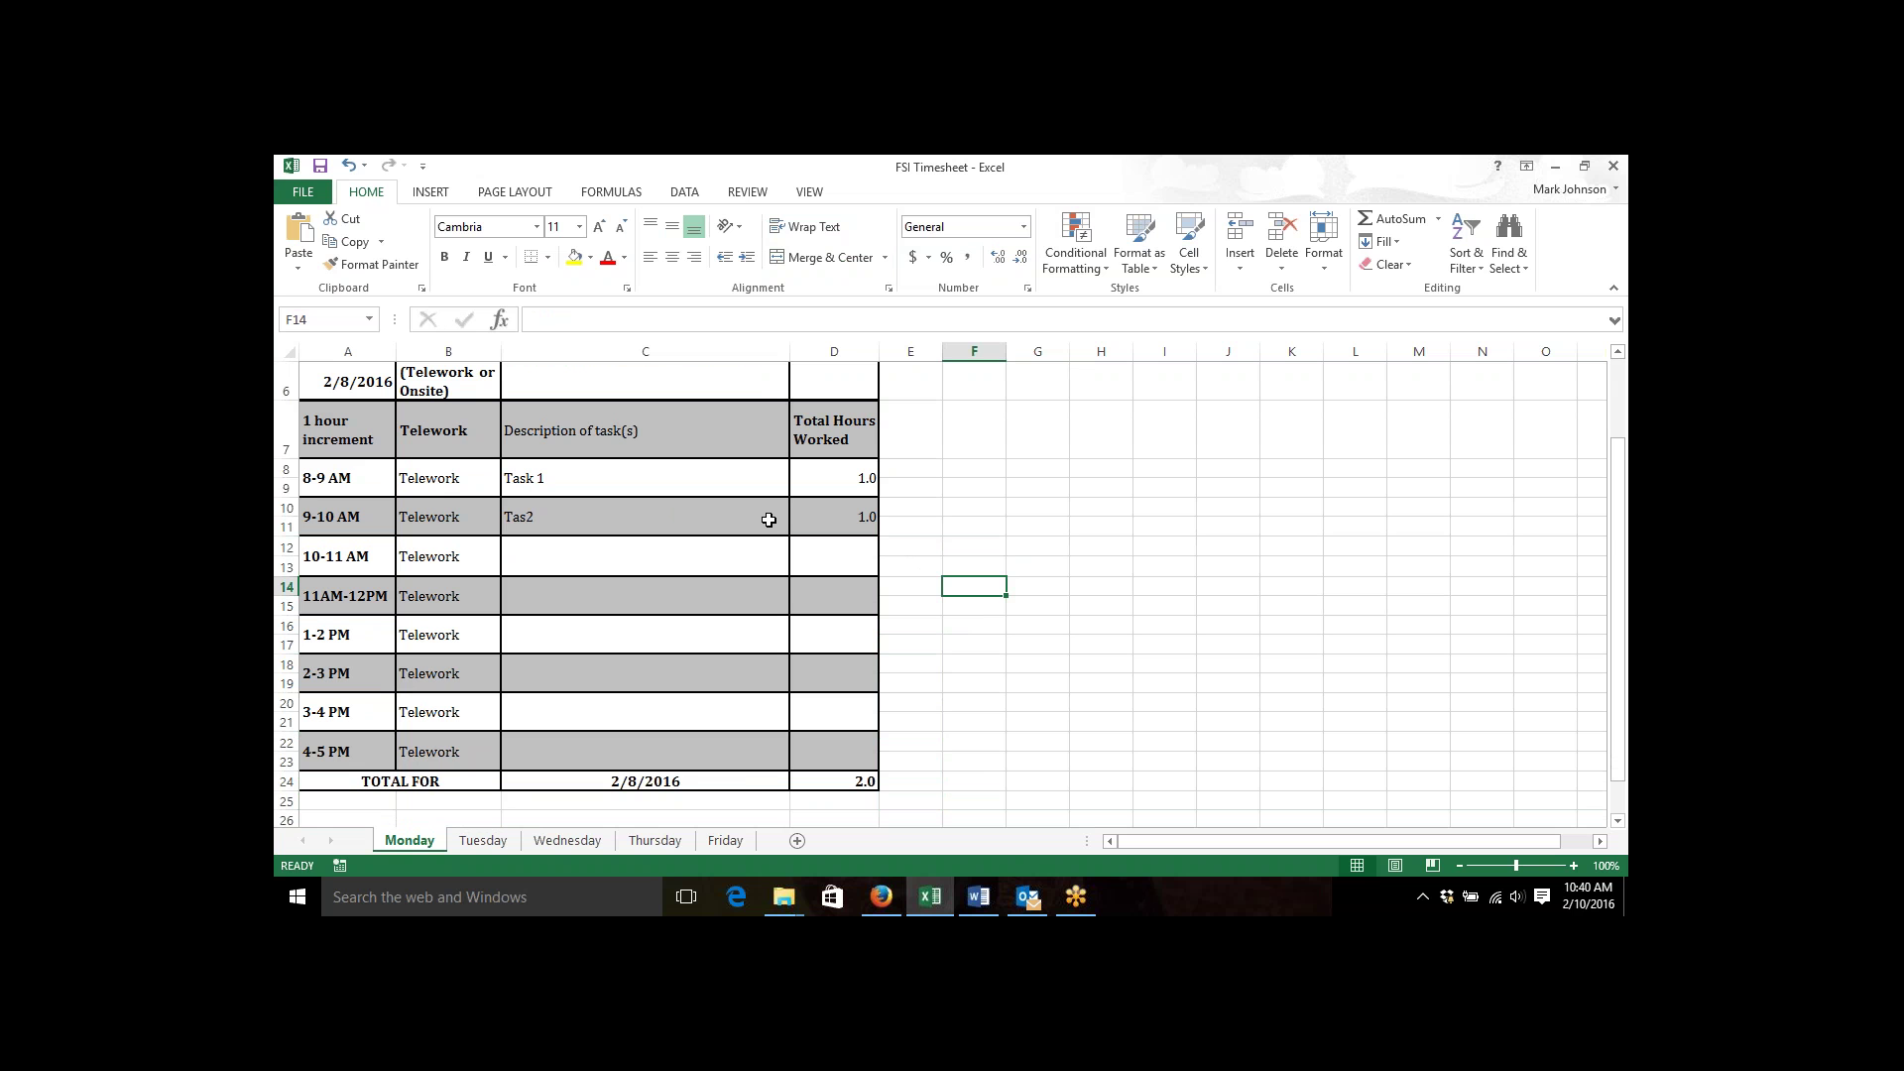
Correct the 9-10 AM description from Tas2 to Task 2.
left_click(759, 533)
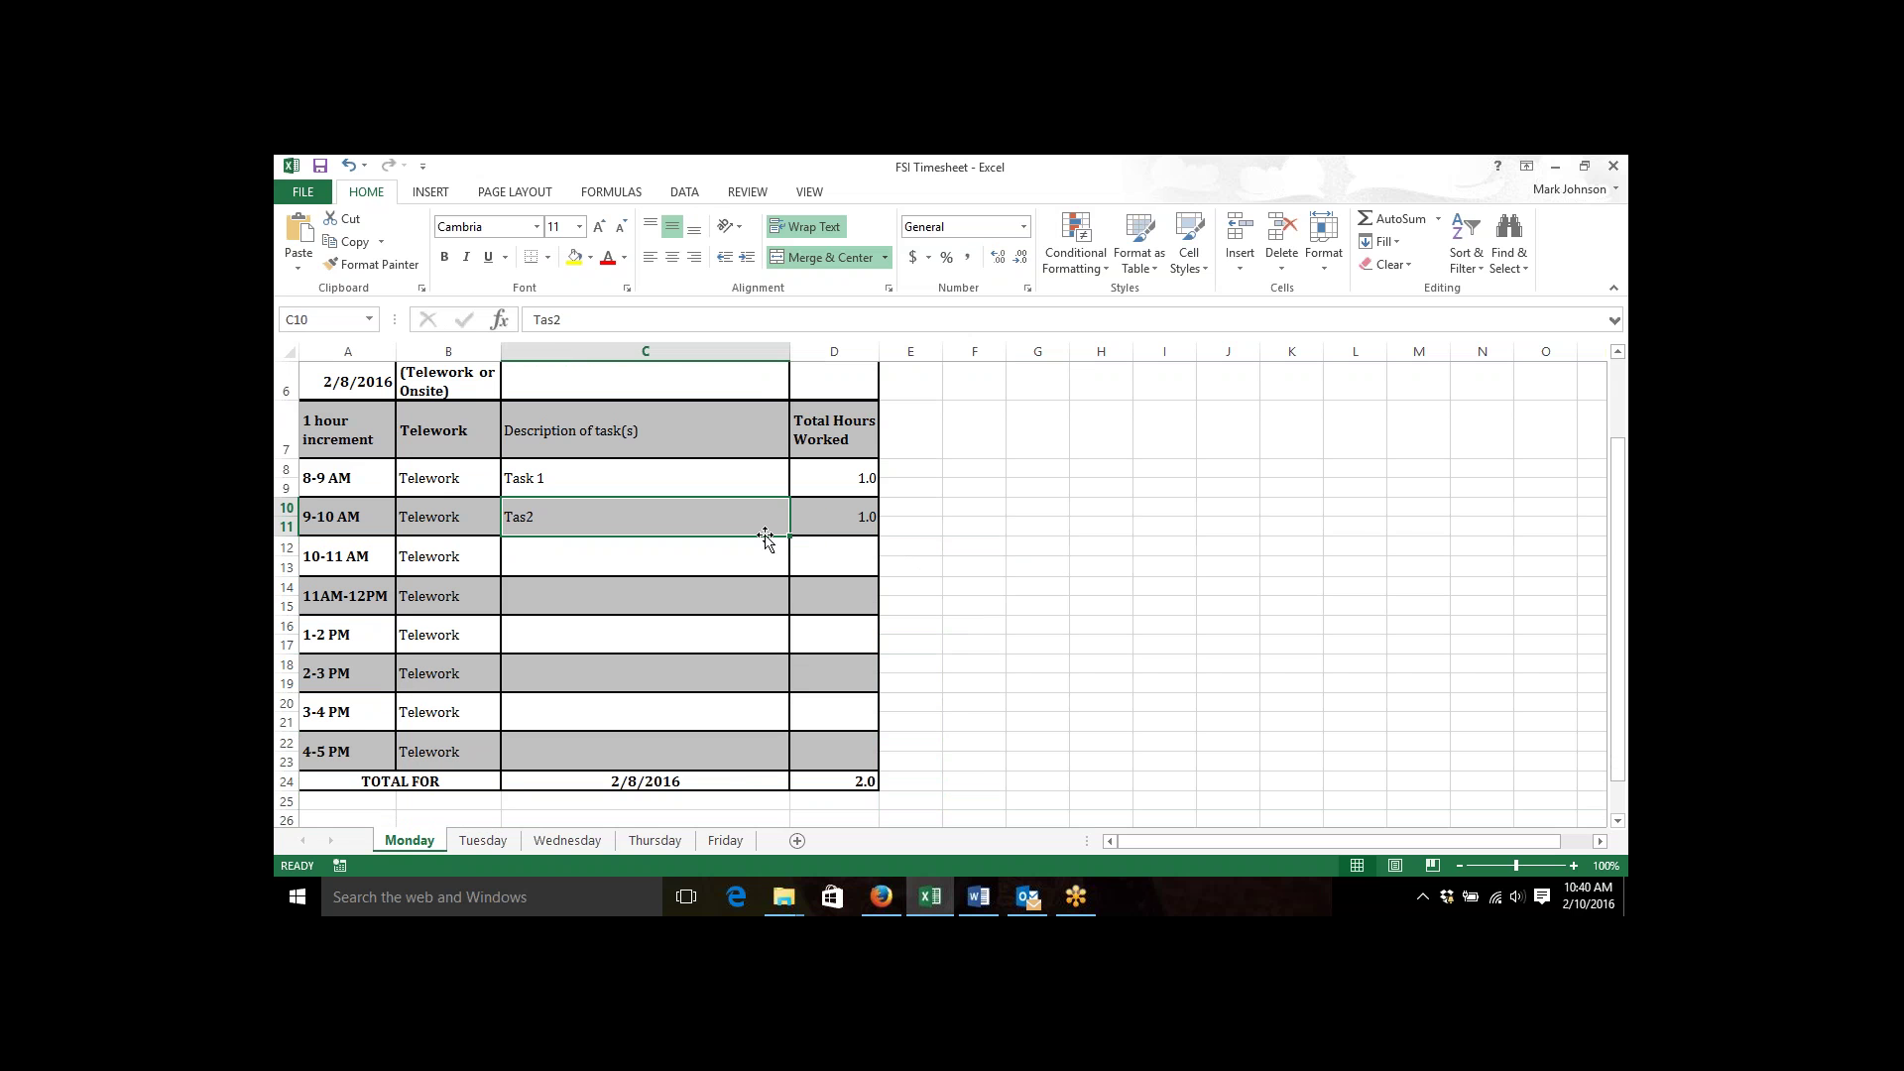
double_click(762, 530)
key("BackSpace")
type("k 1")
key("BackSpace")
key("BackSpace")
key("BackSpace")
key("BackSpace")
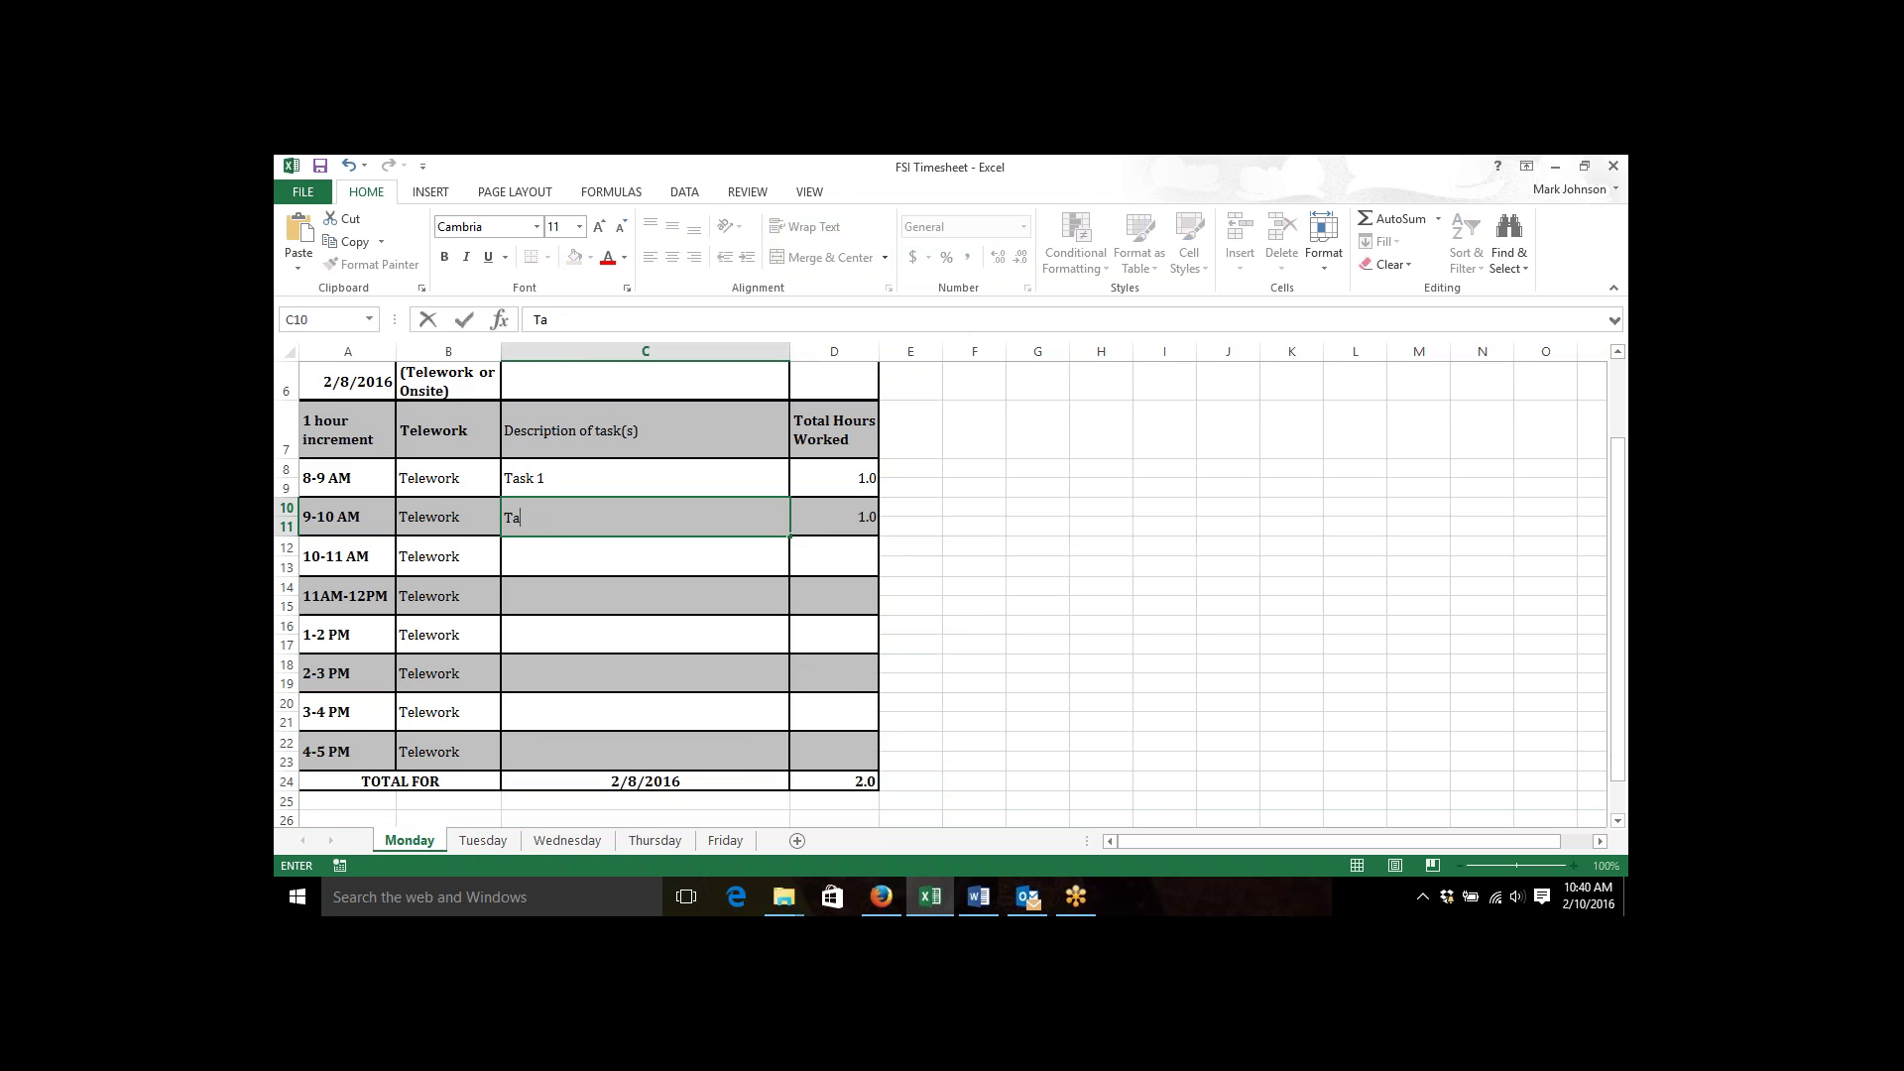
type("sk 1")
key("BackSpace")
type("2")
key("Return")
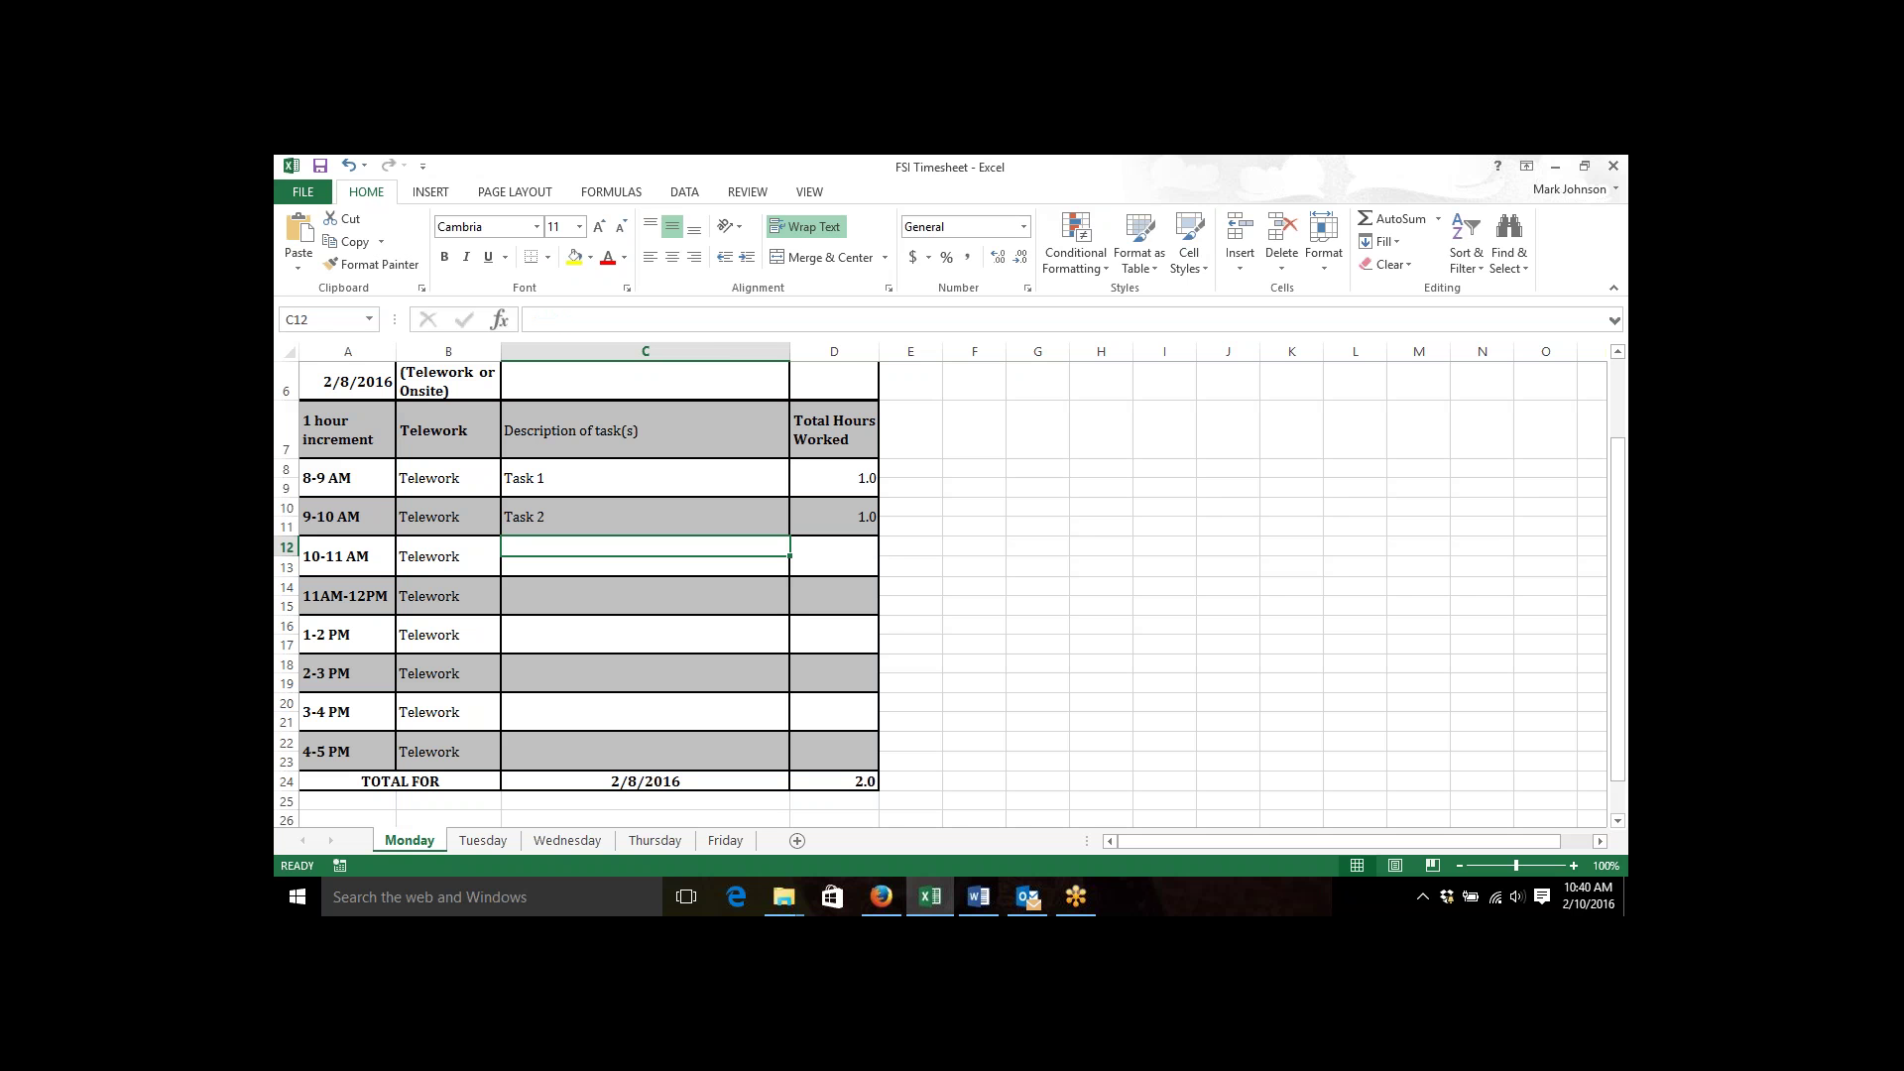
Log Task 3, Task 4 and Task 5 at 1 hour each.
type("Task 3")
key("Tab")
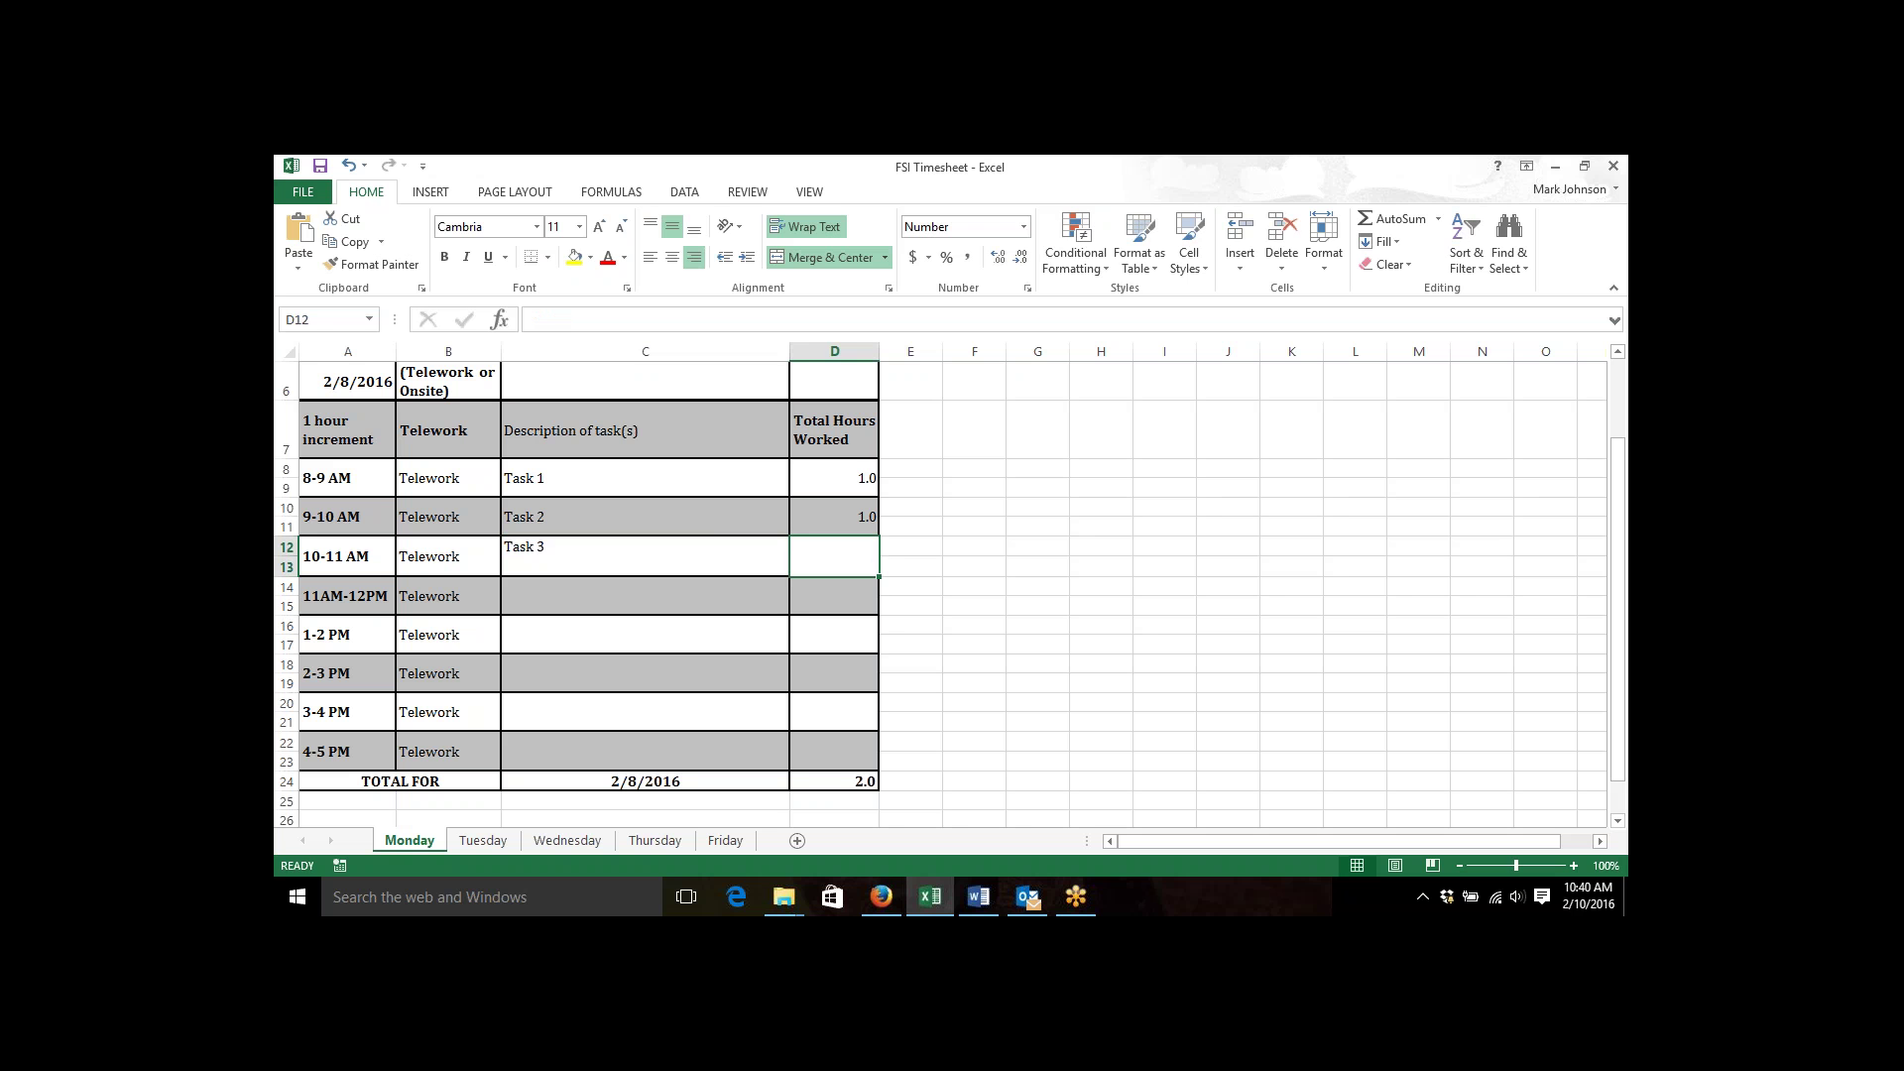
type("1")
key("Return")
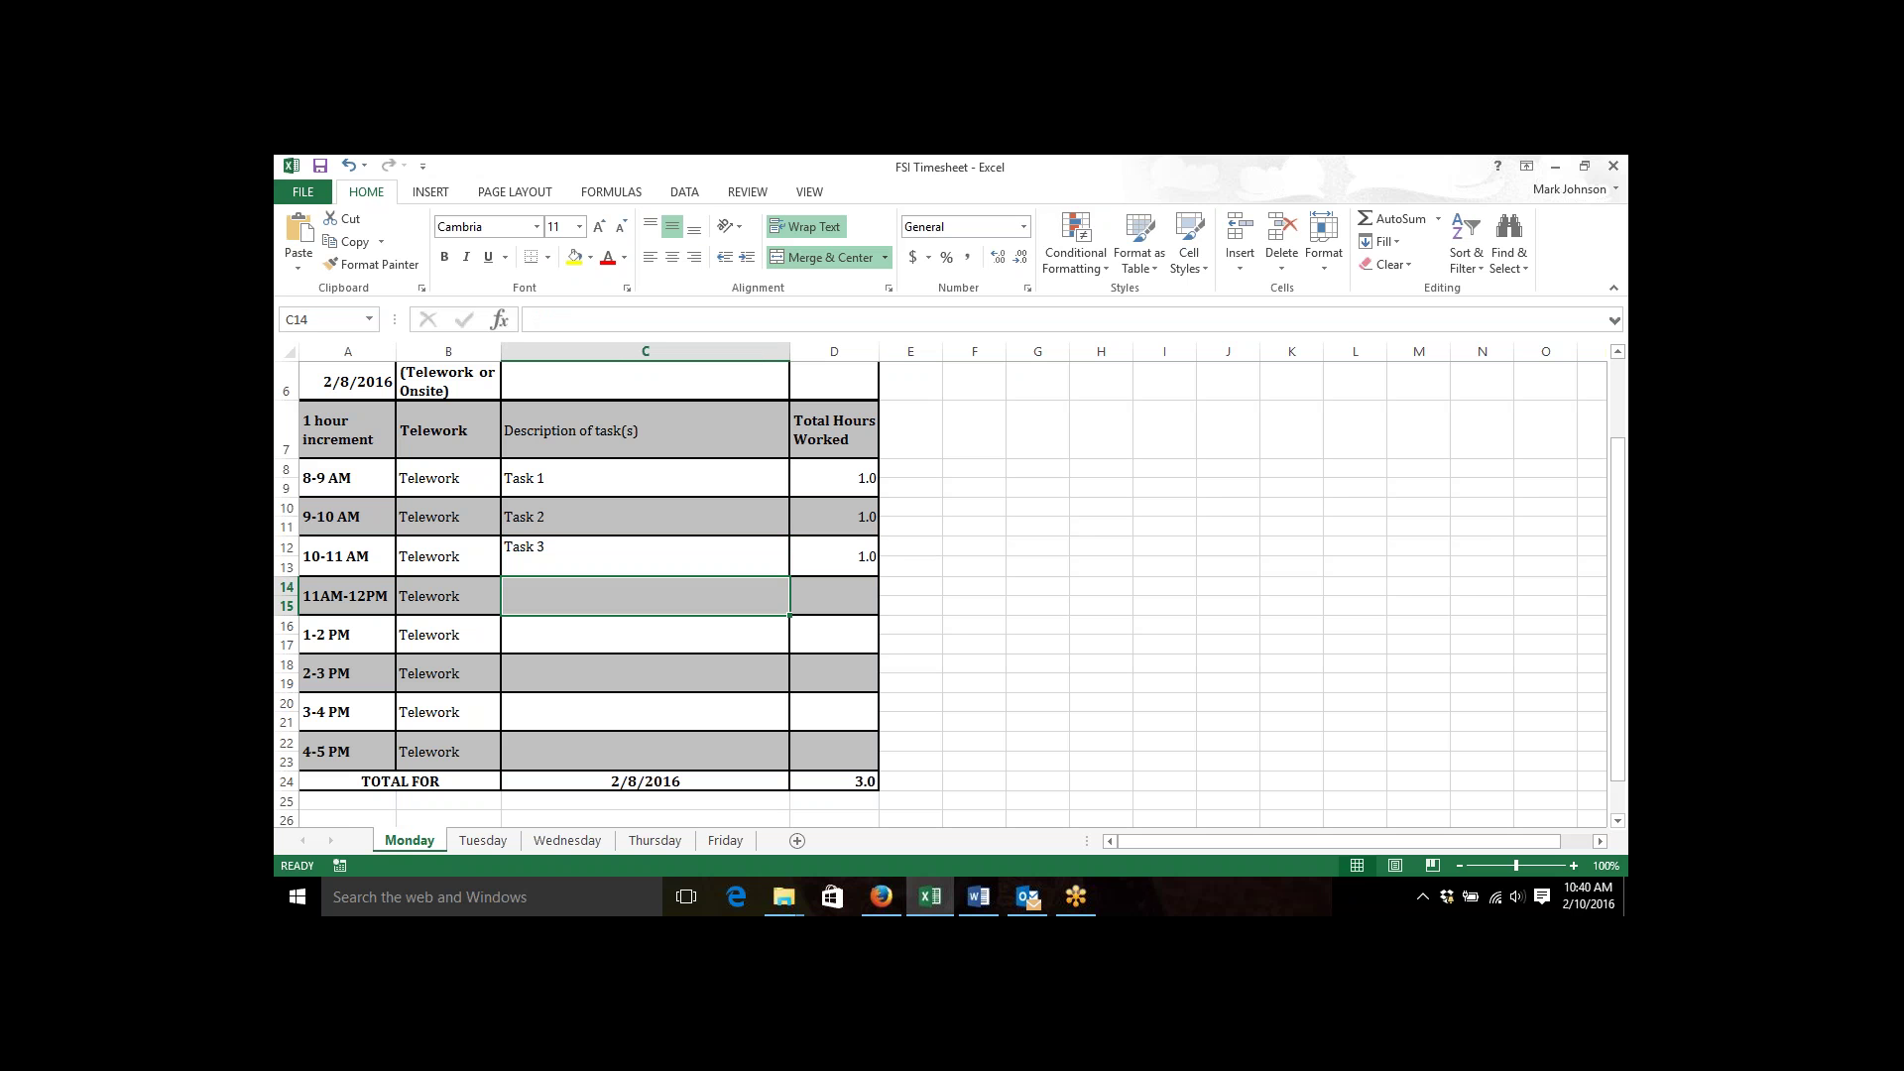
type("Task ")
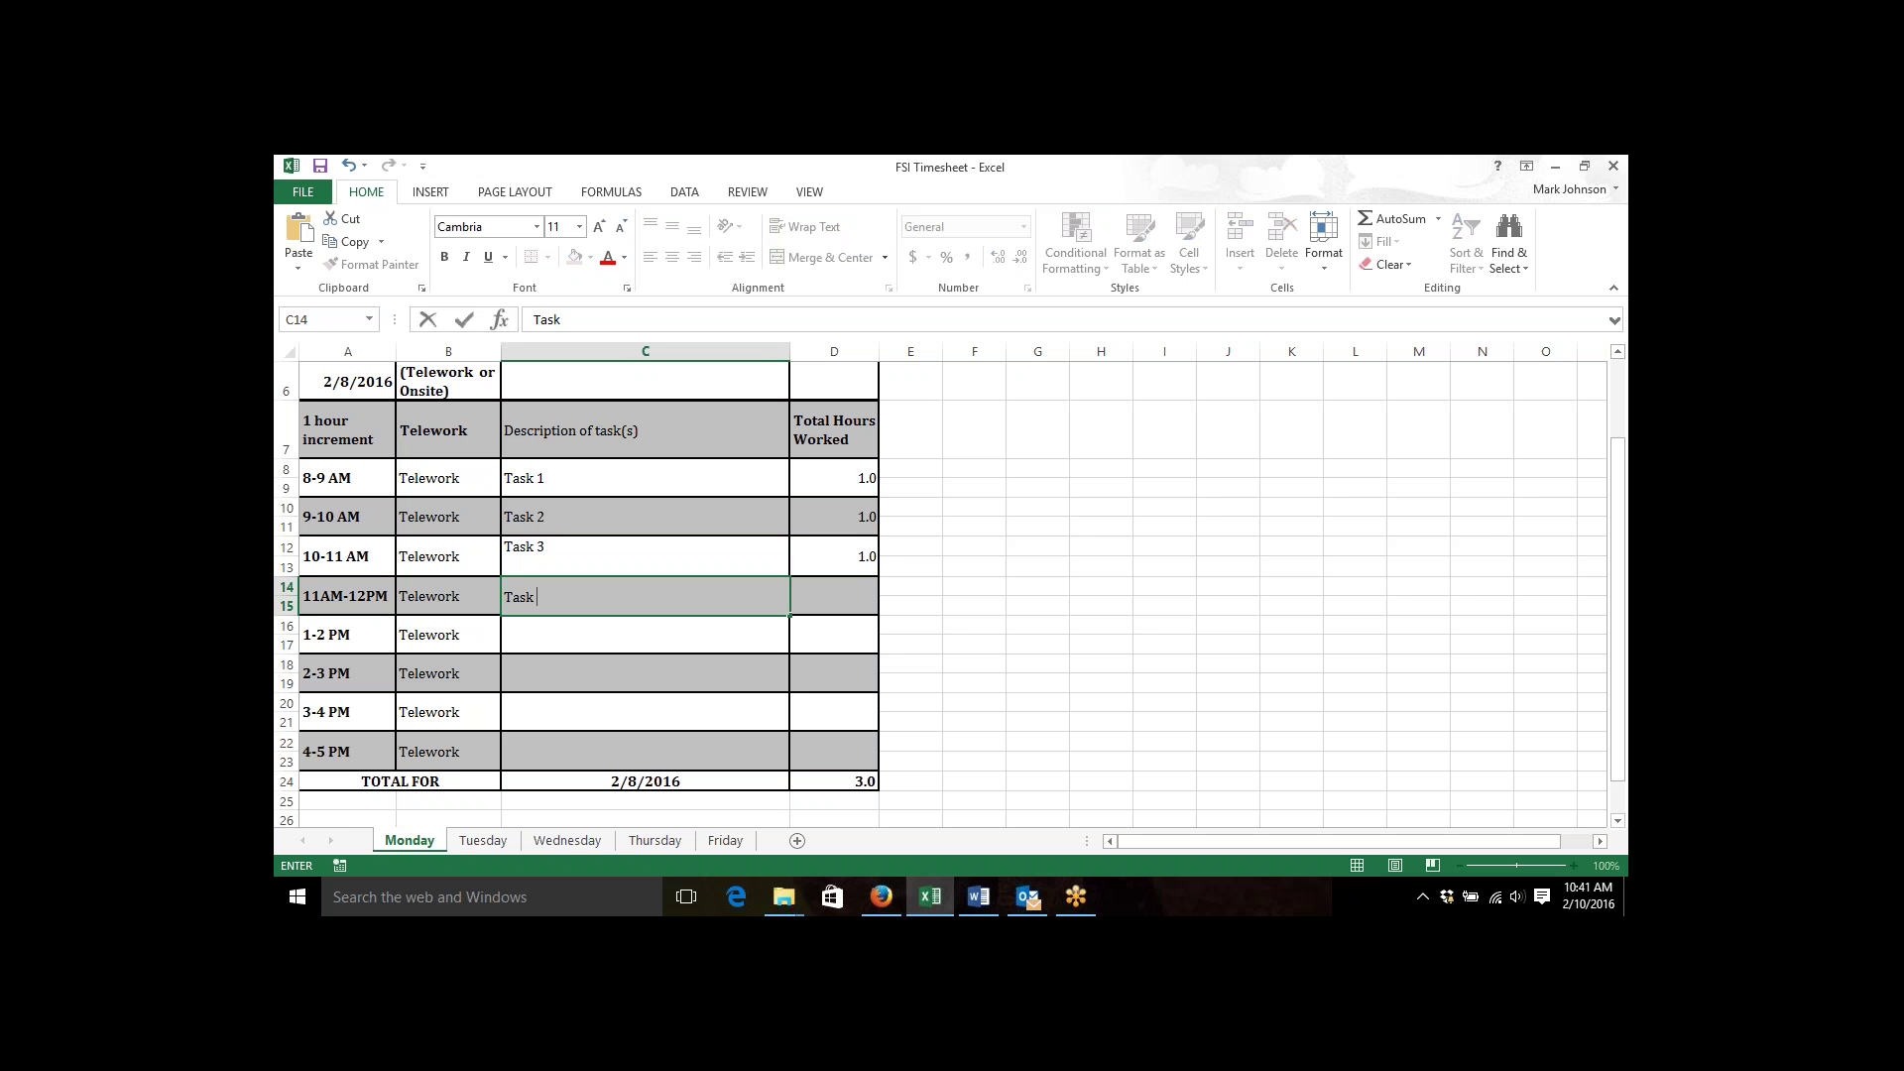
type("4")
key("Tab")
type("1")
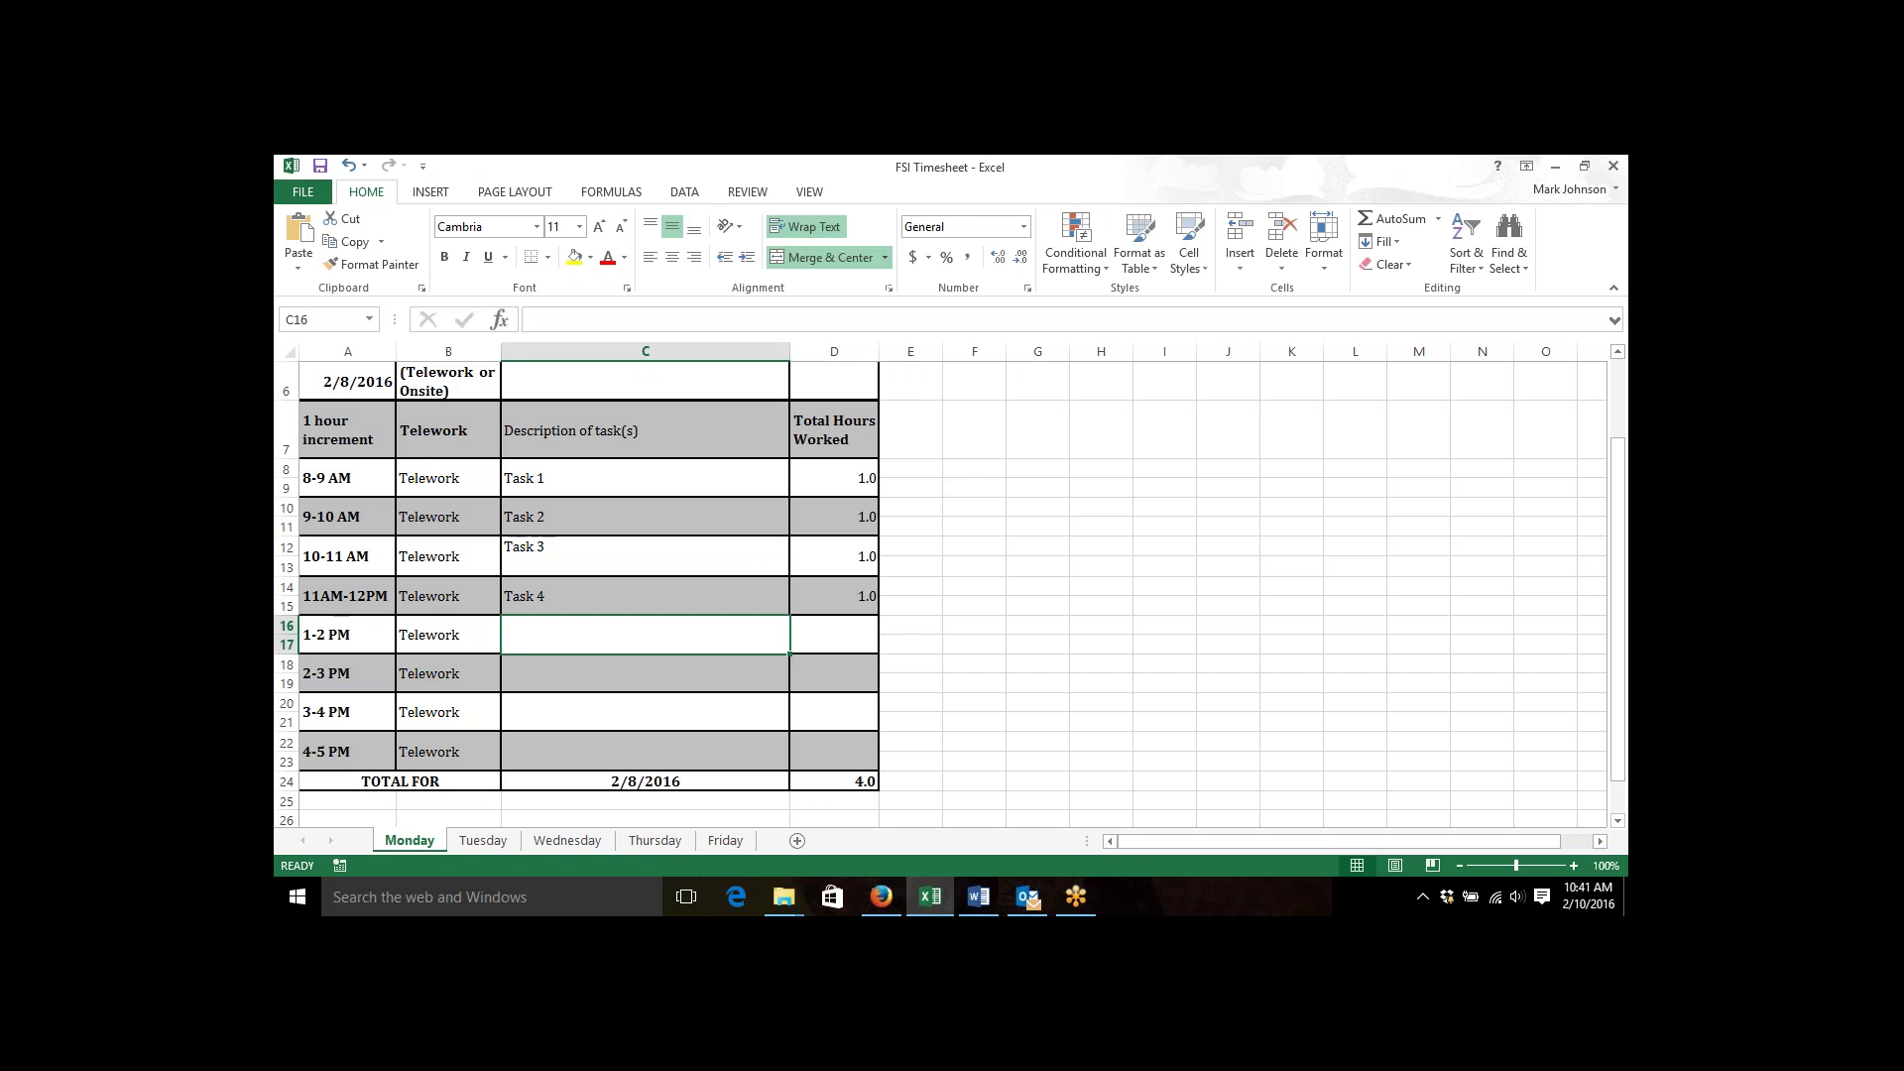
type("Task 5")
key("Tab")
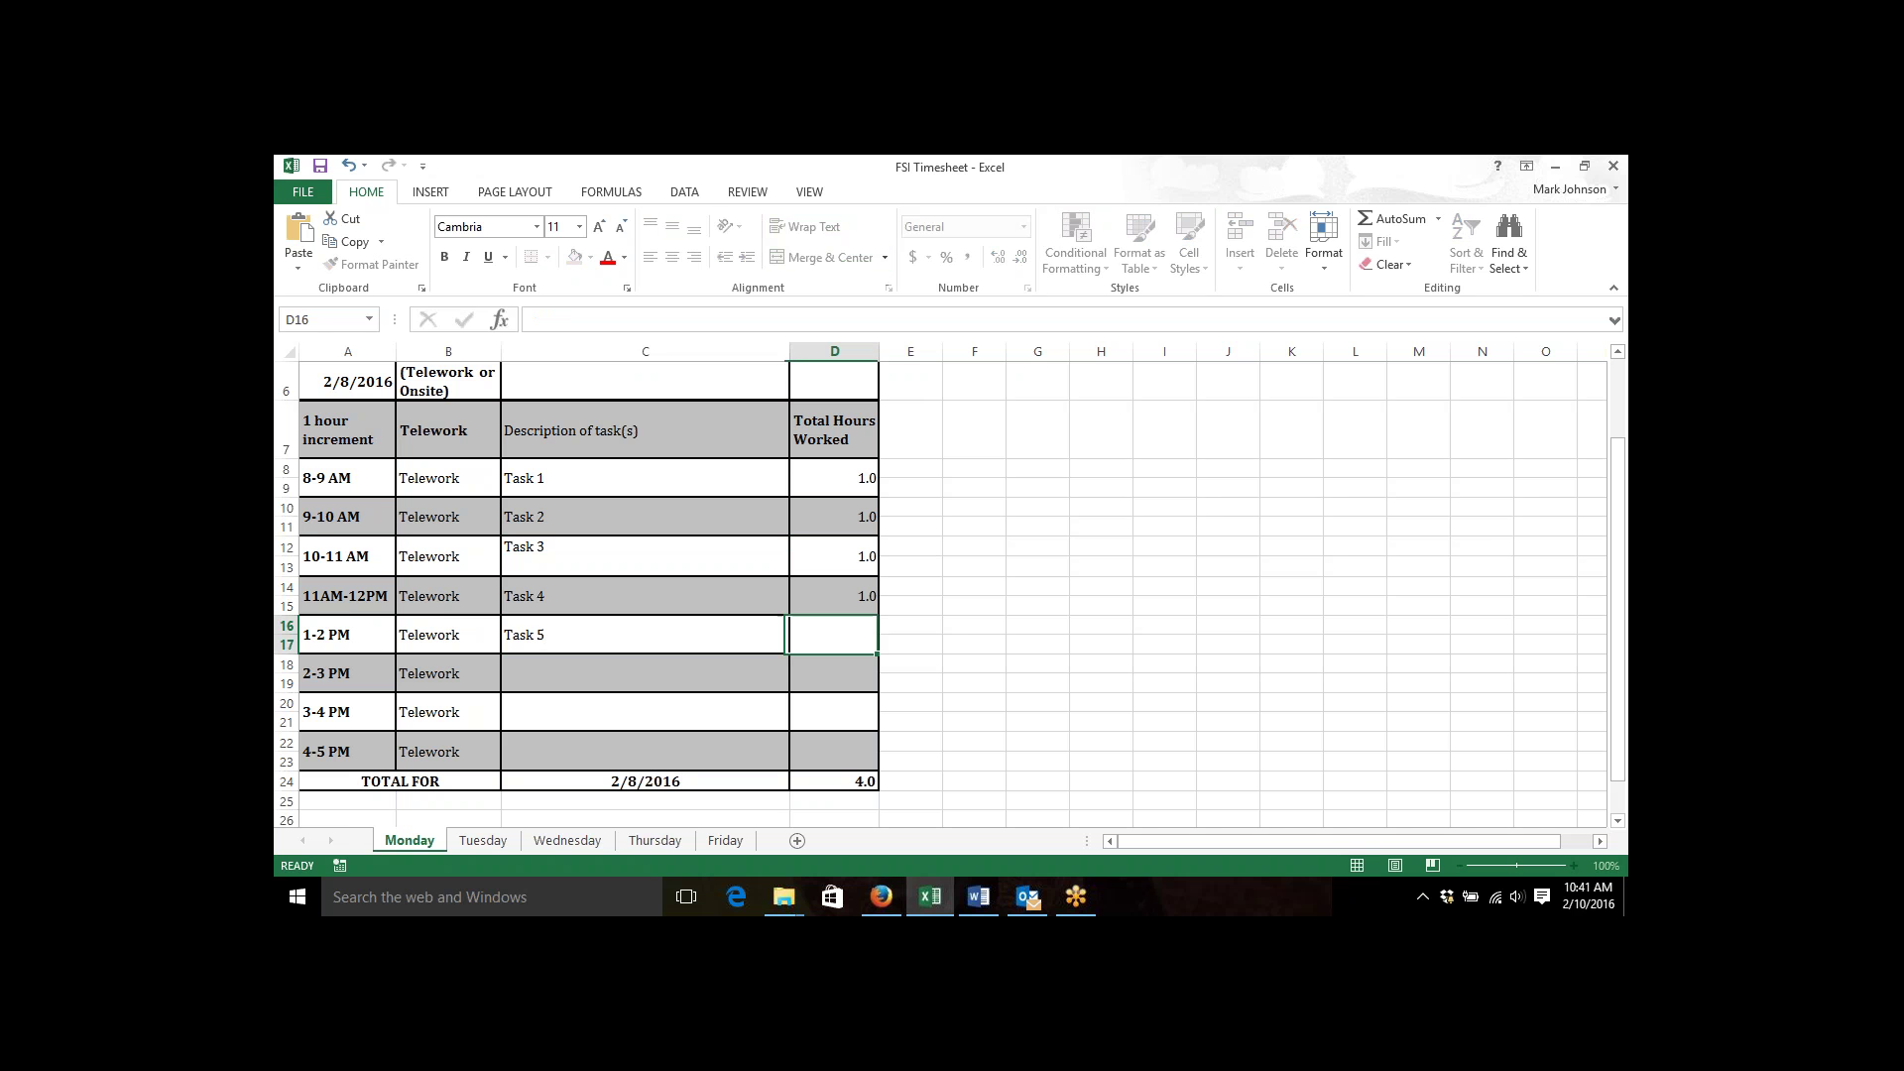
type("1")
key("Return")
Log Task 6, Task 7 and Task 8 at 1 hour each, totaling 8.0.
type("Task 6")
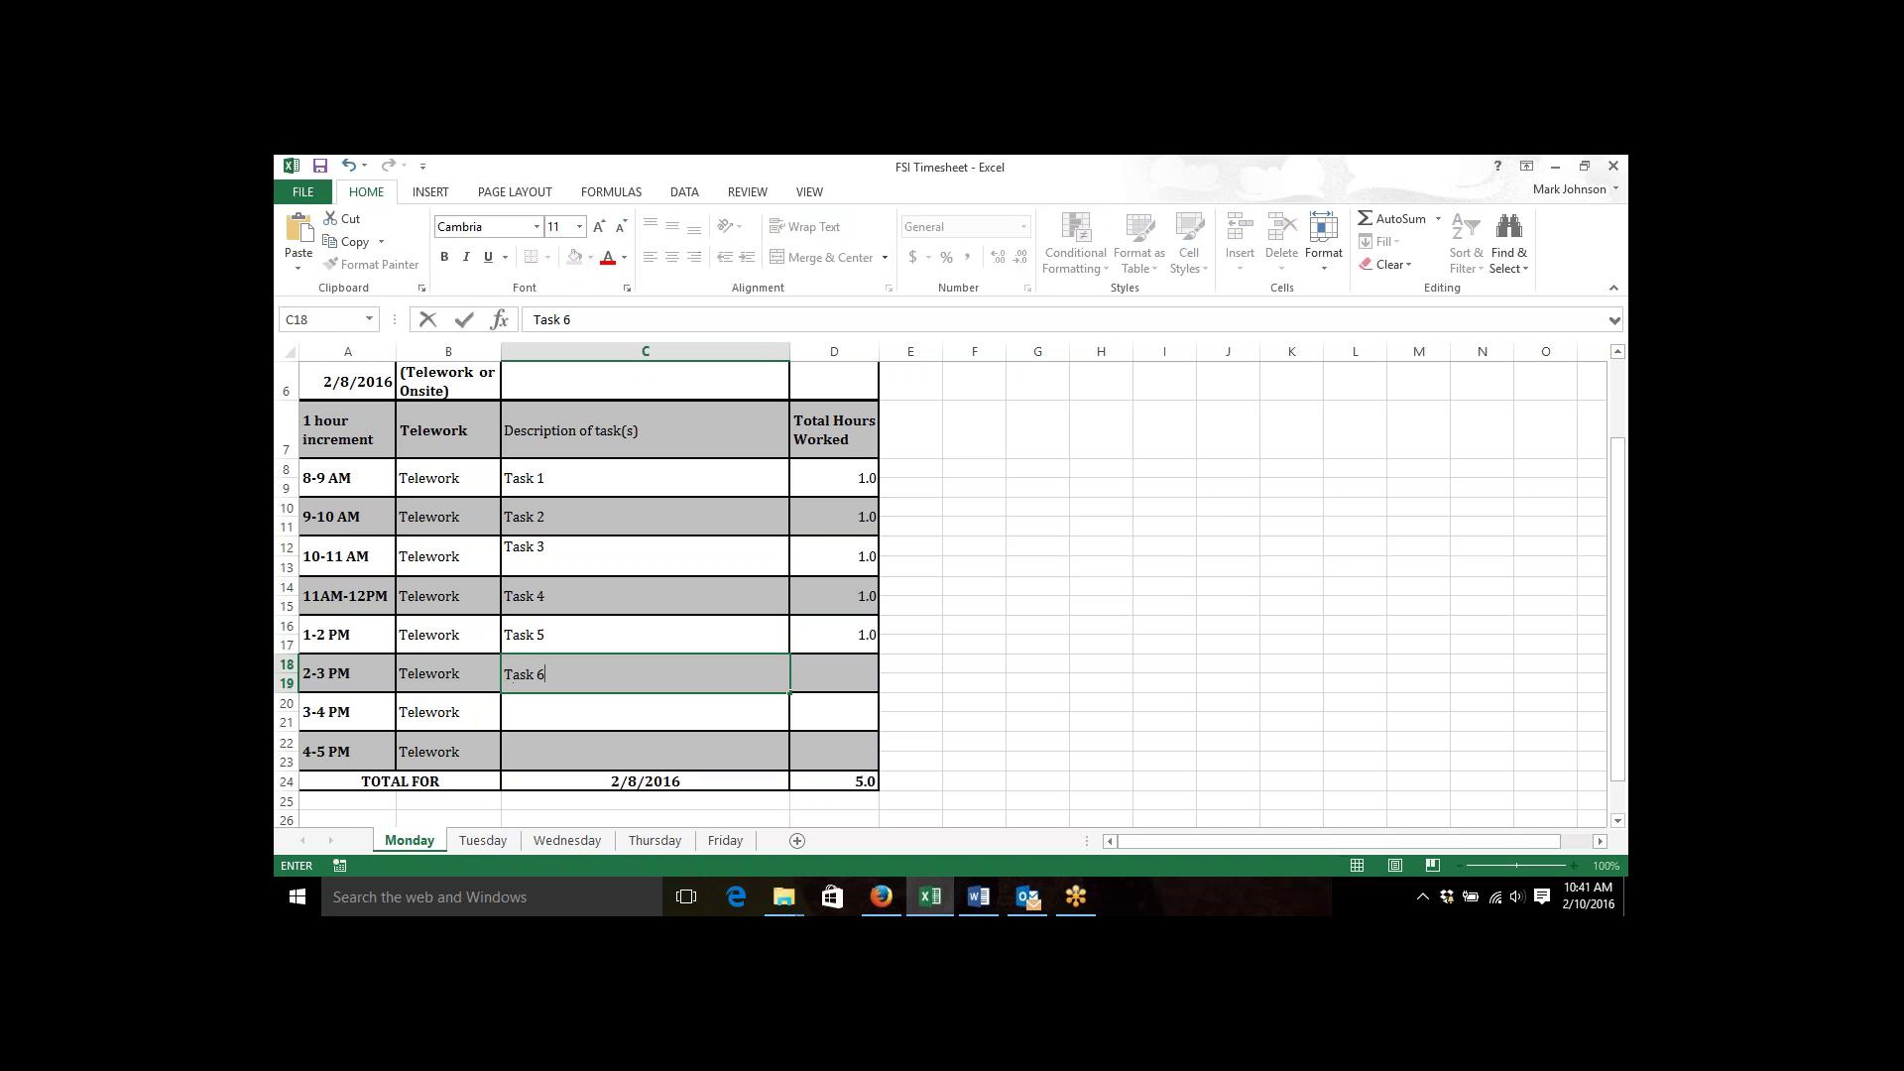
key("Tab")
type("1")
key("Return")
type("Task ")
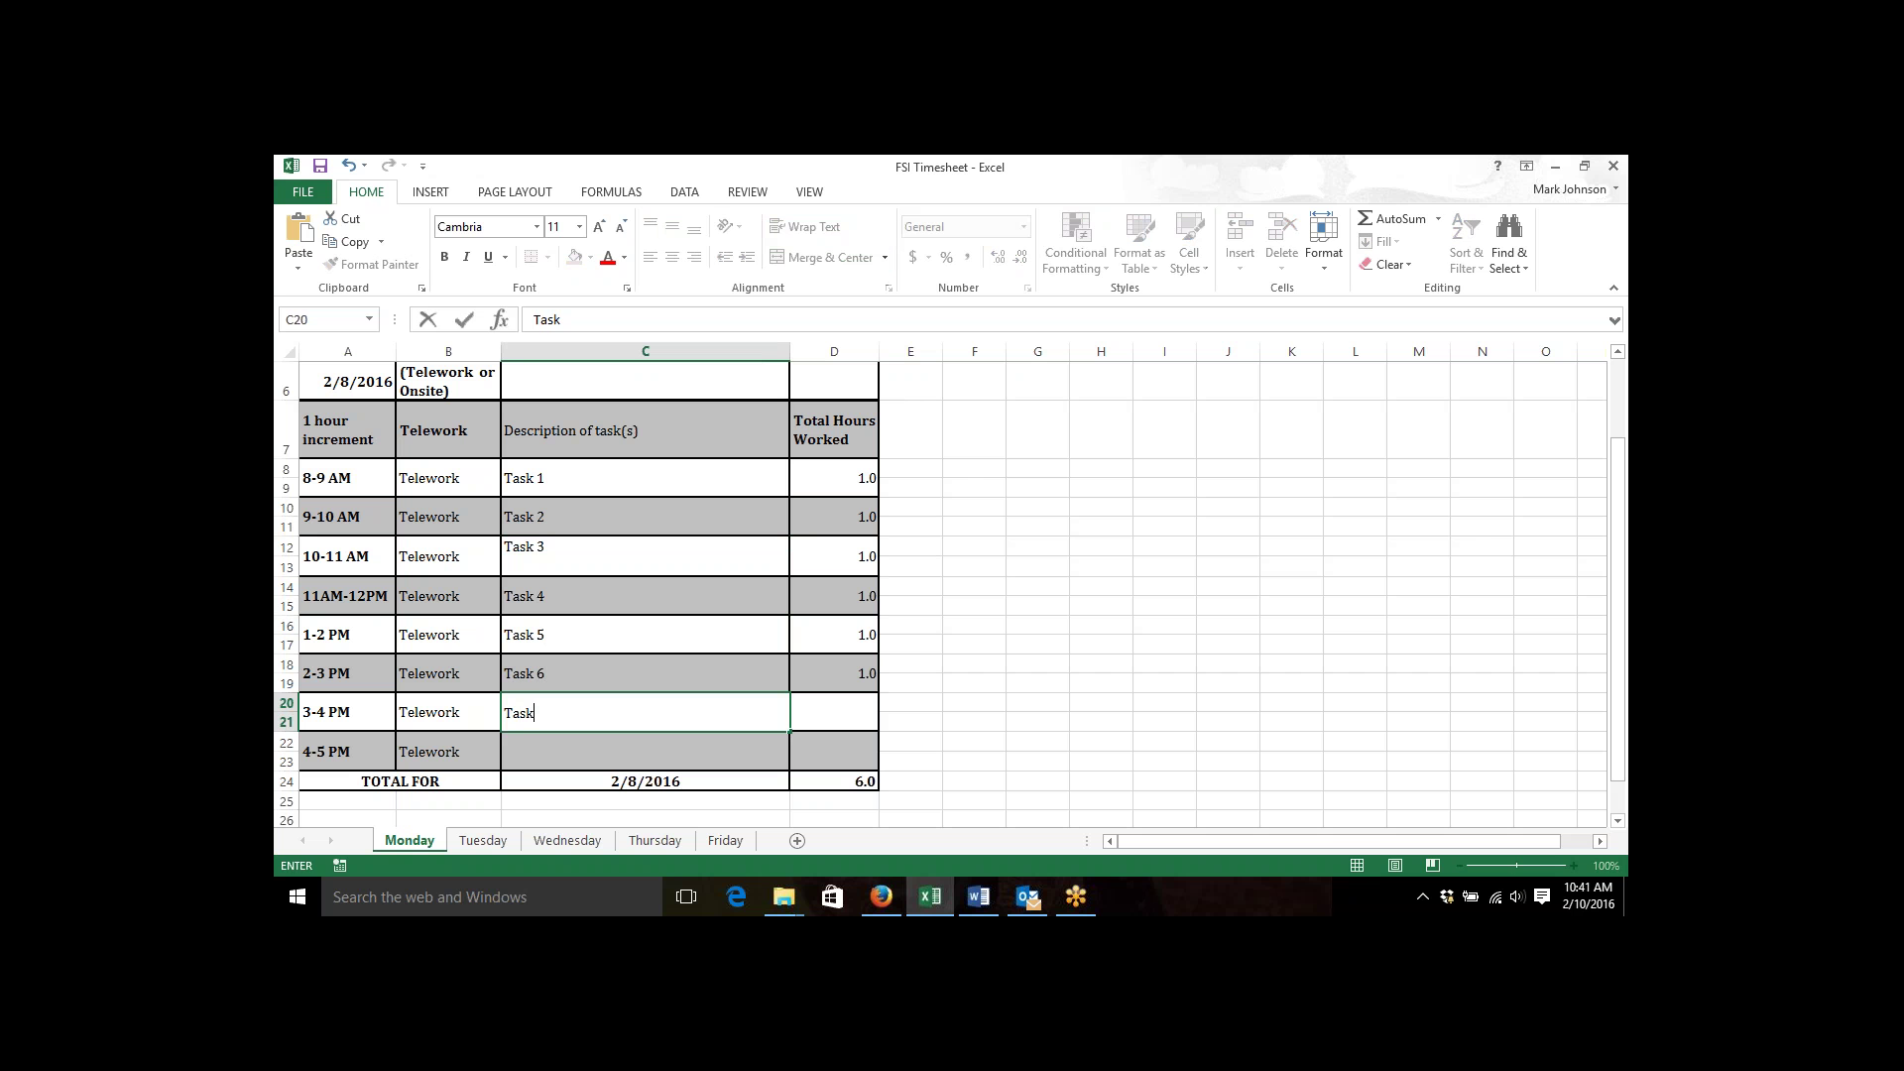
type("7")
key("Tab")
type("1")
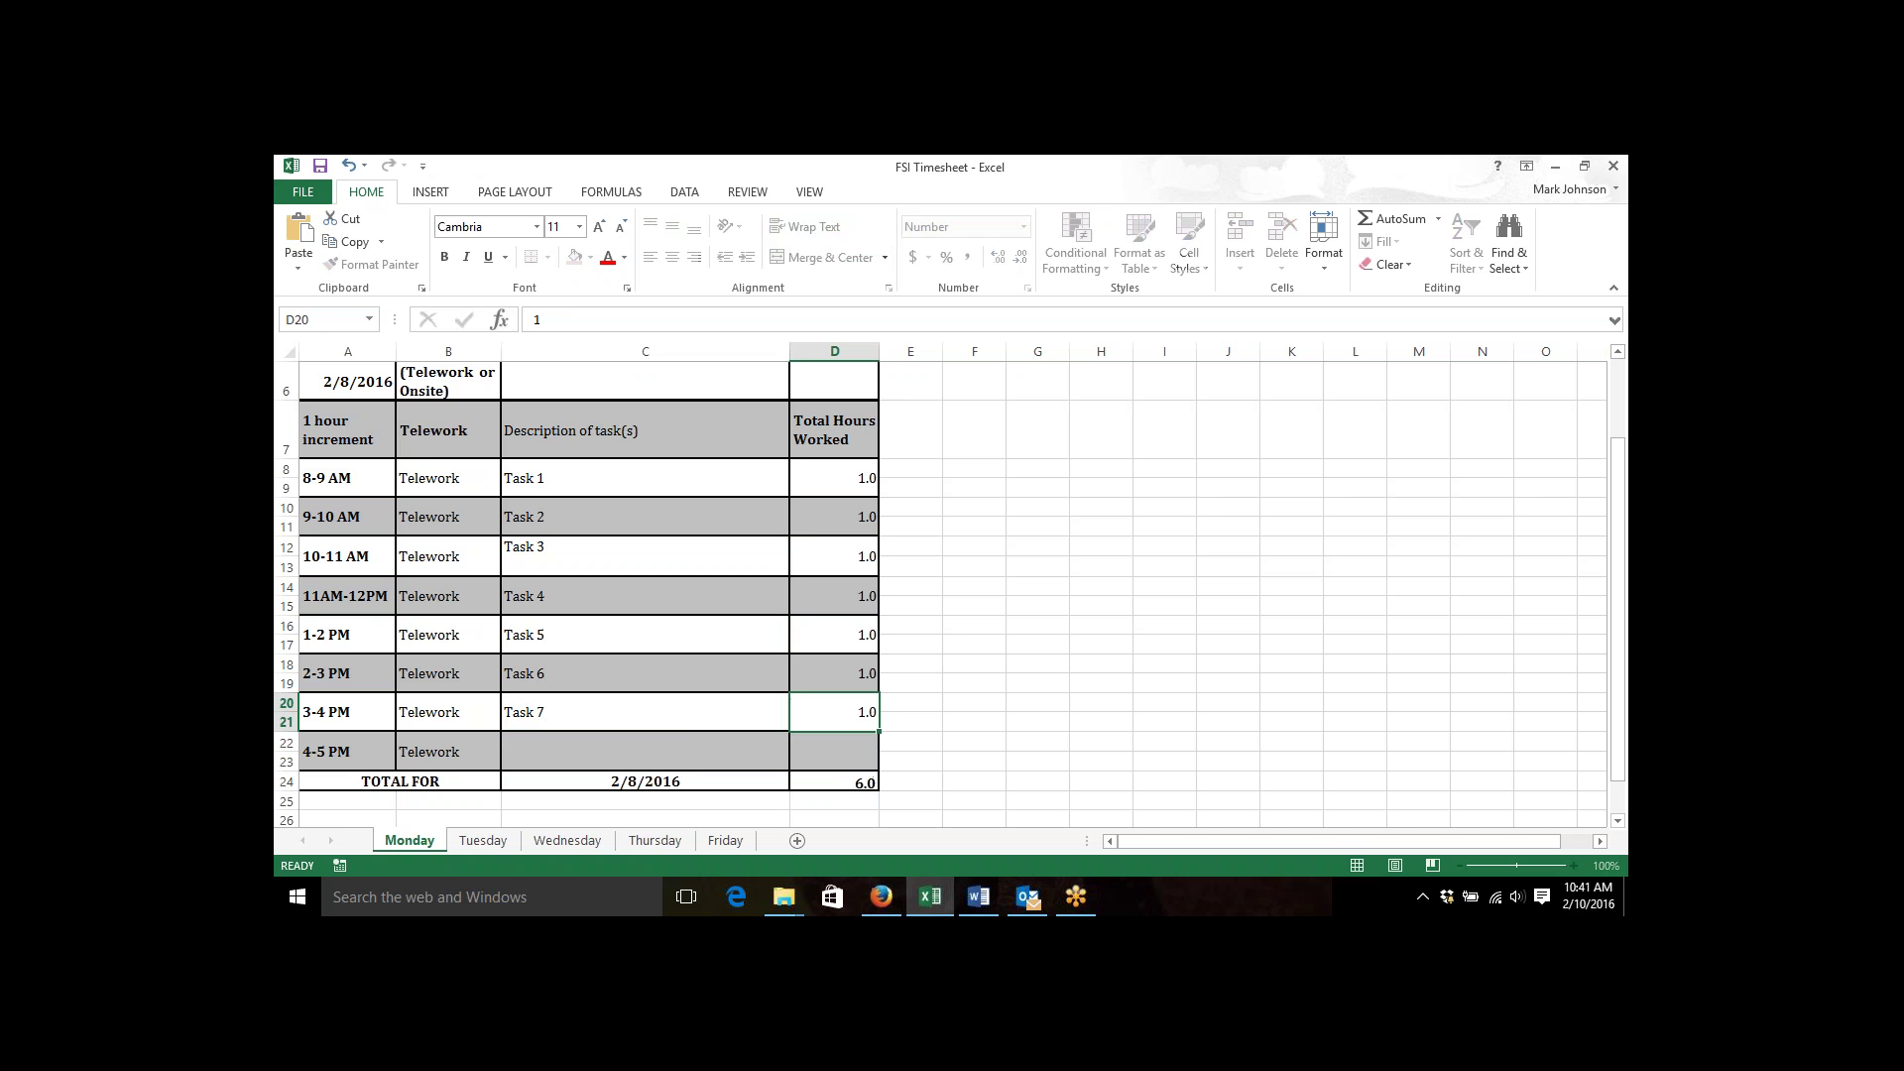
key("Return")
type("Task 8")
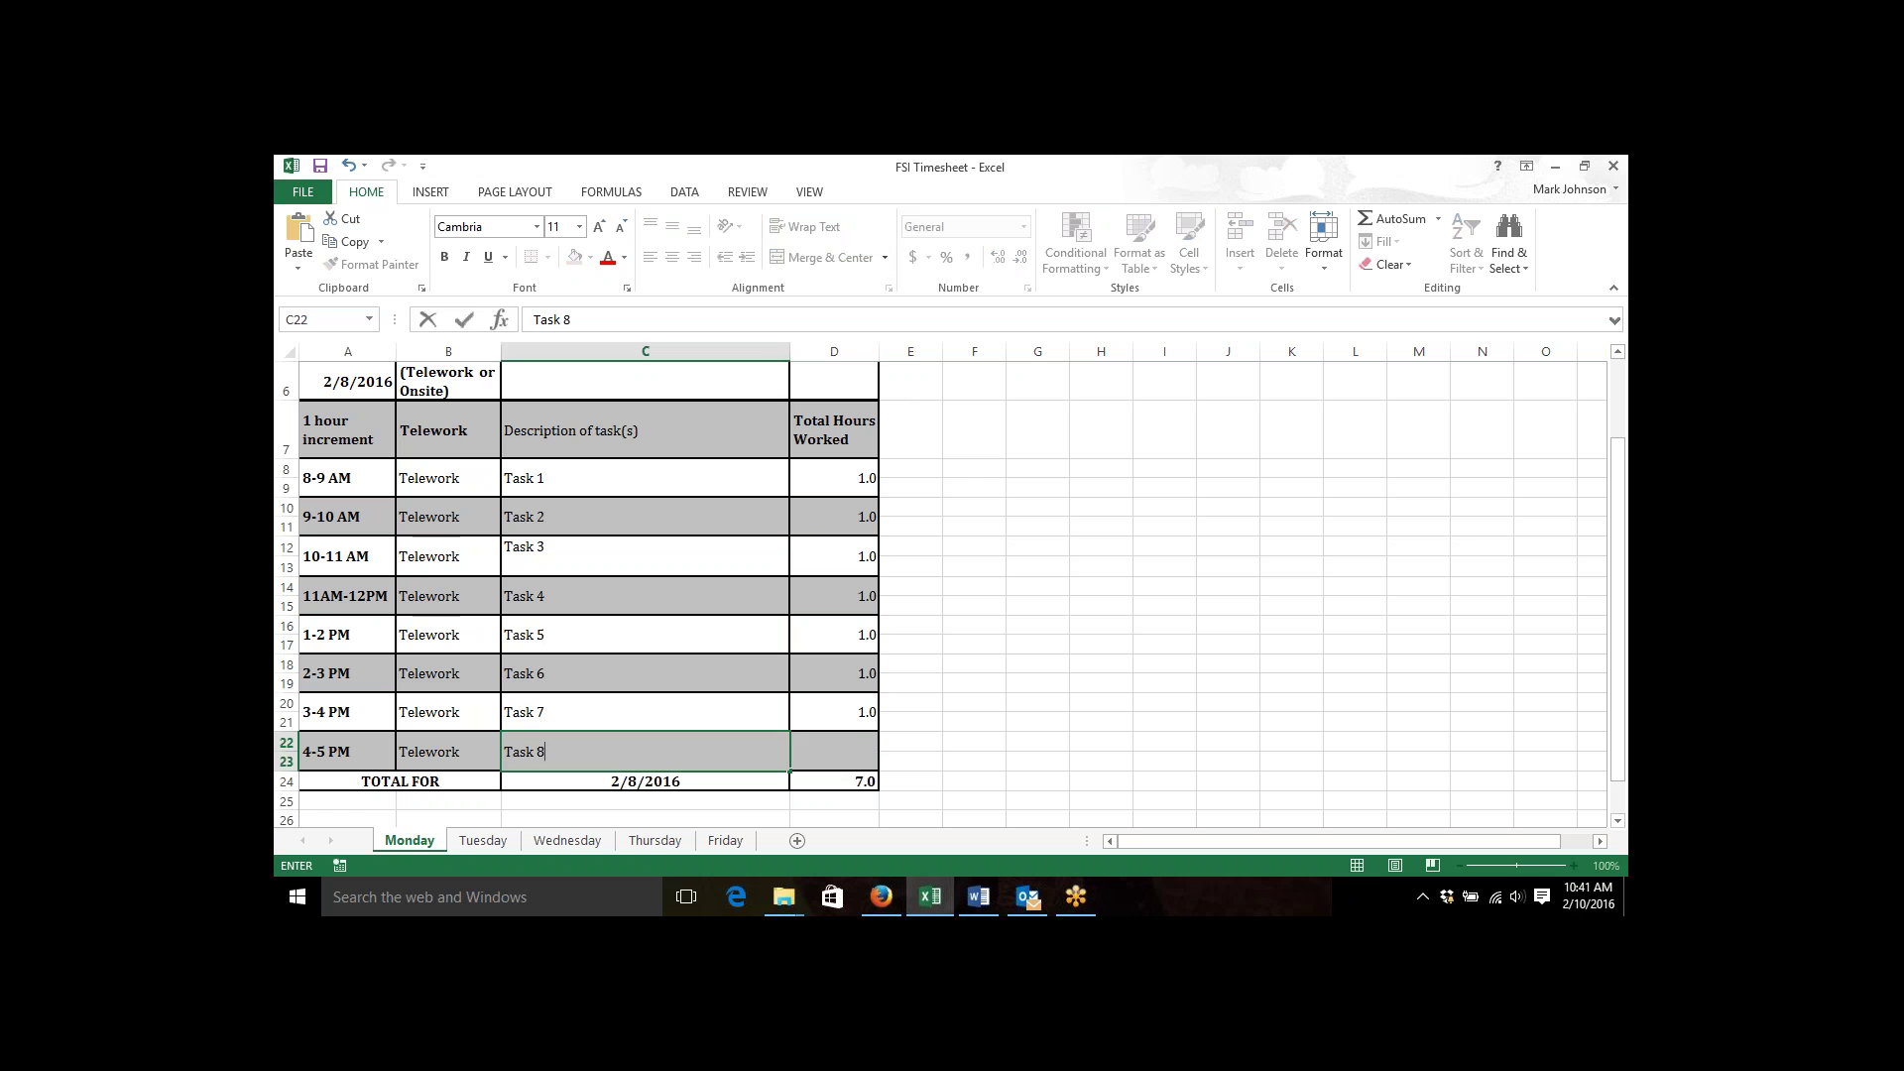
key("Tab")
type("1")
key("Tab")
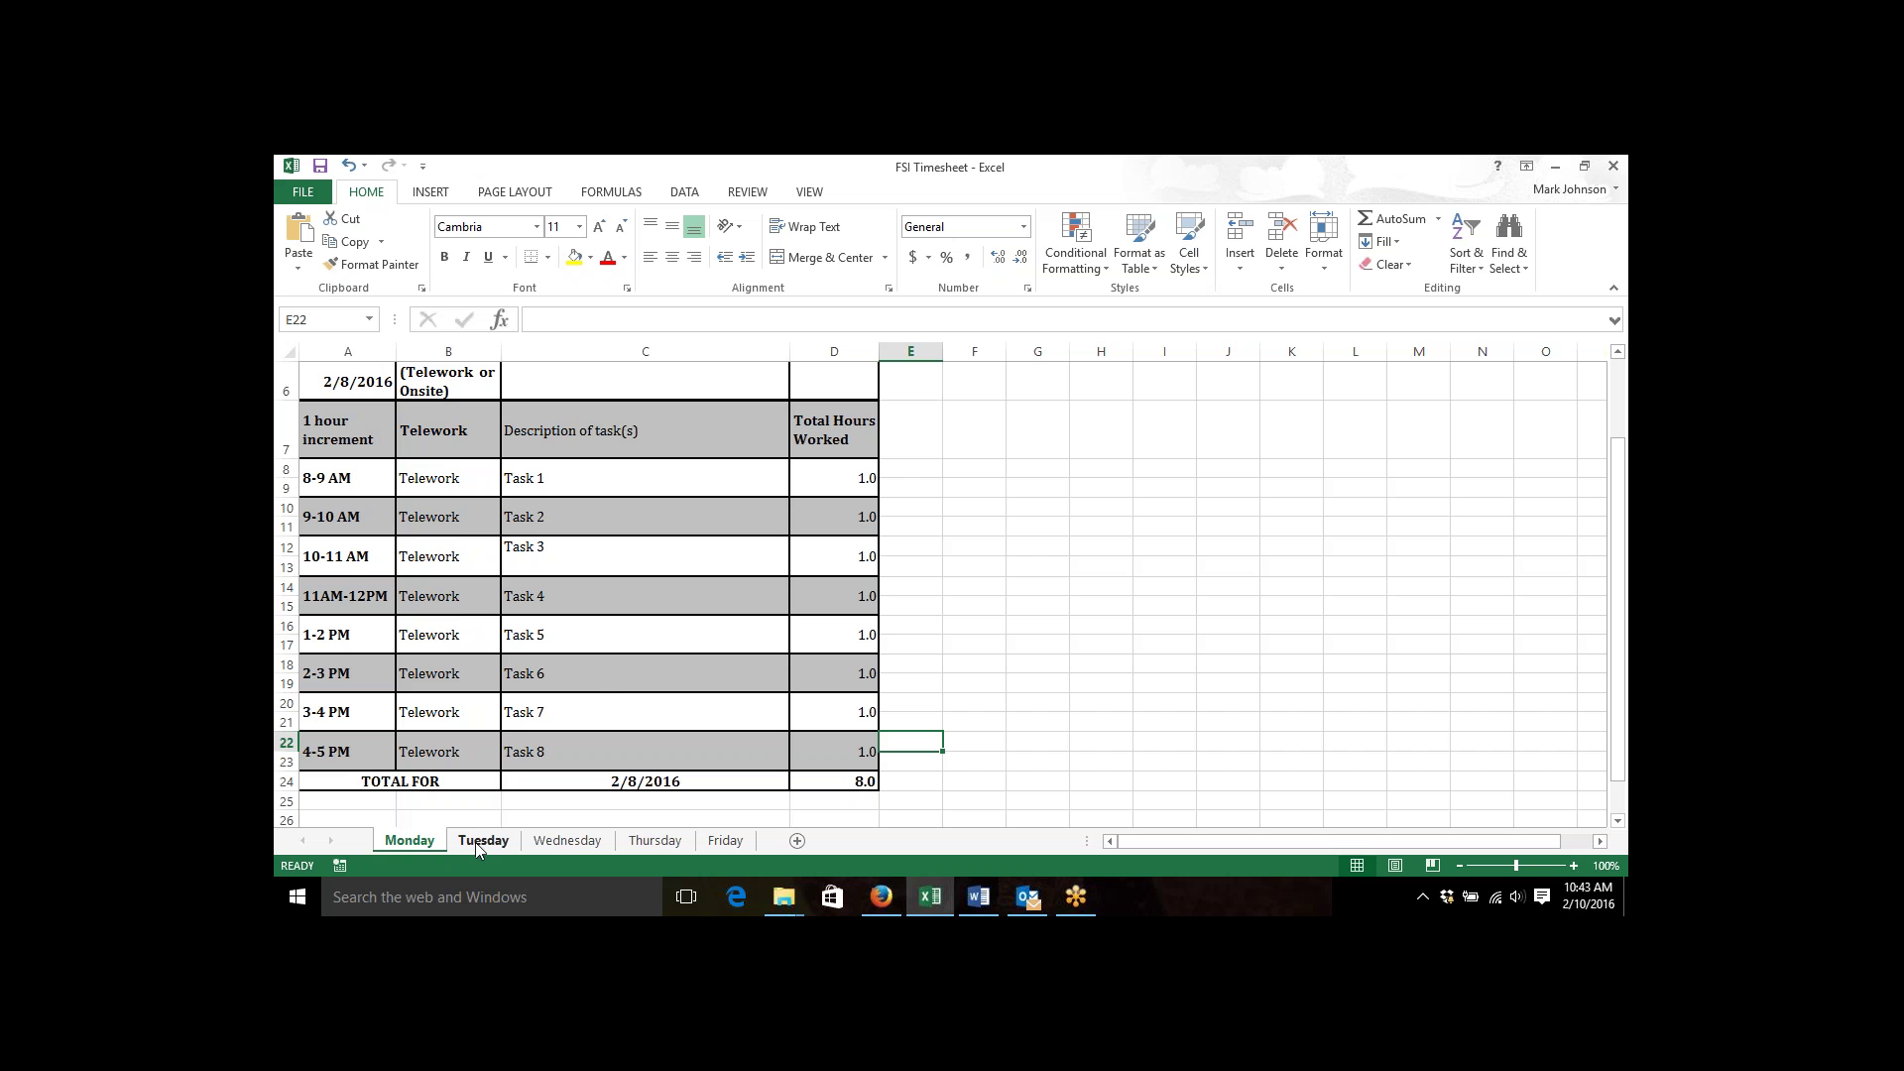
left_click(476, 842)
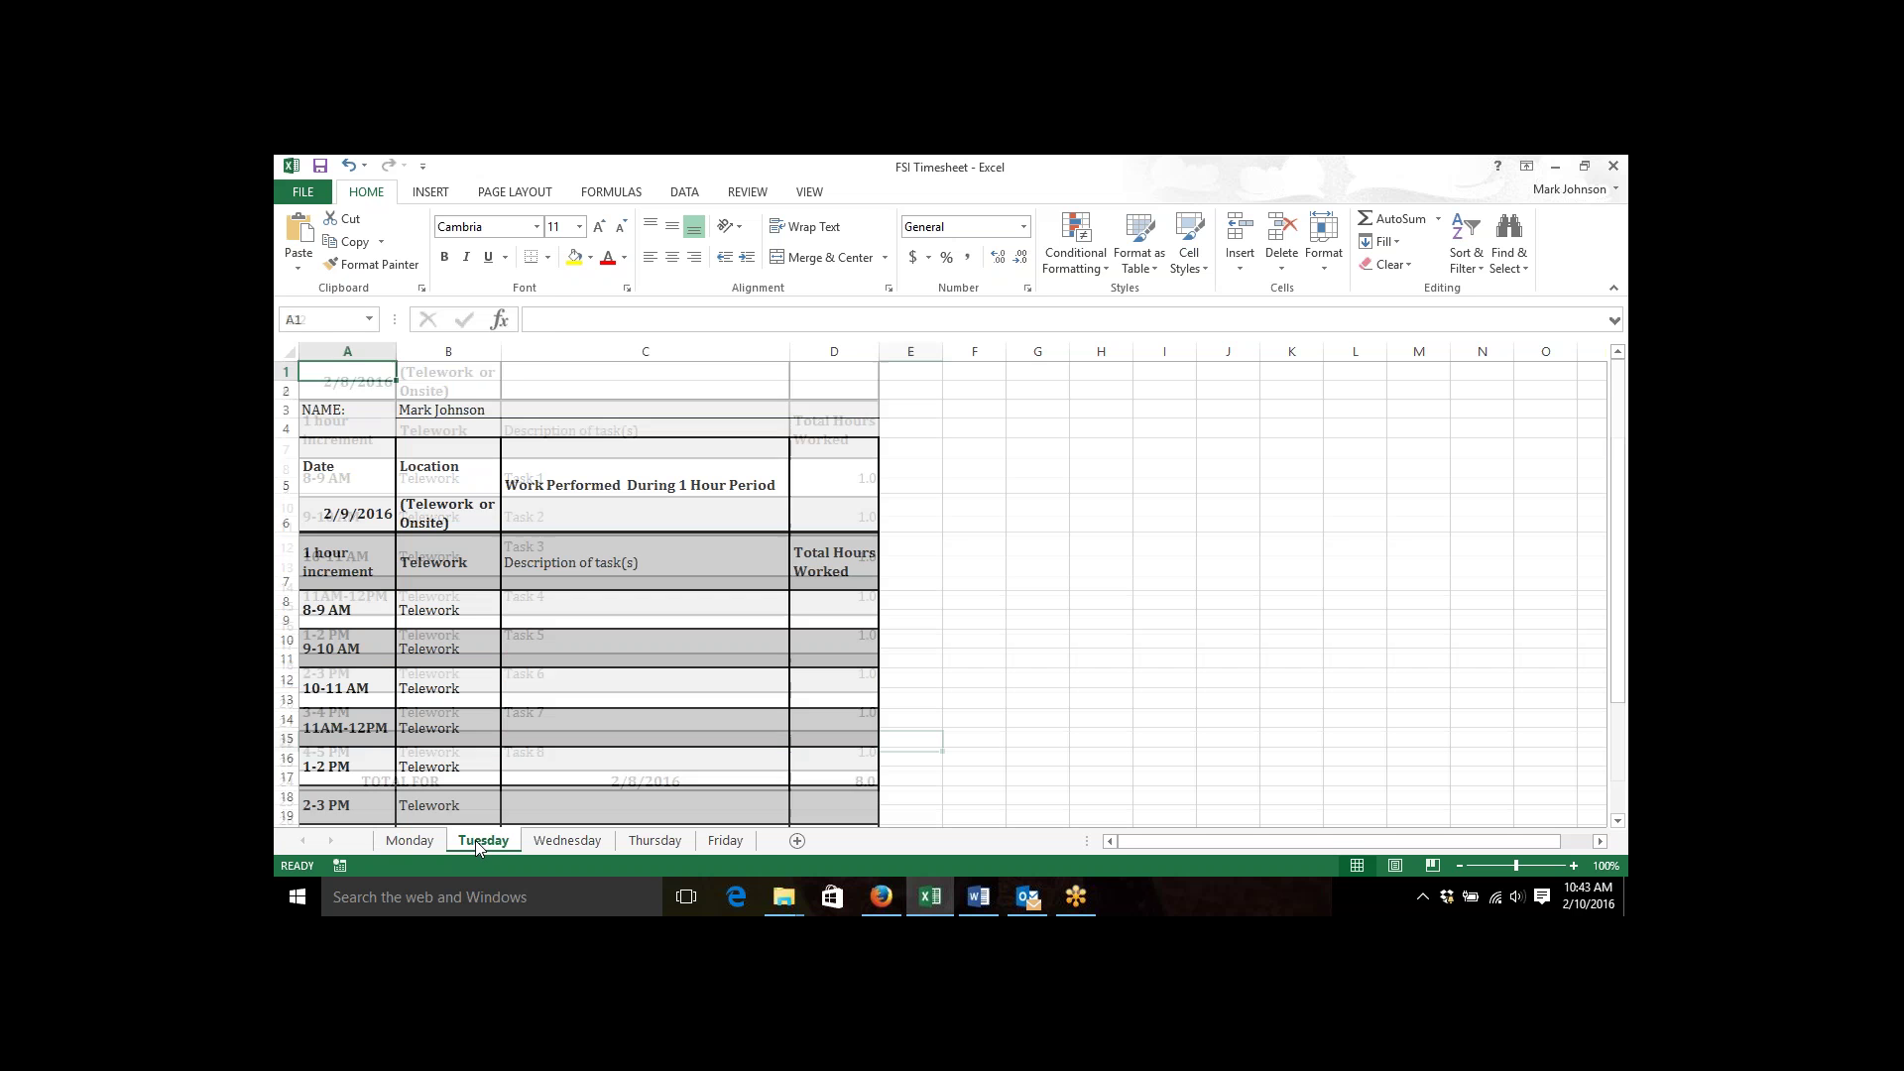
left_click(1134, 500)
key("Down")
key("Down")
key("Down")
key("Down")
key("Down")
key("Down")
key("Down")
key("Down")
key("Down")
key("Down")
key("Down")
key("Down")
key("Down")
key("Down")
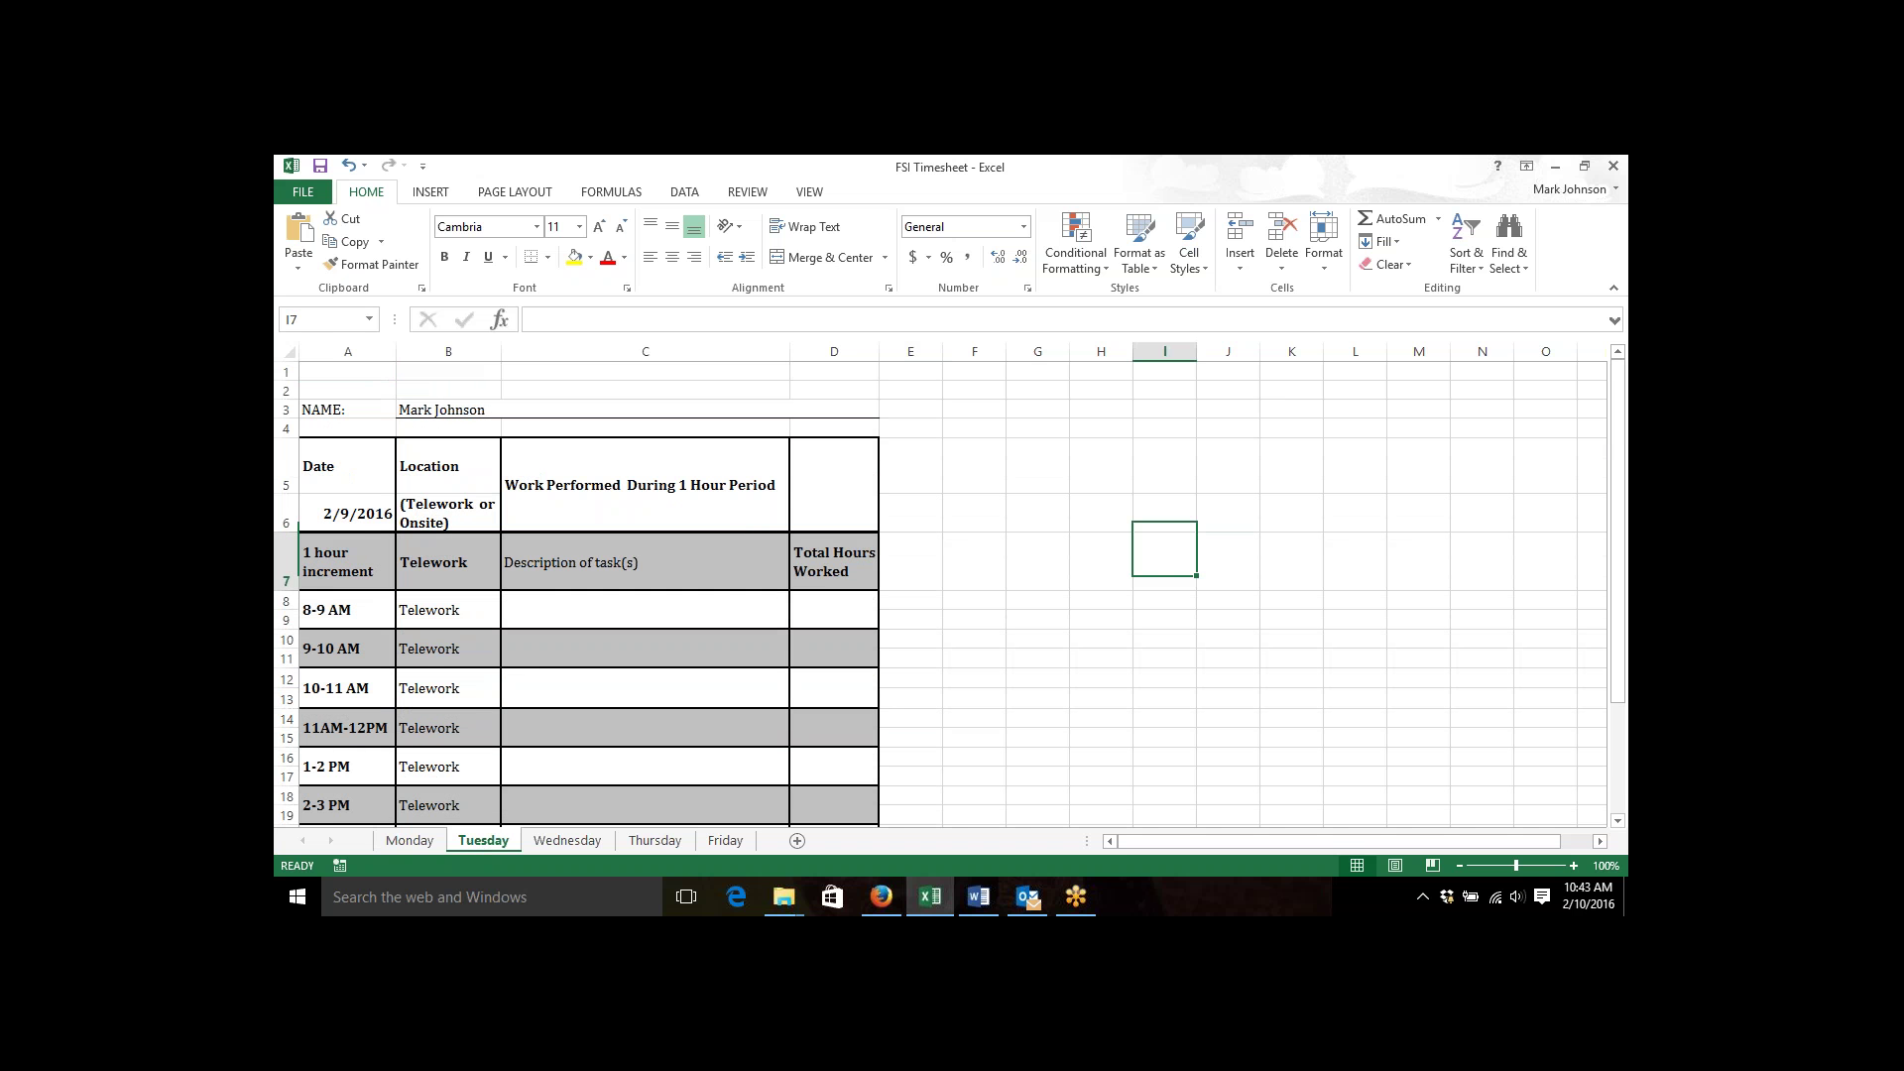
key("Down")
key("Down")
key("Down")
key("Down")
key("Down")
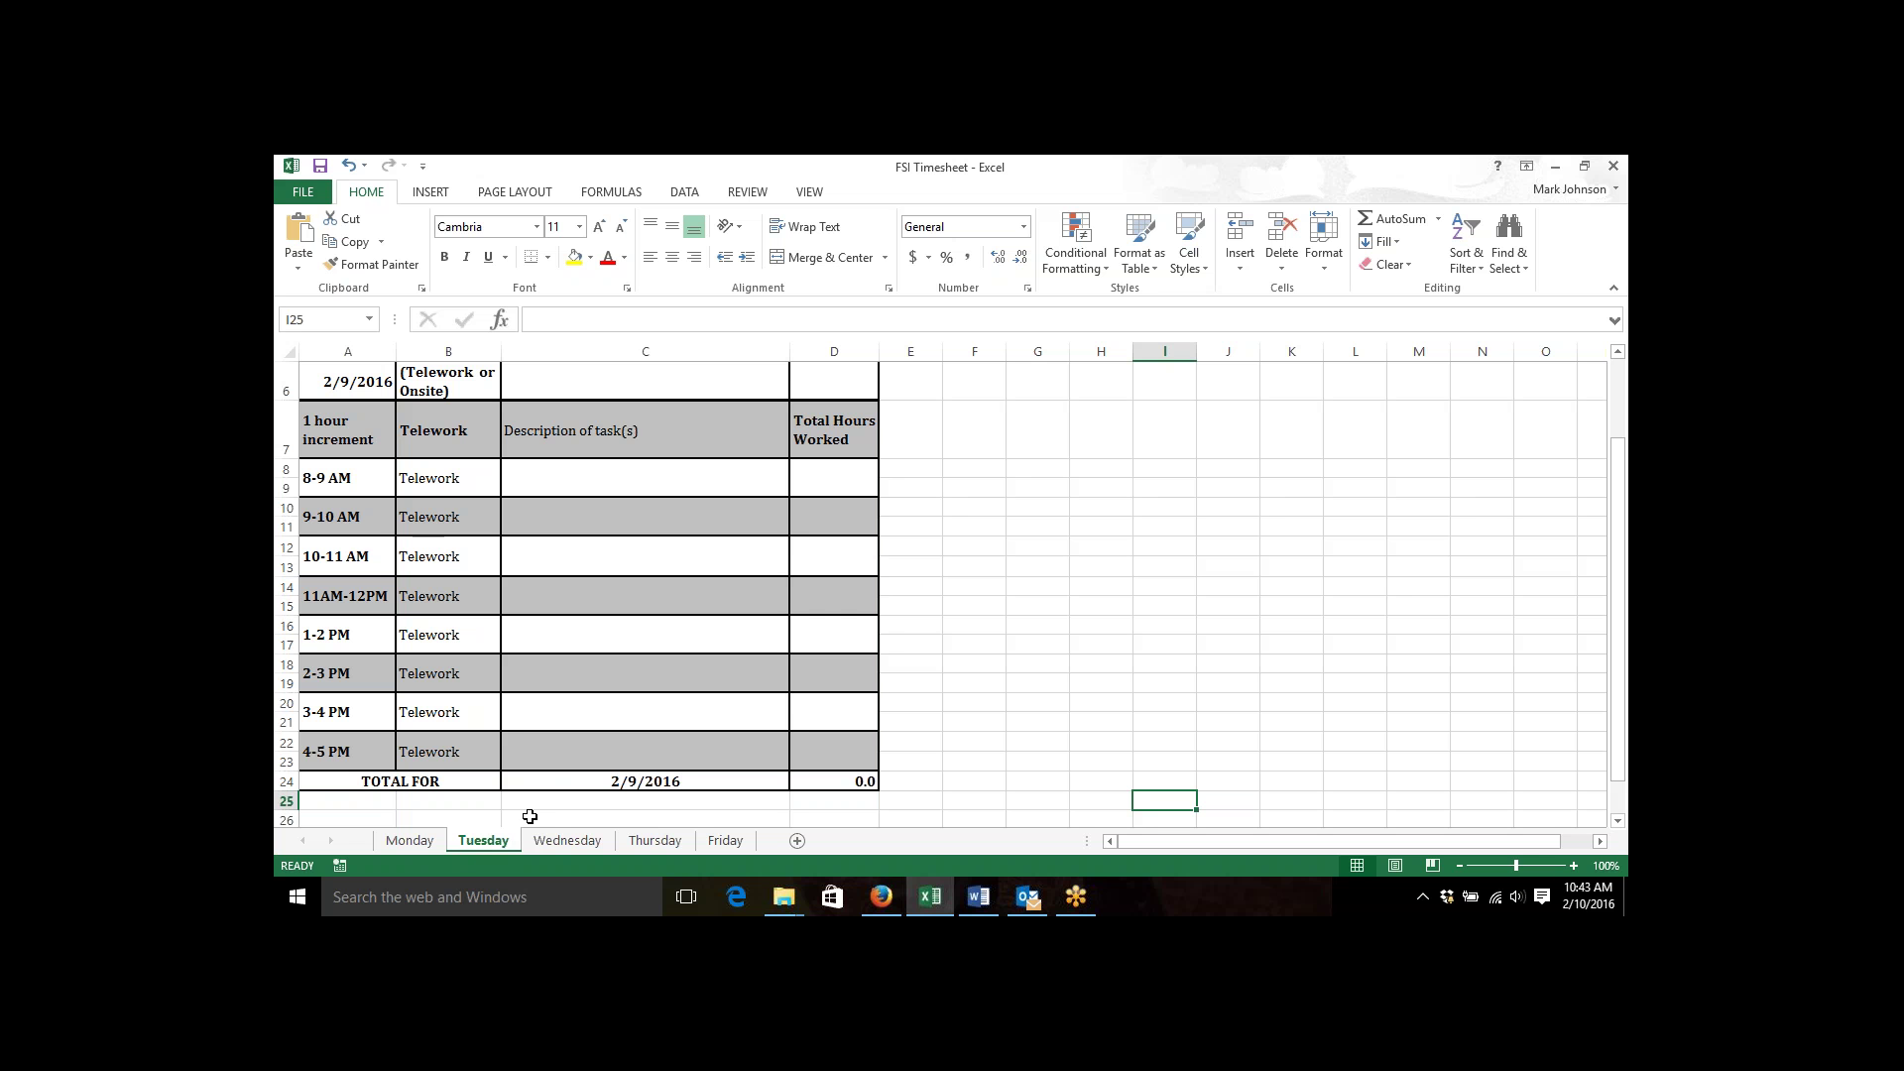
left_click(420, 848)
left_click(480, 845)
left_click(556, 845)
left_click(651, 843)
left_click(723, 845)
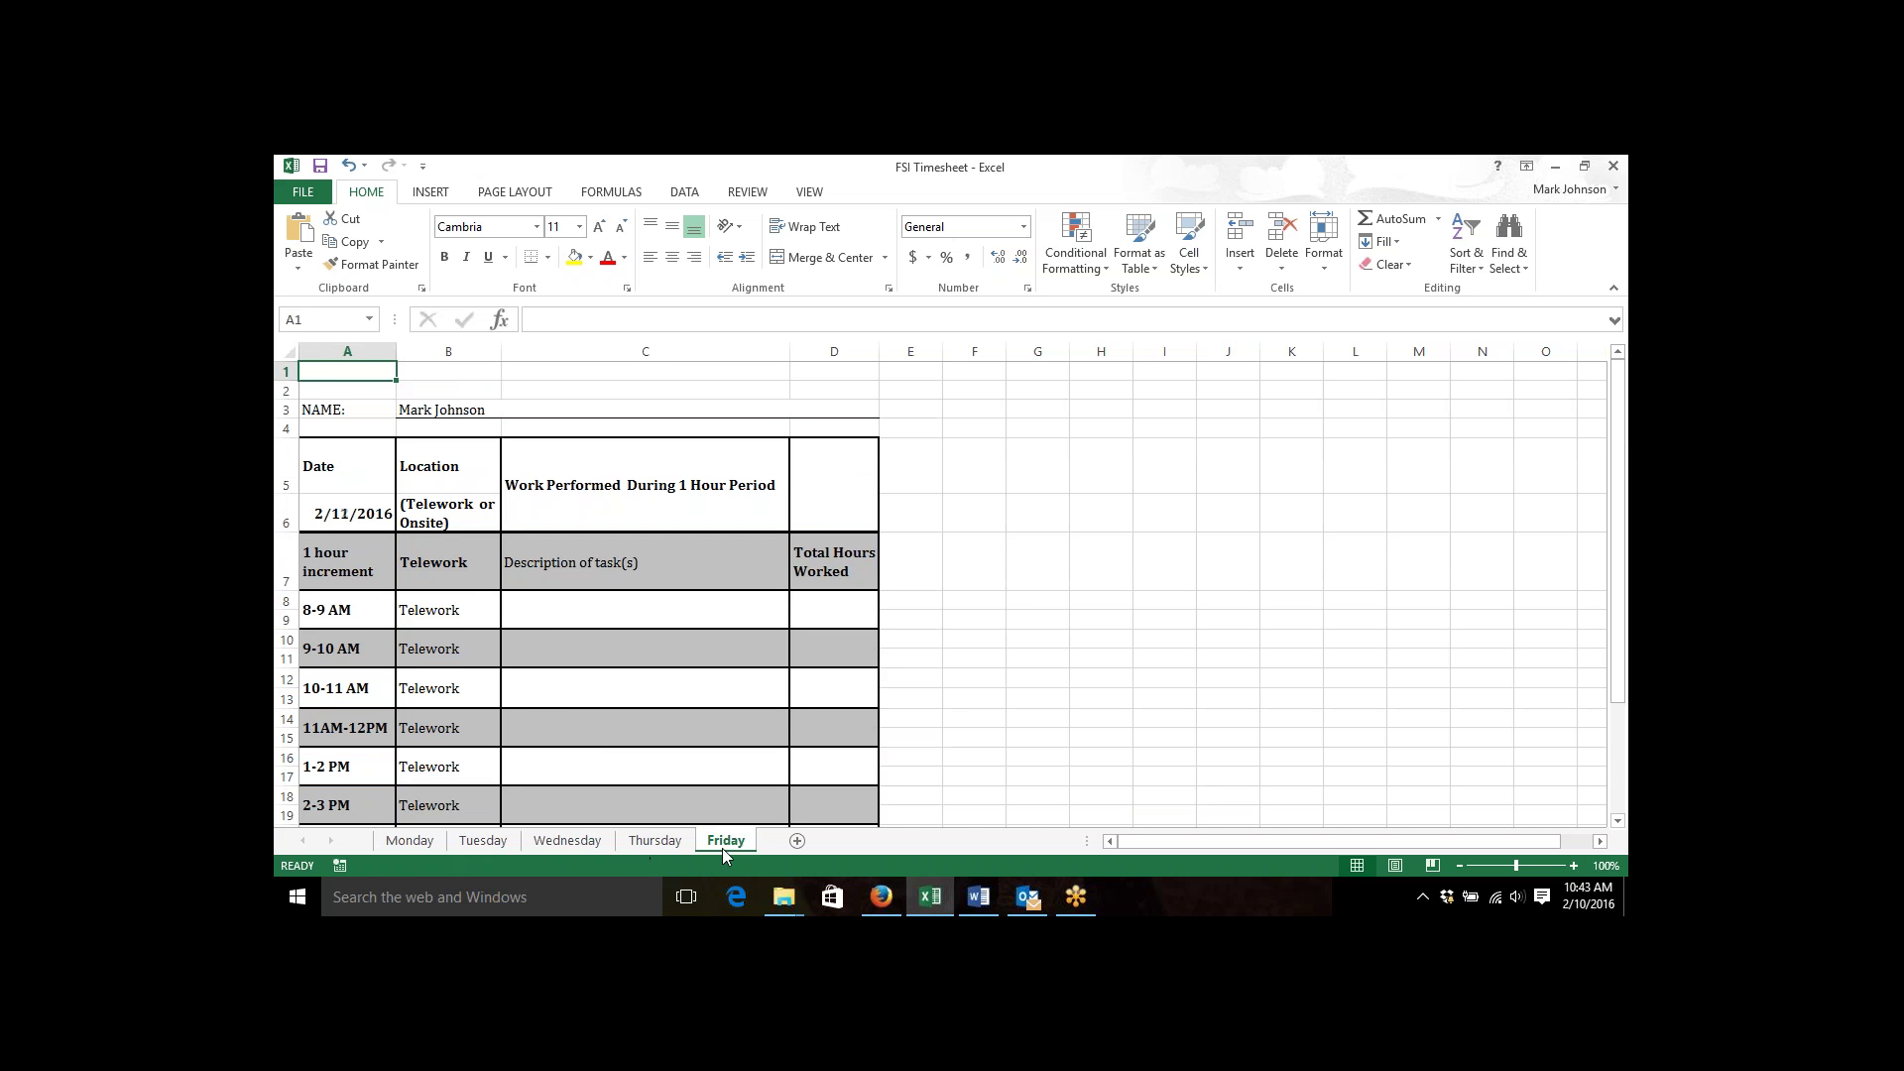
left_click(483, 843)
left_click(409, 843)
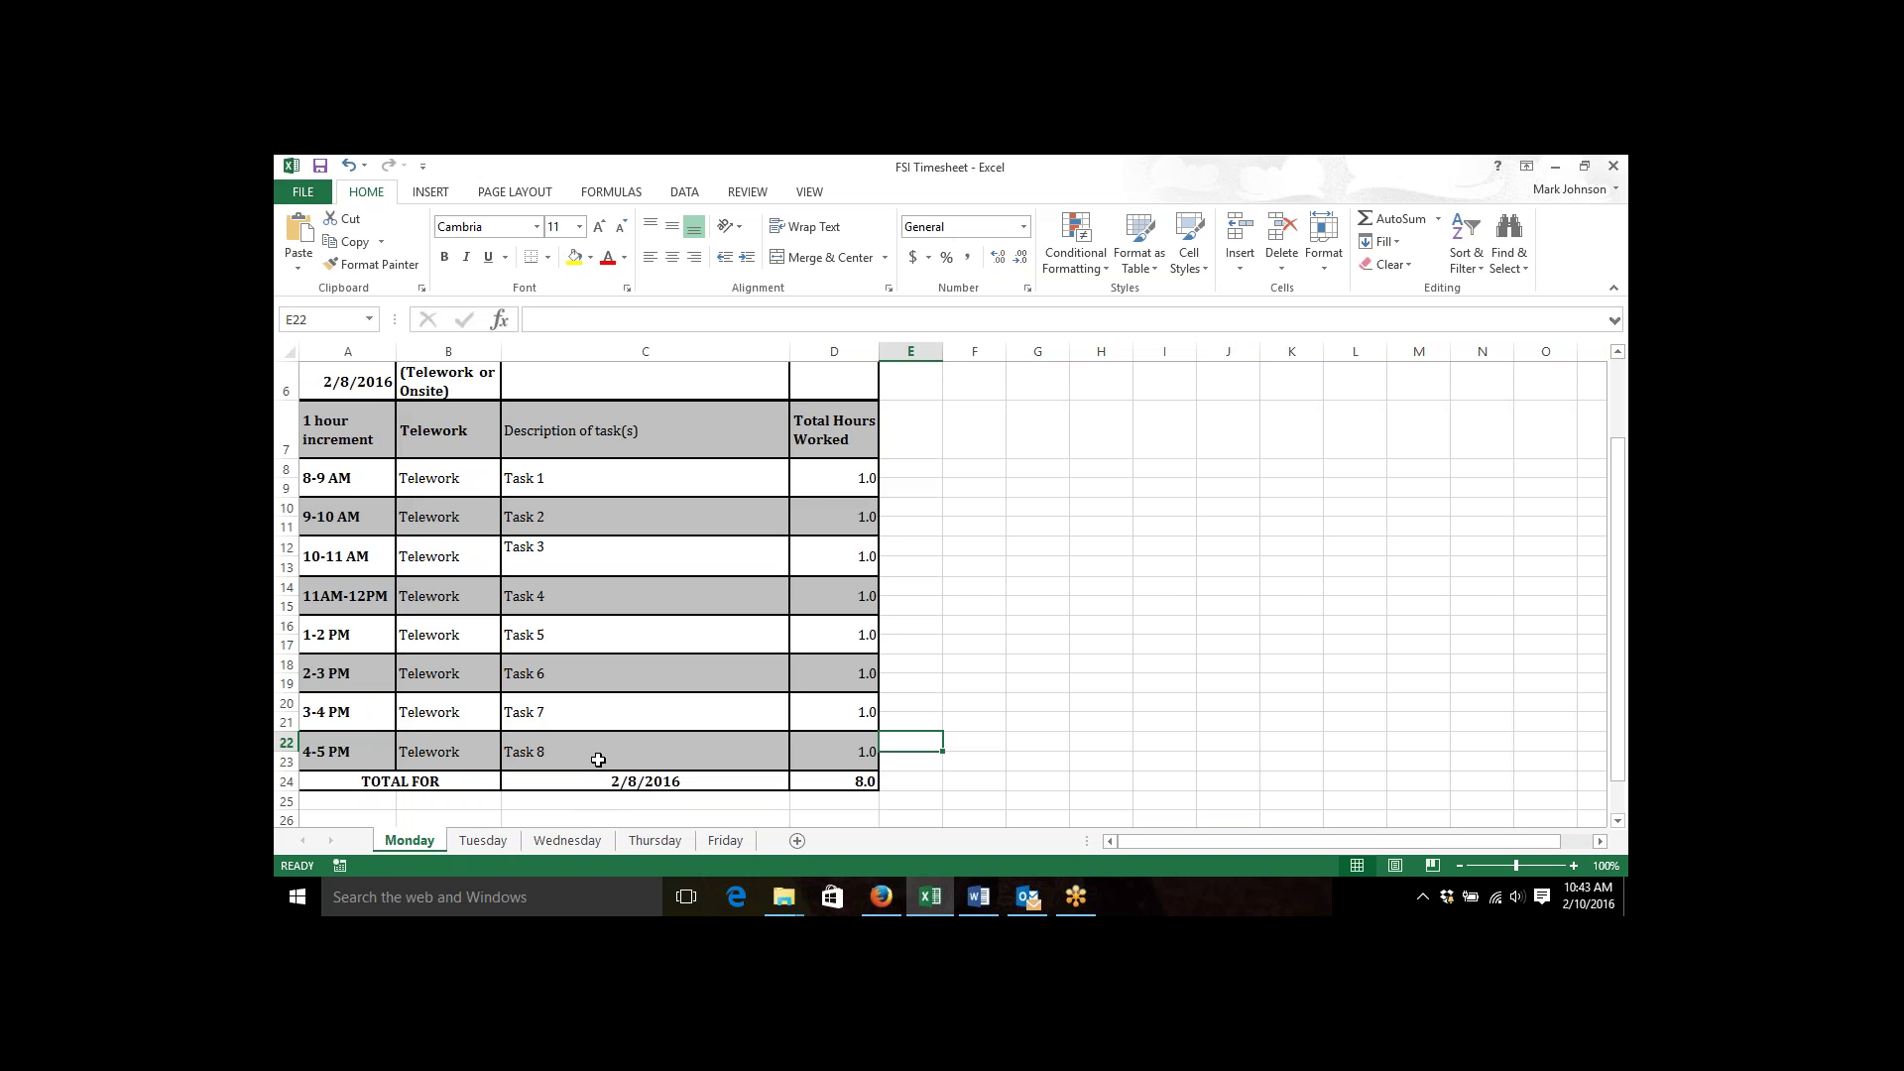
left_click(541, 480)
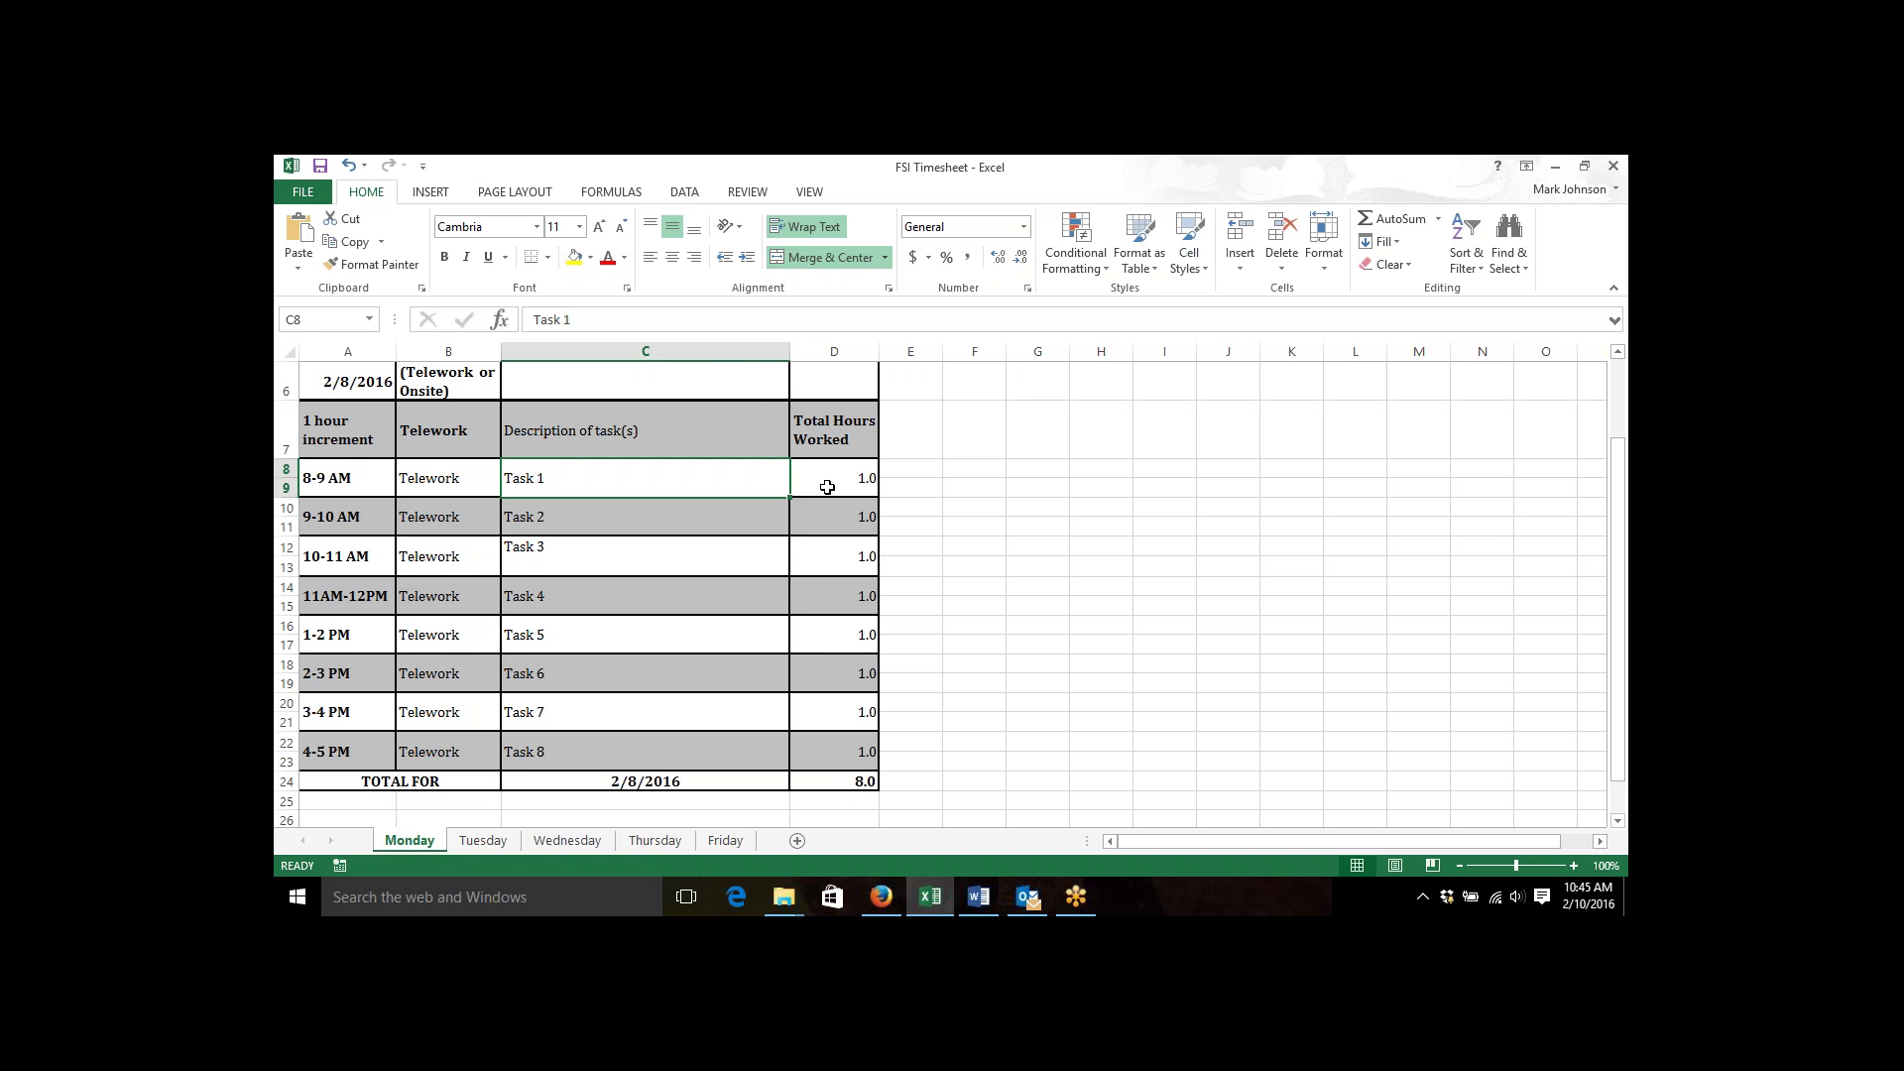
Review step 4 of the FSI Timesheet Instructions in Word, then return to Excel.
left_click(977, 899)
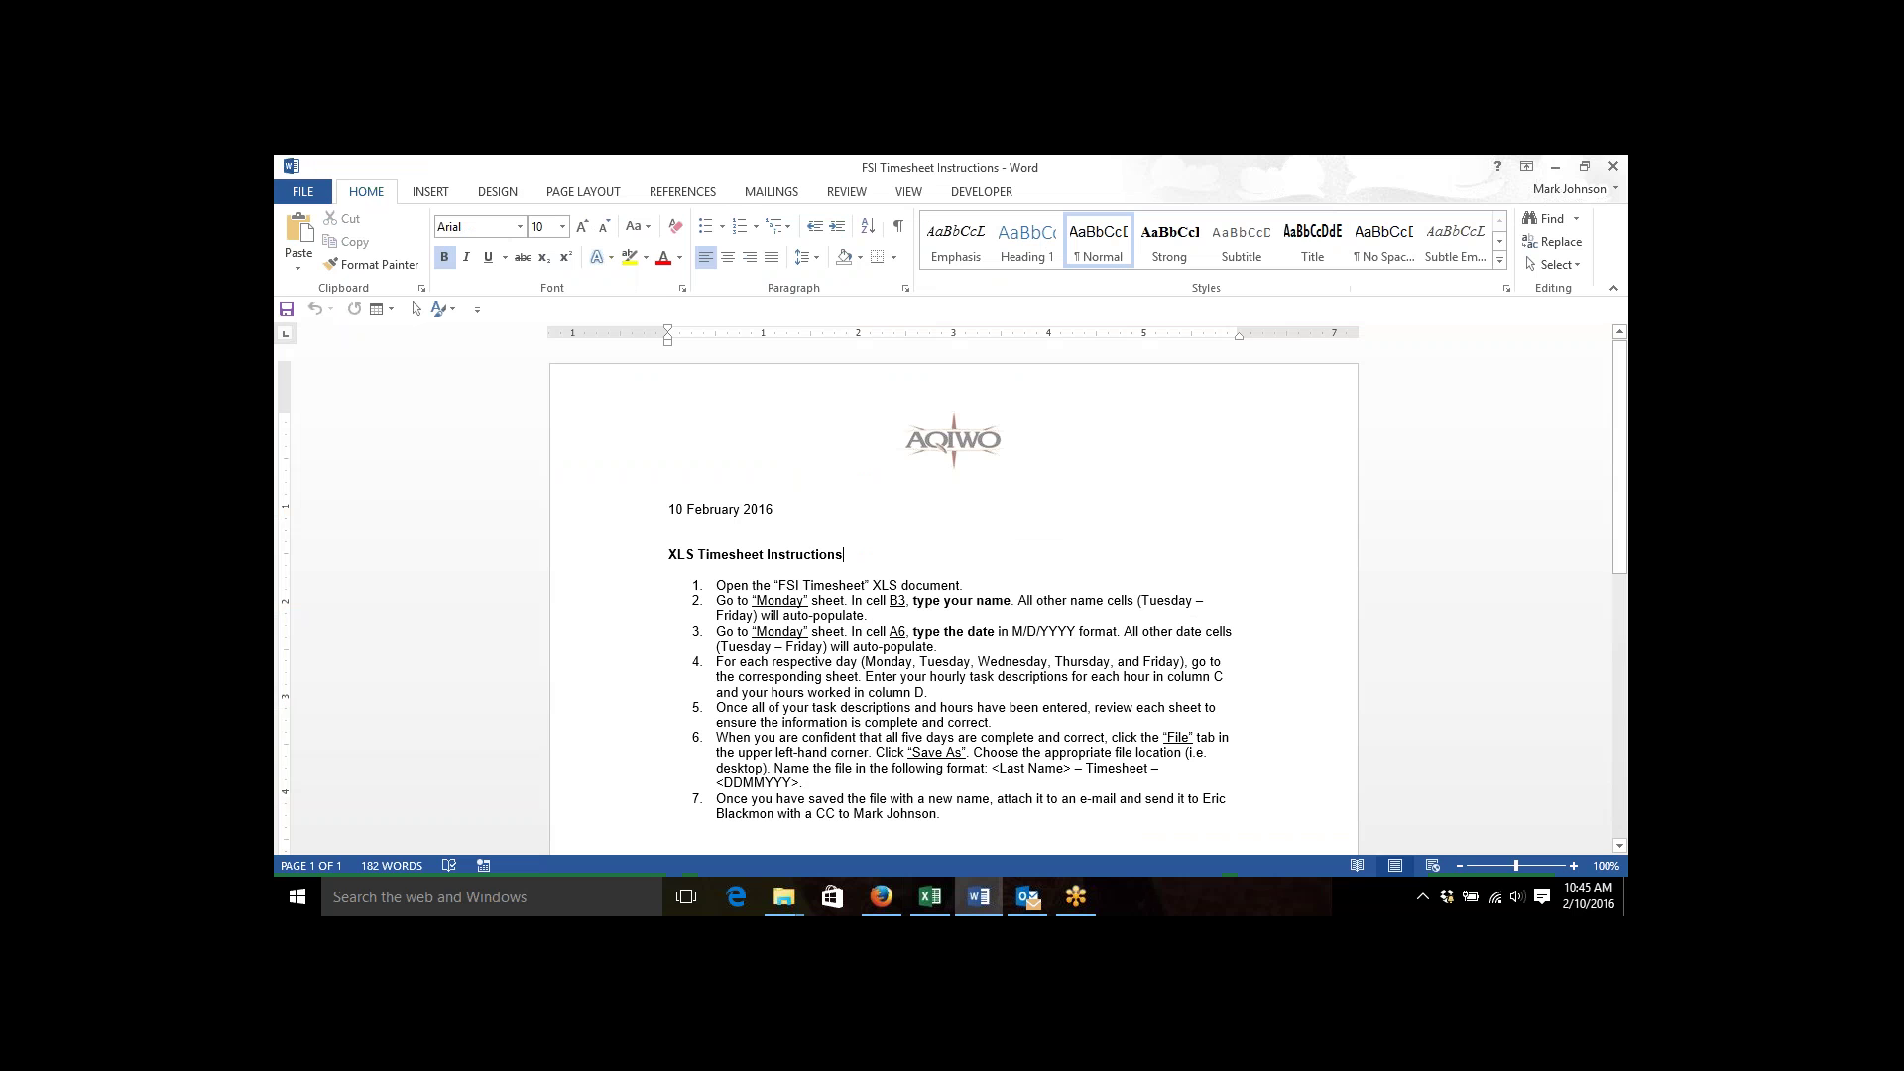
left_click(1028, 691)
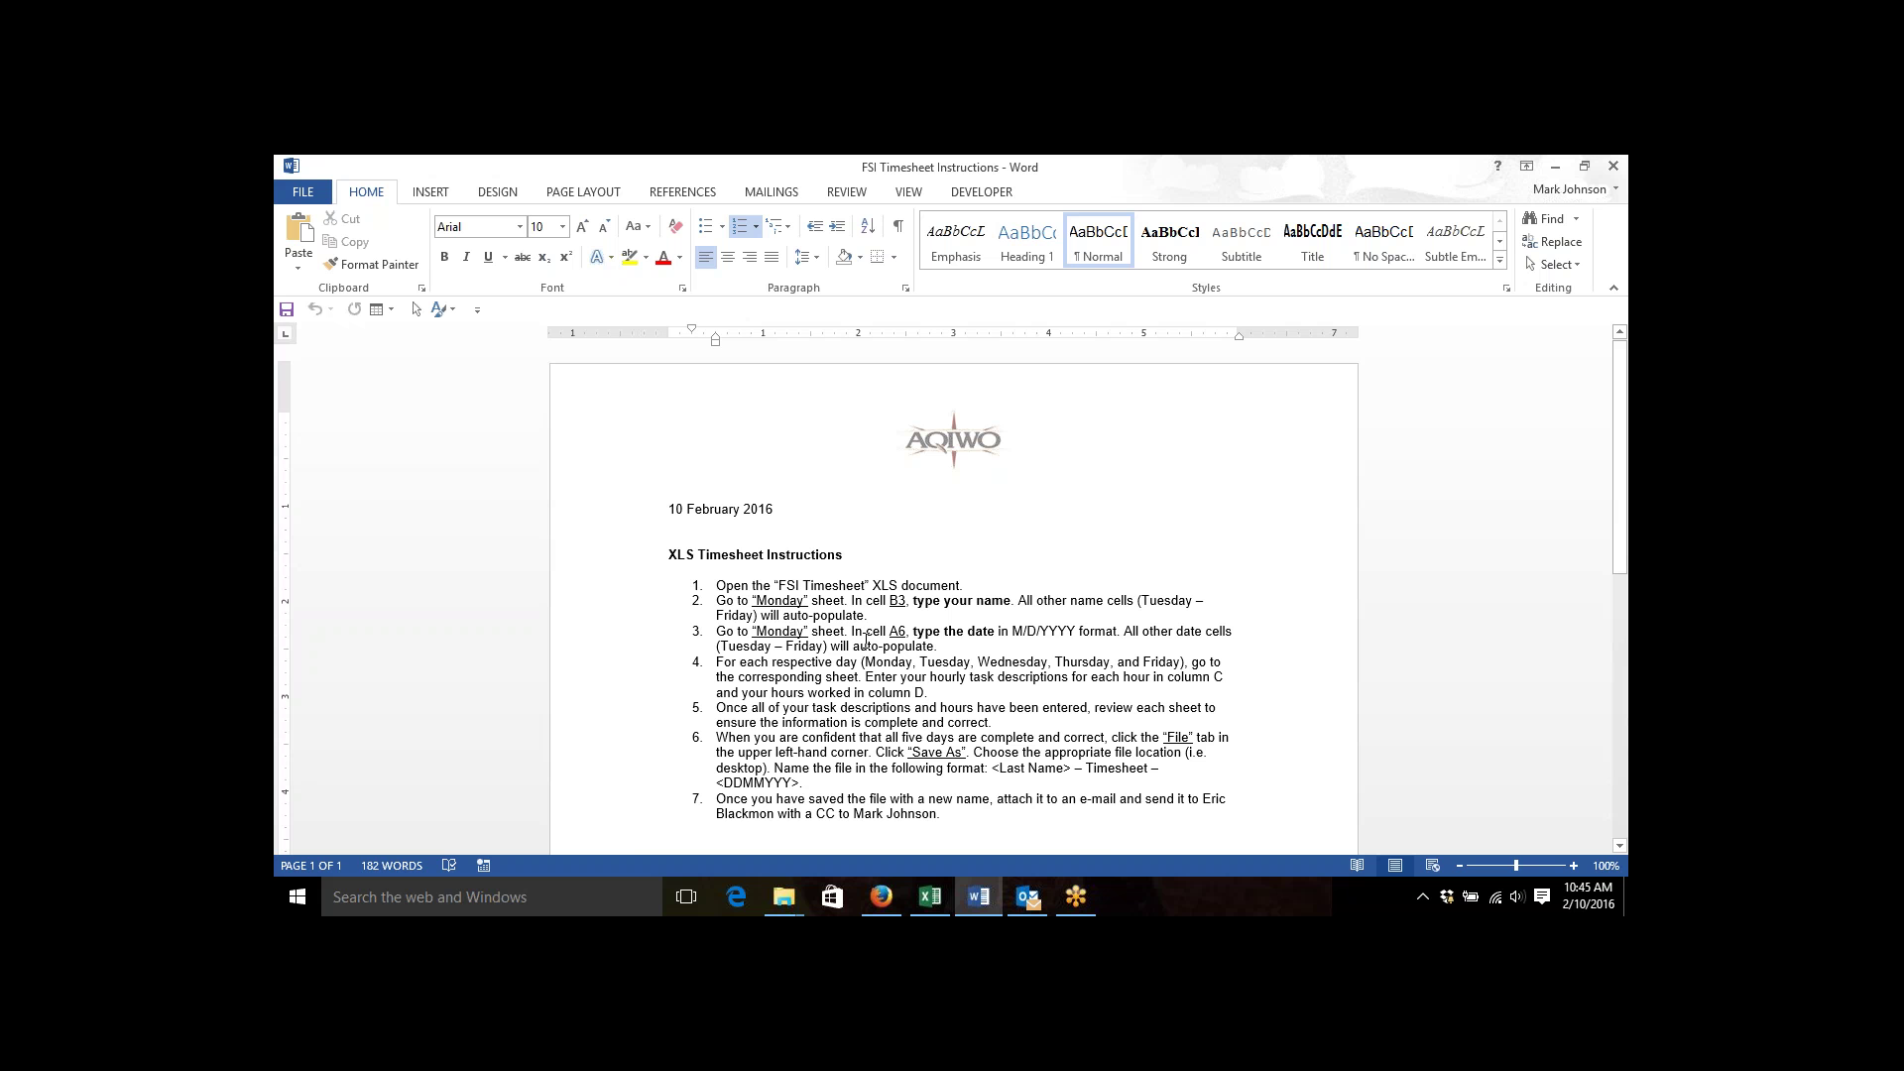
left_click(929, 896)
Page through the Tuesday to Friday sheets (2/9–2/12/2016), ending on Monday's 8.0-hour sheet.
left_click(501, 842)
left_click(549, 841)
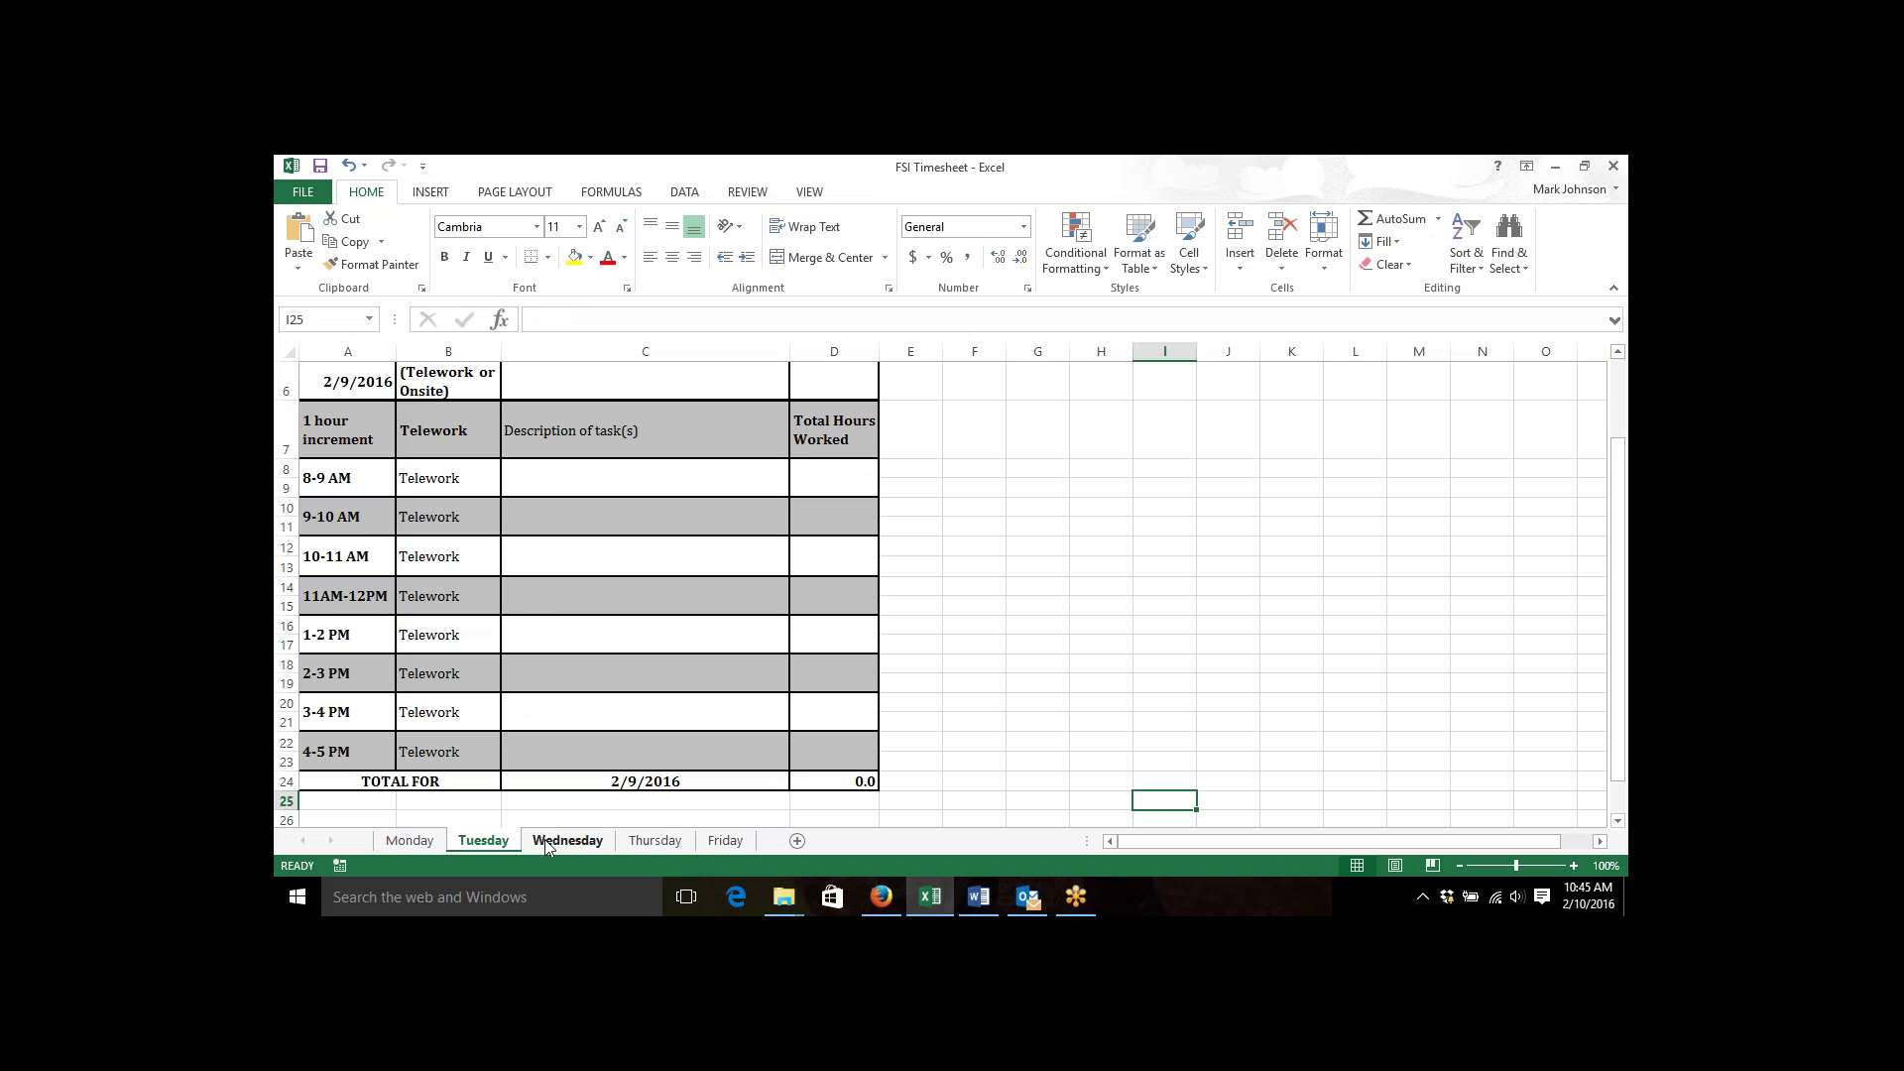
left_click(655, 840)
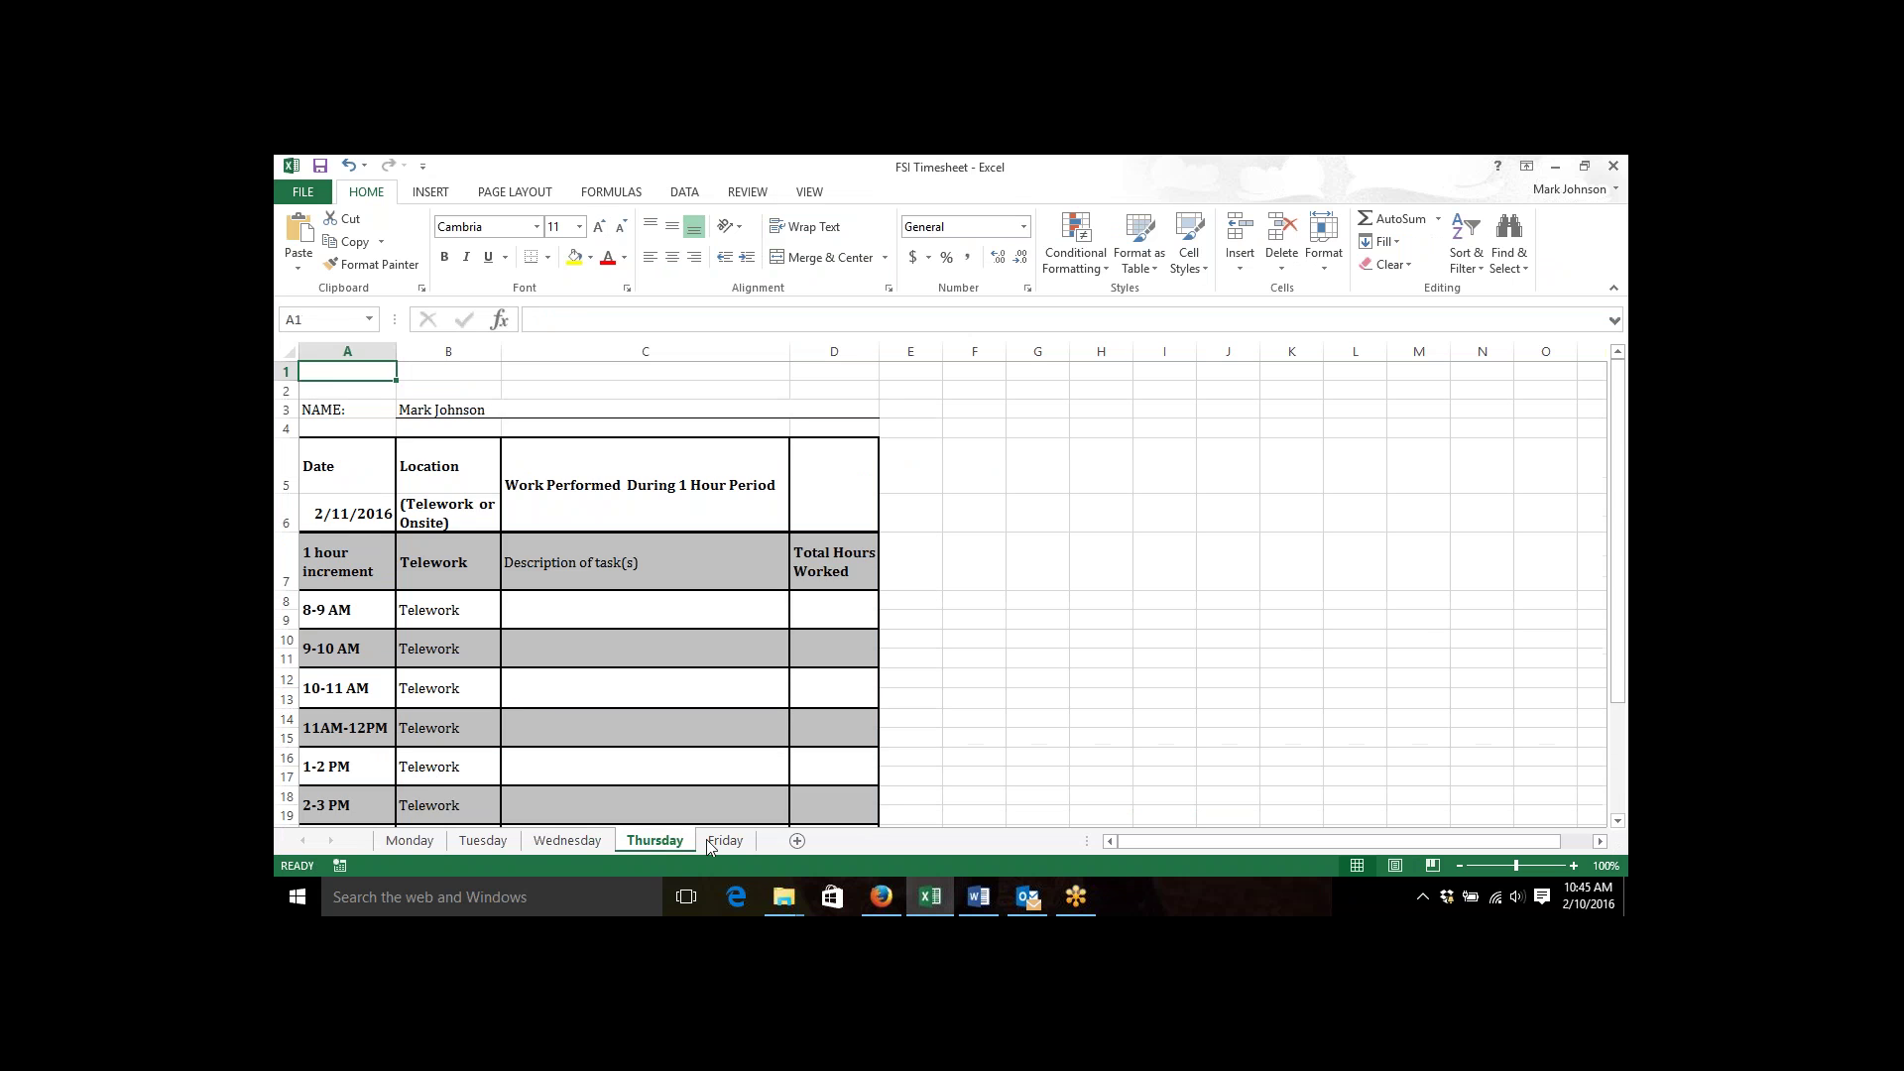
left_click(725, 840)
left_click(415, 842)
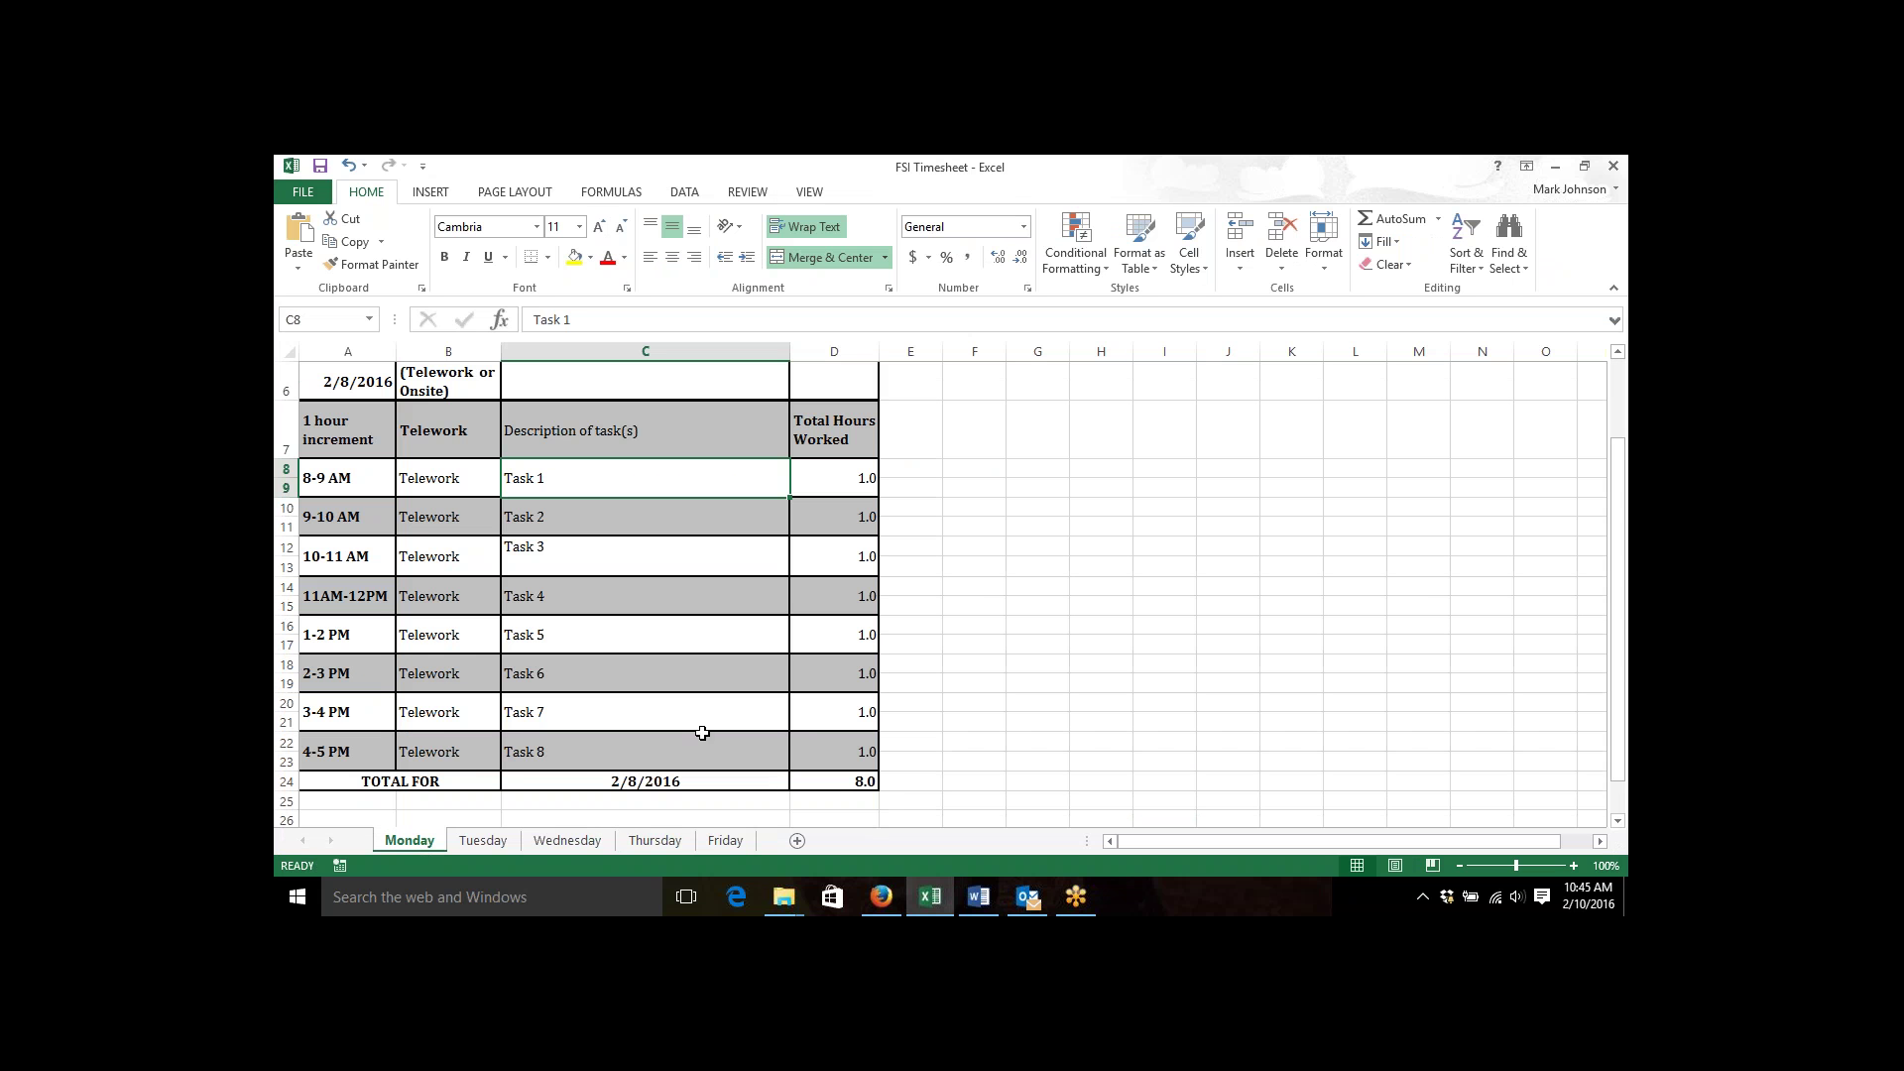
left_click(483, 840)
left_click(568, 840)
left_click(654, 841)
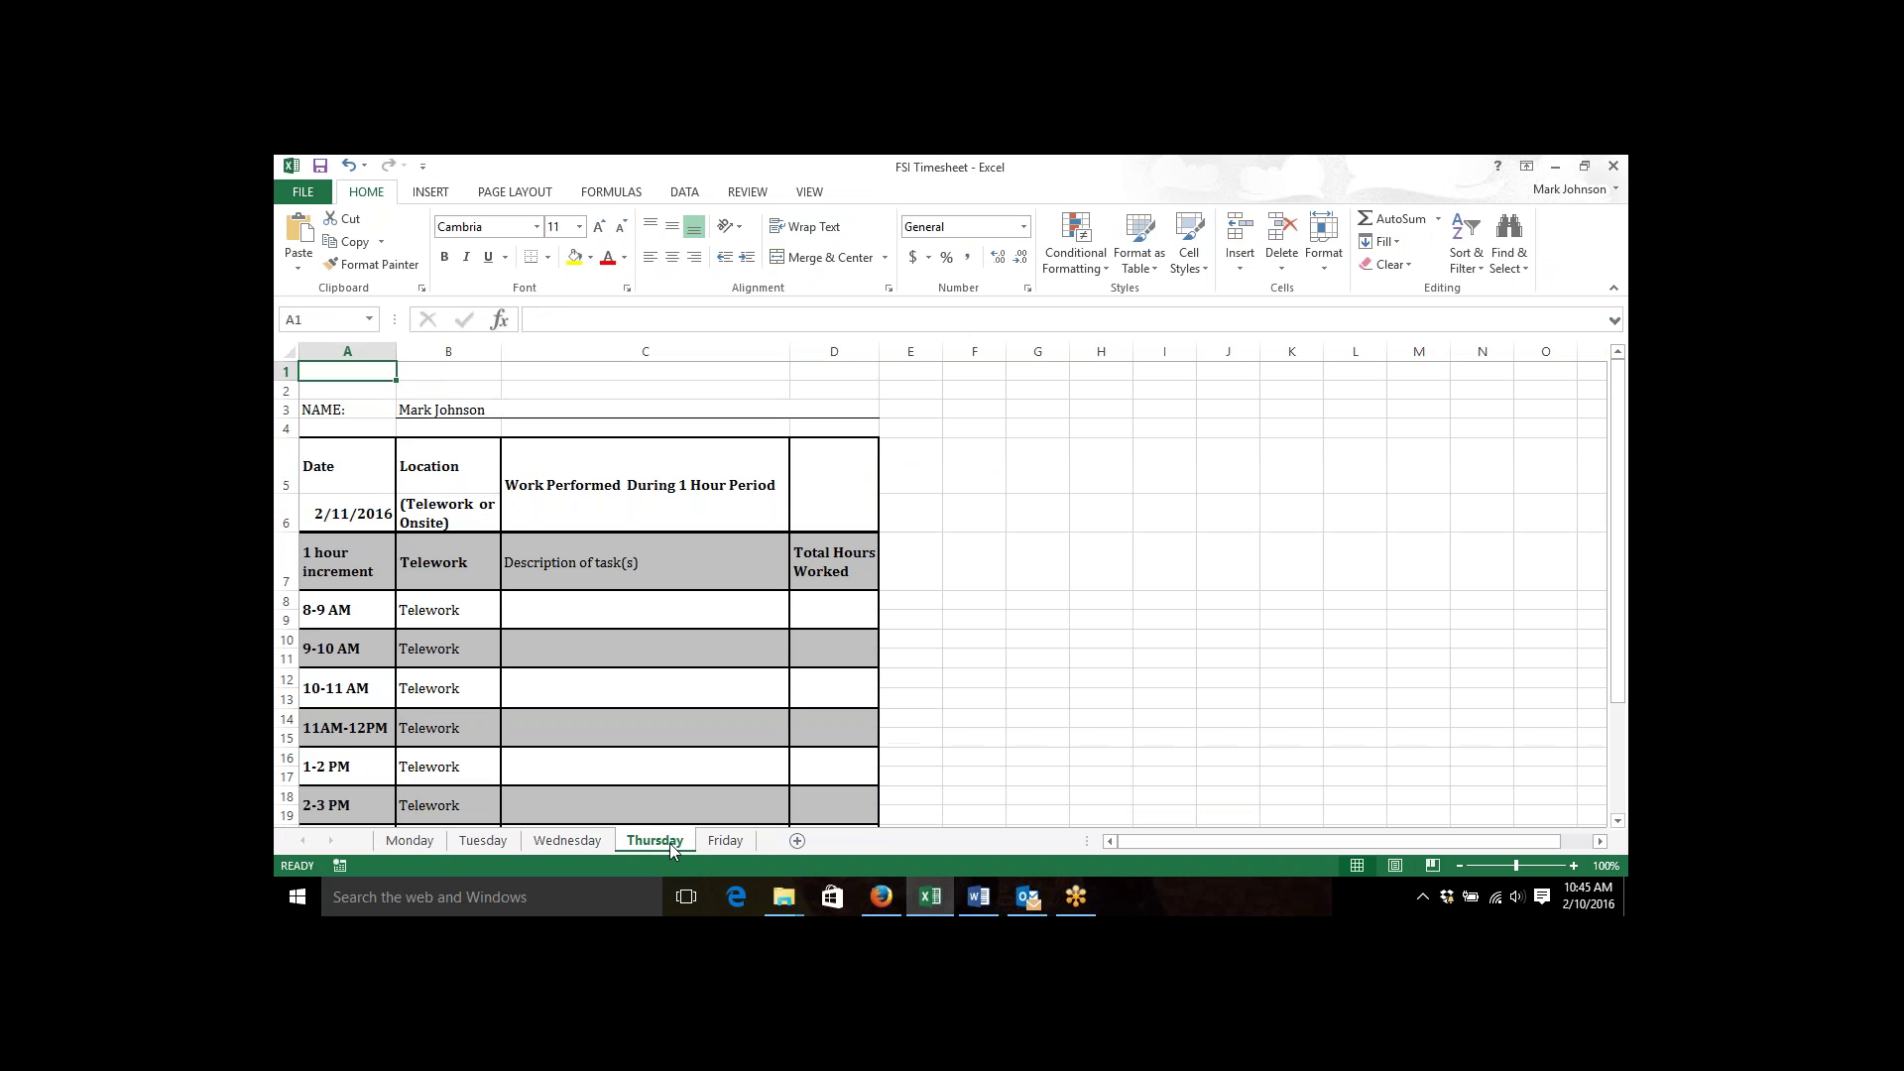
left_click(724, 841)
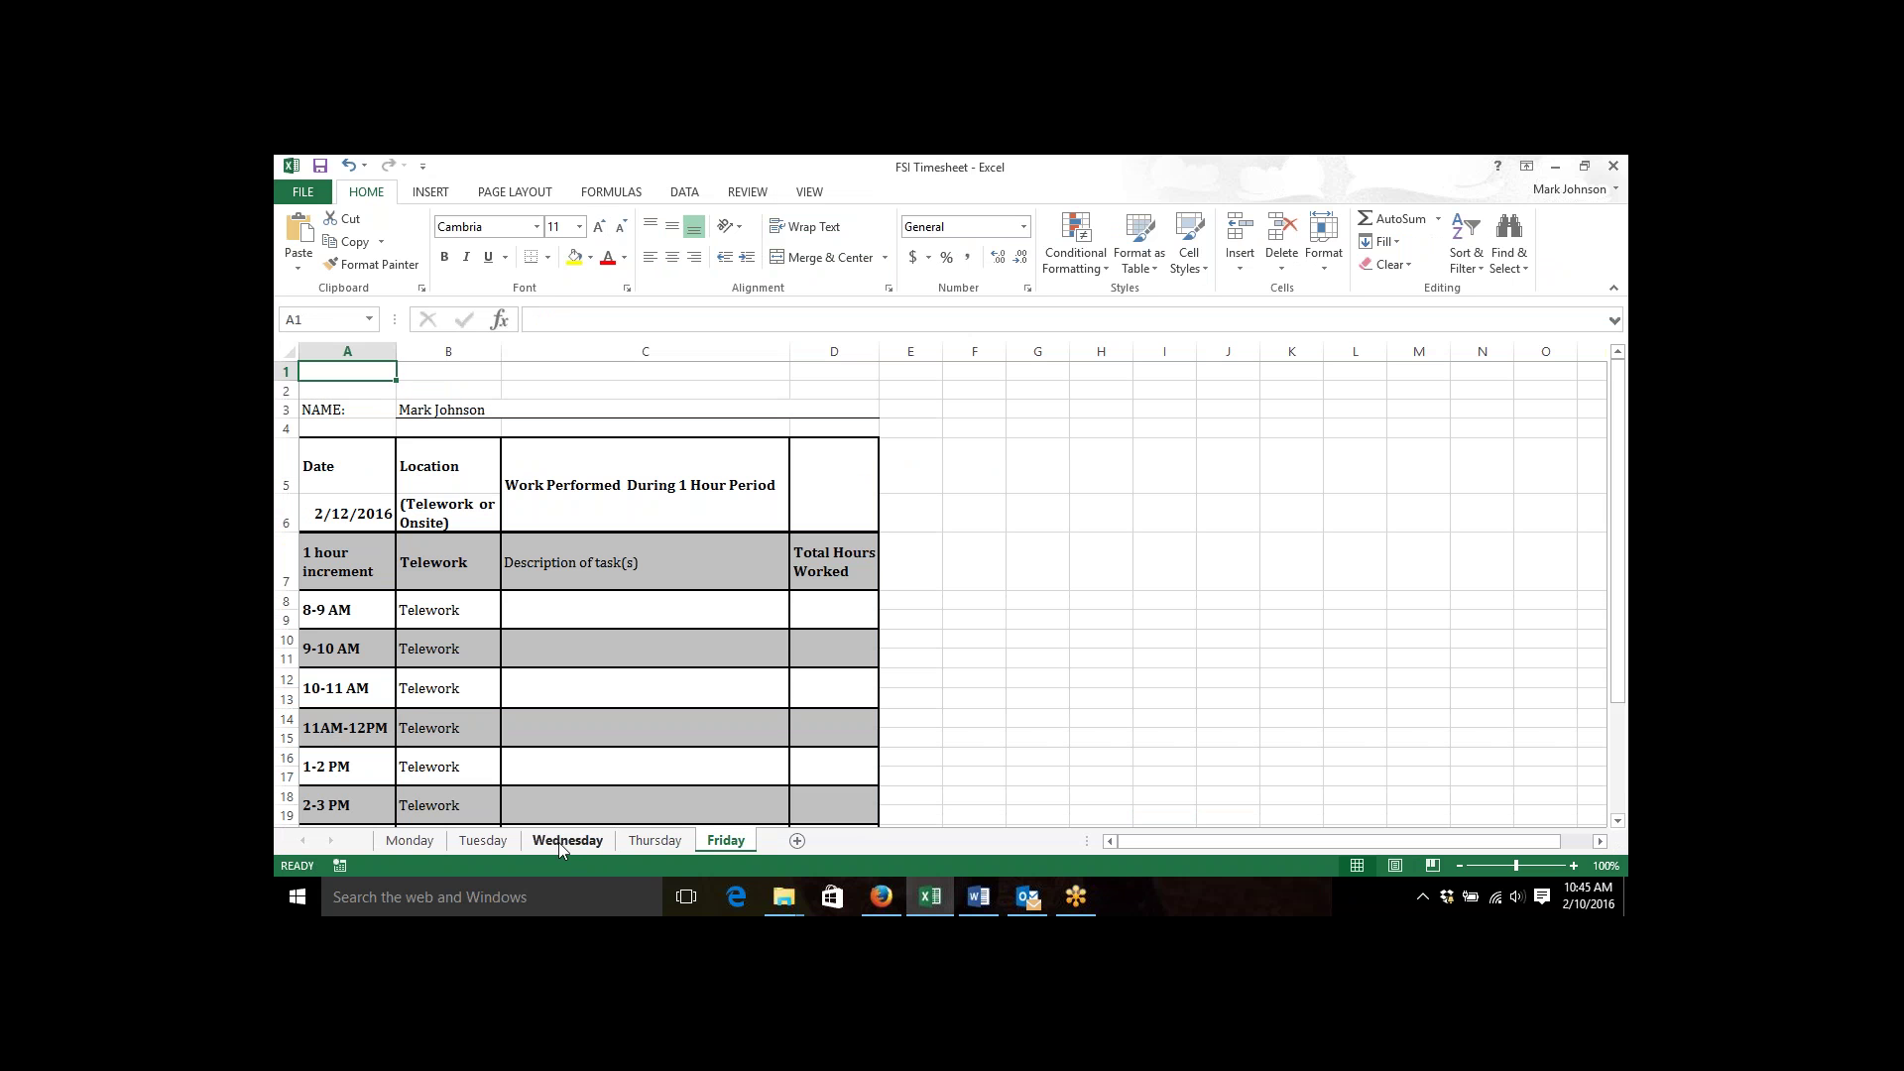
left_click(422, 844)
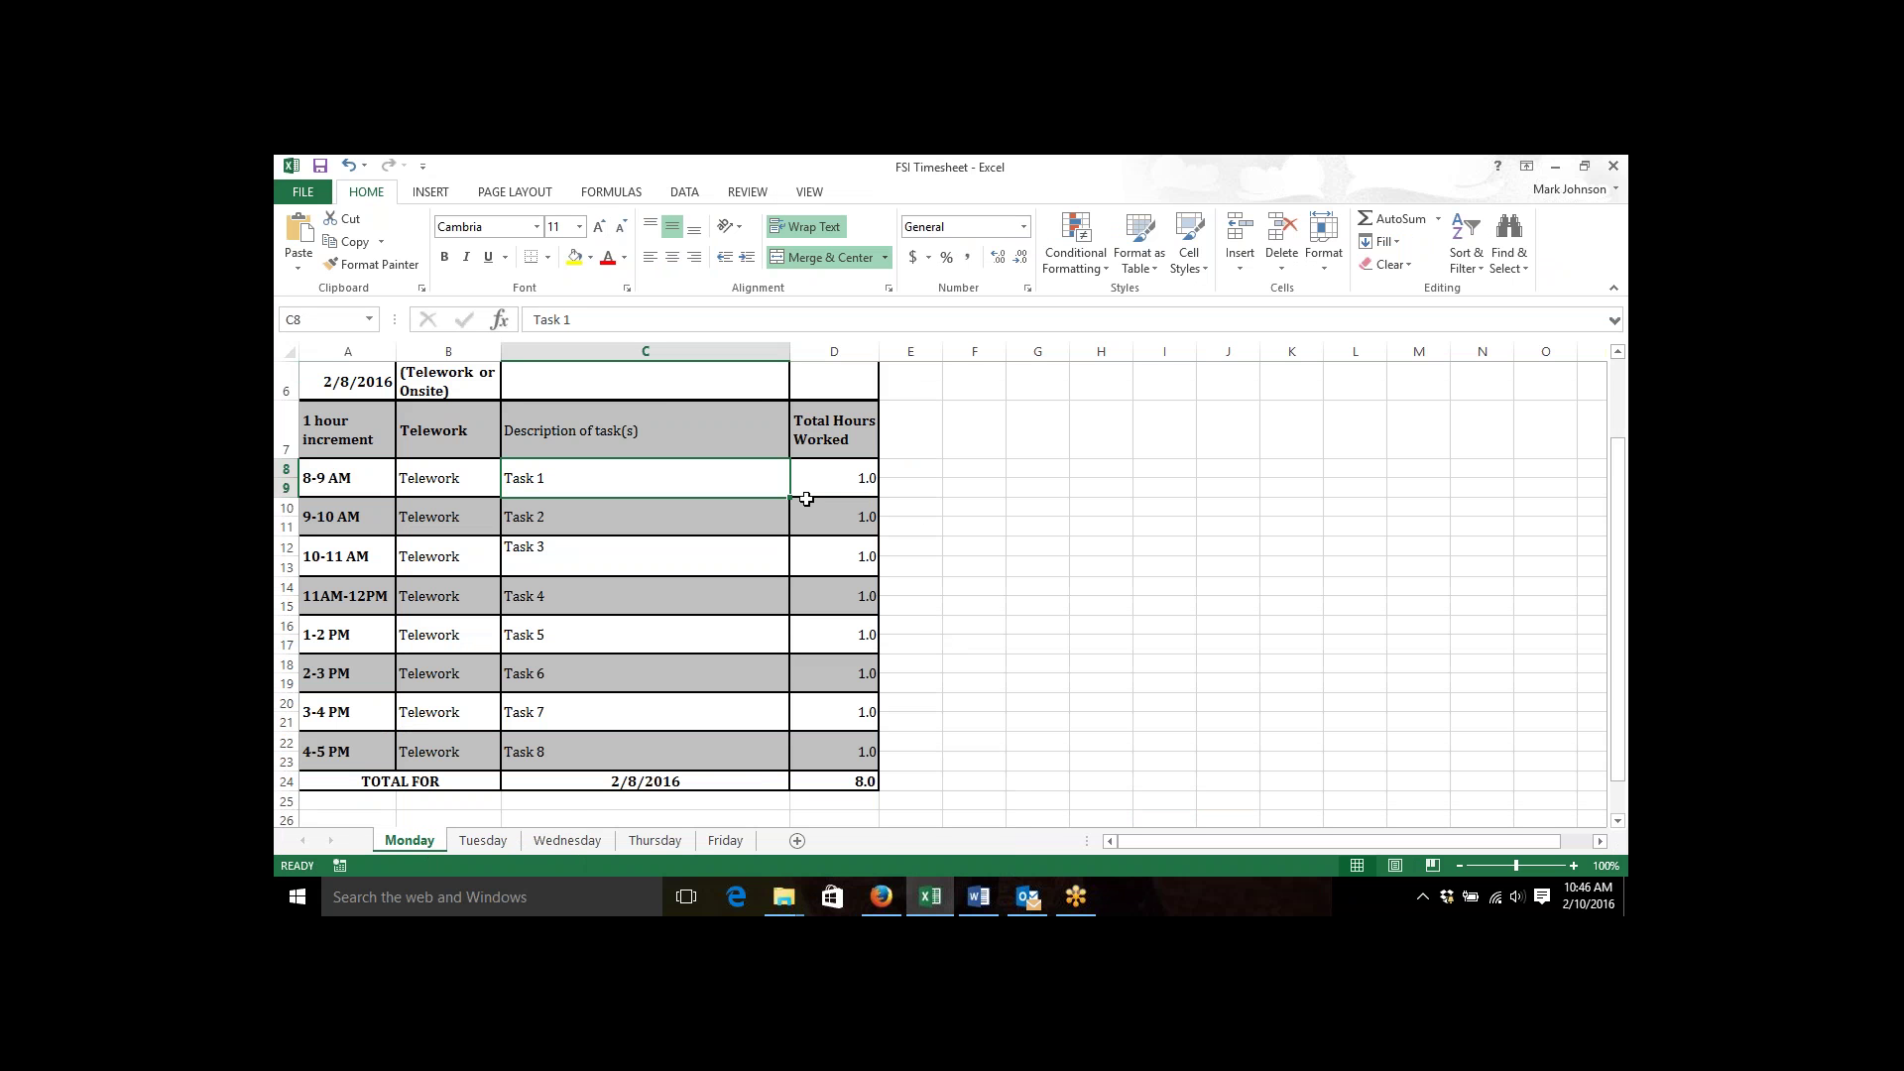
Save As in the current folder, named with the contractor's surname plus 'Thmesheet 12Feb2016'.
left_click(311, 194)
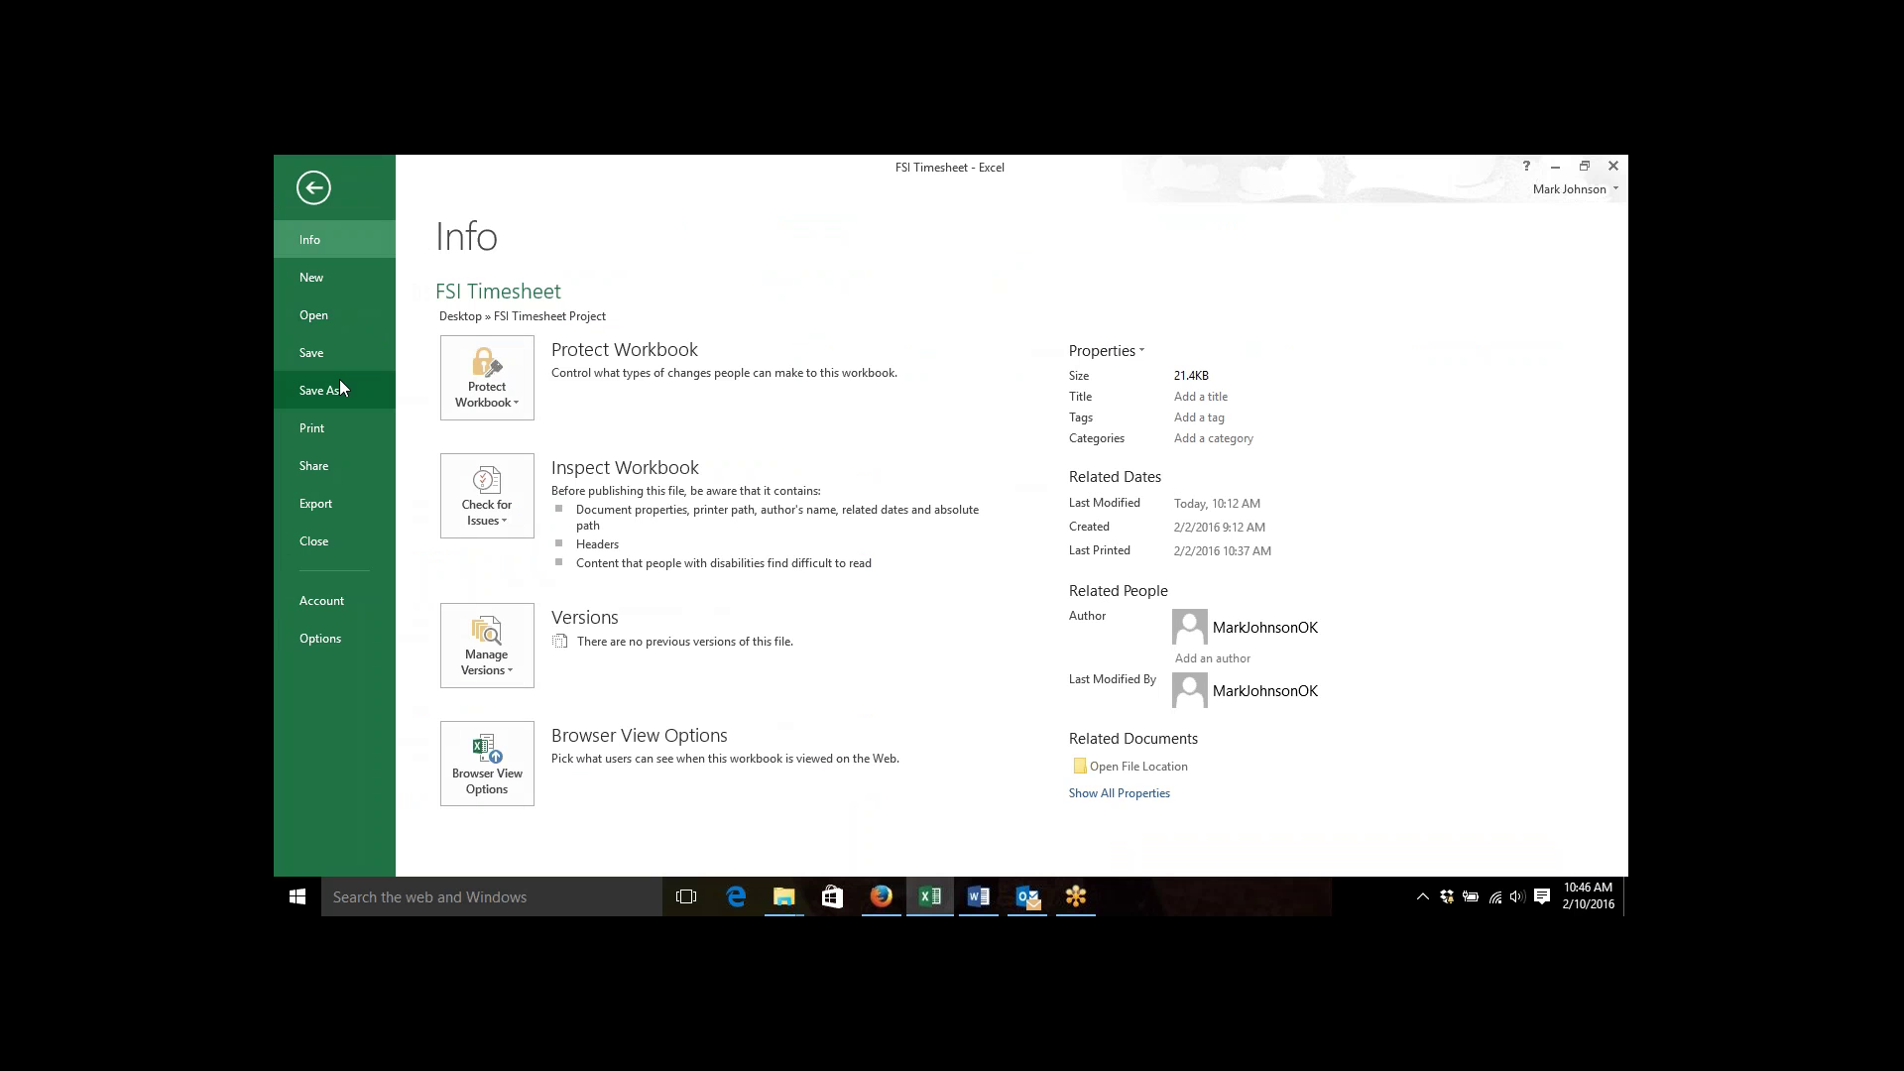
left_click(341, 385)
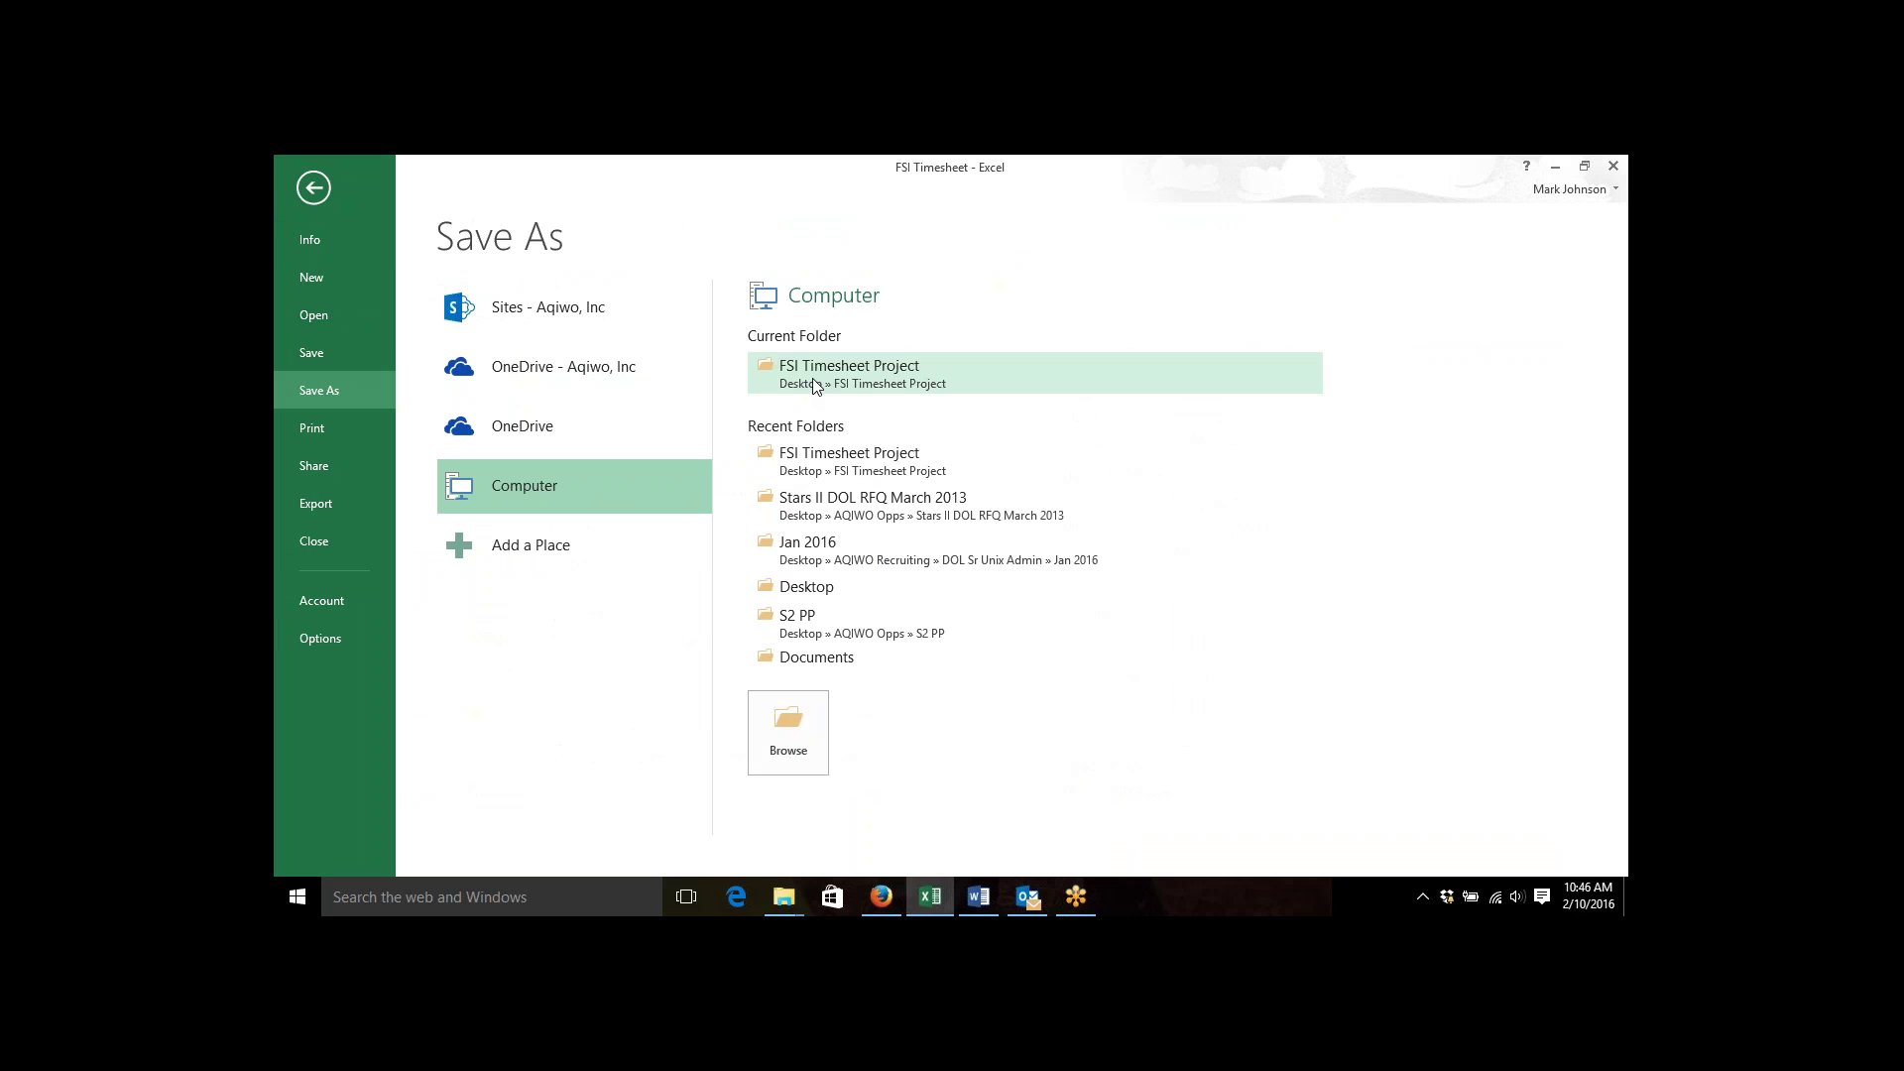
left_click(812, 383)
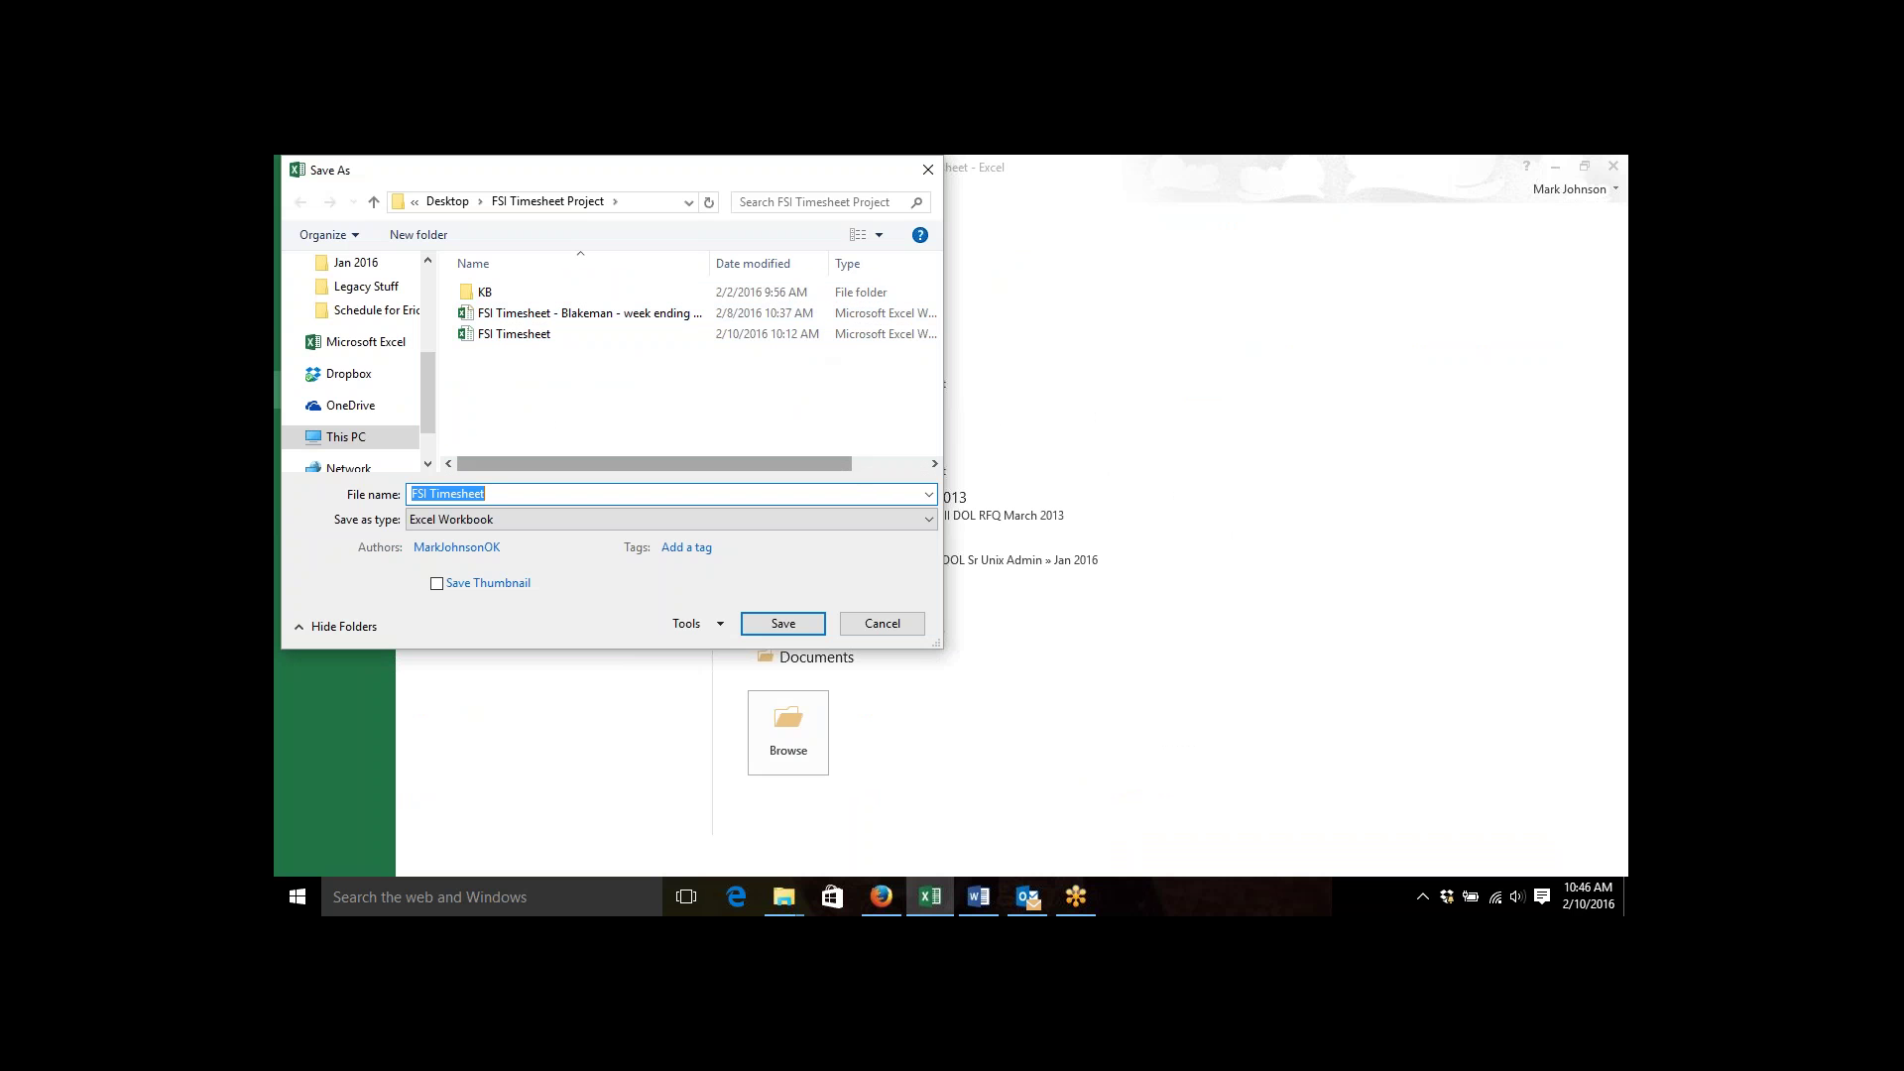
left_click(658, 496)
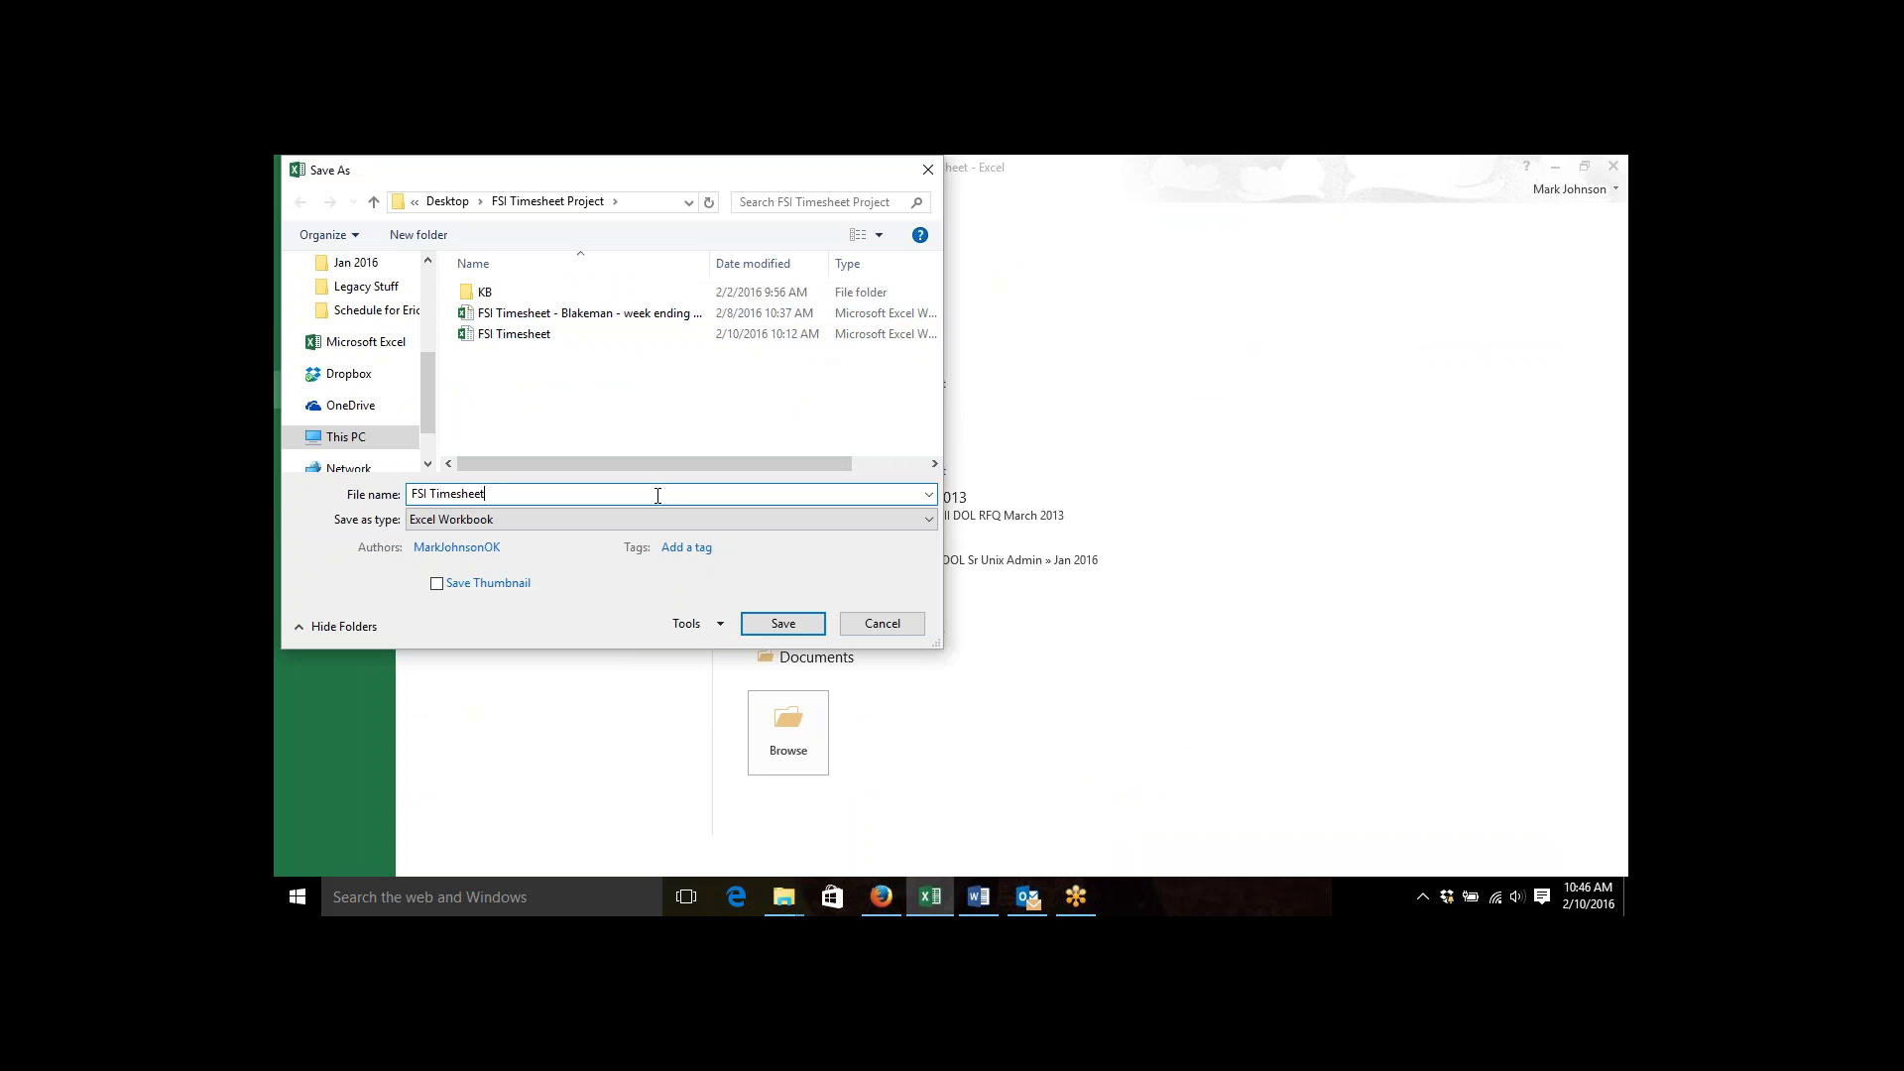
key("ctrl+a")
type("Johnson T")
type("h")
type("mesheet")
type("12")
type("Feb")
type("2016")
key("Return")
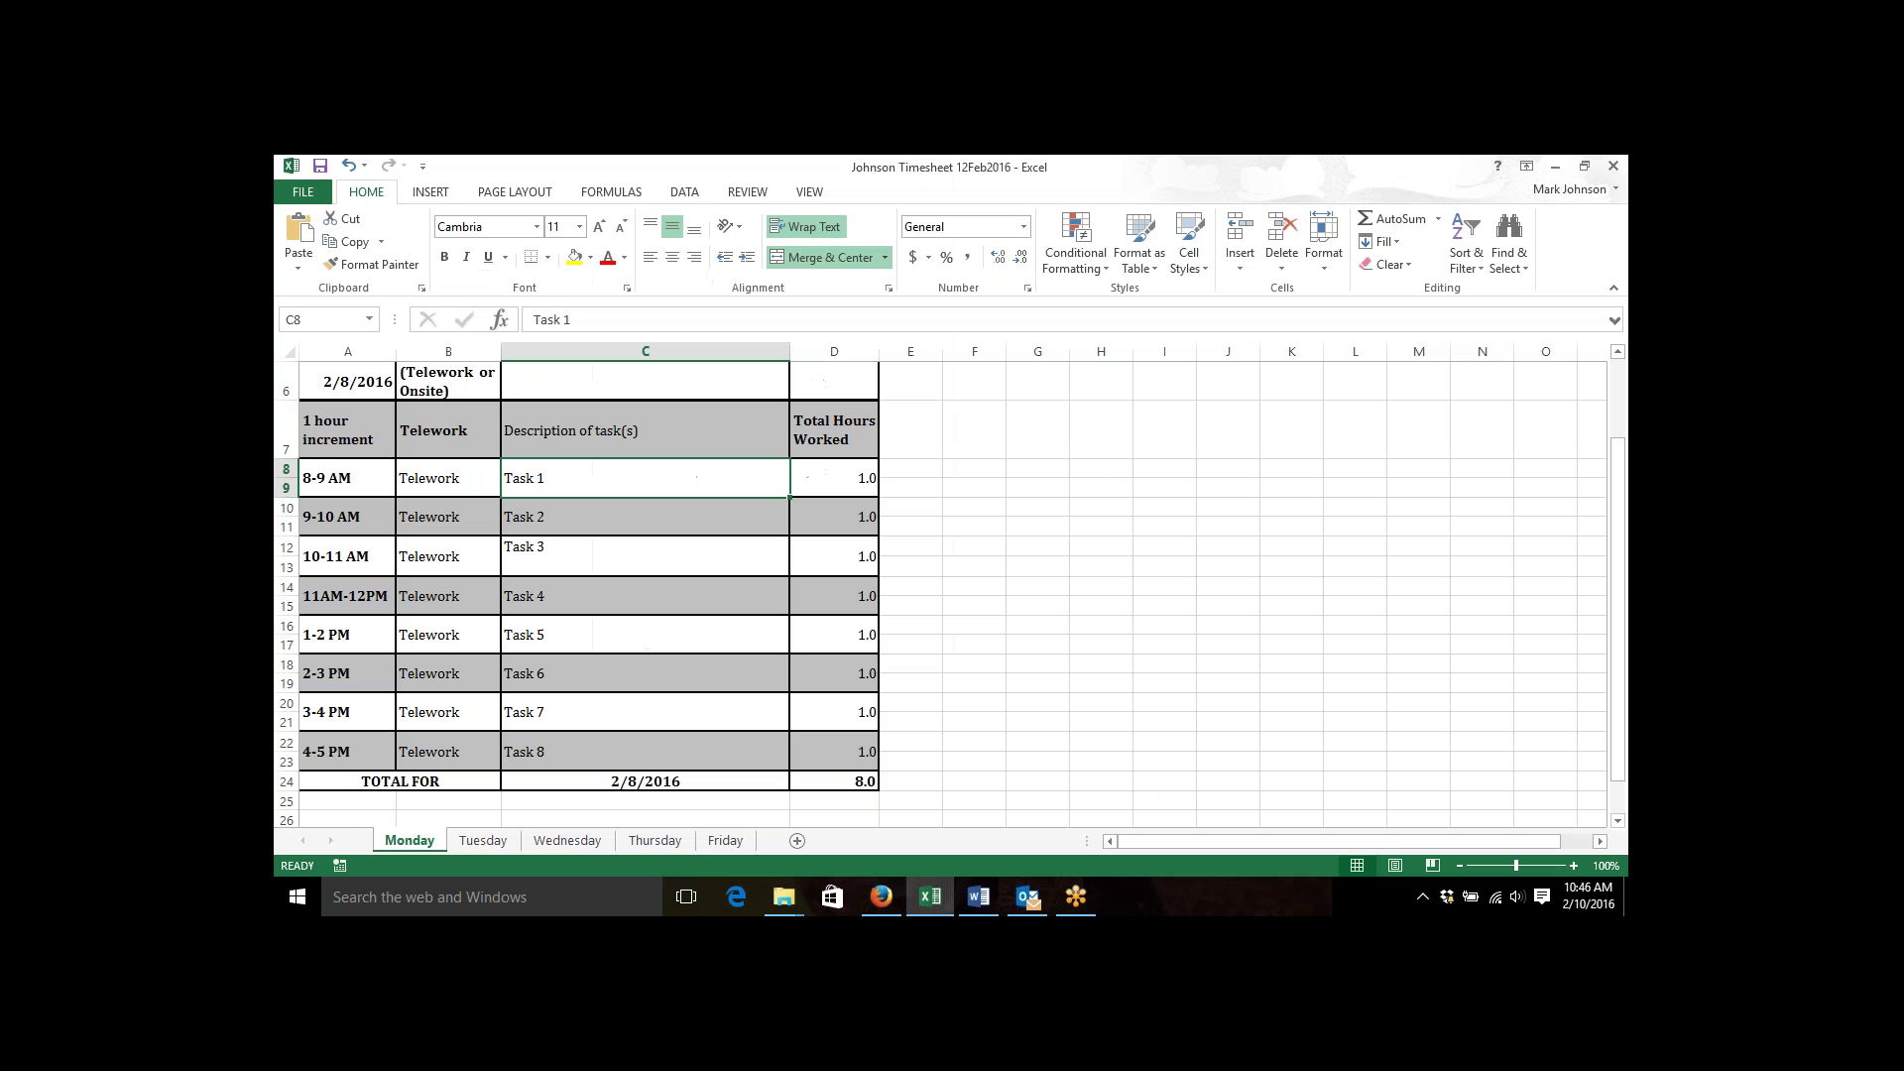
Check the saved workbook's Friday and Monday sheets, then bring up the Word instructions.
left_click(723, 842)
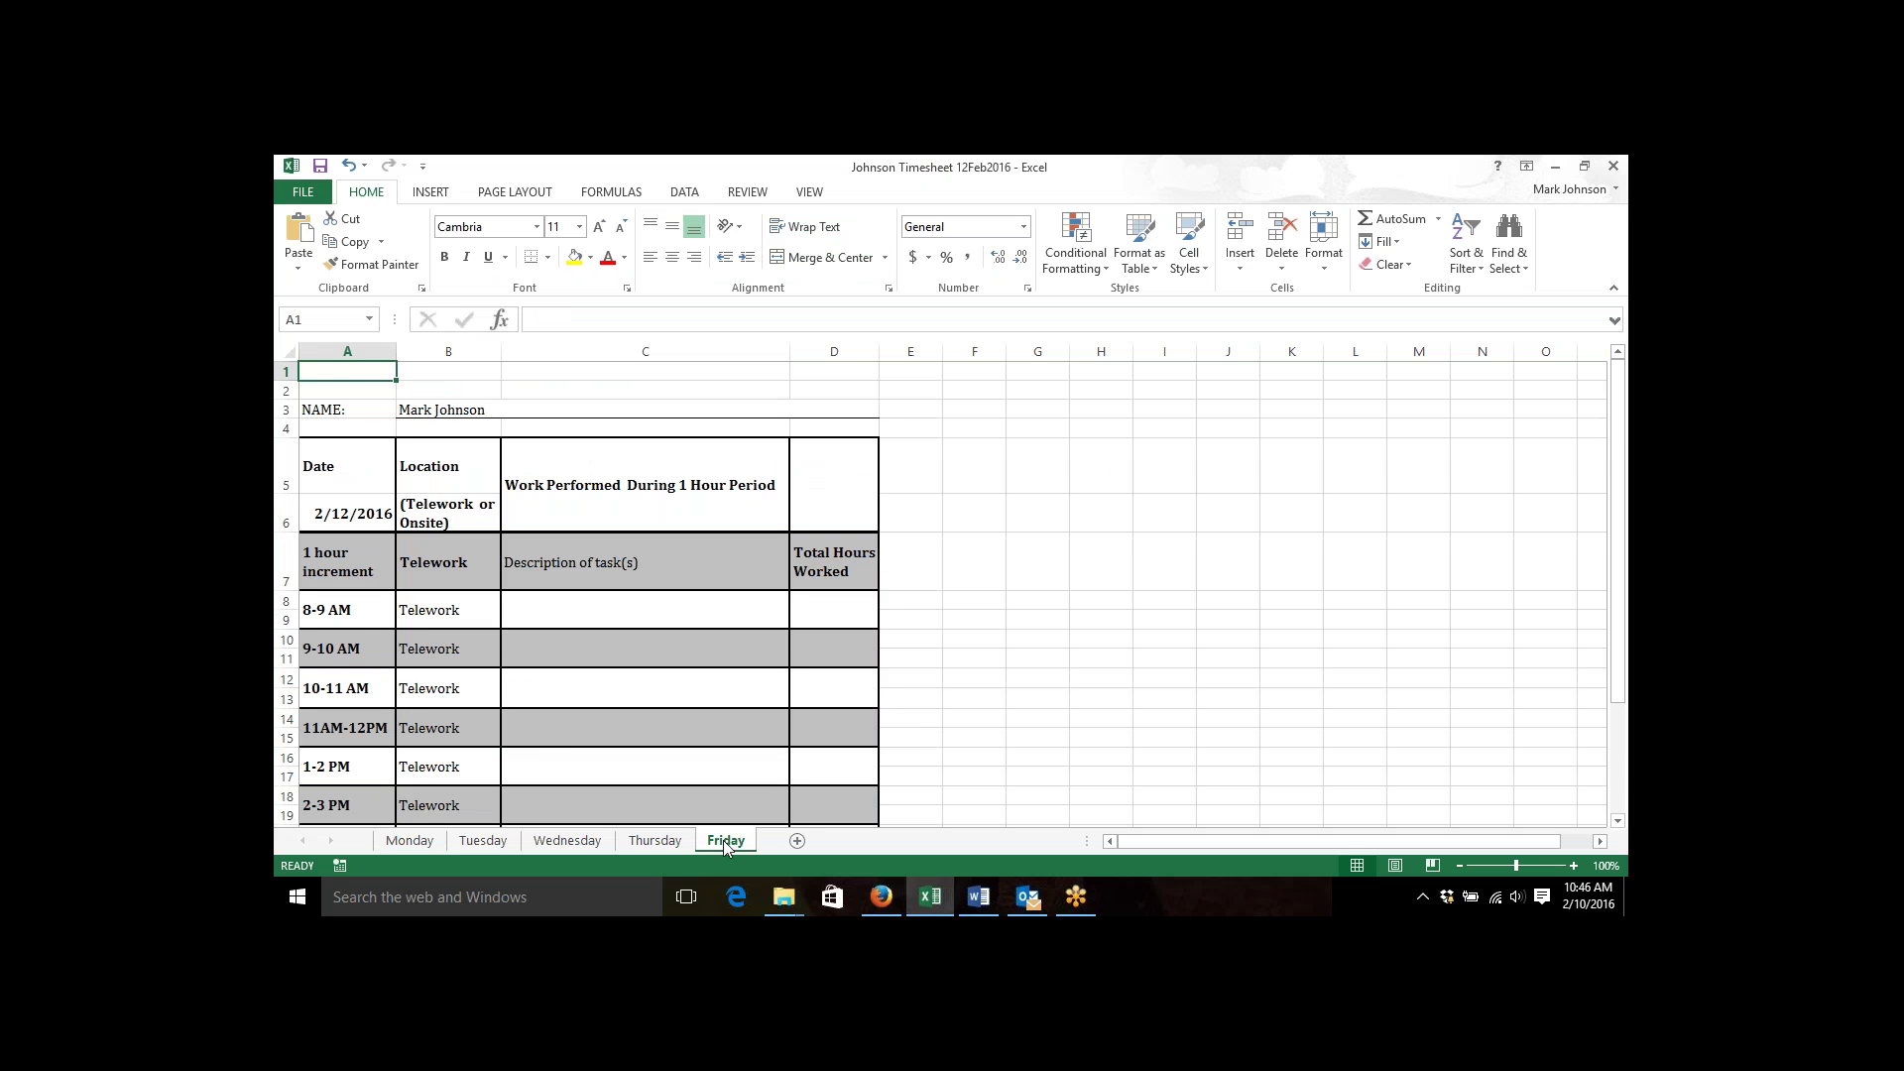
left_click(409, 841)
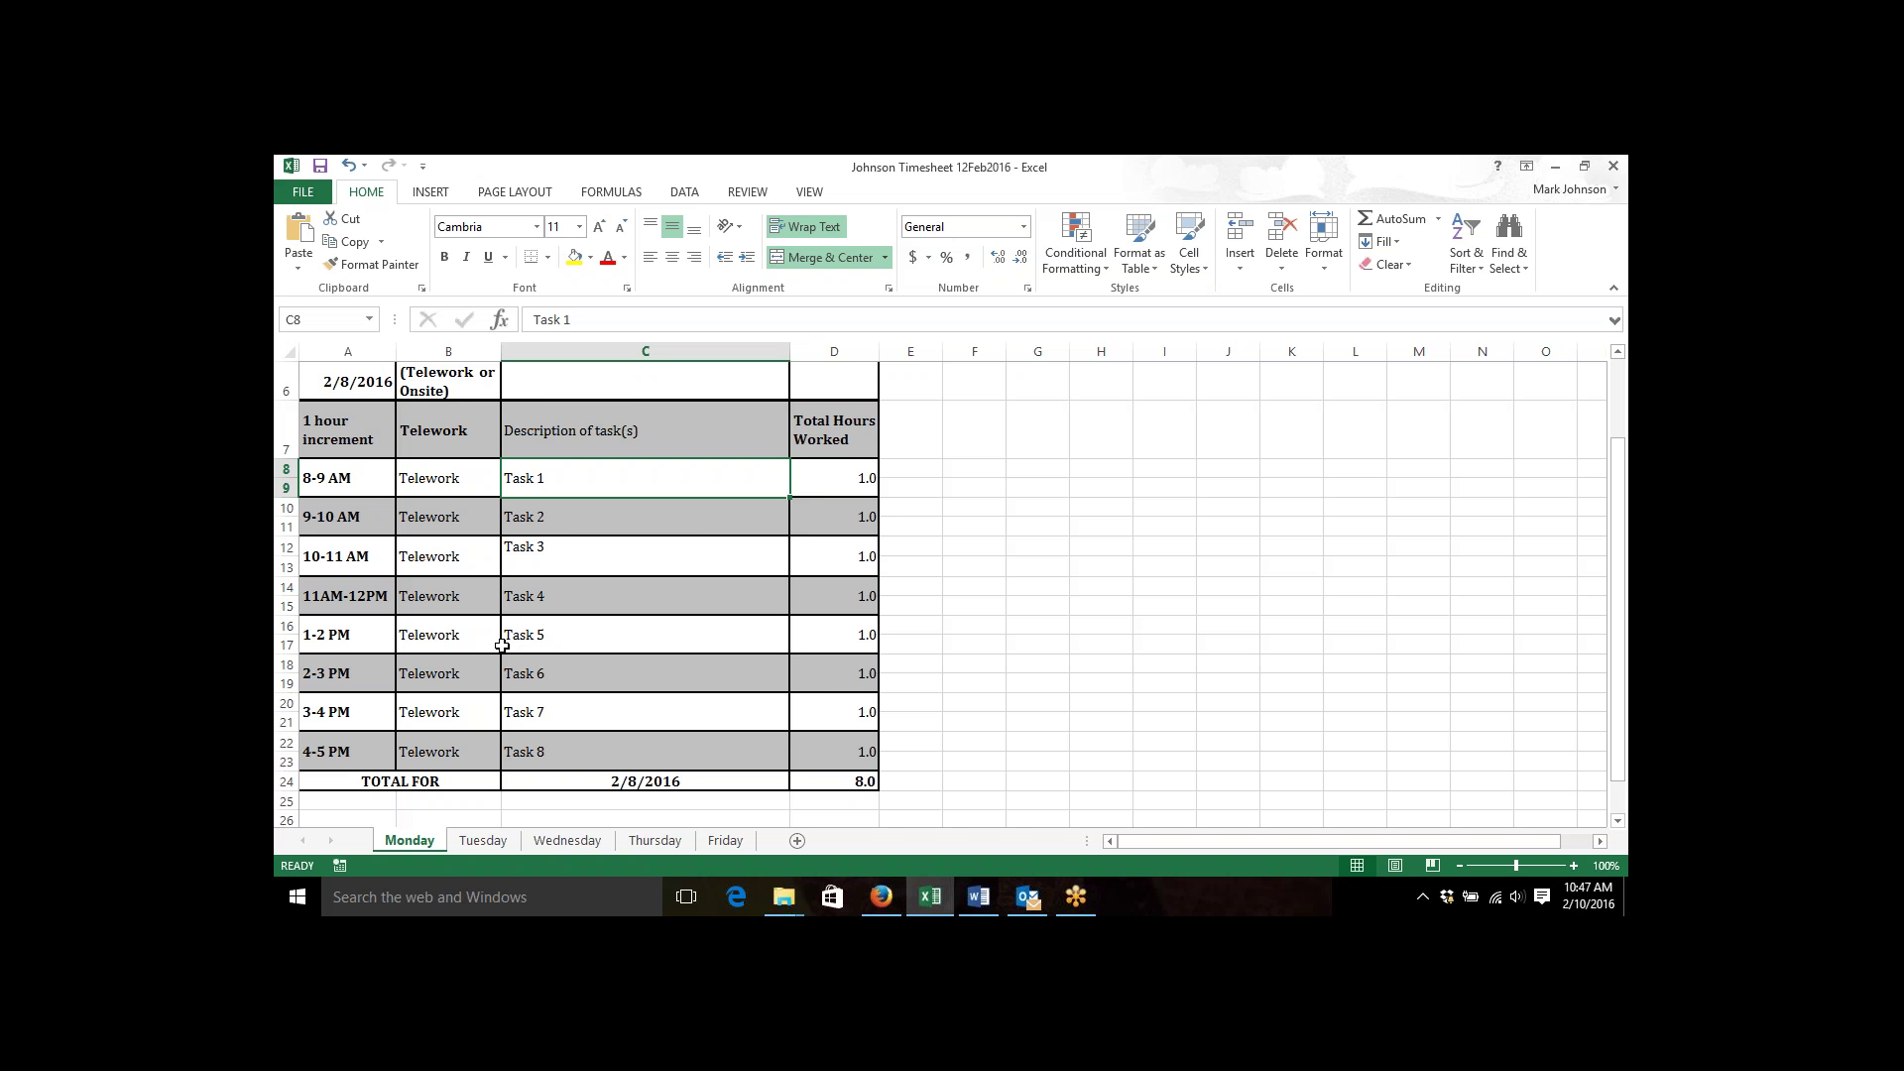
left_click(980, 897)
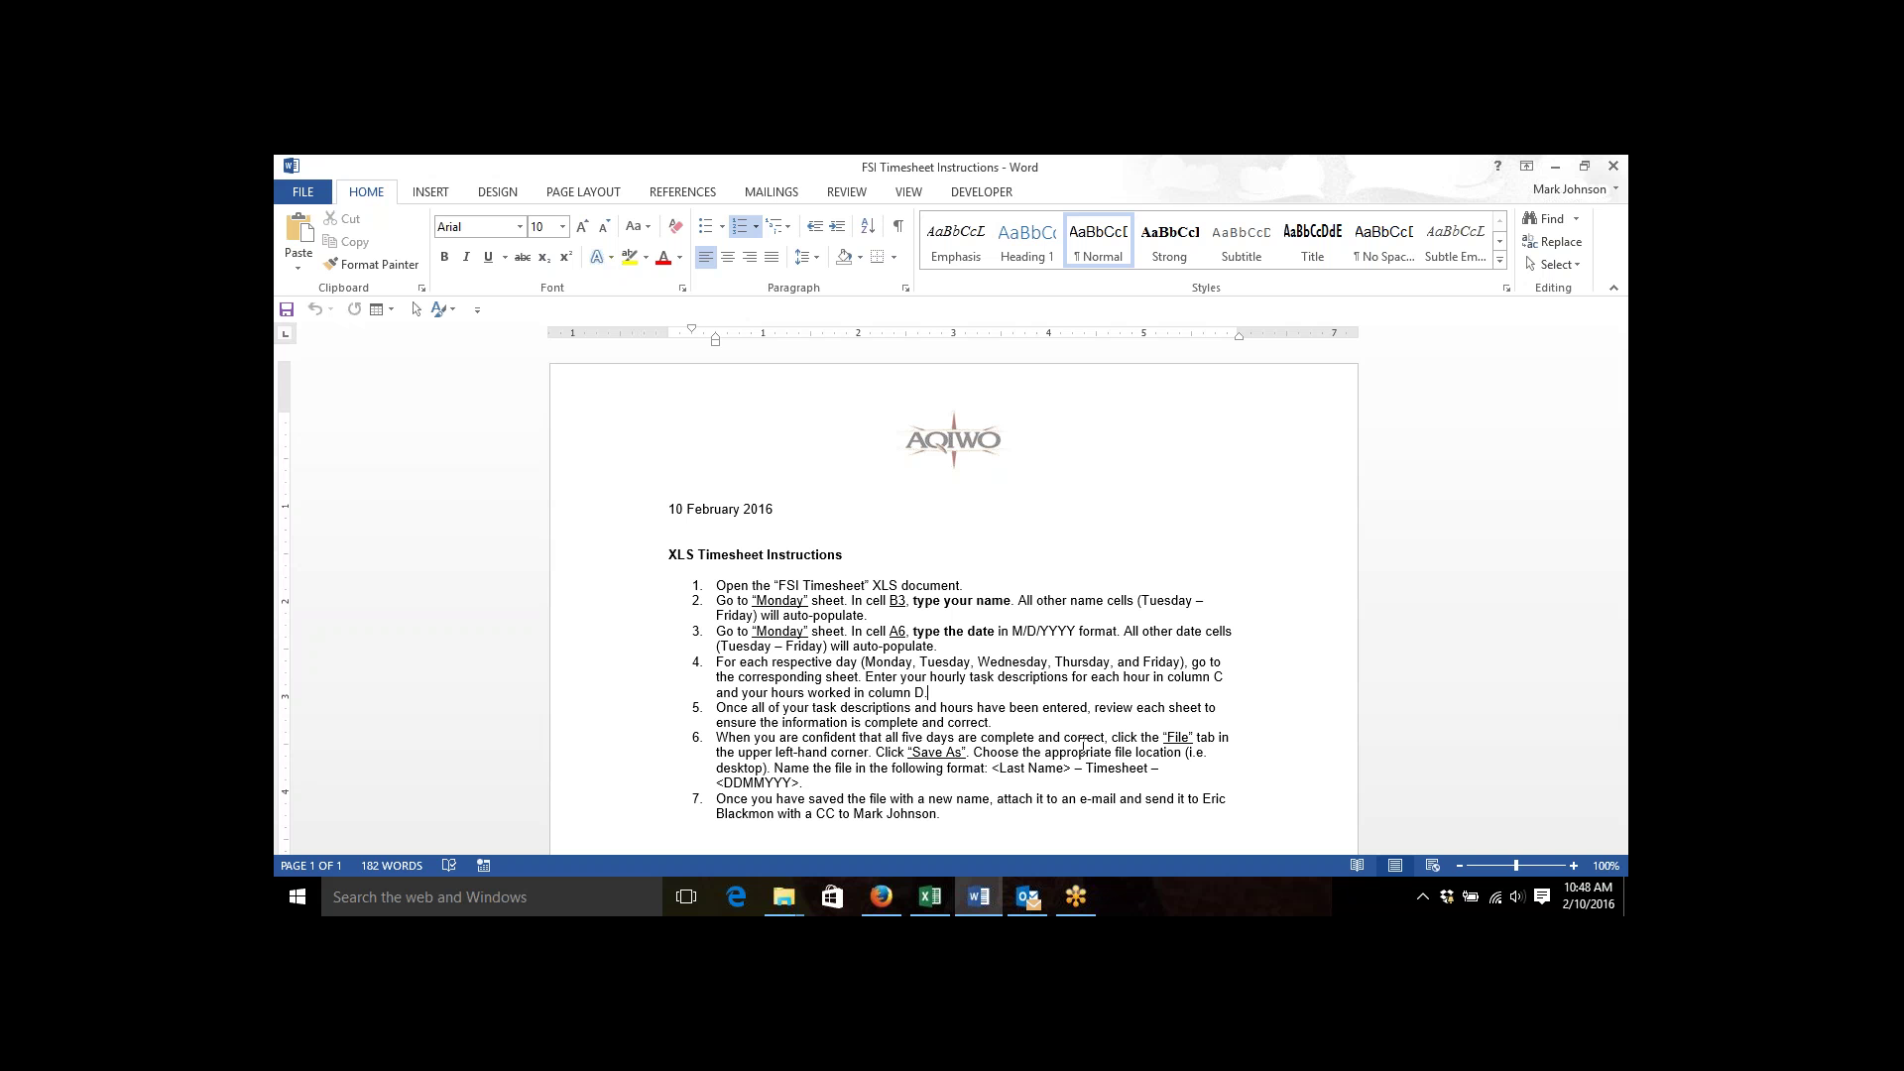
left_click(931, 897)
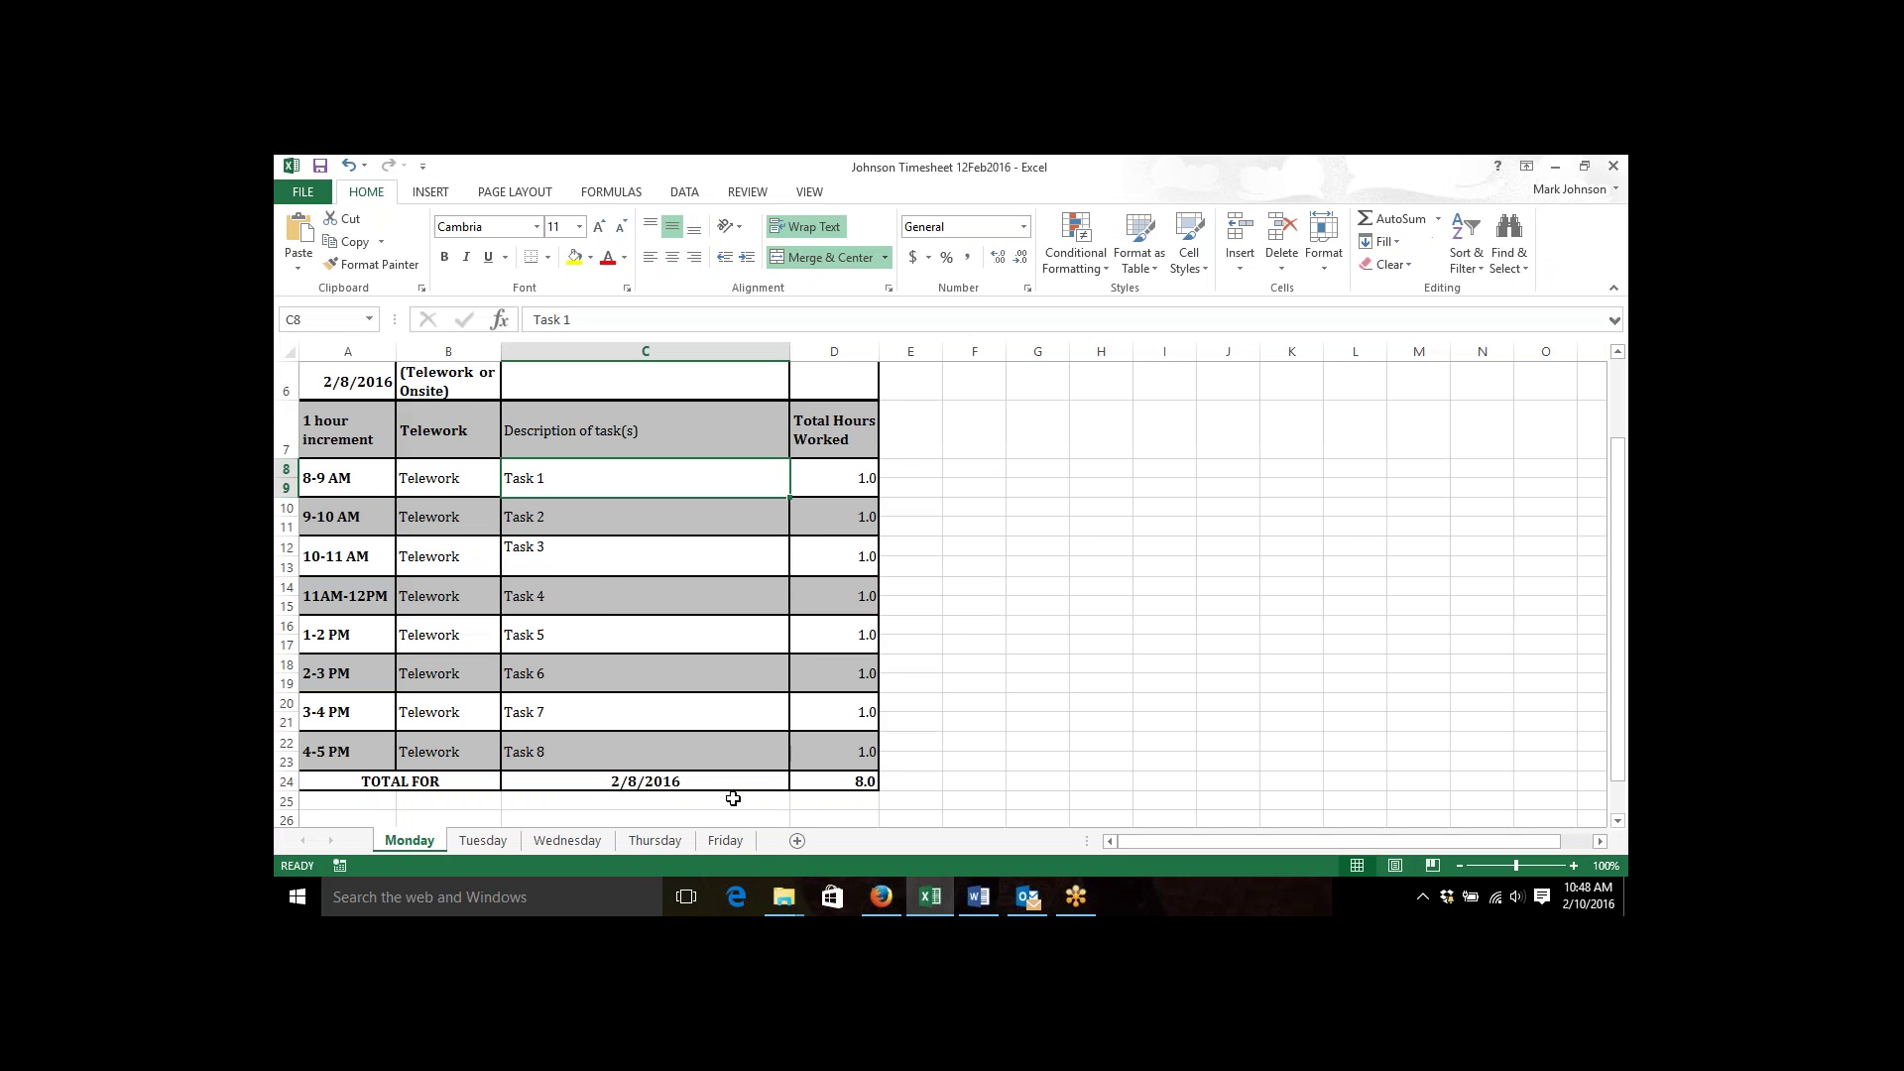
left_click(602, 564)
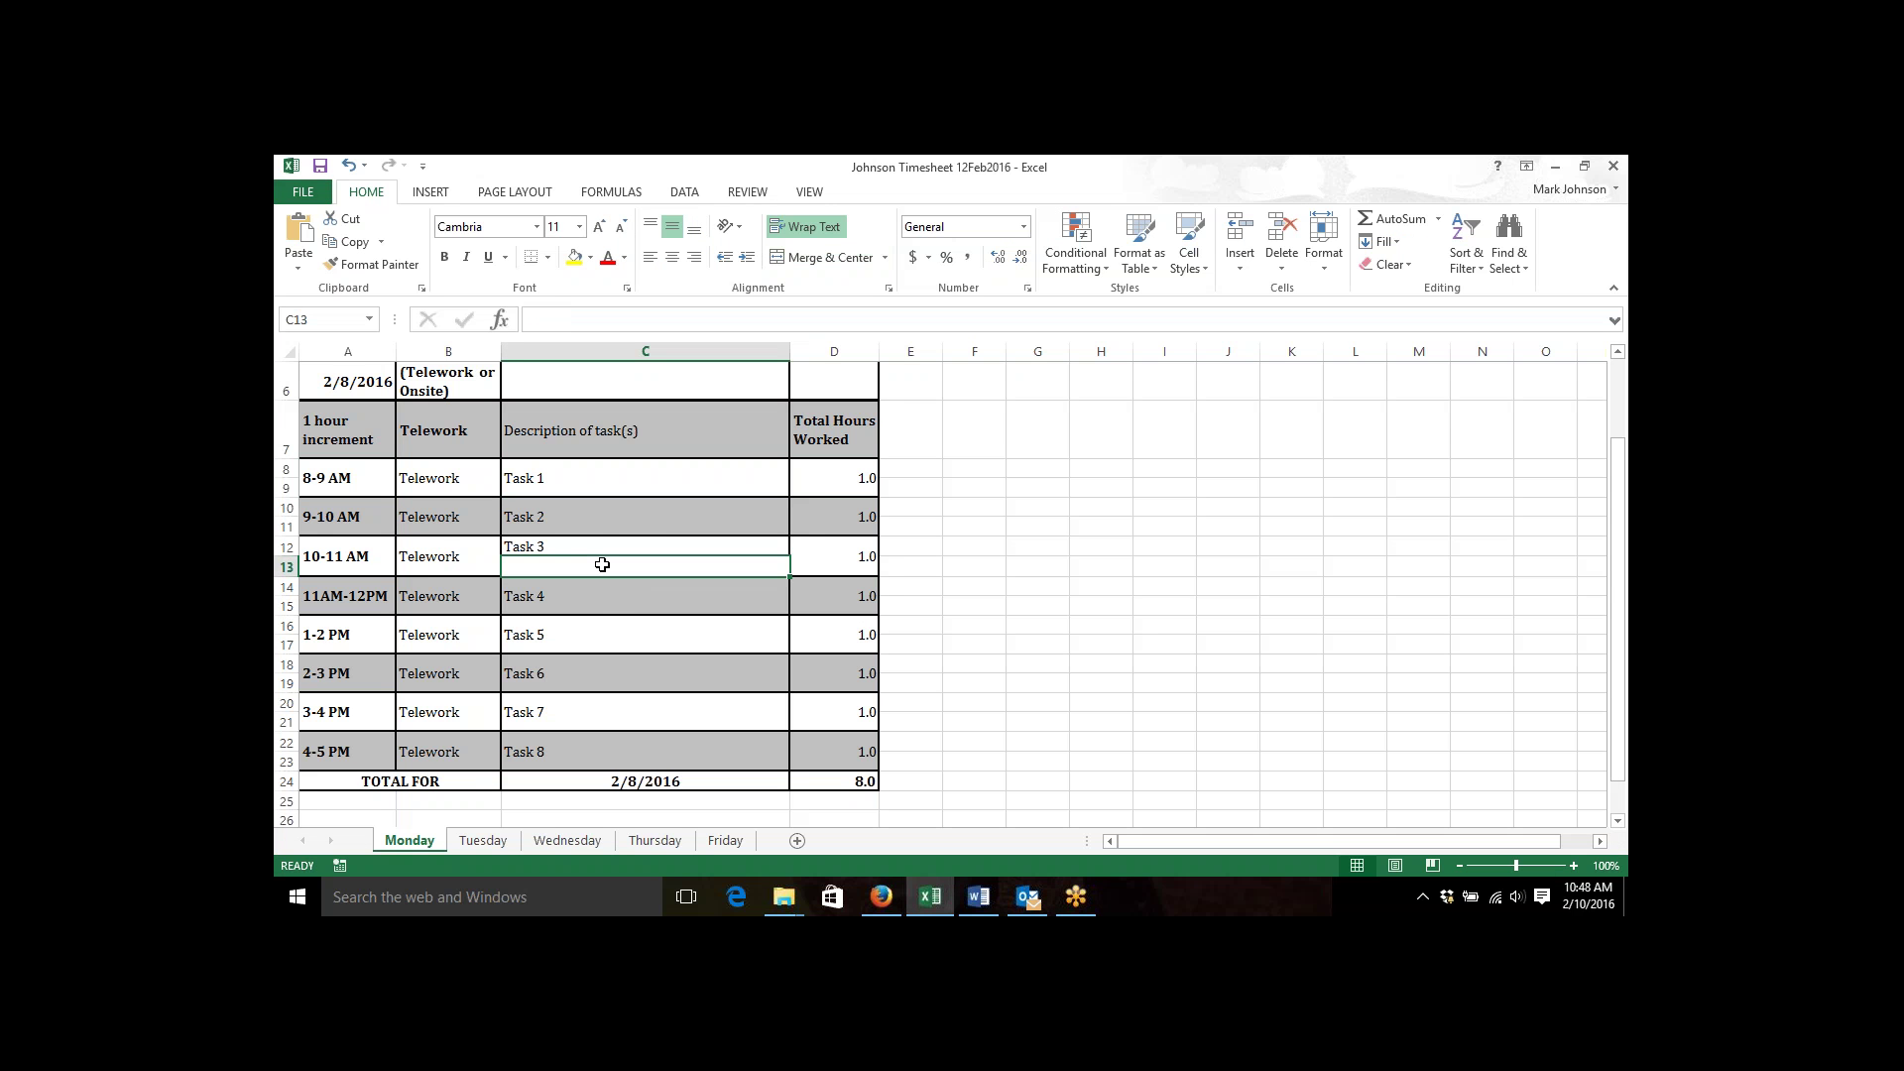
left_click(602, 541)
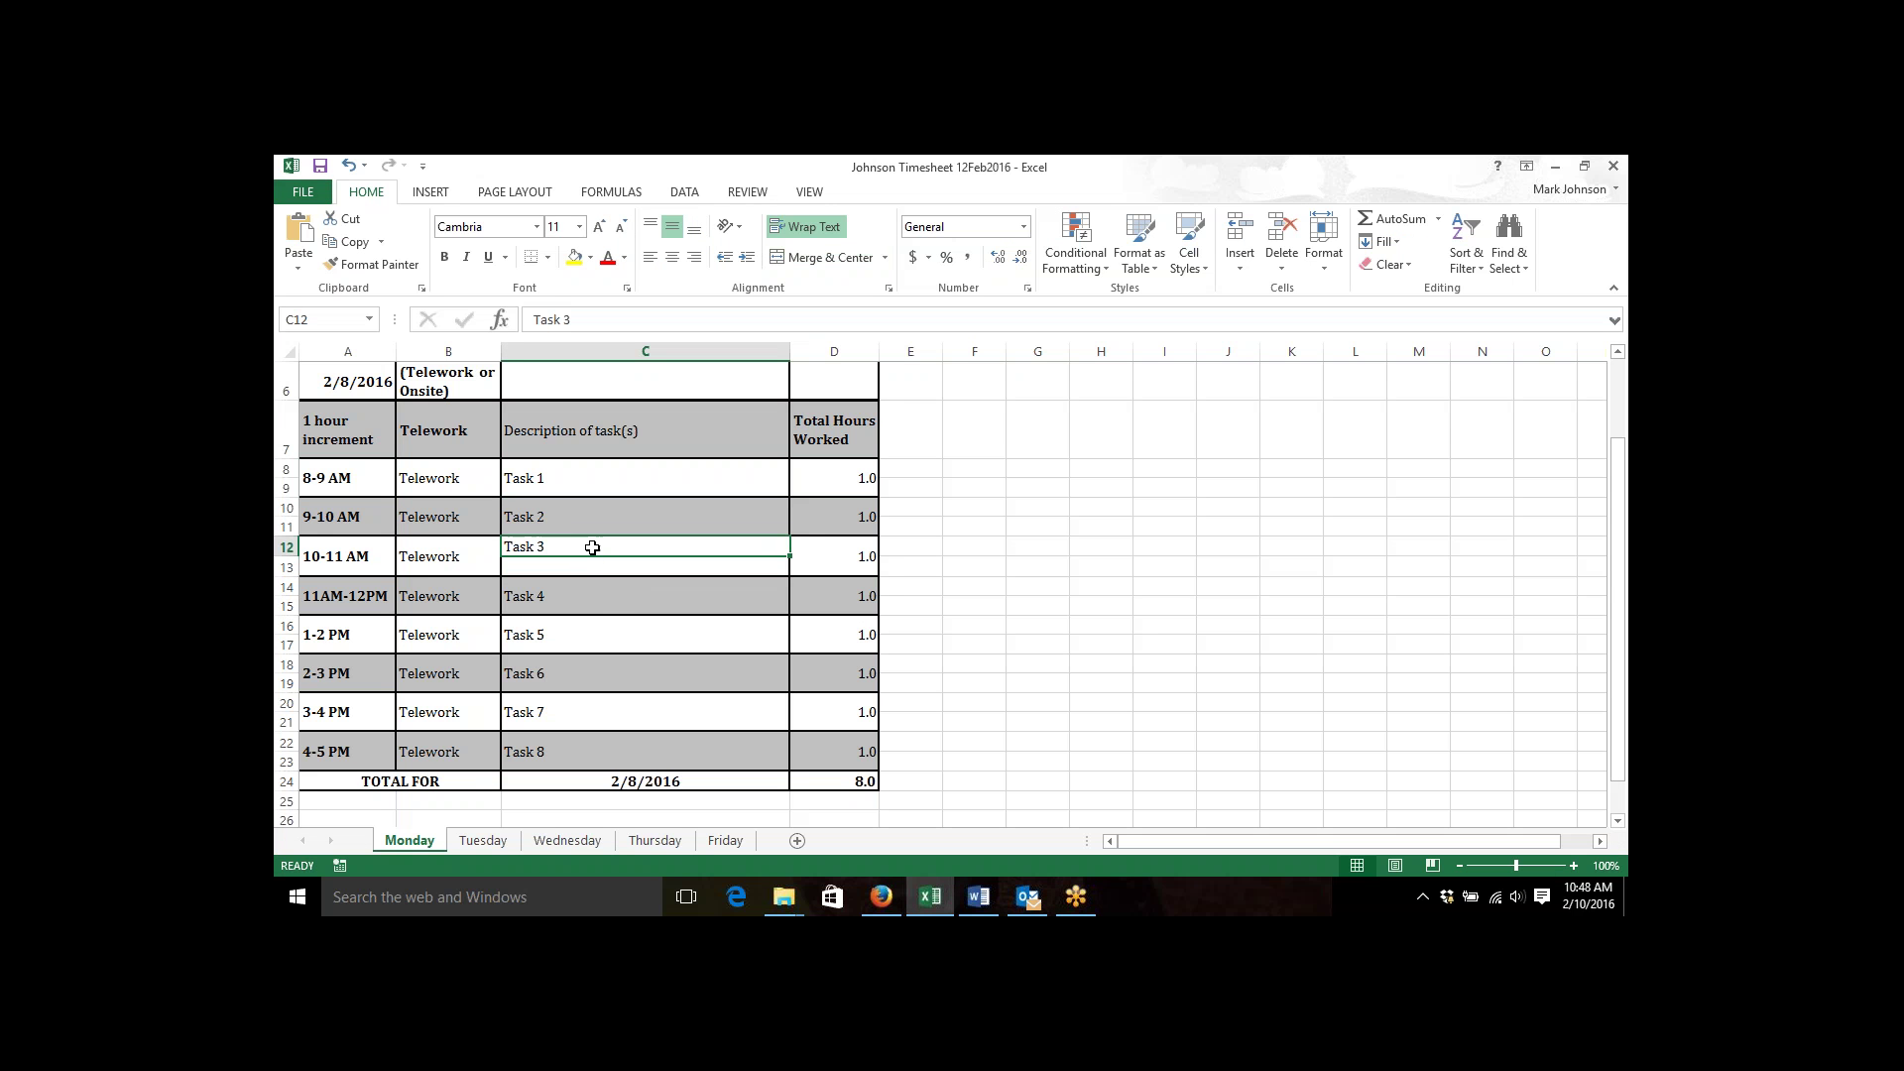
left_click(485, 841)
left_click(588, 545)
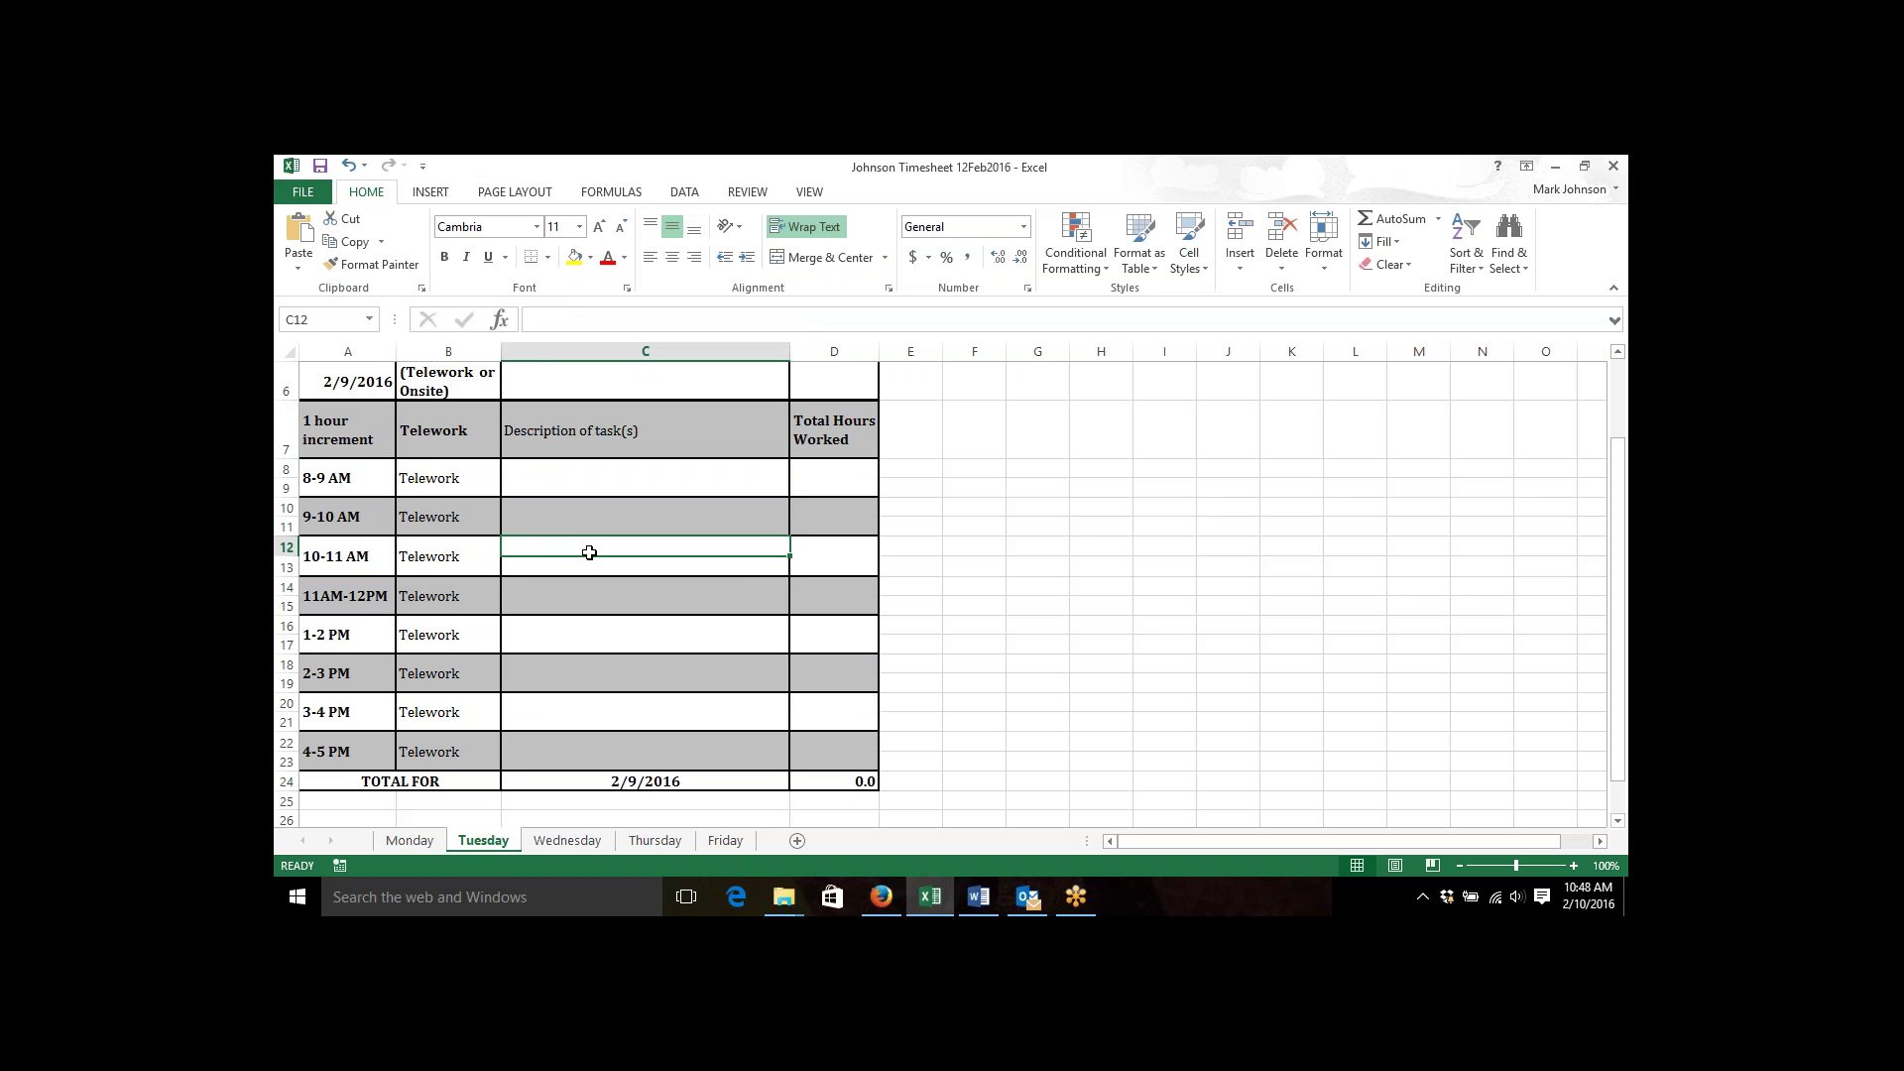
left_click_drag(591, 552, 587, 548)
key("Return")
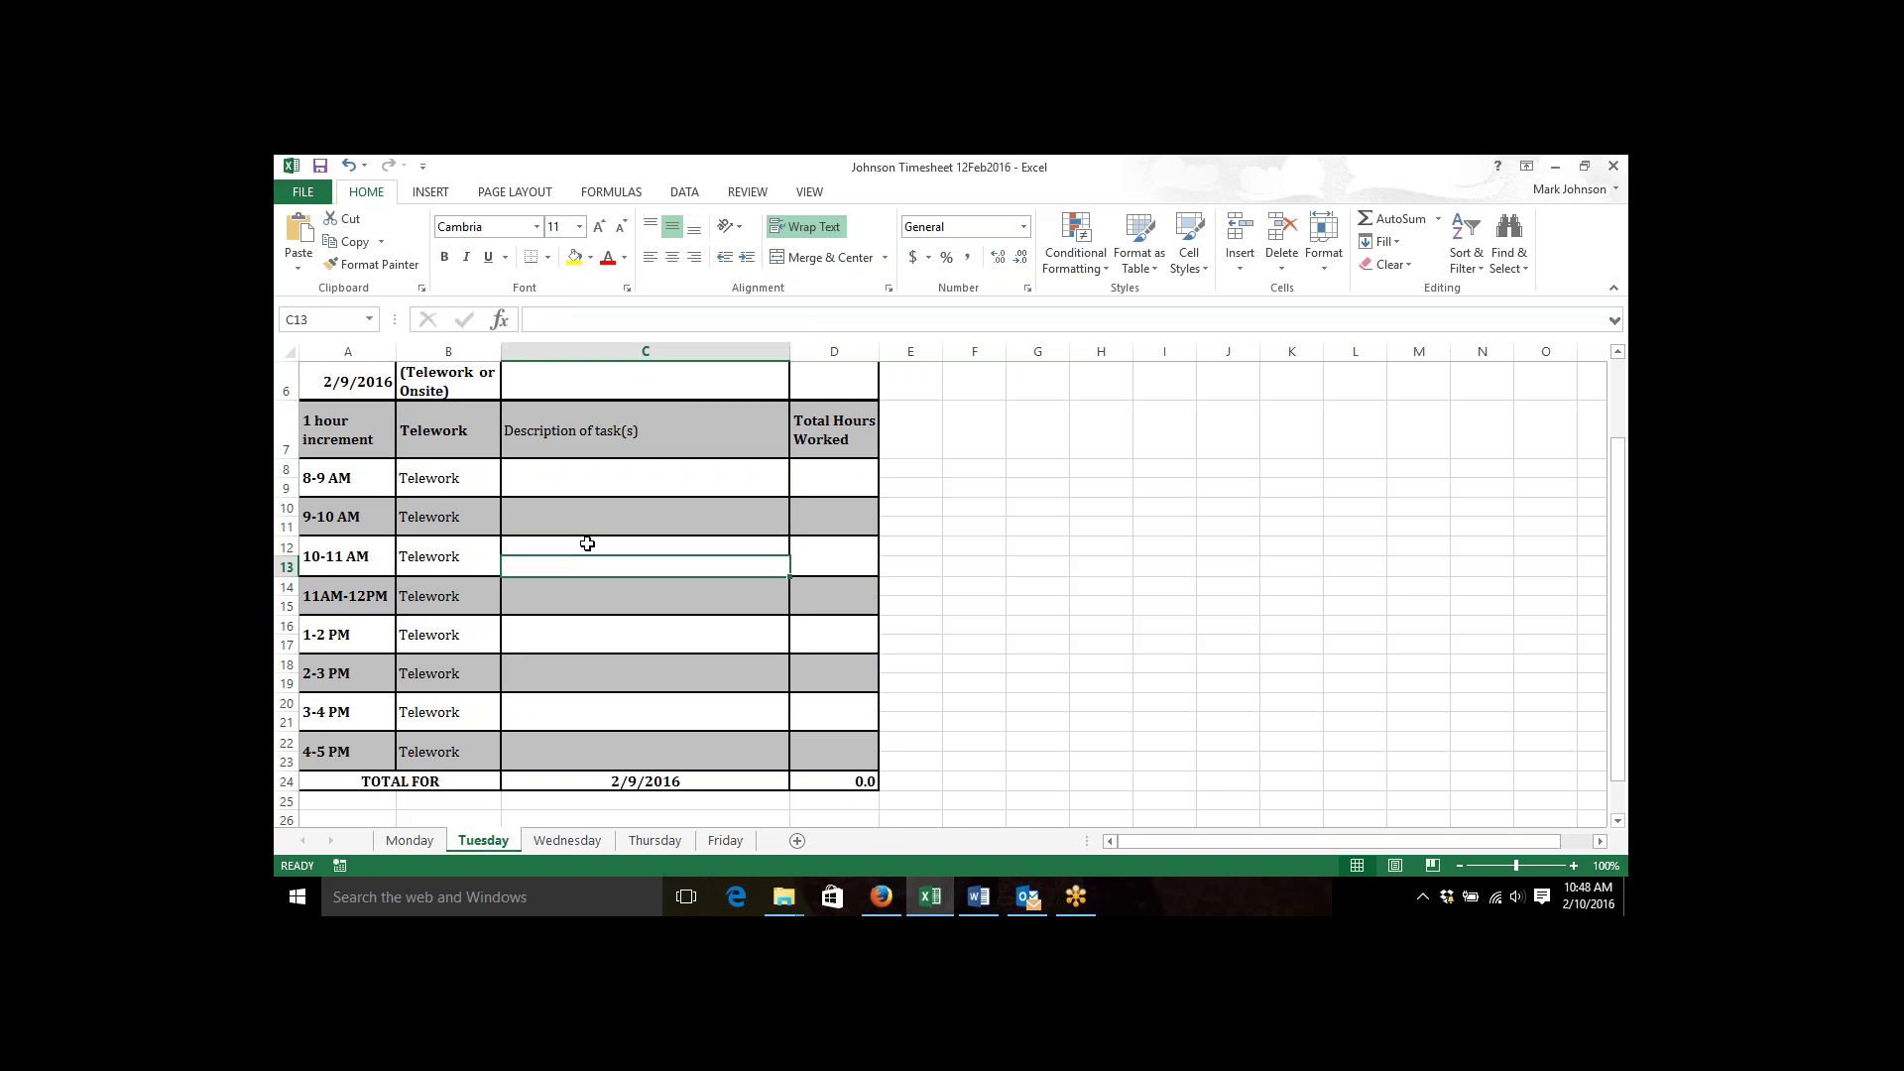
left_click(979, 896)
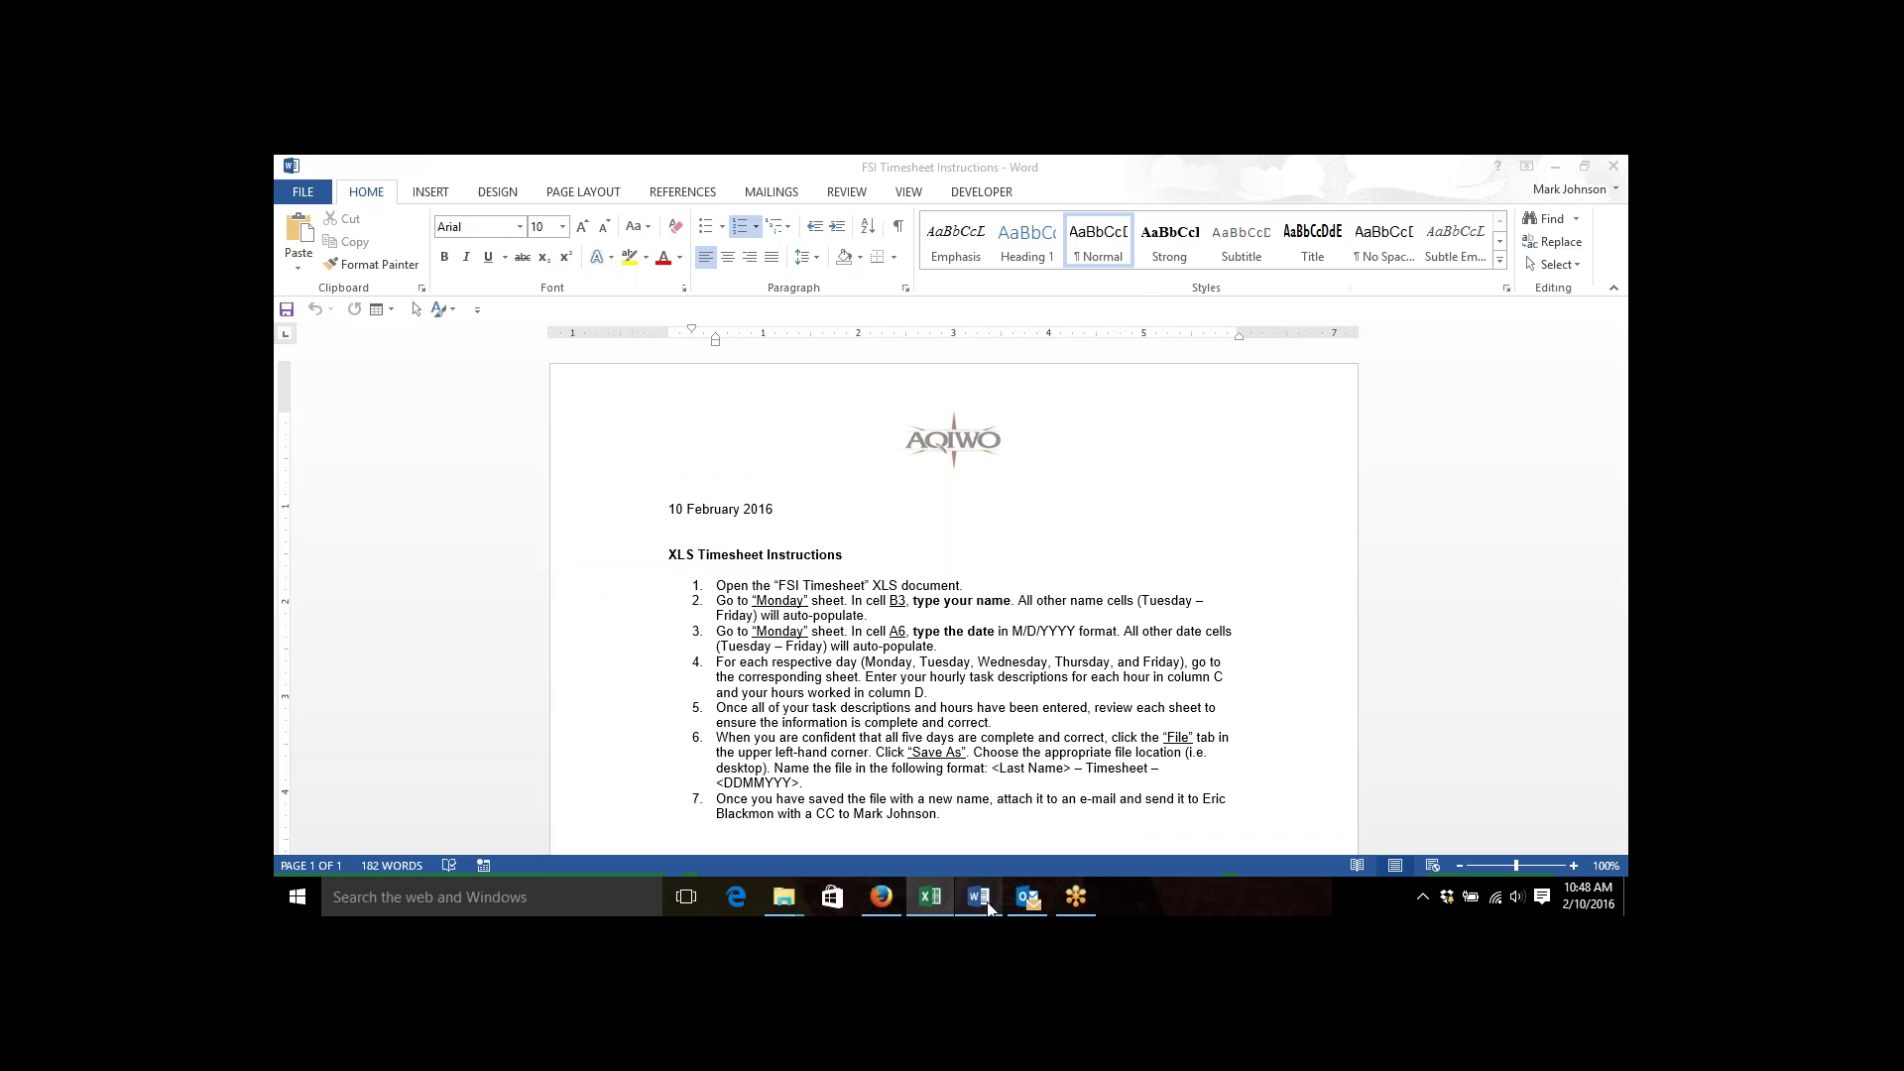
Insert '- FSI' before Timesheet in step 6's file-name format and save the document.
left_click(1079, 769)
type("- FSI")
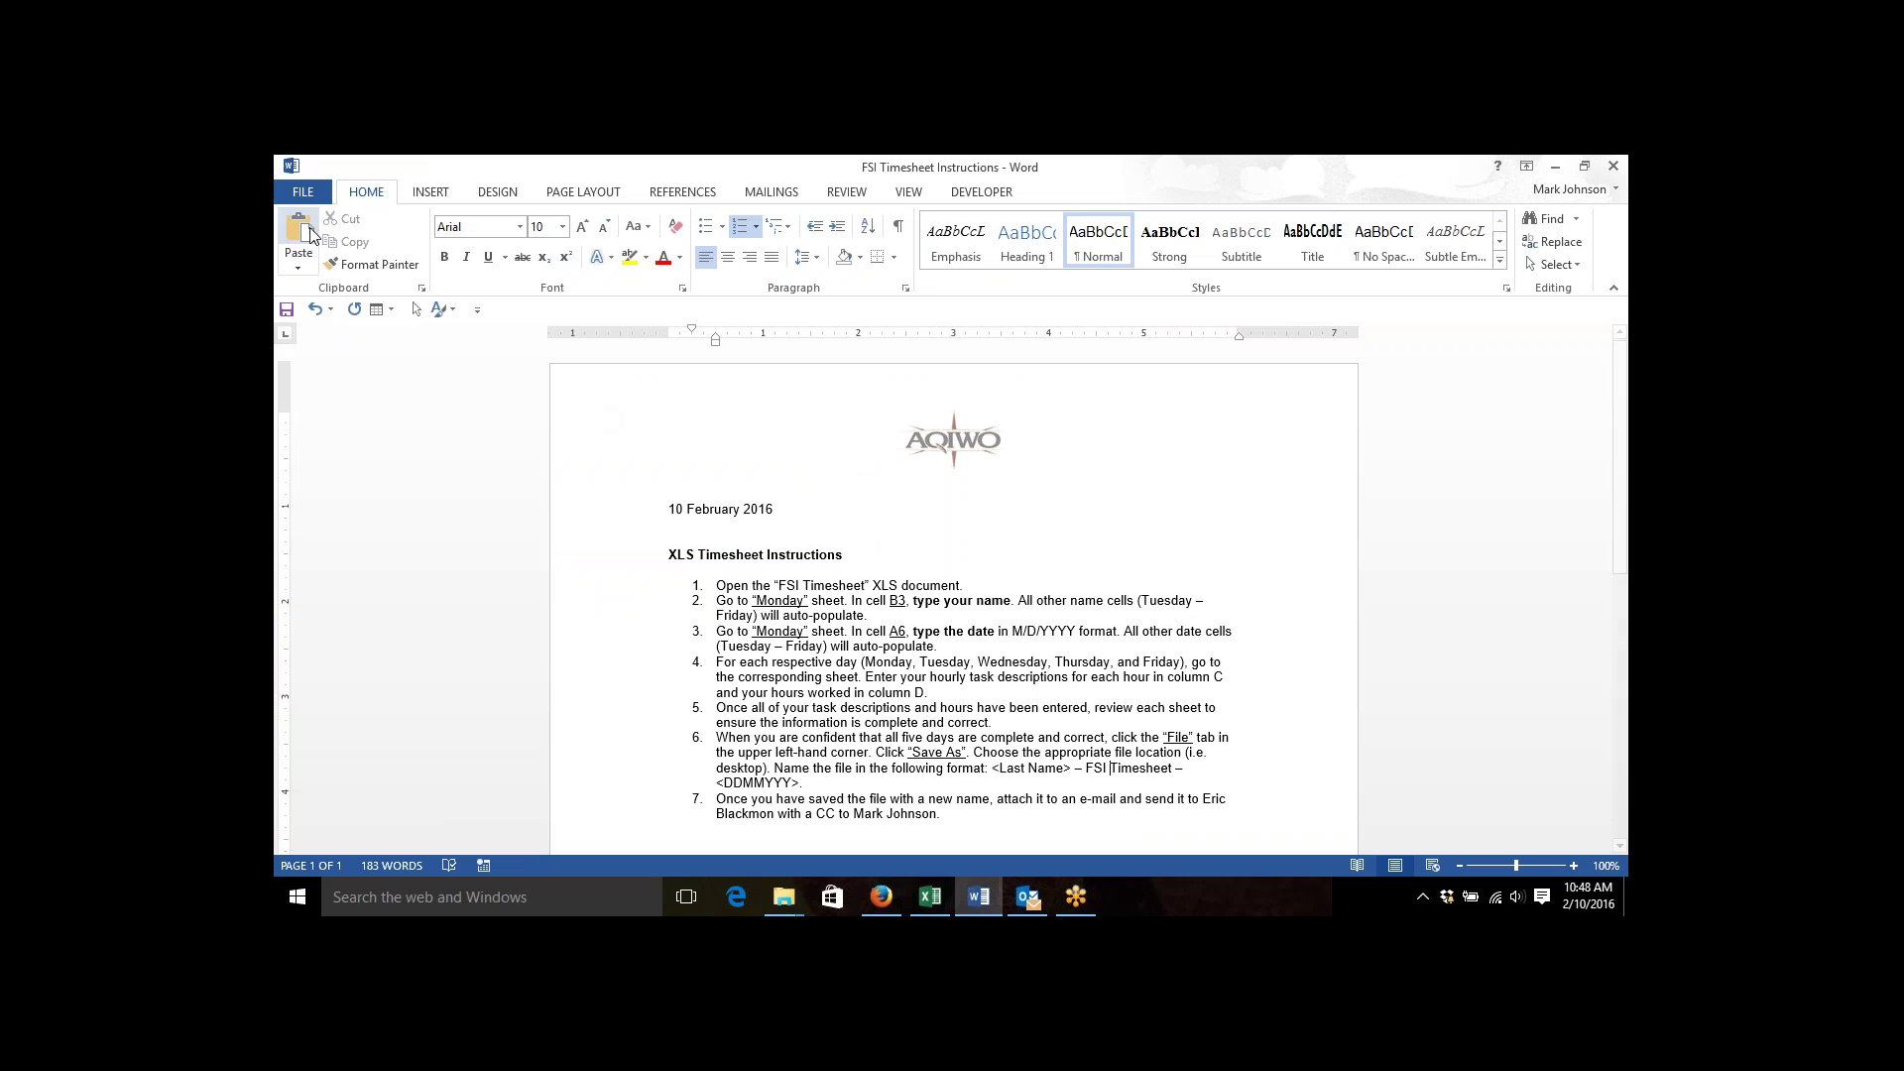
left_click(286, 311)
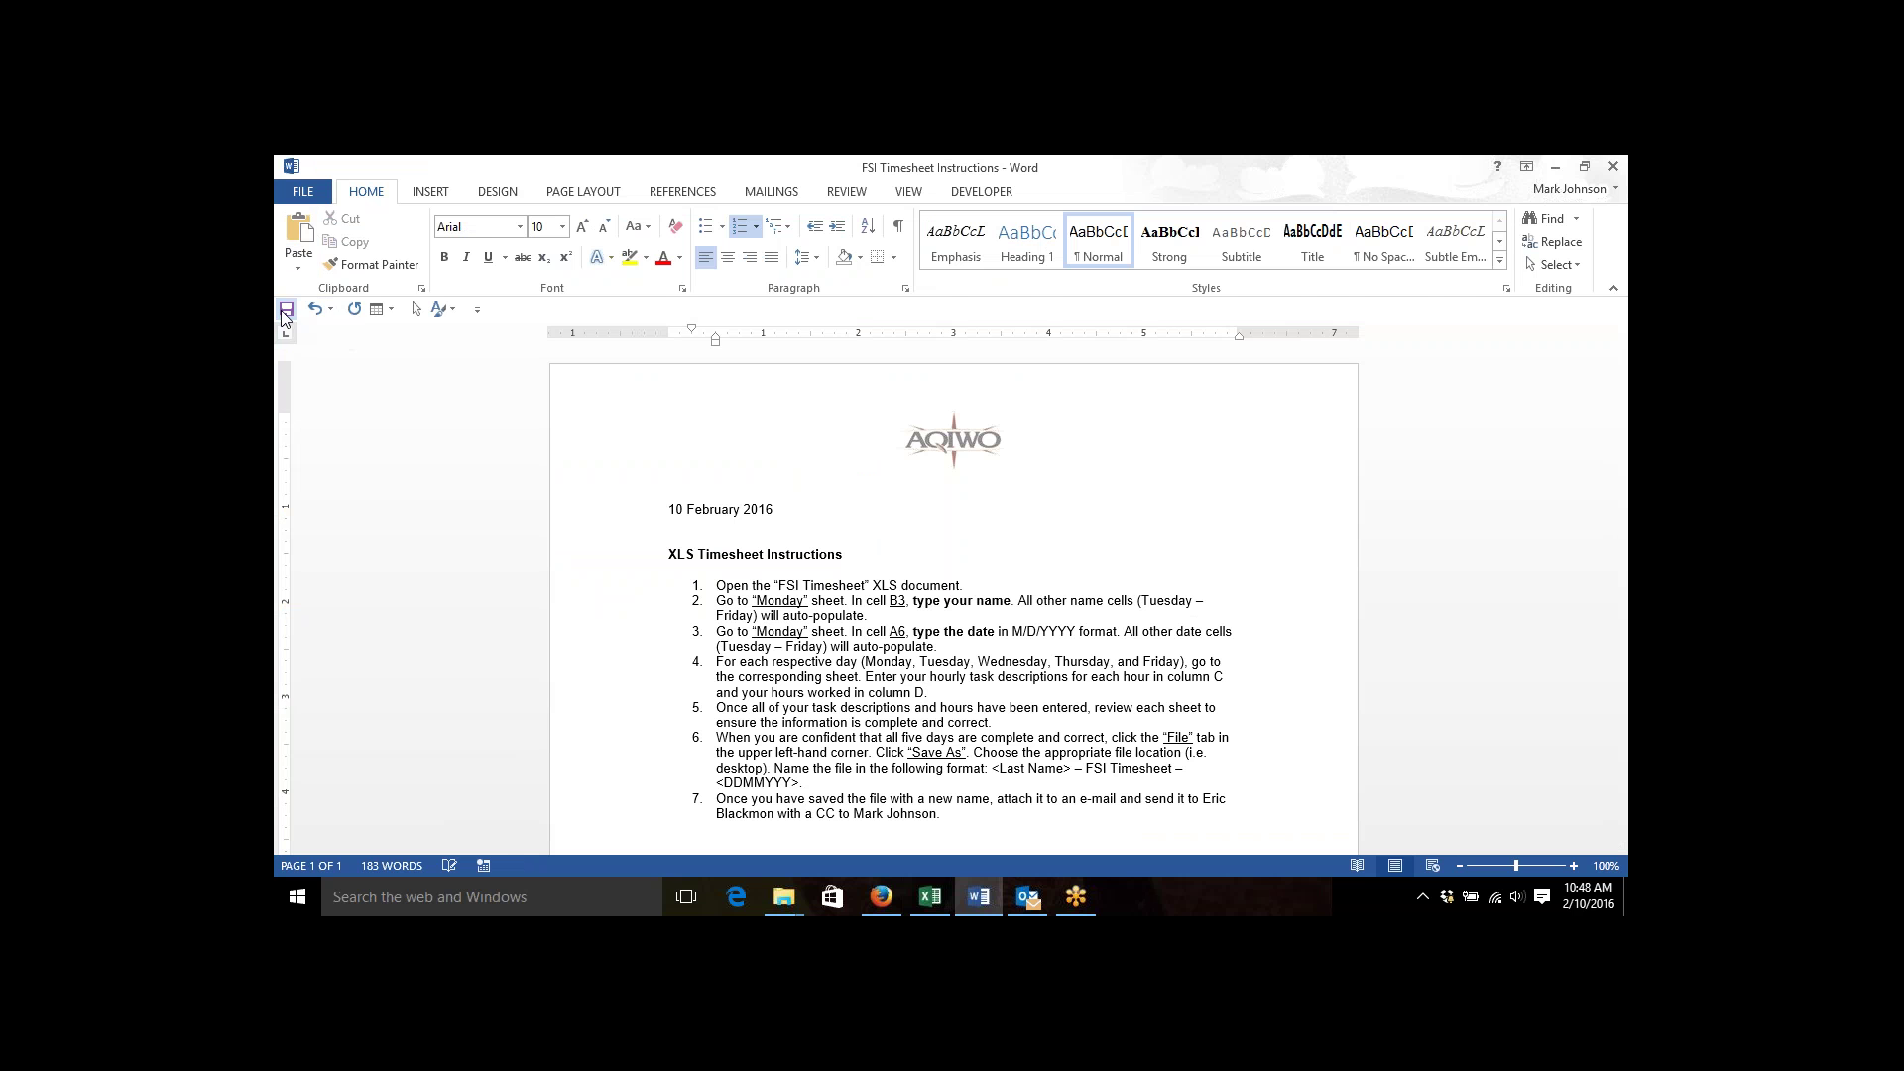
Return to the timesheet workbook and go to cell A1 of Tuesday's sheet, dated 2/9/2016.
left_click(931, 897)
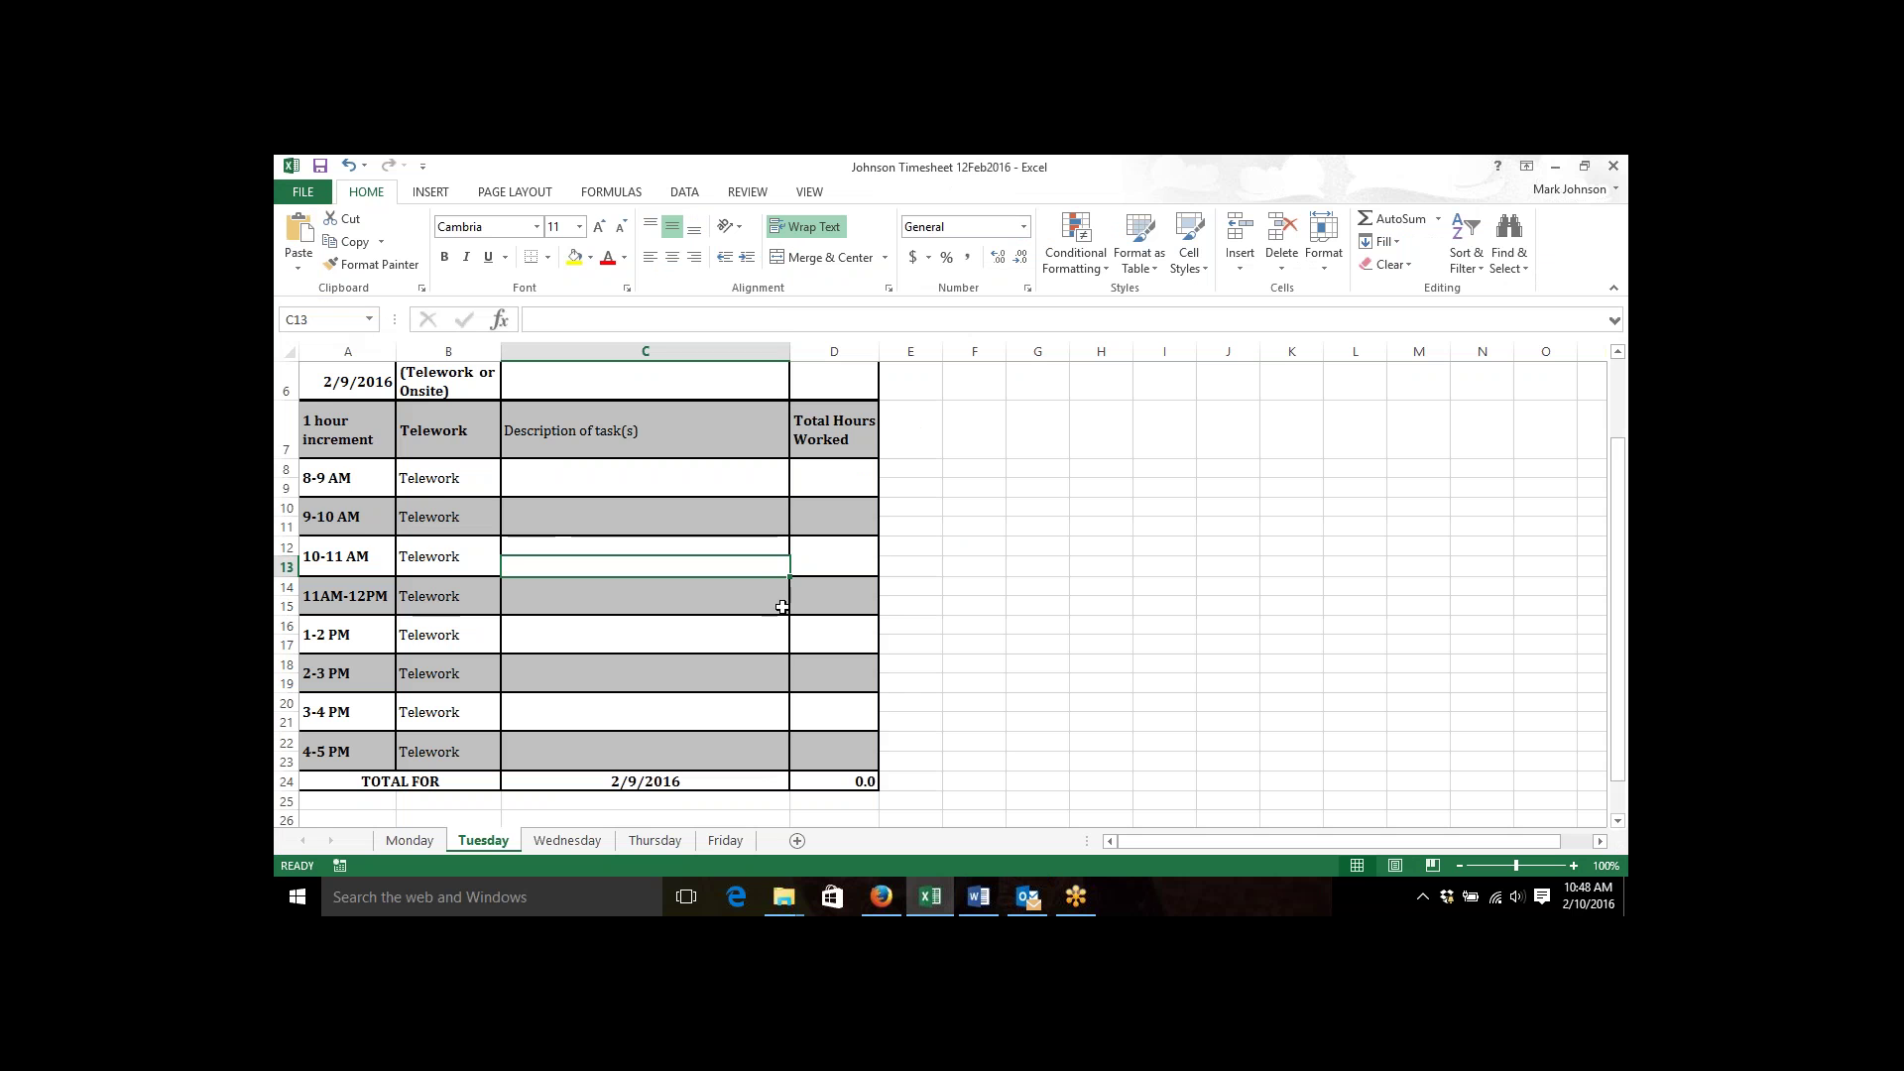
key("ctrl+Home")
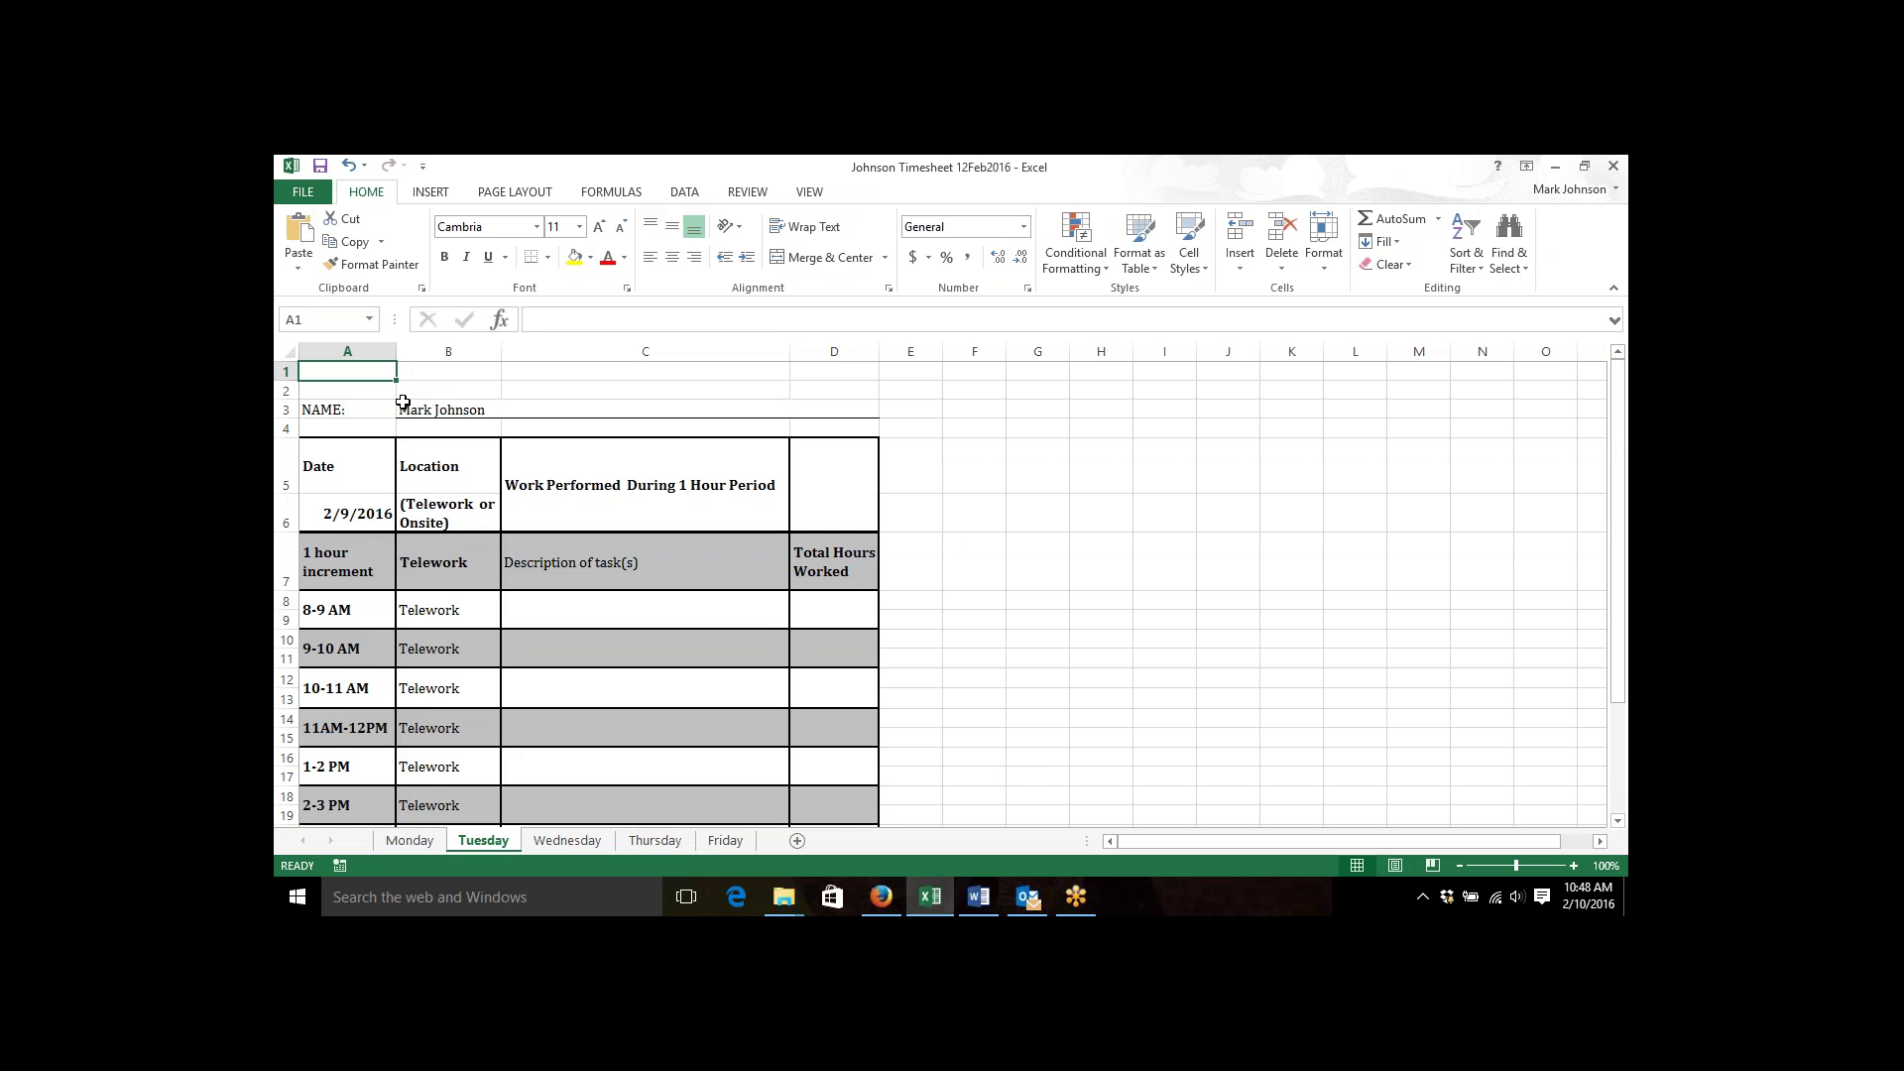